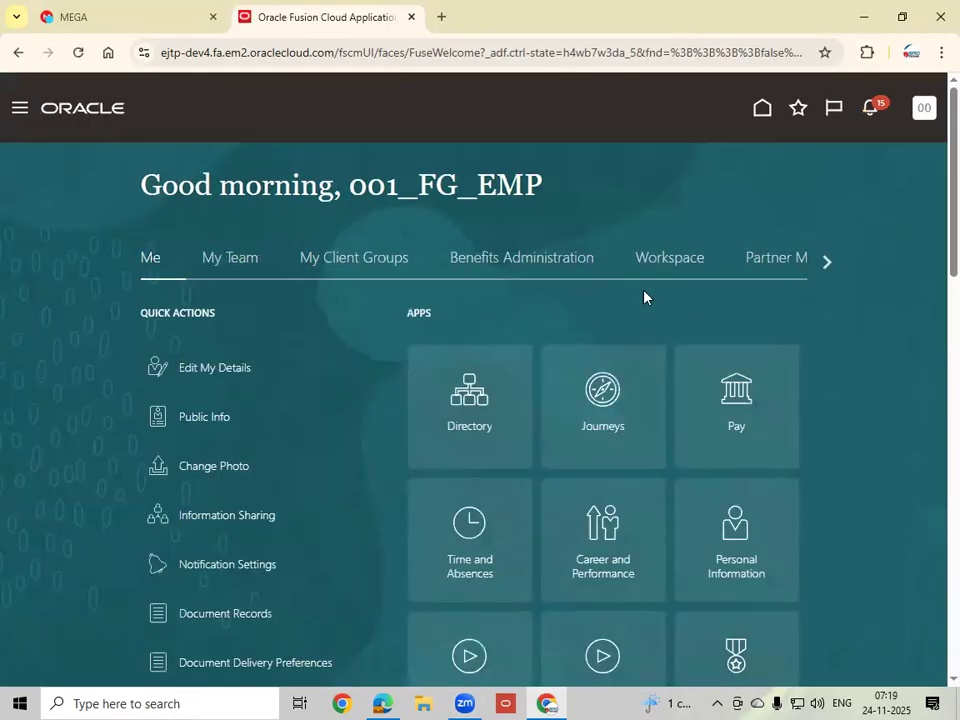
Step: Open the Global Order Promising work area from the Order Management apps and display its list of tasks
{"action": "left_click", "coordinate": [823, 267]}
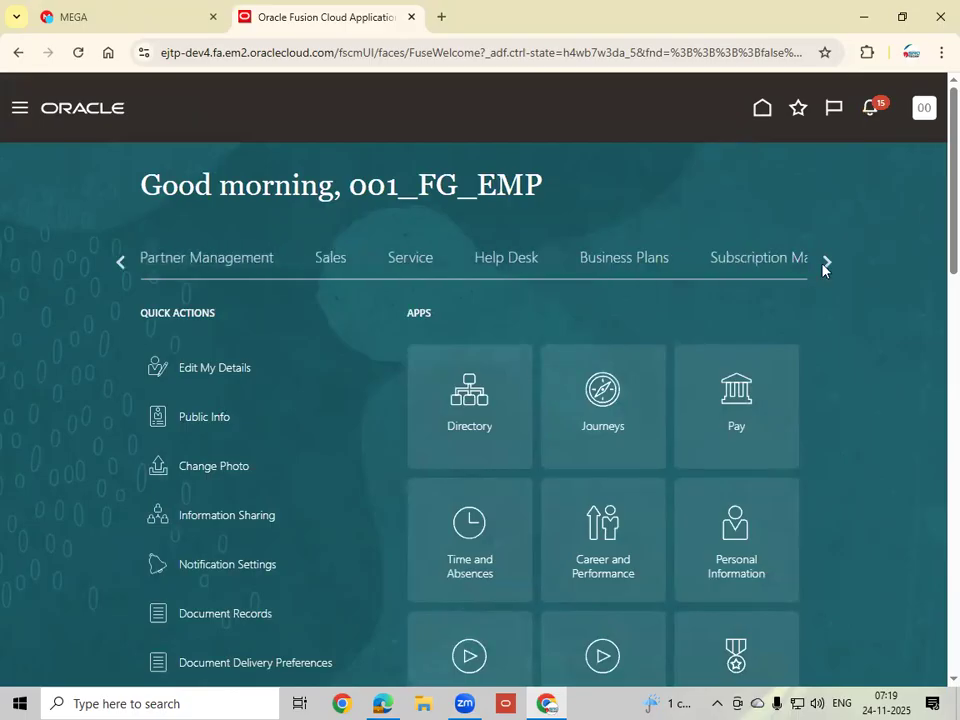
{"action": "left_click", "coordinate": [826, 263]}
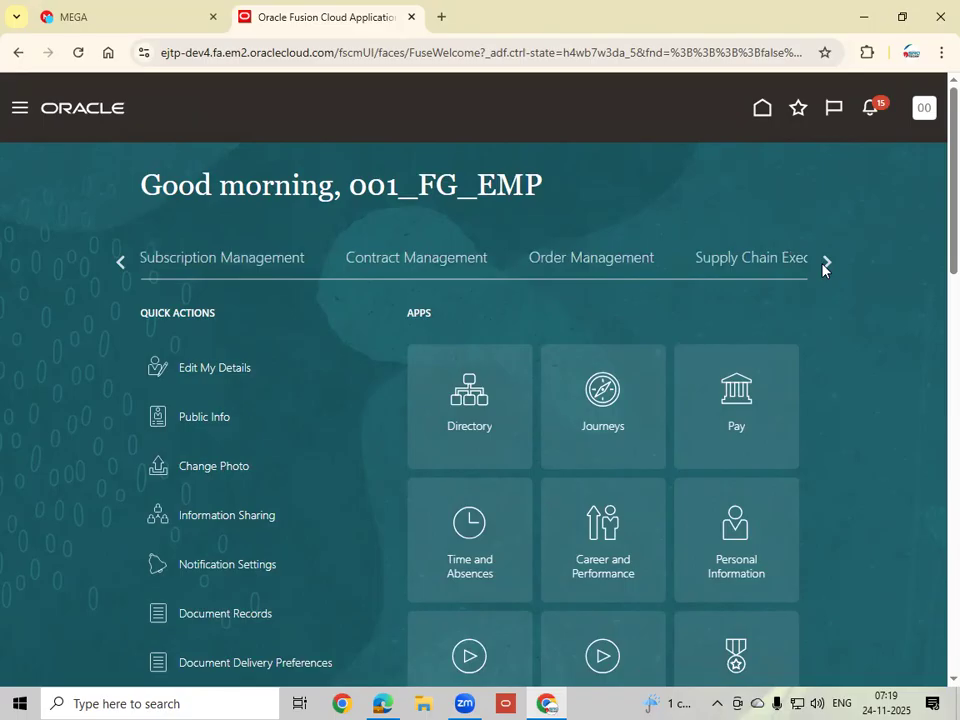
{"action": "left_click", "coordinate": [825, 264]}
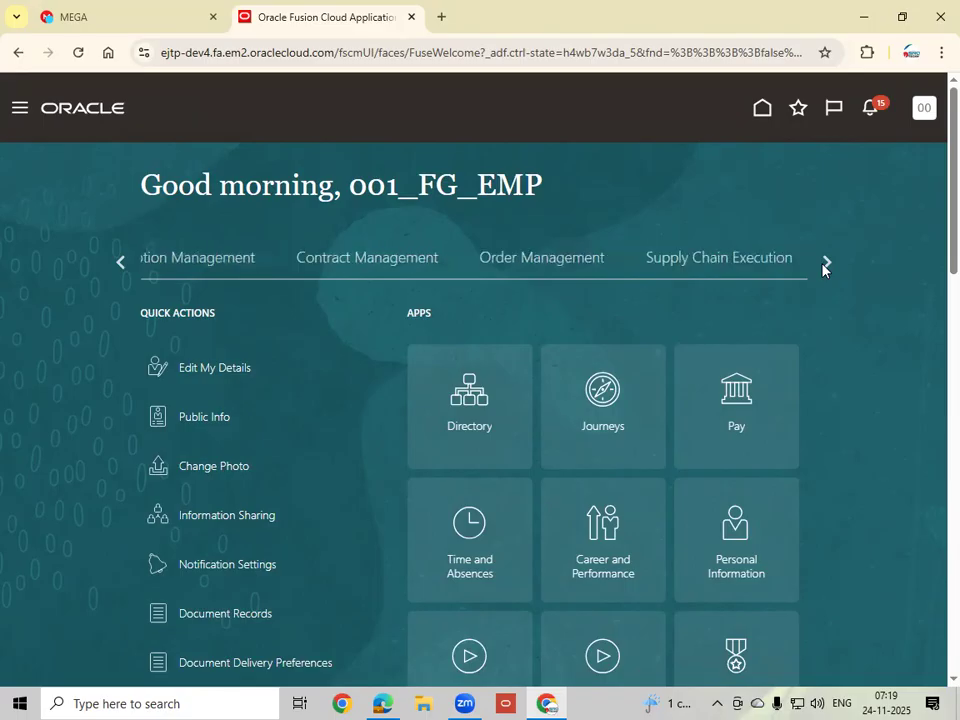
{"action": "left_click", "coordinate": [119, 263]}
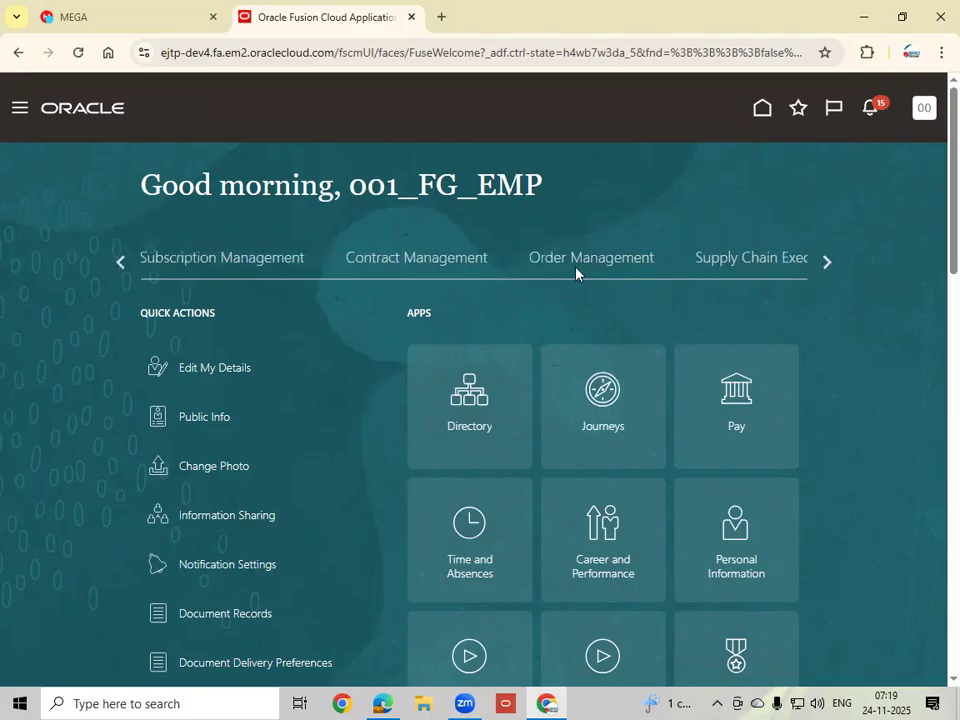
{"action": "left_click", "coordinate": [587, 264]}
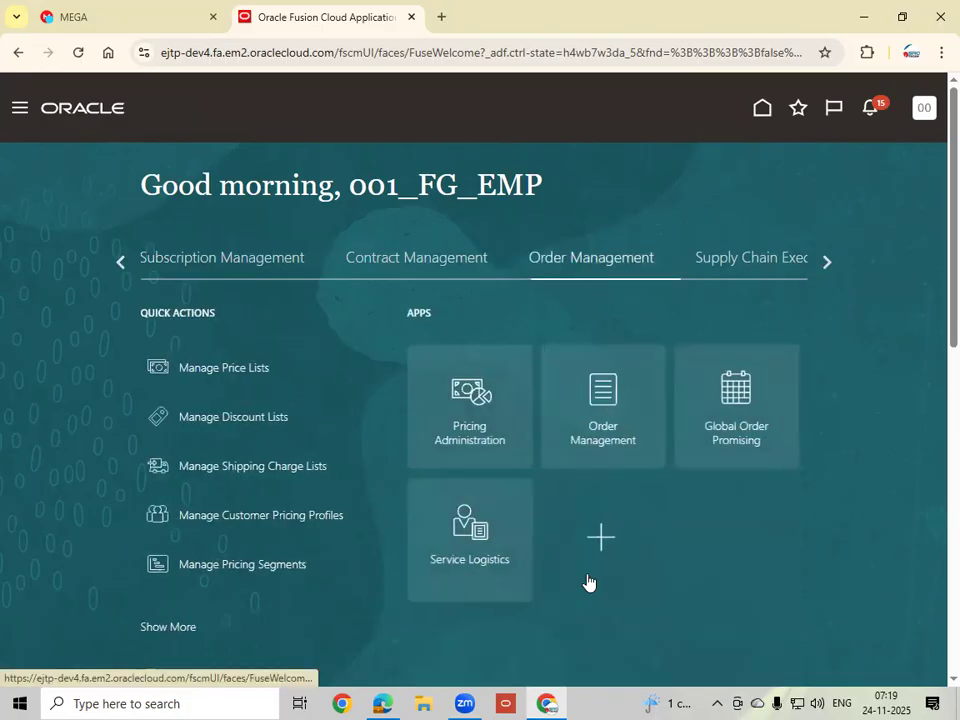
{"action": "left_click", "coordinate": [761, 443]}
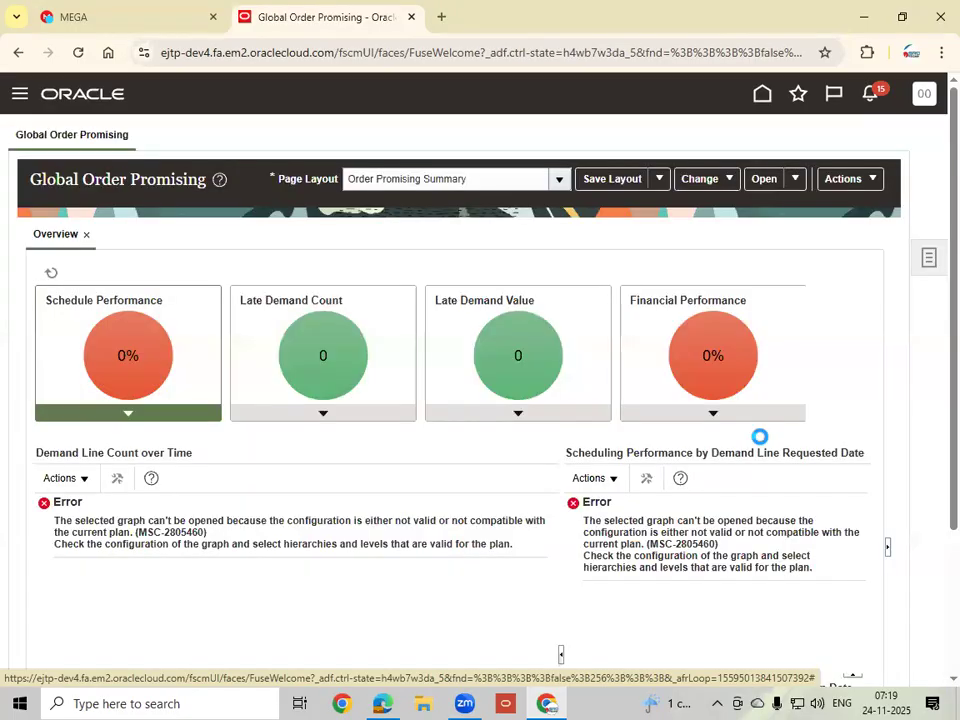
{"action": "left_click", "coordinate": [932, 262]}
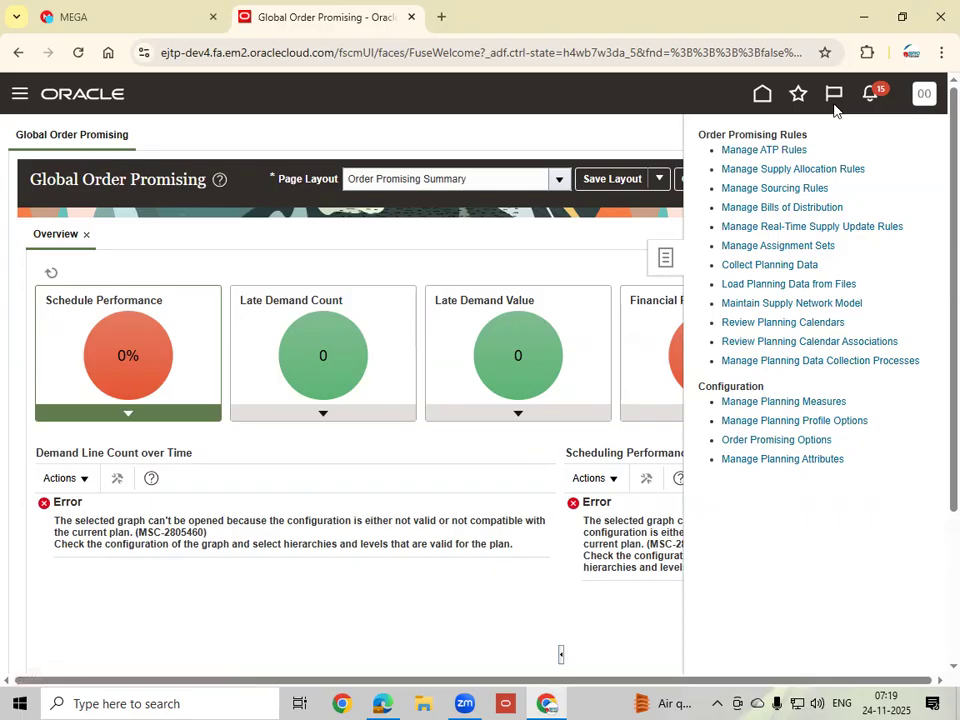
Step: Go to Setup and Maintenance and open its search page for tasks, task lists and business objects
{"action": "left_click", "coordinate": [929, 103]}
{"action": "left_click", "coordinate": [929, 103]}
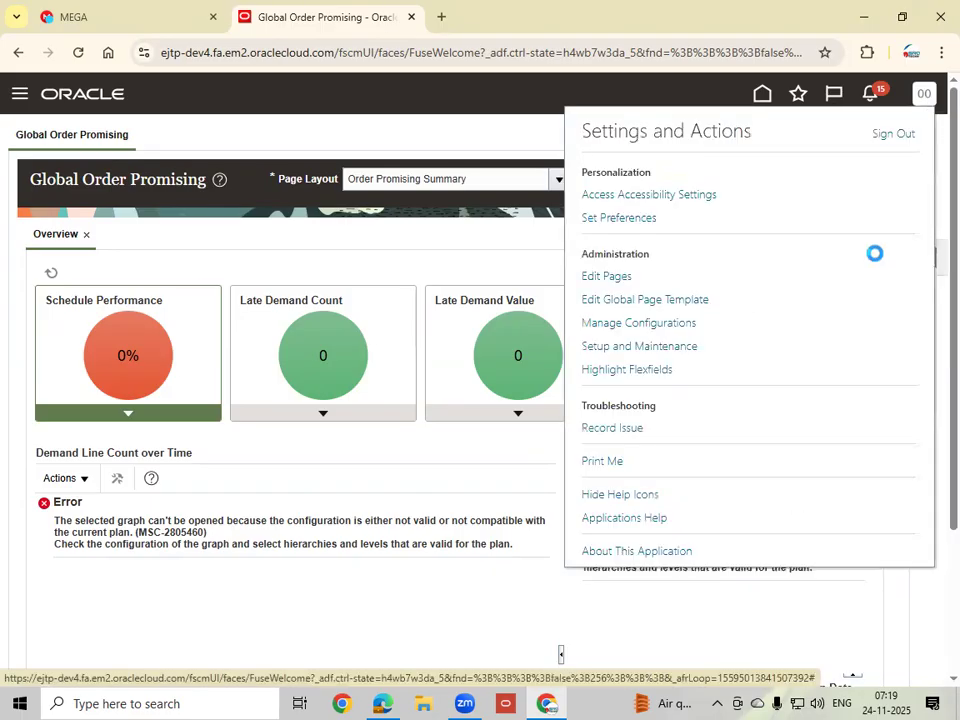
{"action": "left_click", "coordinate": [665, 345]}
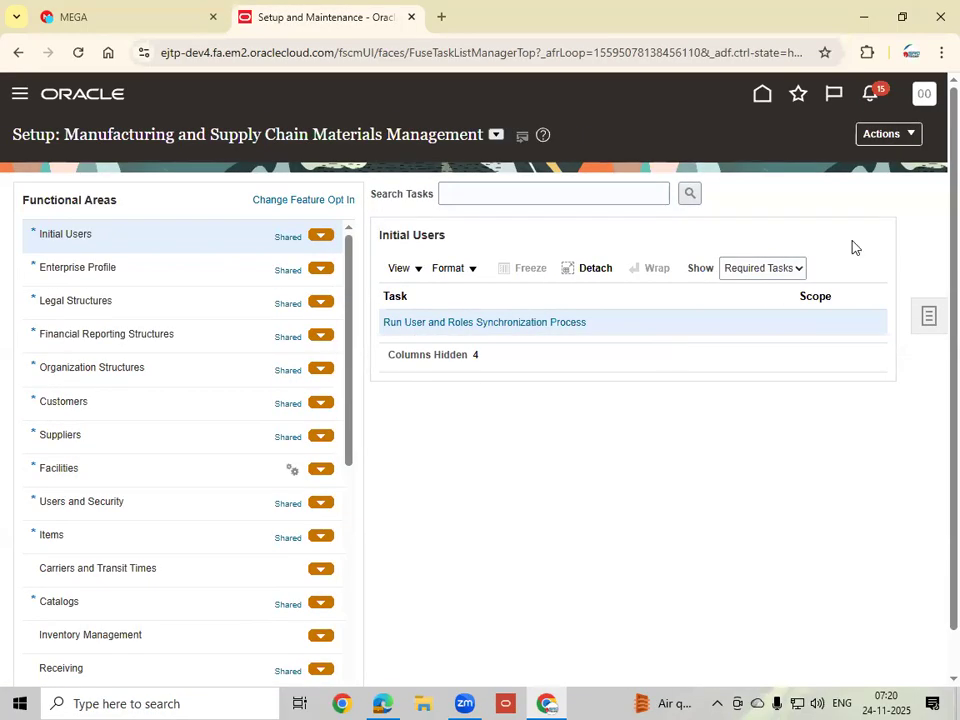
{"action": "left_click", "coordinate": [929, 315]}
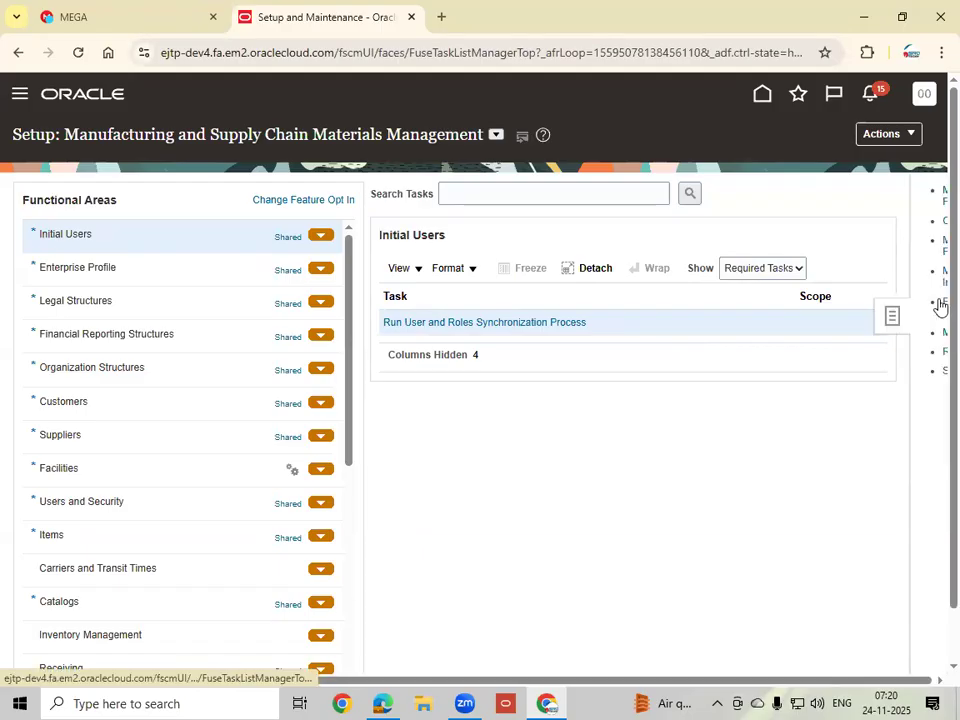
{"action": "left_click", "coordinate": [857, 373]}
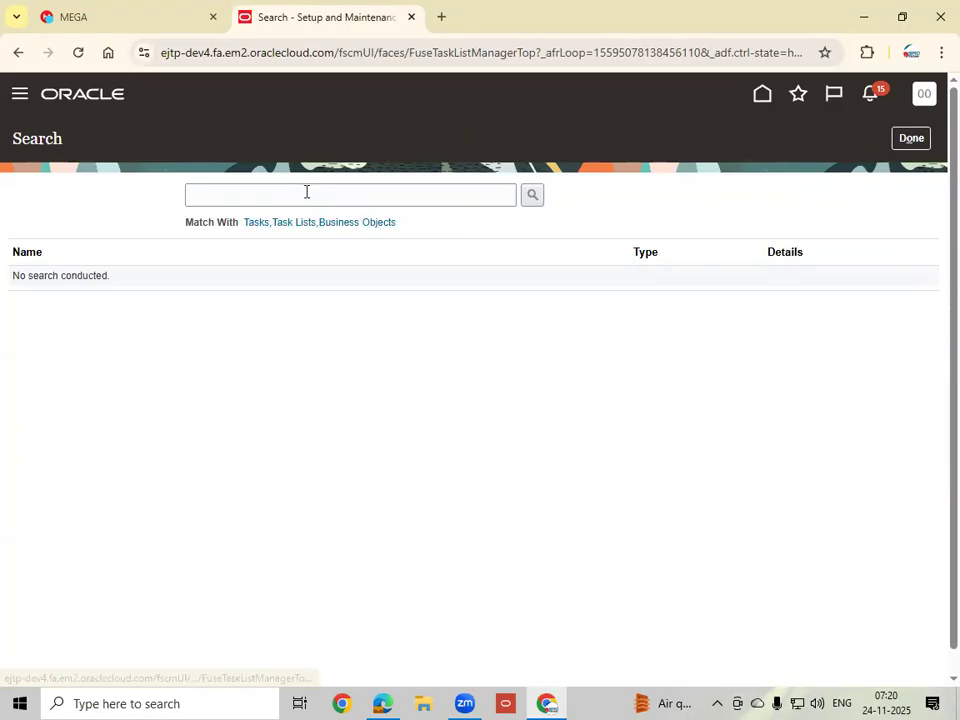
Step: Search the setup tasks for %Admin%Profile% and open Manage Administrator Profile Values
{"action": "left_click", "coordinate": [306, 192]}
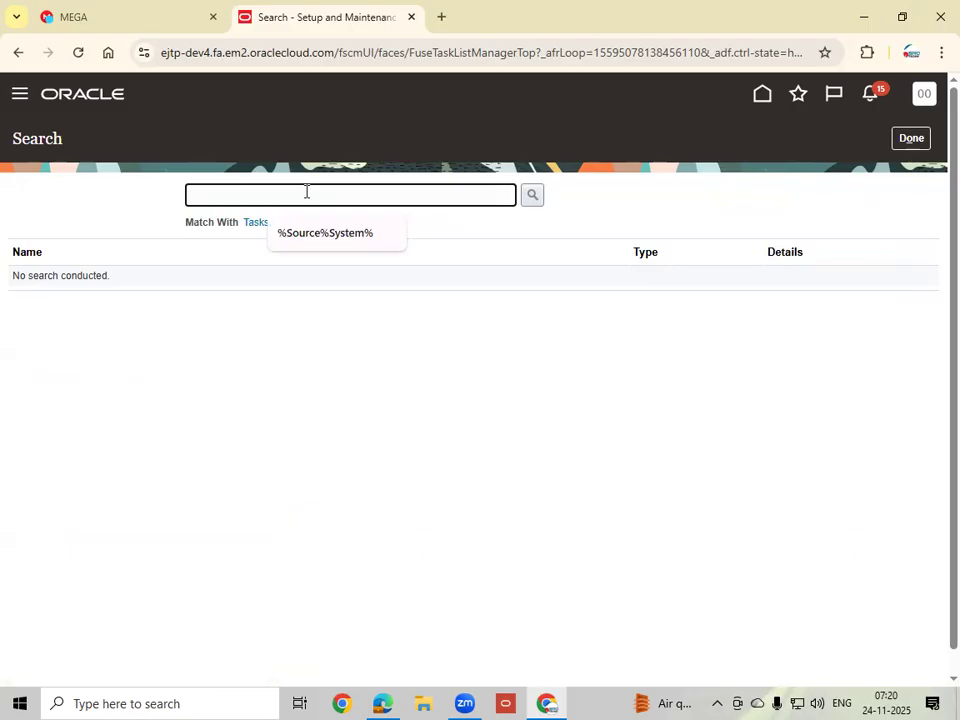
{"action": "type", "text": "%Admin%"}
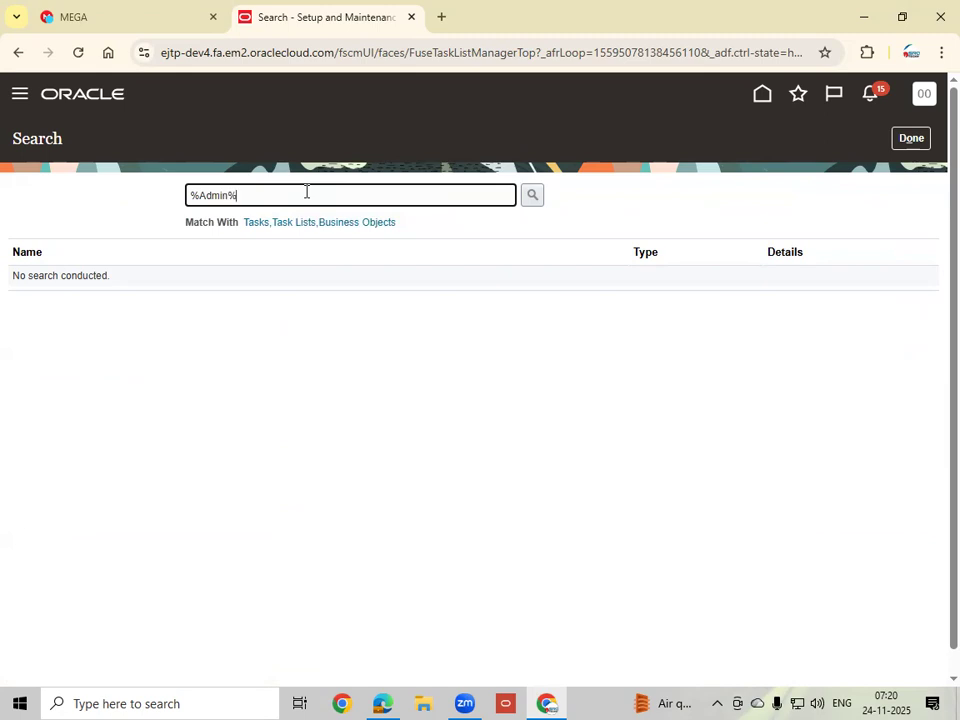
{"action": "type", "text": "Profile%"}
{"action": "left_click", "coordinate": [534, 196]}
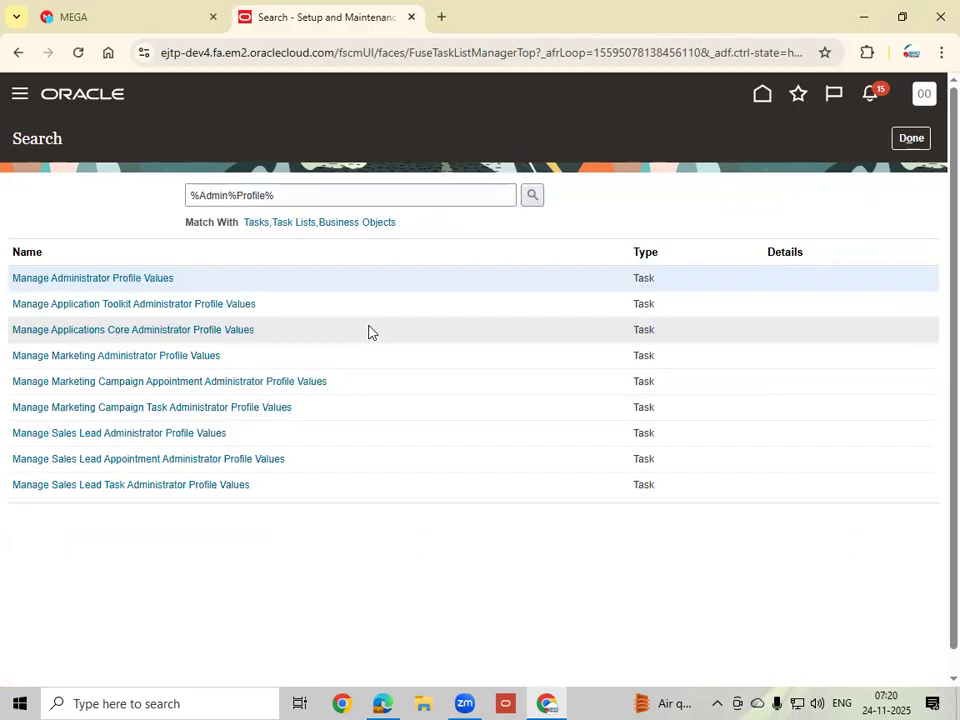
{"action": "left_click", "coordinate": [96, 281]}
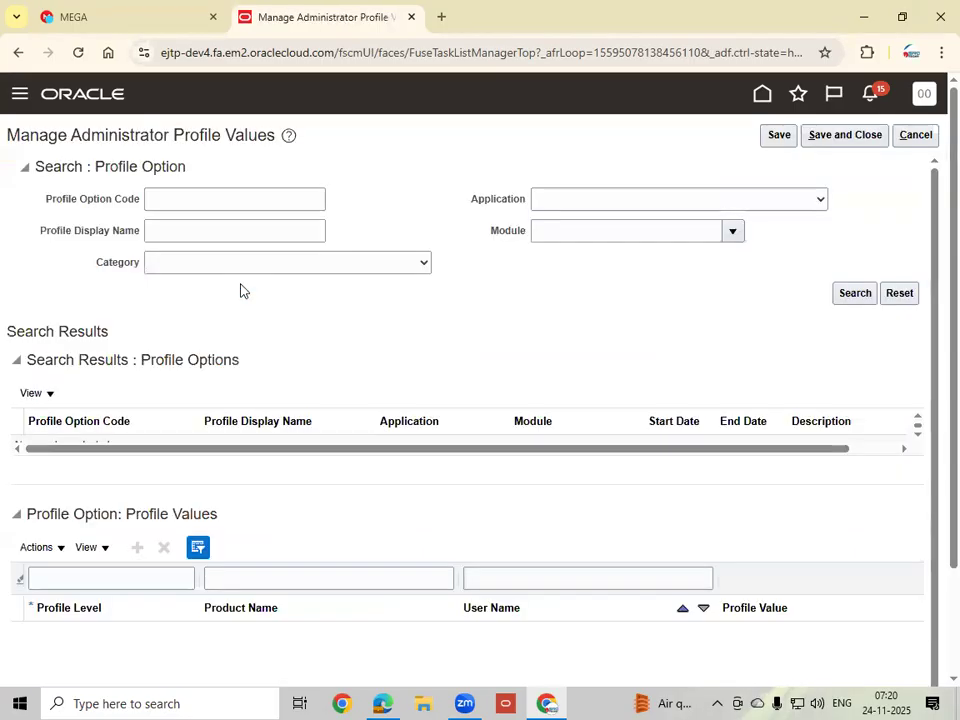
Step: Search the profile options by the profile option code %DEFA%ASS%SET%
{"action": "left_click", "coordinate": [208, 199]}
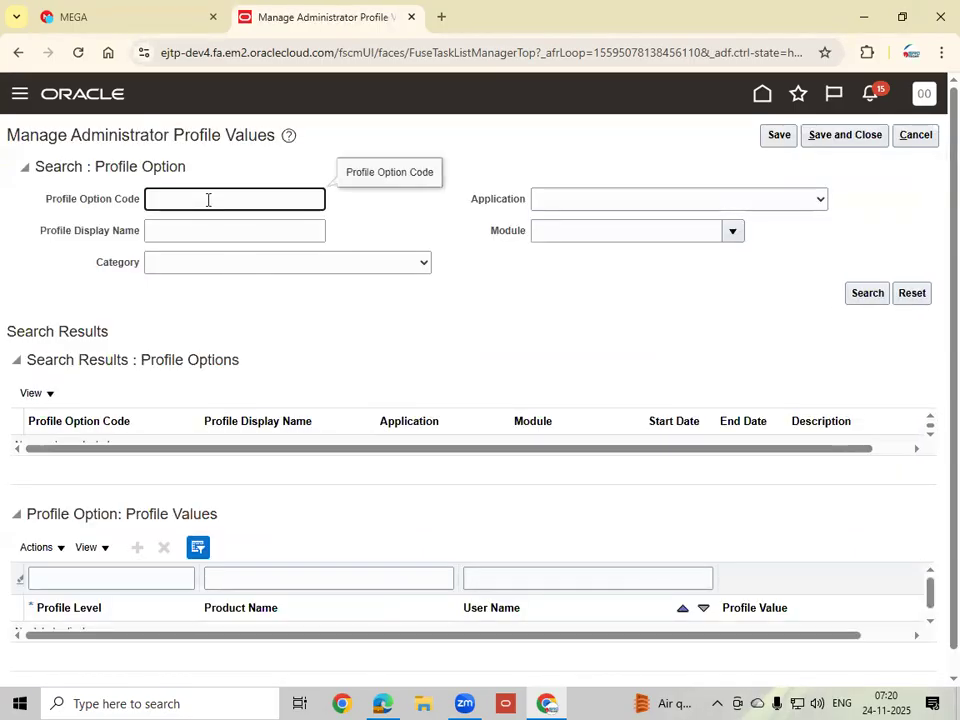
{"action": "type", "text": "%DEFA%ASS%SE"}
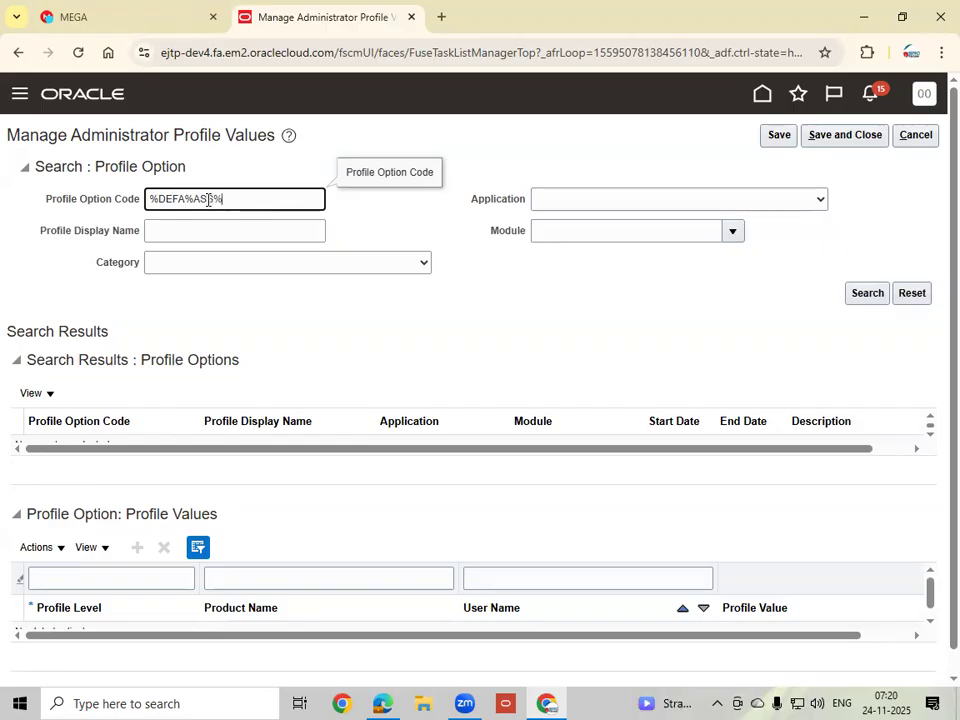
{"action": "type", "text": "T%"}
{"action": "left_click", "coordinate": [866, 293]}
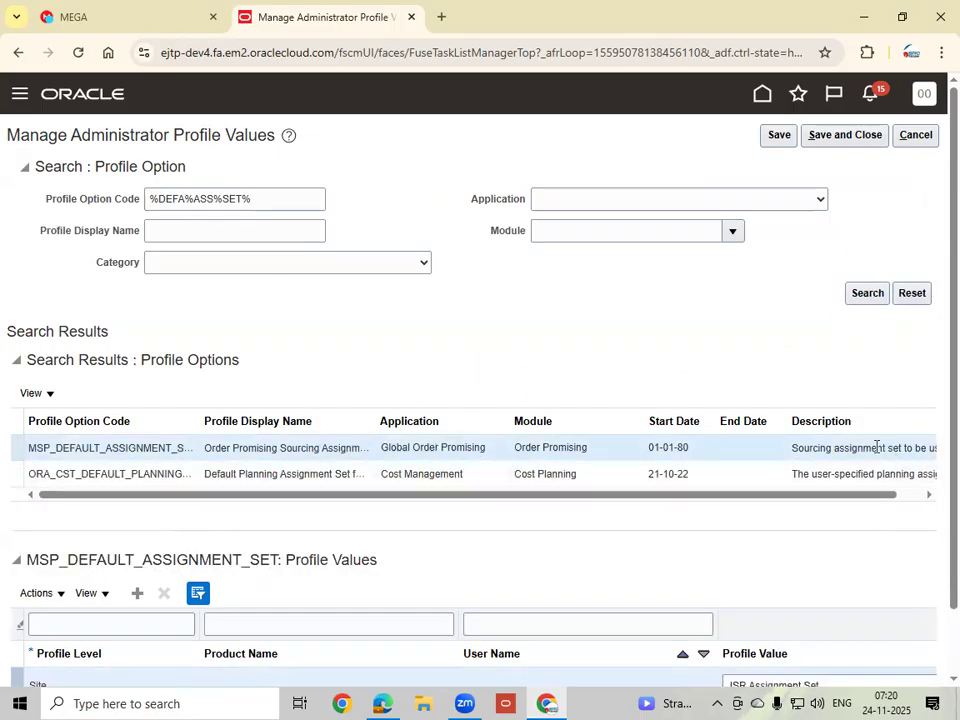
Step: Set the site-level profile value of MSP_DEFAULT_ASSIGNMENT_SET to HN_SET
{"action": "scroll", "coordinate": [936, 420], "scroll_direction": "down", "scroll_amount": 2}
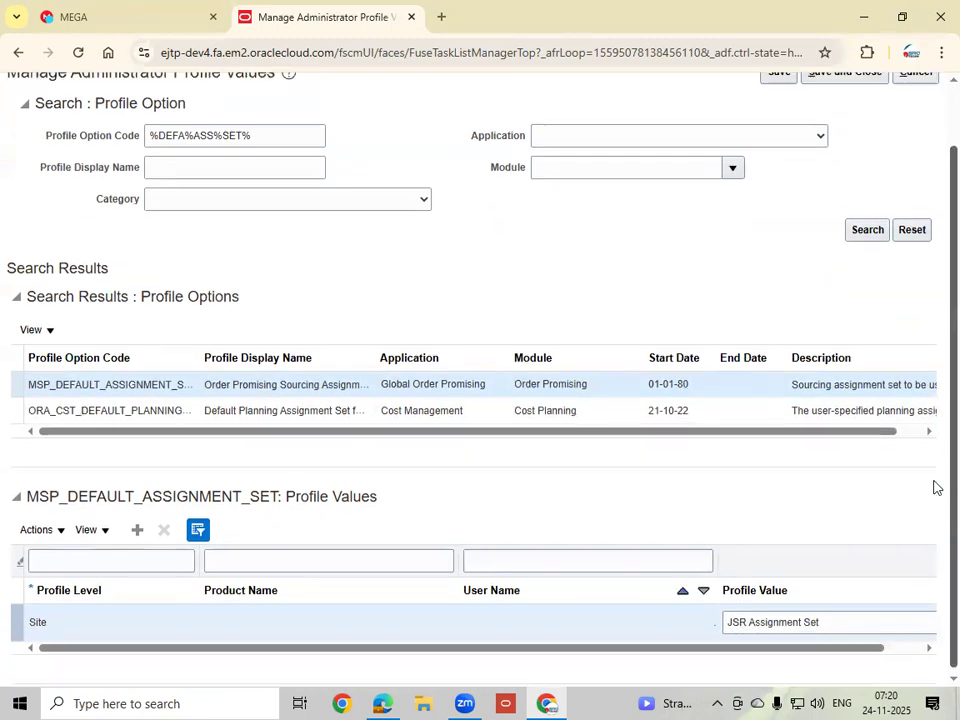
{"action": "scroll", "coordinate": [936, 490], "scroll_direction": "down", "scroll_amount": 1}
{"action": "left_click_drag", "start_coordinate": [795, 641], "coordinate": [908, 651]}
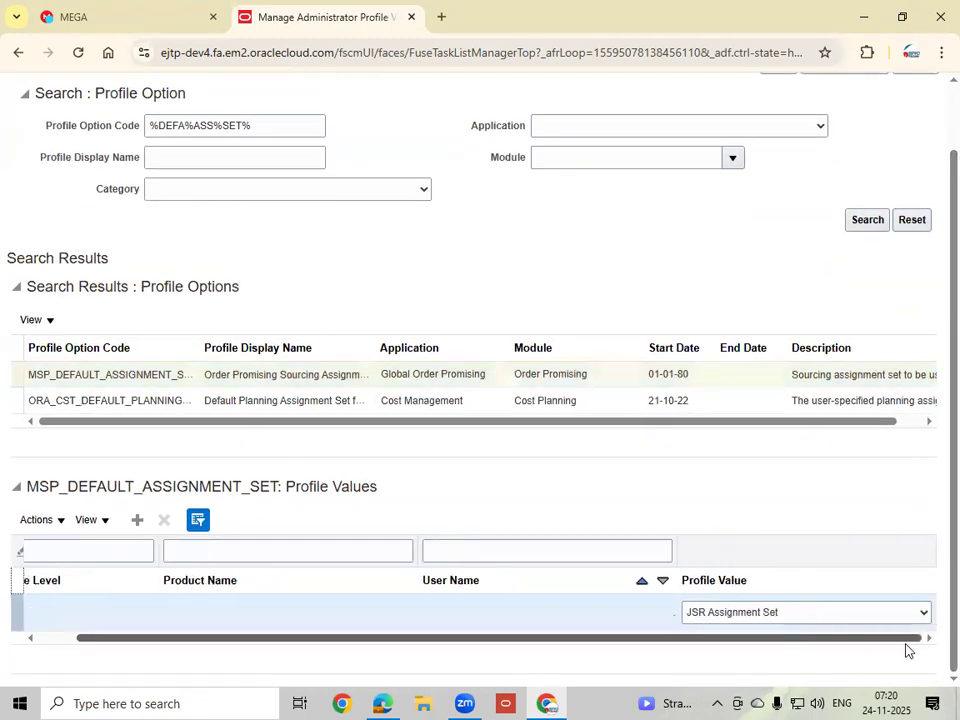
{"action": "left_click", "coordinate": [925, 617]}
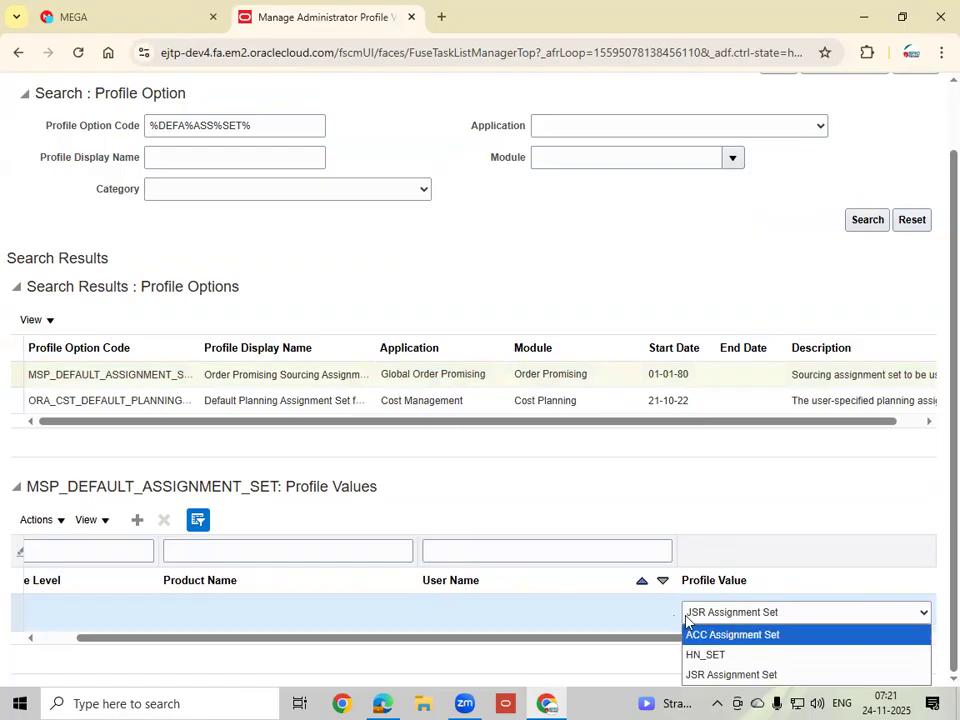
{"action": "left_click", "coordinate": [730, 656]}
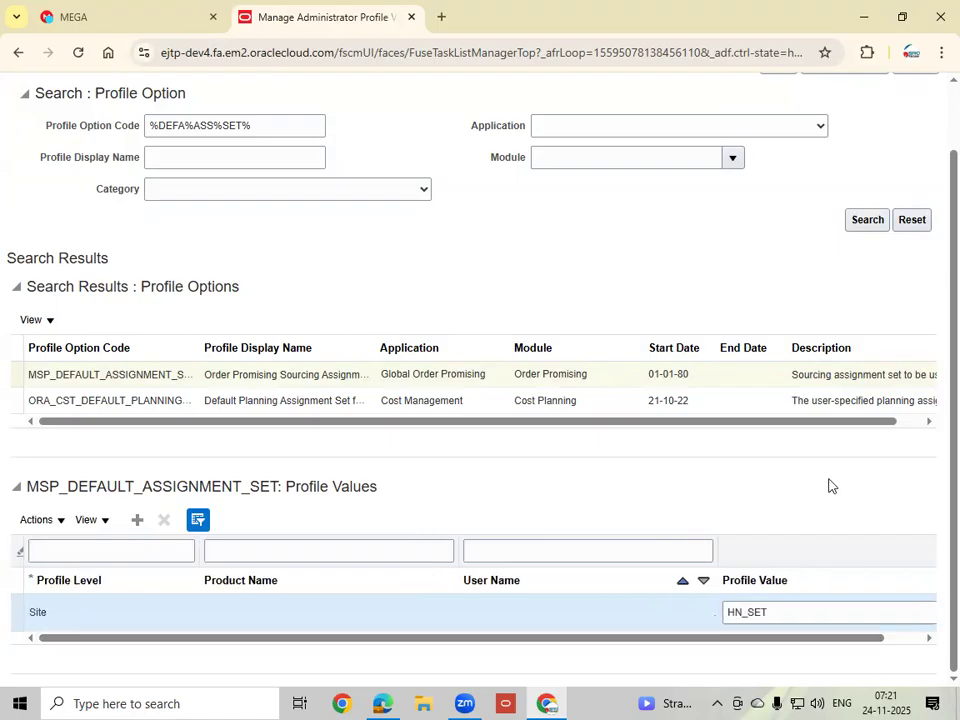
Step: Save and close the administrator profile values, and leave the task search to return to the setup overview
{"action": "scroll", "coordinate": [822, 513], "scroll_direction": "up", "scroll_amount": 1}
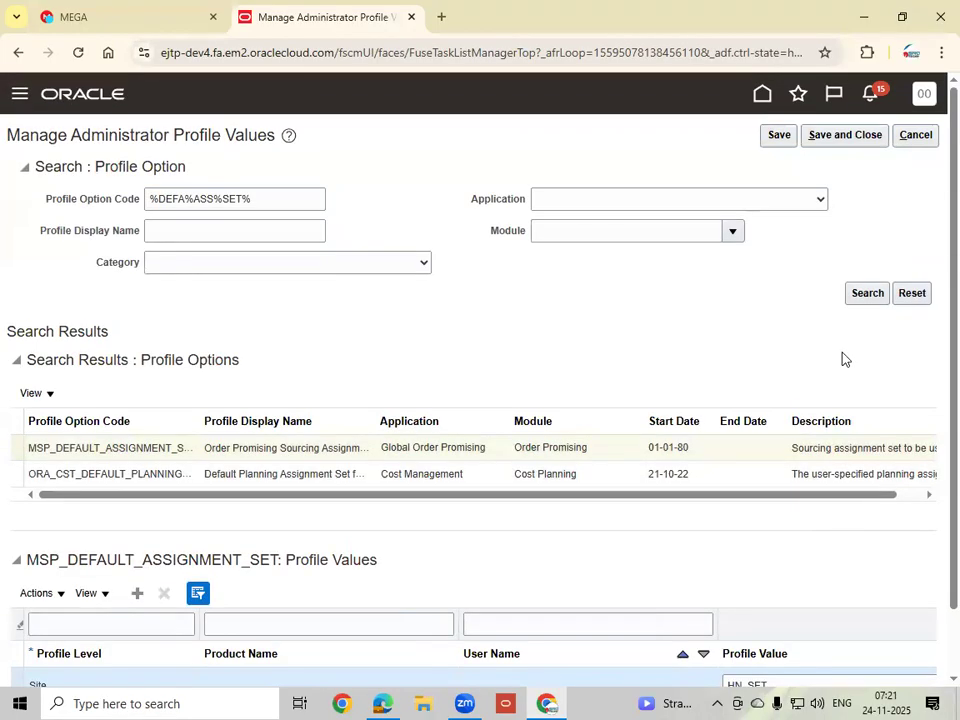
{"action": "scroll", "coordinate": [738, 345], "scroll_direction": "down", "scroll_amount": 1}
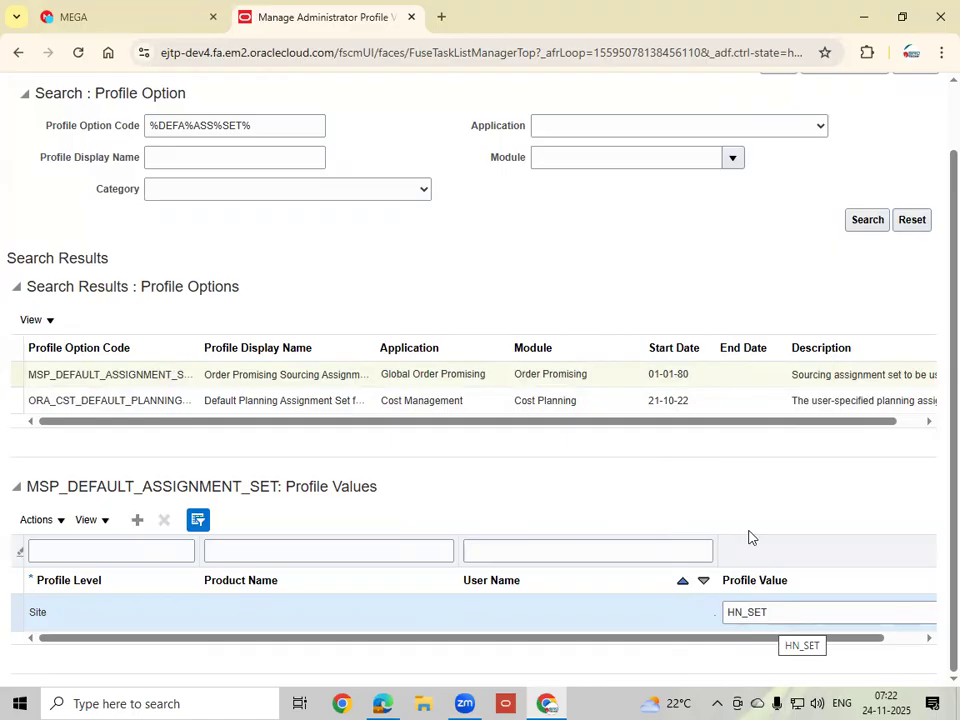
{"action": "scroll", "coordinate": [757, 449], "scroll_direction": "up", "scroll_amount": 3}
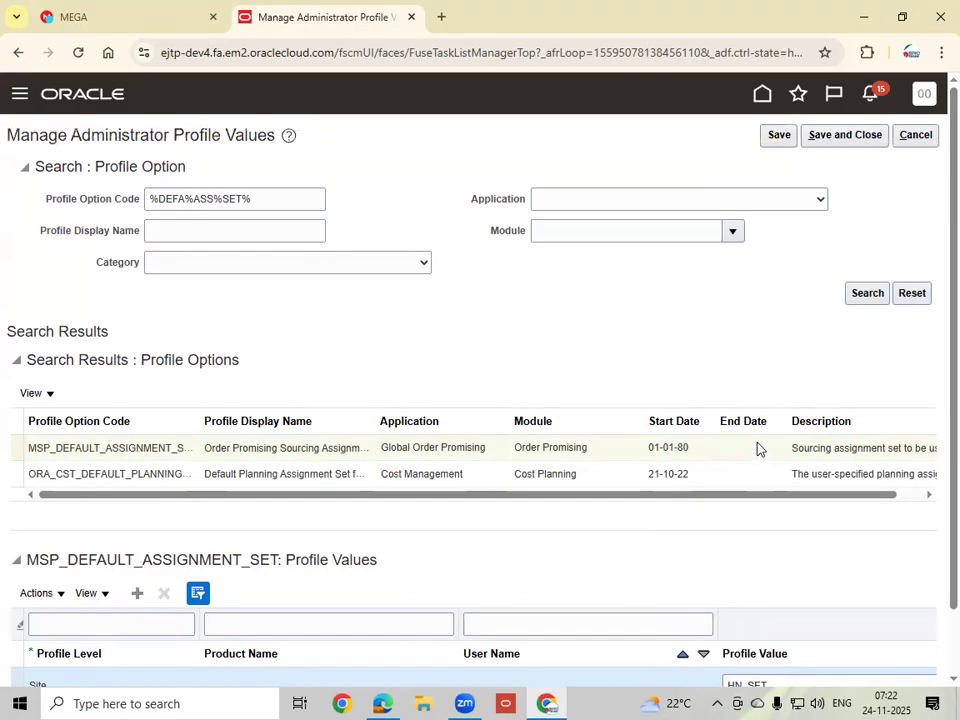
{"action": "left_click", "coordinate": [779, 135]}
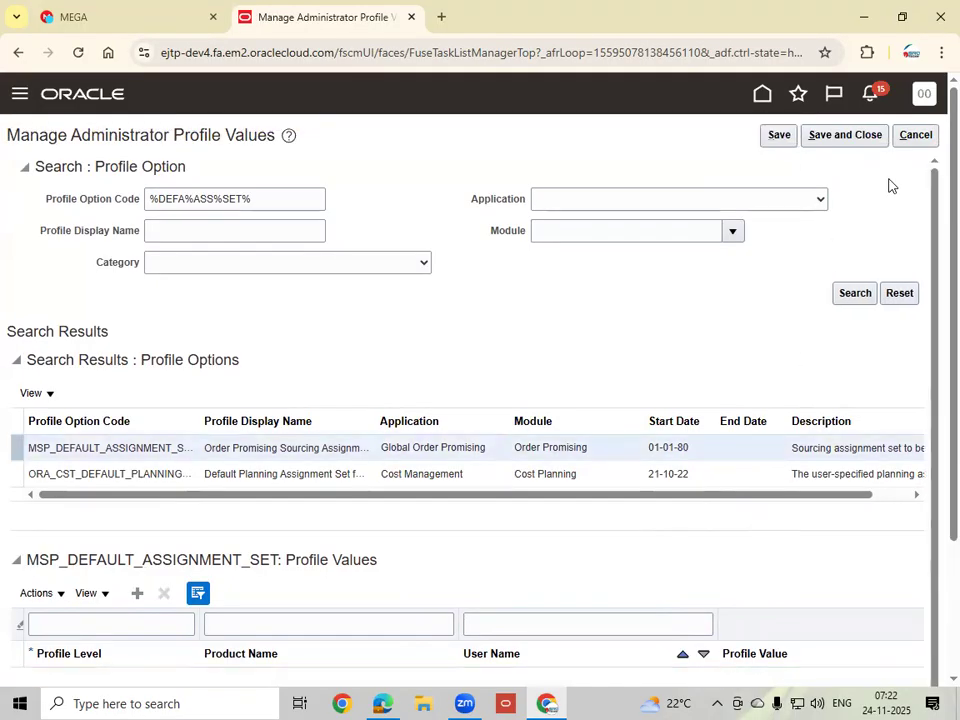
{"action": "left_click", "coordinate": [840, 140]}
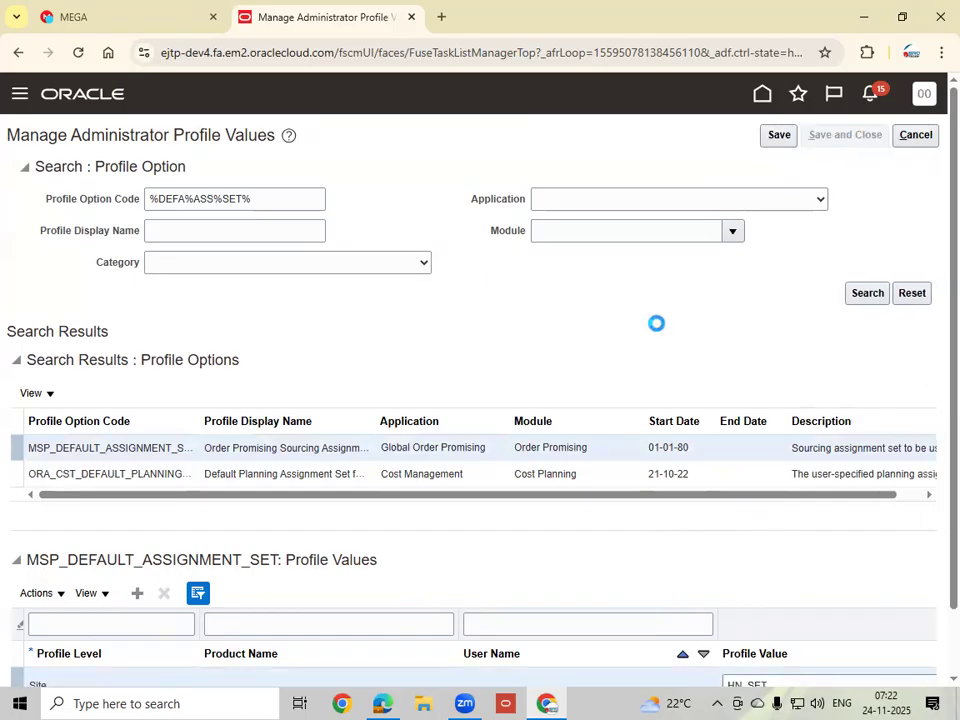
{"action": "left_click", "coordinate": [911, 138]}
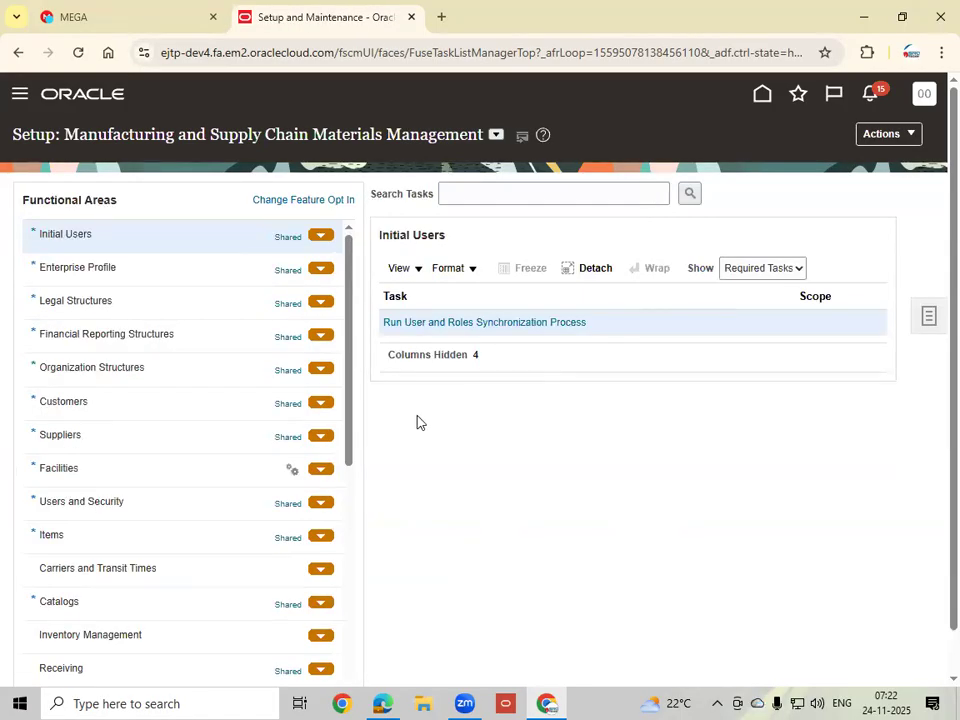
{"action": "left_click", "coordinate": [497, 139]}
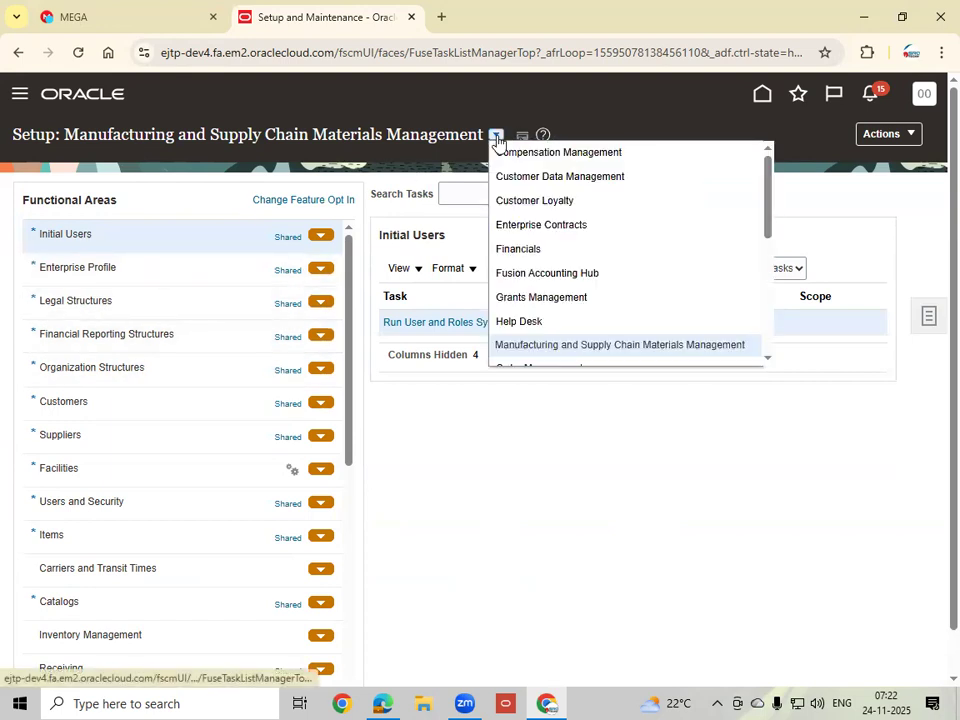
{"action": "left_click", "coordinate": [768, 360]}
{"action": "left_click", "coordinate": [768, 360]}
{"action": "left_click", "coordinate": [768, 360]}
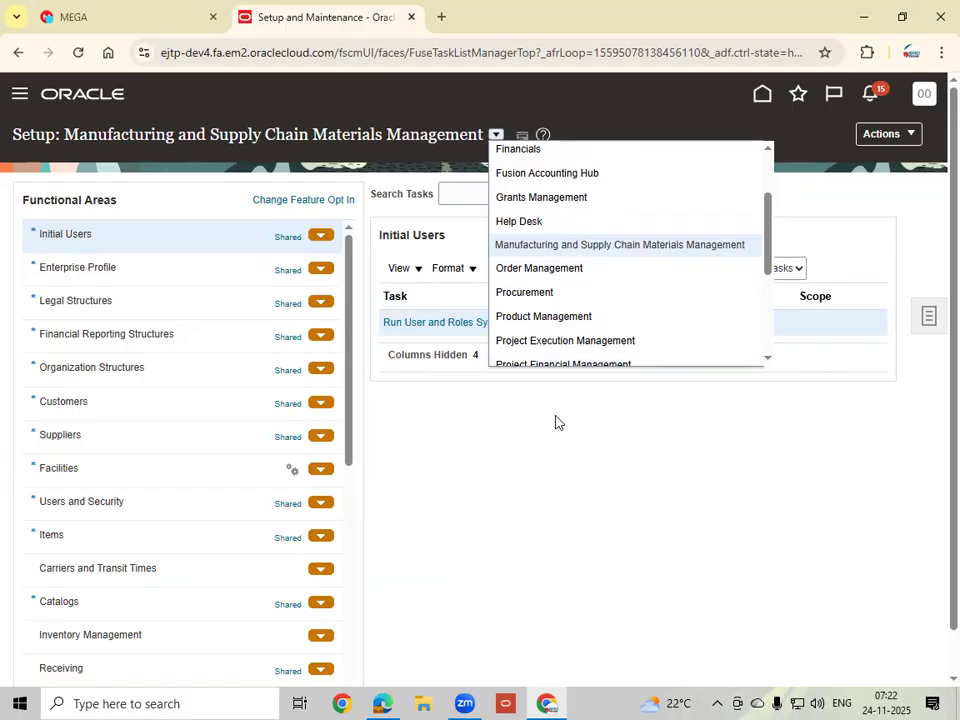
Step: Return to the Global Order Promising work area and open the Manage ATP Rules task
{"action": "left_click", "coordinate": [763, 97]}
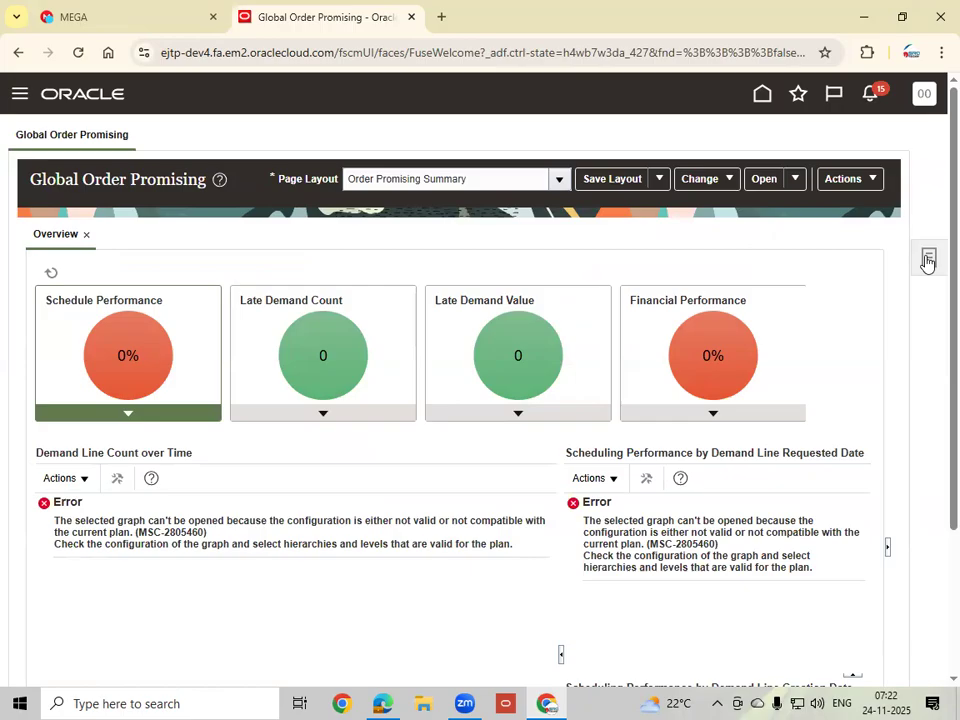
{"action": "left_click", "coordinate": [927, 260]}
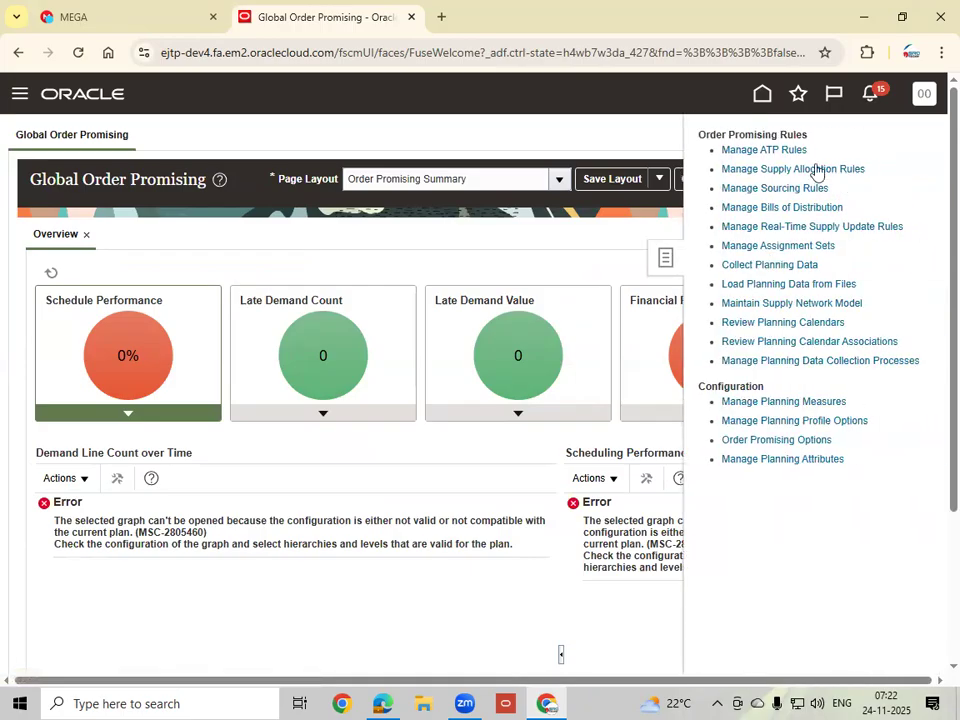
{"action": "left_click", "coordinate": [750, 149]}
Step: Search for ATP rules whose name starts with HN and open HN_ATP Rule for editing
{"action": "left_click", "coordinate": [309, 268]}
{"action": "type", "text": "HN"}
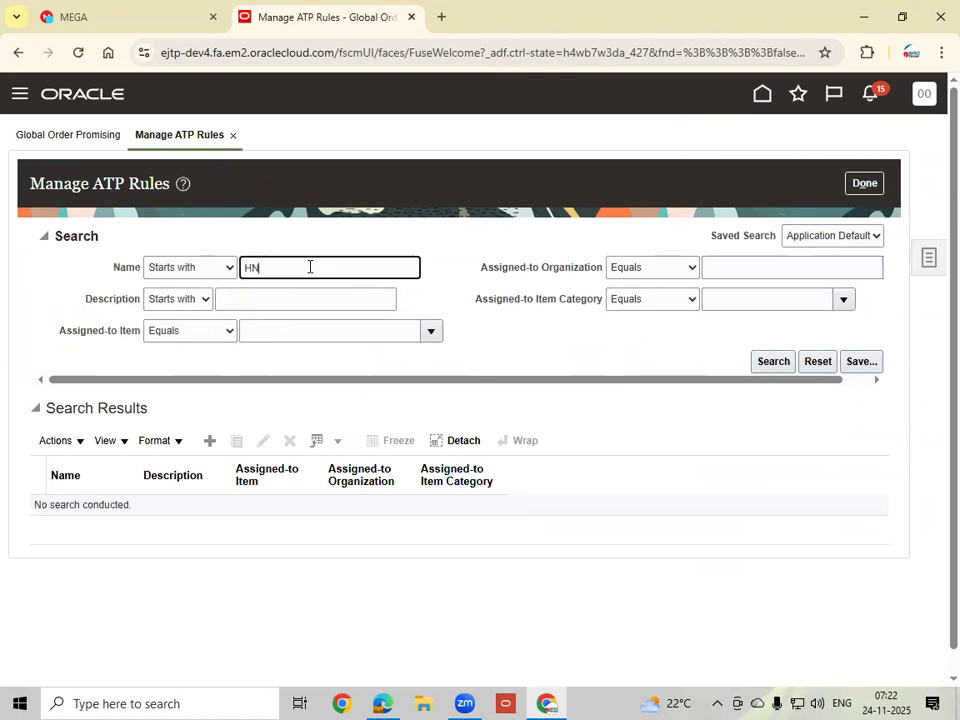
{"action": "left_click", "coordinate": [768, 366]}
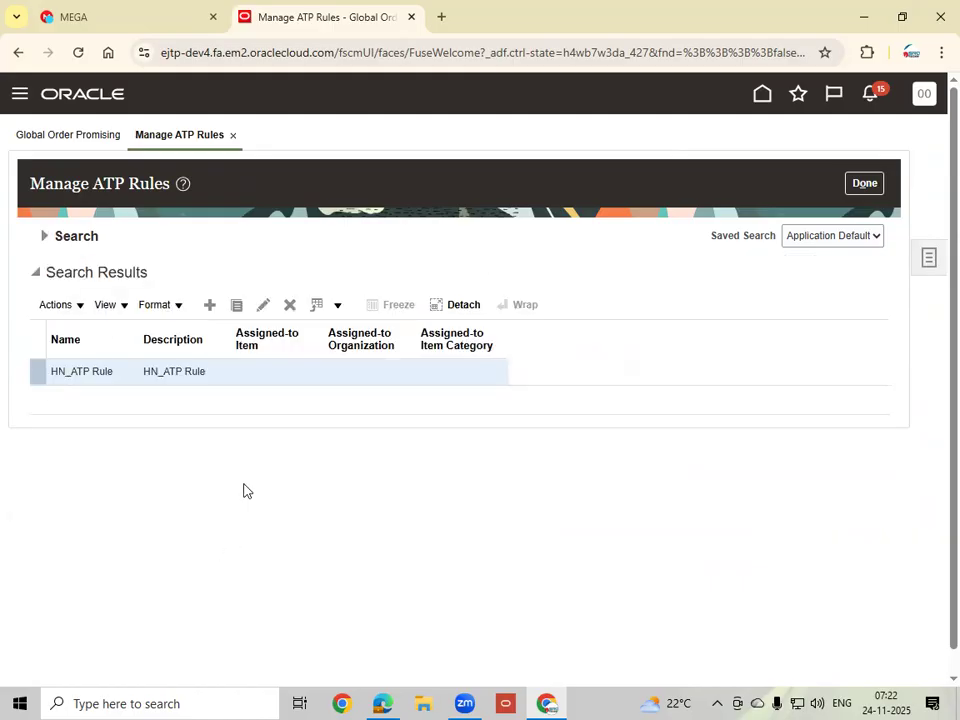
{"action": "left_click", "coordinate": [262, 305]}
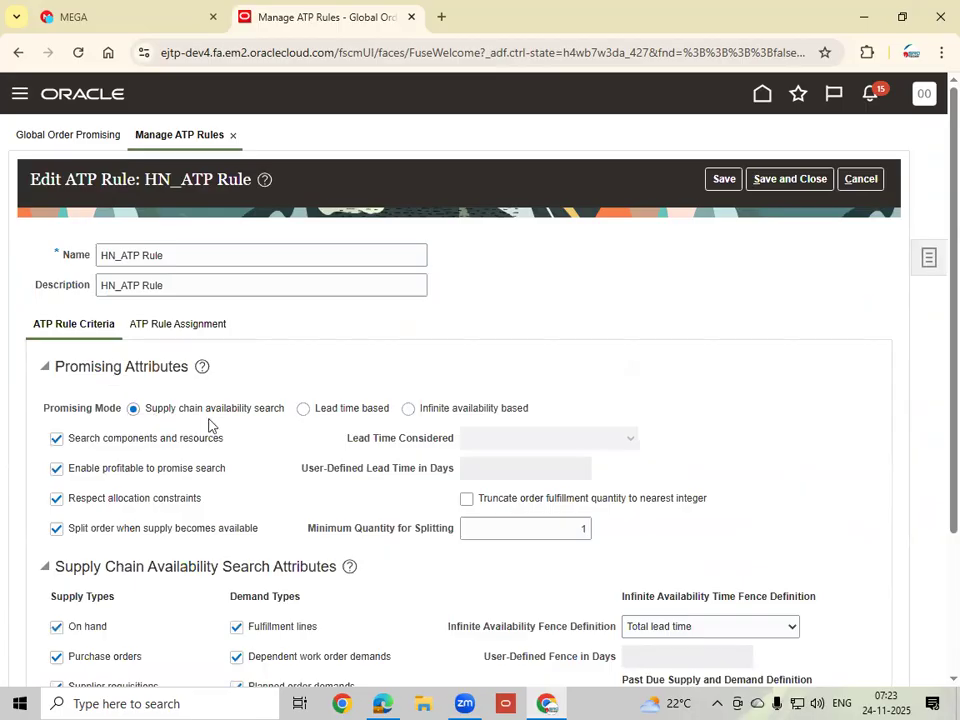
Step: Review the rule's criteria, then add an assignment with basis Item and organization, organization HNHYDINV and item HN_Engine-100
{"action": "scroll", "coordinate": [185, 487], "scroll_direction": "down", "scroll_amount": 3}
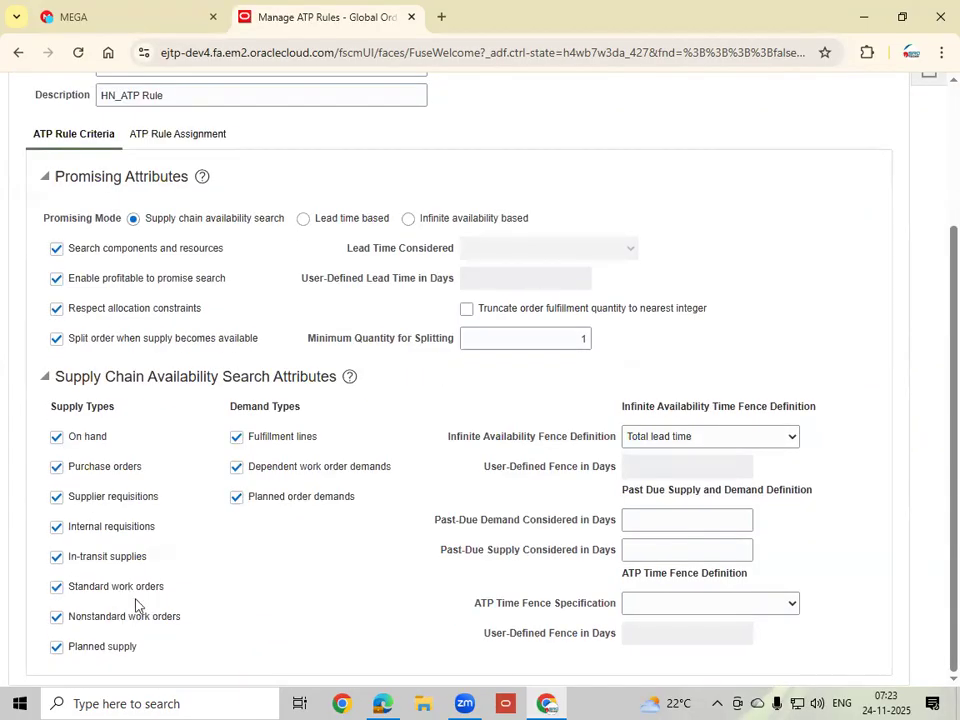
{"action": "scroll", "coordinate": [289, 550], "scroll_direction": "up", "scroll_amount": 3}
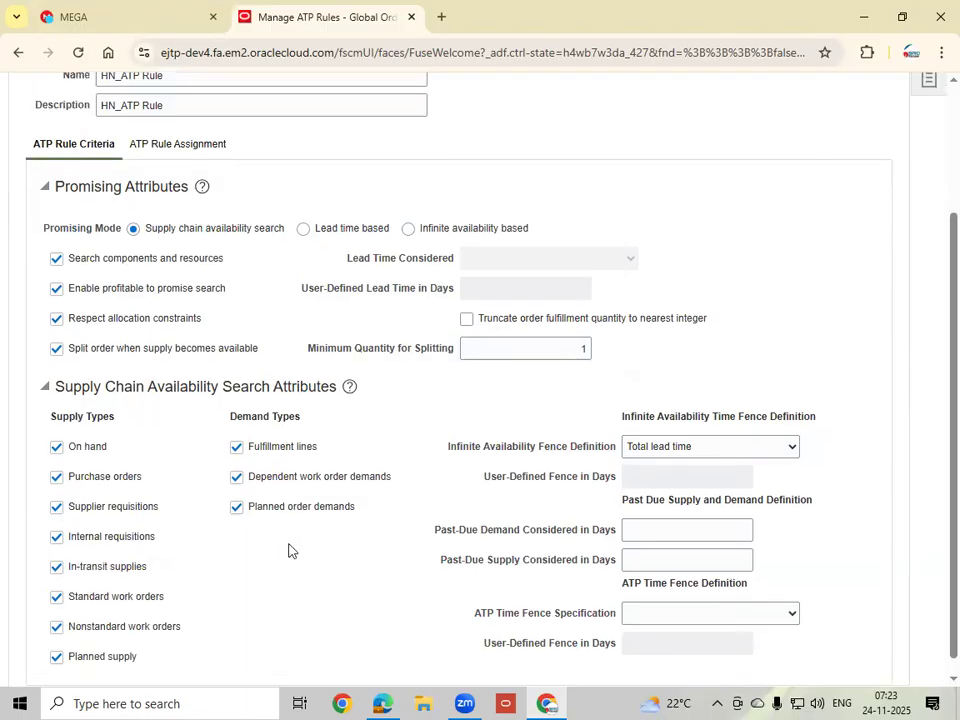
{"action": "left_click", "coordinate": [182, 306]}
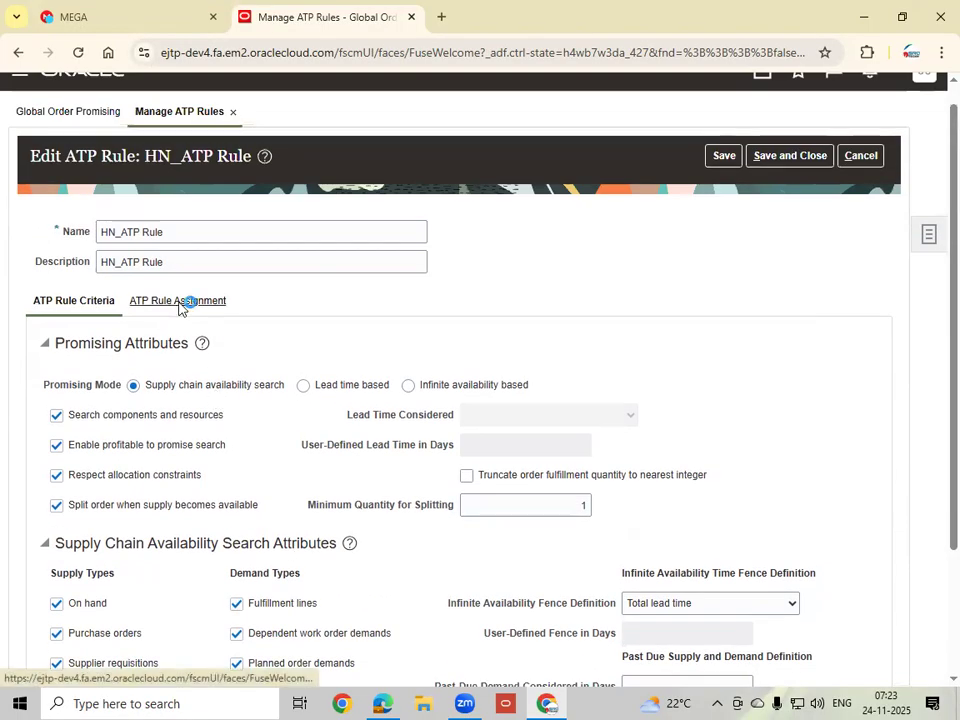
{"action": "left_click", "coordinate": [219, 369]}
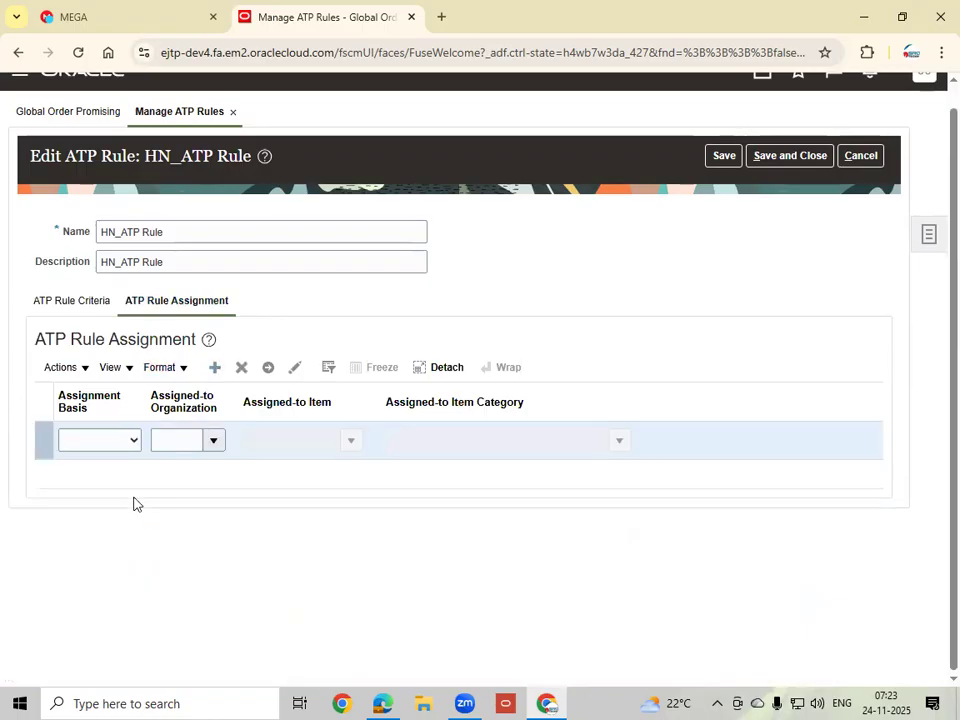
{"action": "left_click", "coordinate": [127, 437]}
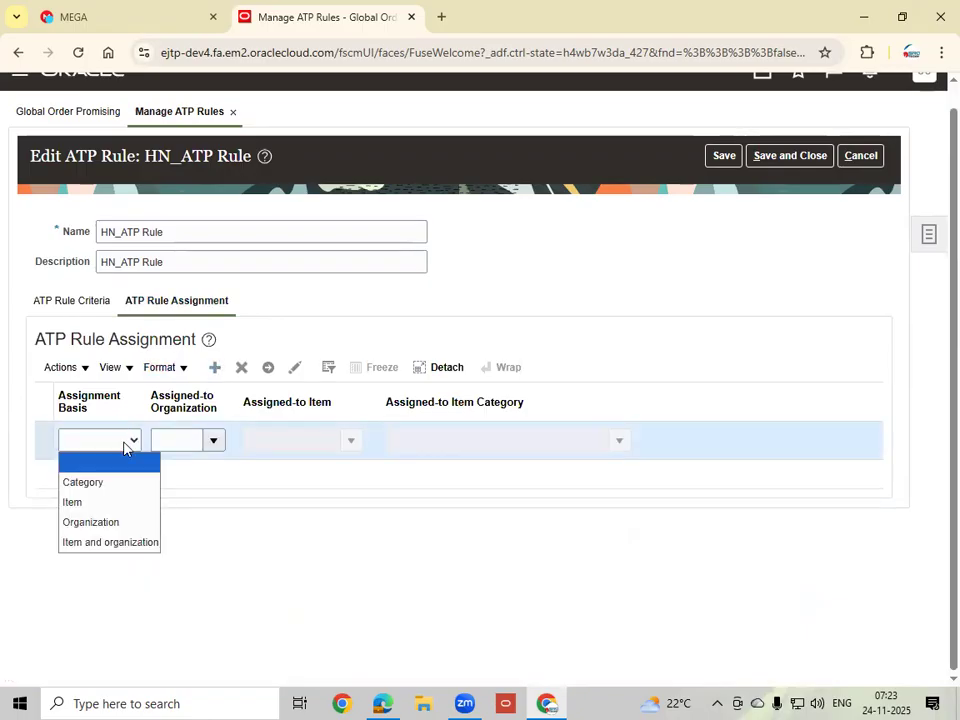
{"action": "left_click", "coordinate": [112, 543]}
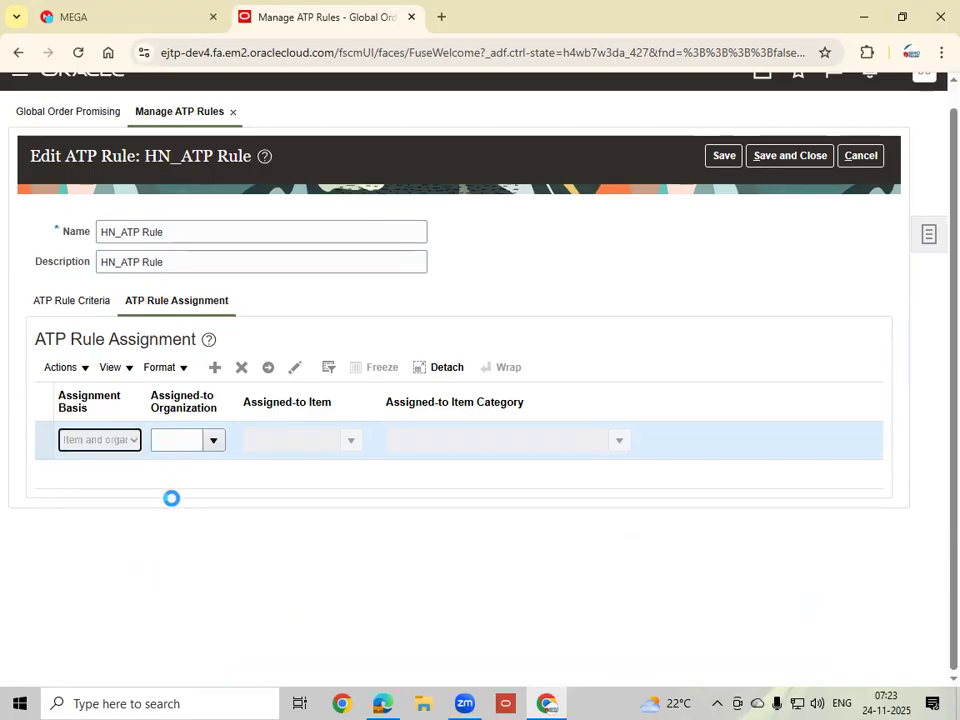
{"action": "left_click", "coordinate": [214, 441]}
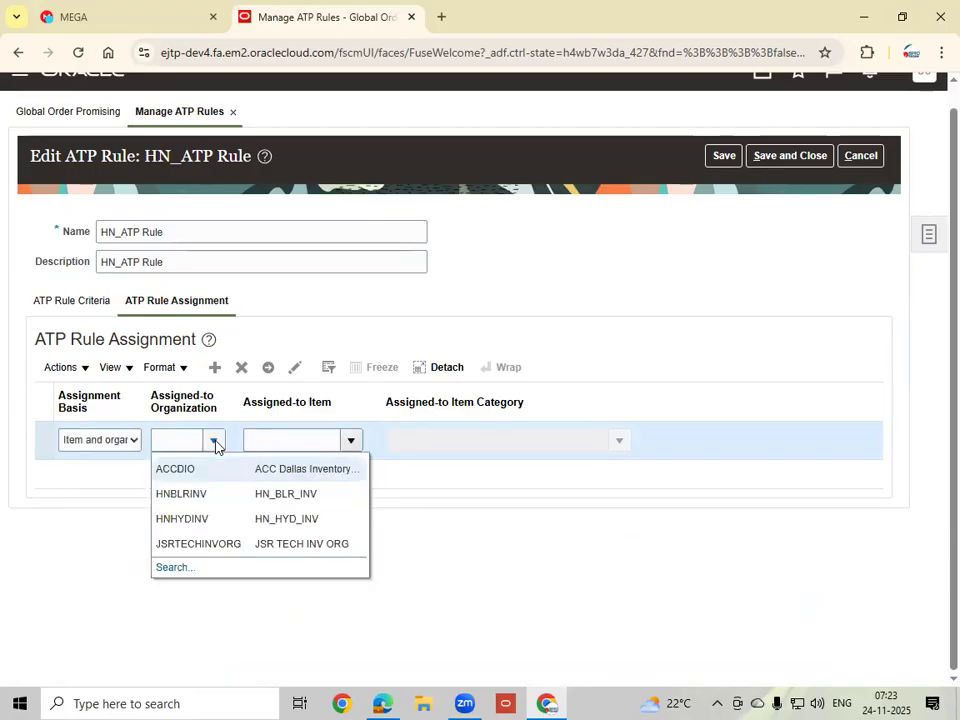
{"action": "left_click", "coordinate": [219, 520]}
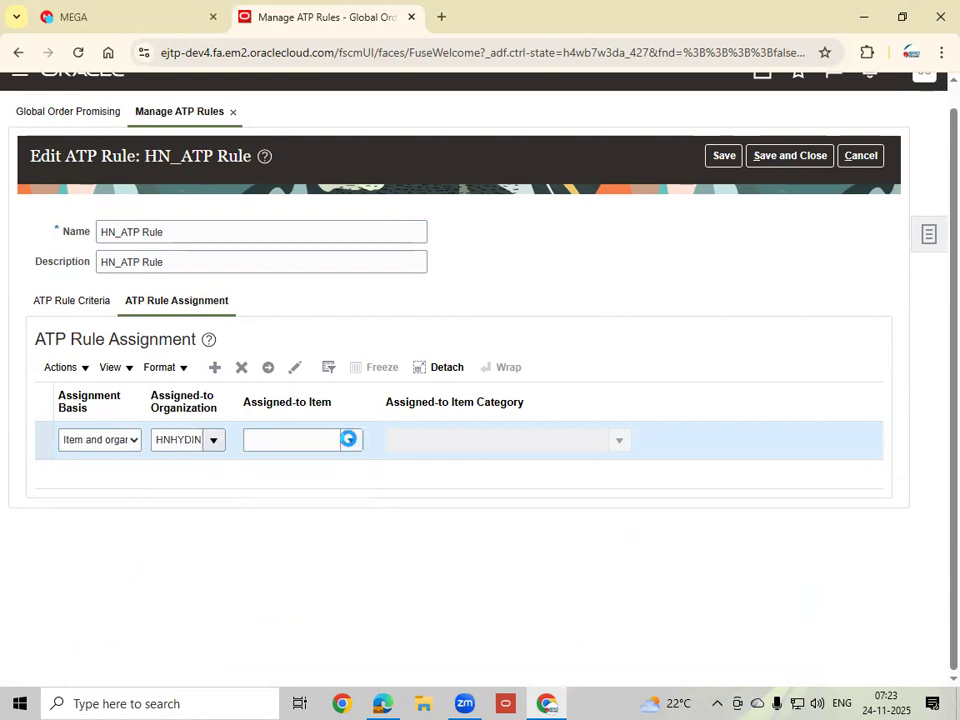
{"action": "left_click", "coordinate": [301, 494]}
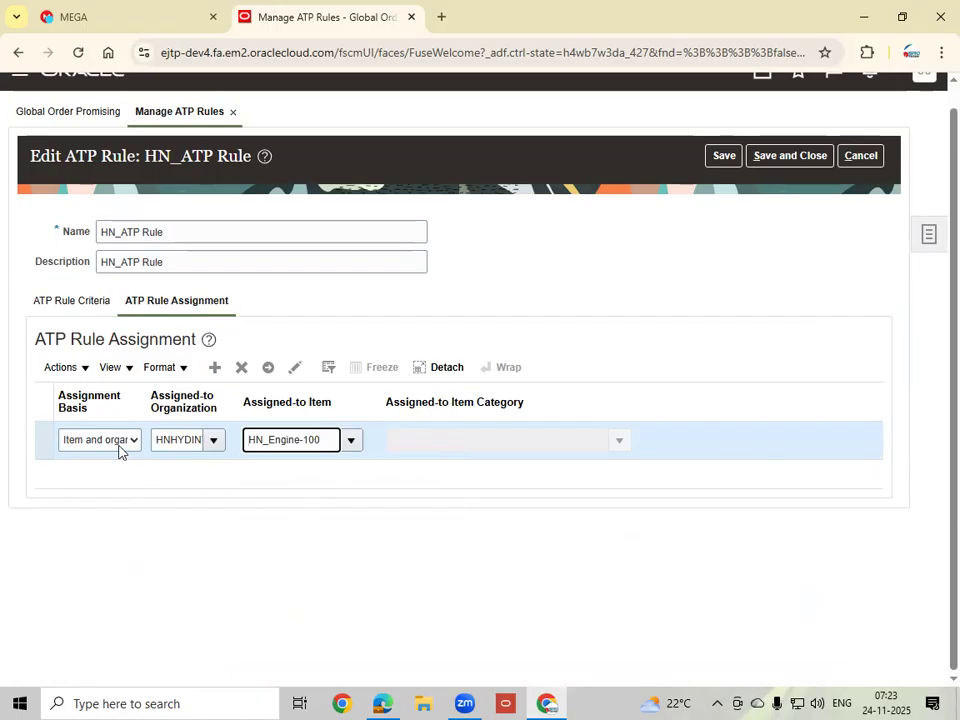
Step: Add a second rule assignment with basis Item and organization for item HN_Nut-5 INC in organization HNHYDINV
{"action": "left_click", "coordinate": [213, 370]}
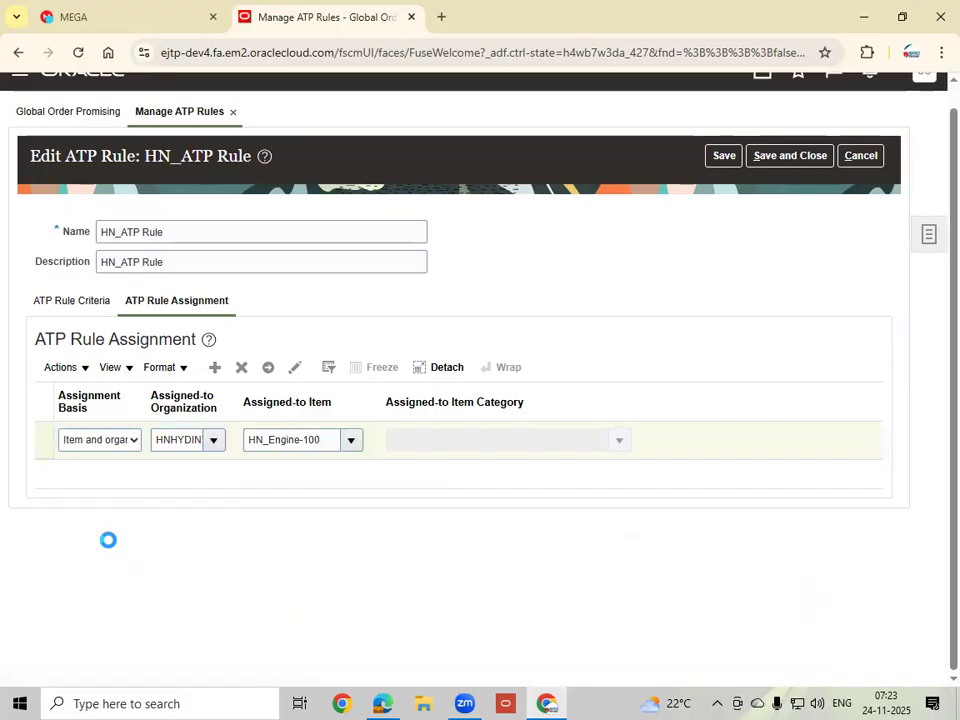
{"action": "left_click", "coordinate": [133, 442]}
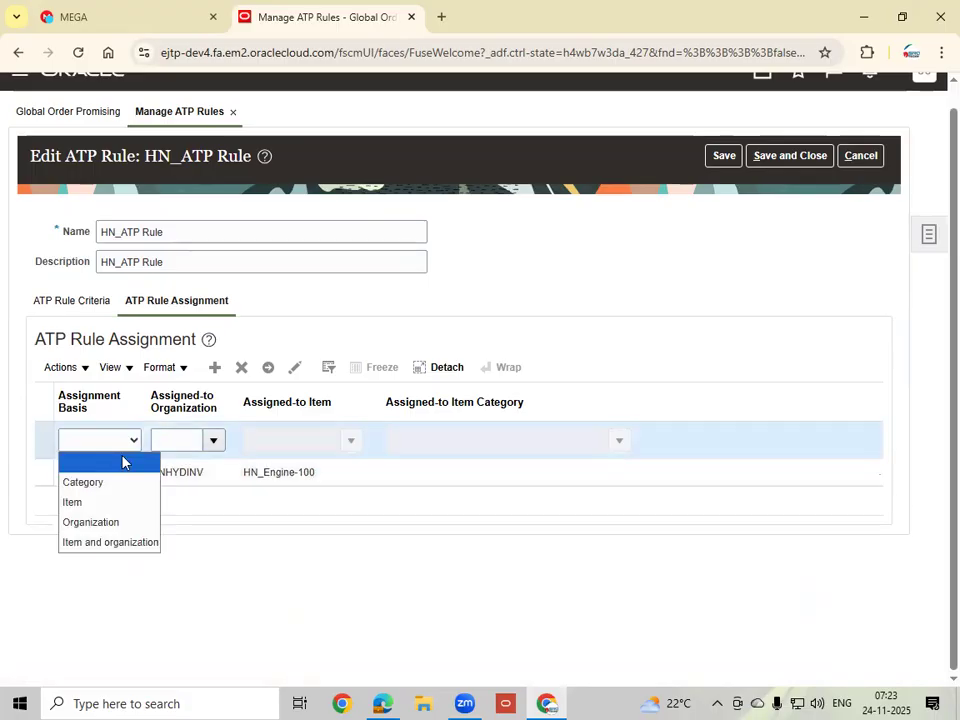
{"action": "left_click", "coordinate": [126, 543]}
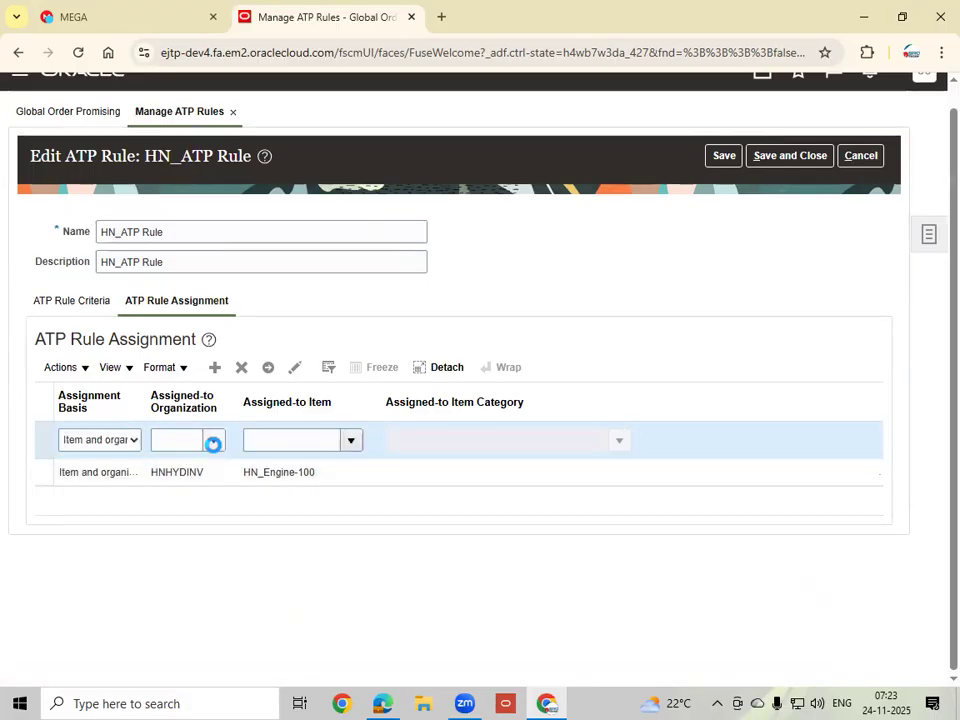
{"action": "left_click", "coordinate": [213, 449]}
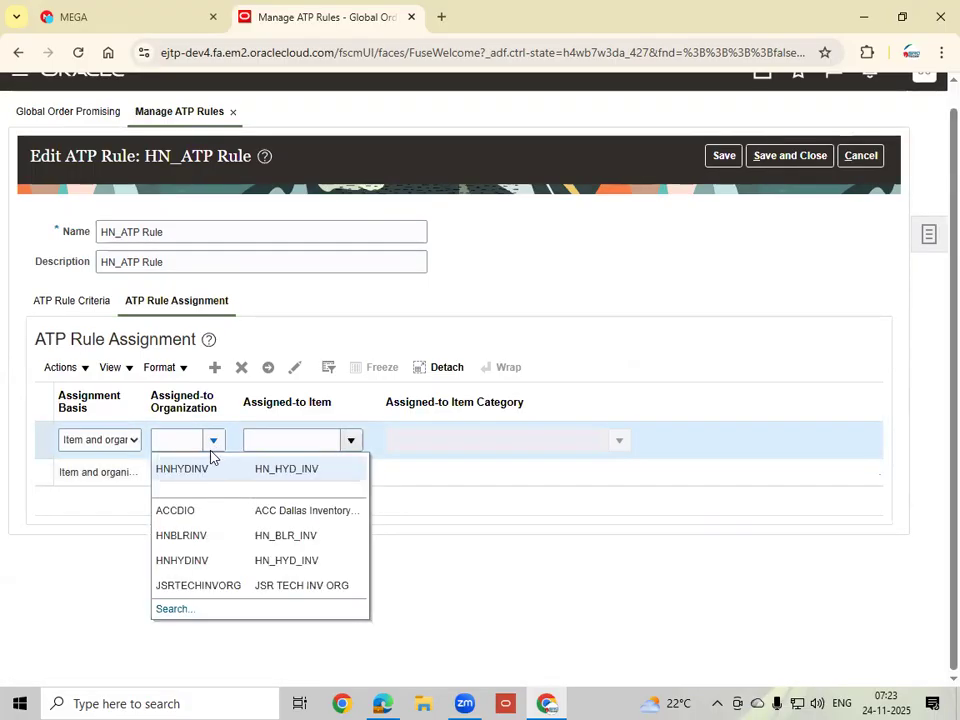
{"action": "left_click", "coordinate": [206, 561]}
{"action": "left_click", "coordinate": [350, 441]}
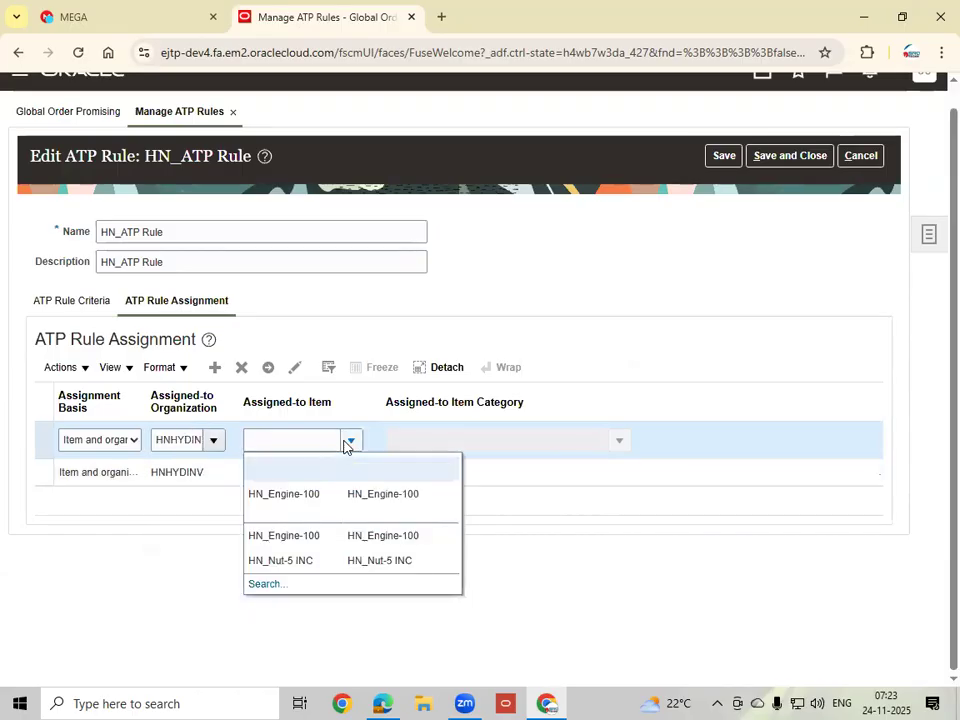
{"action": "left_click", "coordinate": [318, 545]}
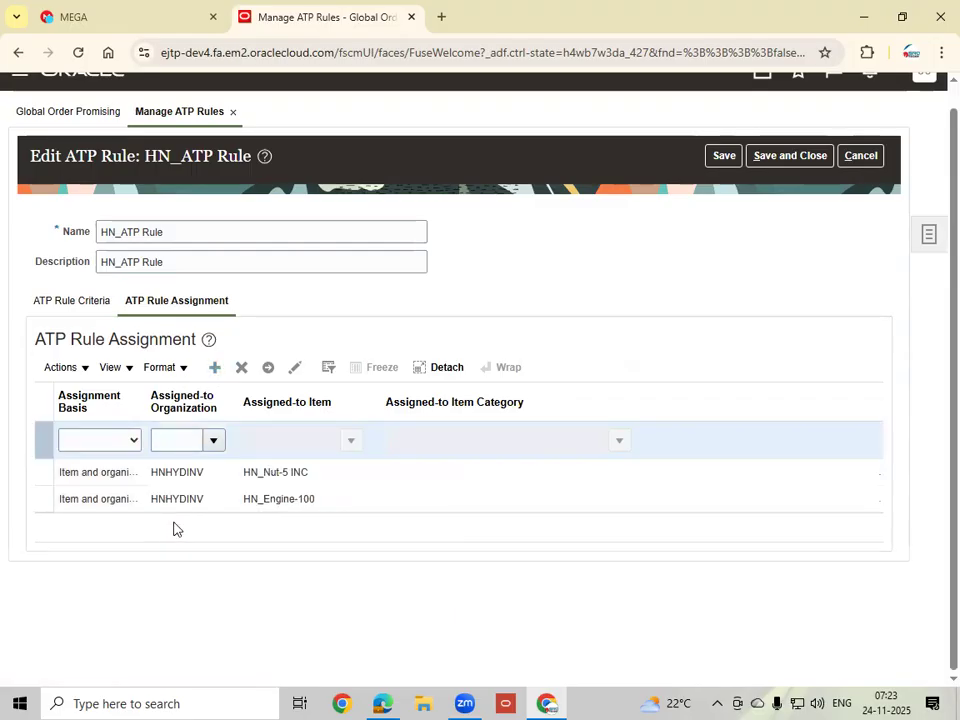
Step: Add a third rule assignment with basis Organization for organization HNBLRINV
{"action": "left_click", "coordinate": [129, 443]}
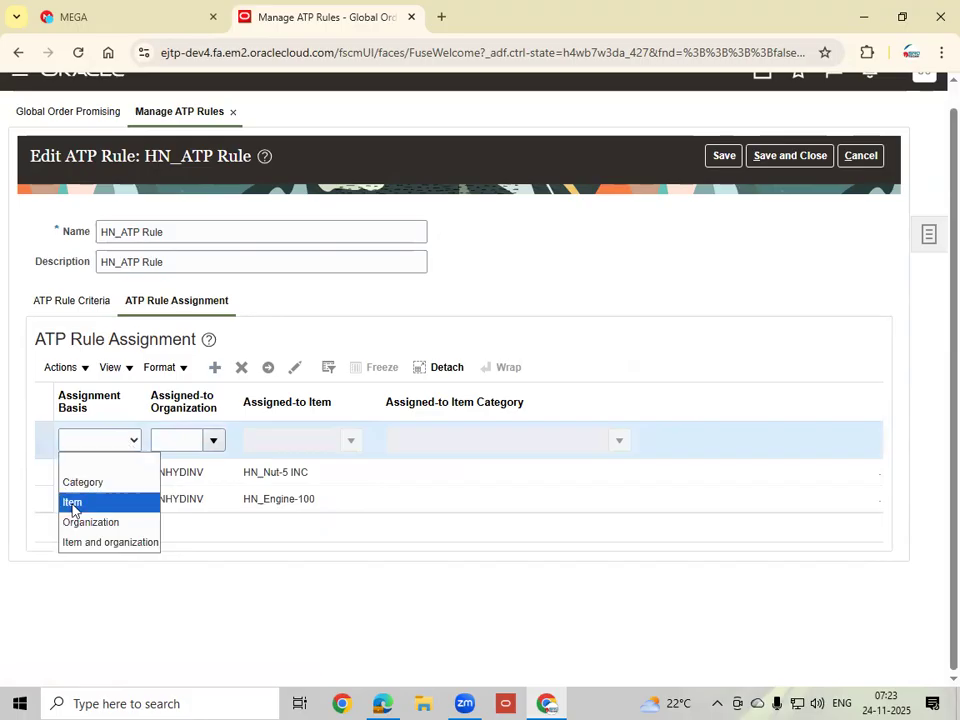
{"action": "left_click", "coordinate": [112, 521]}
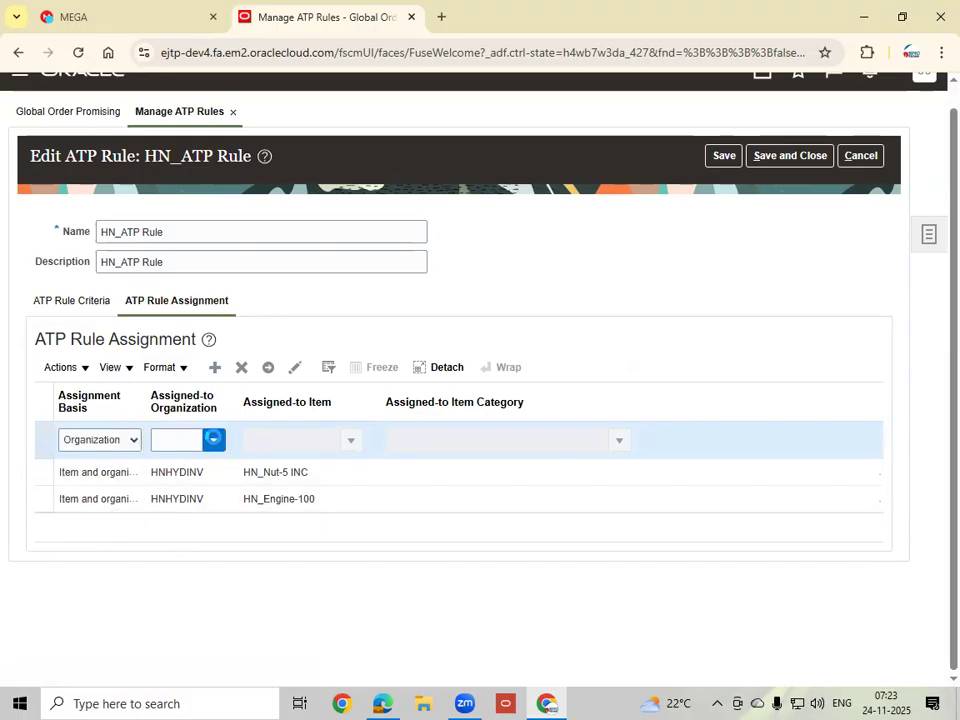
{"action": "left_click", "coordinate": [212, 440]}
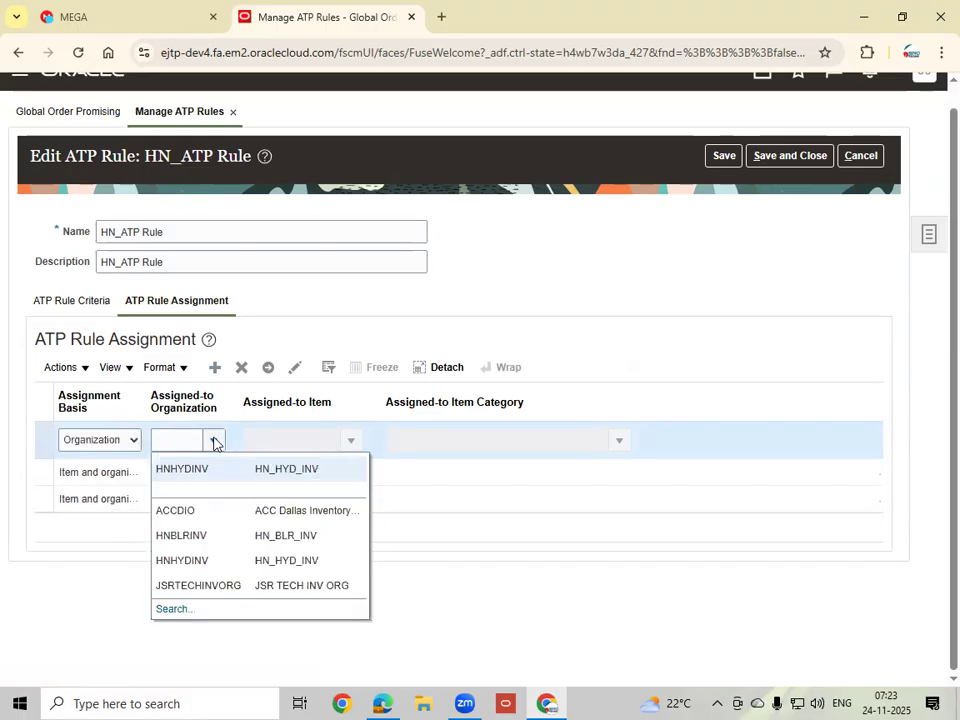
{"action": "left_click", "coordinate": [212, 533]}
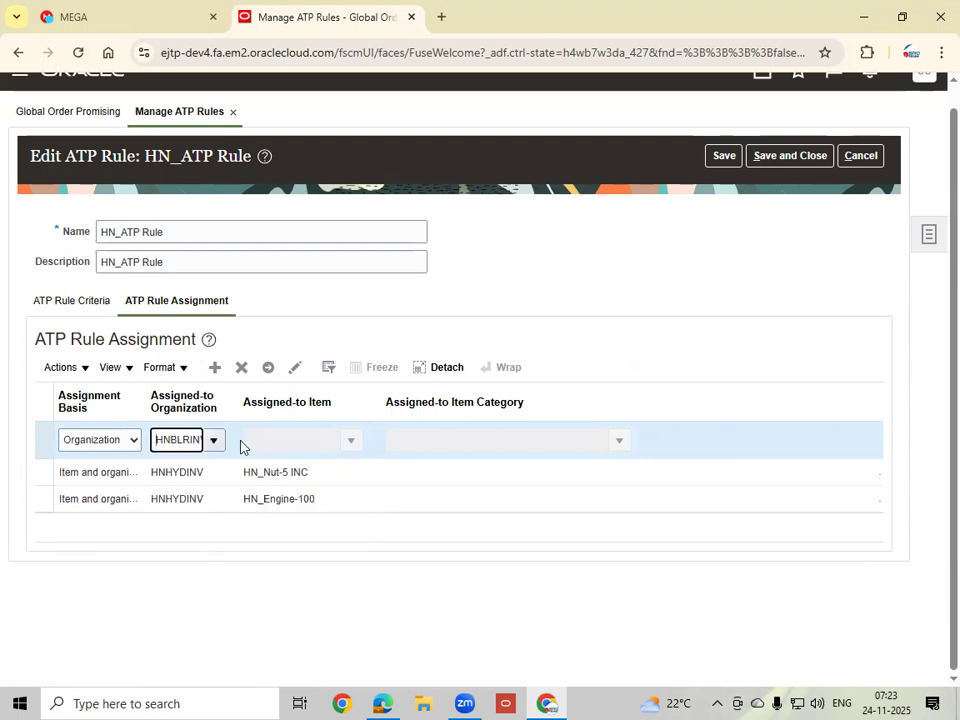
Step: Save and close HN_ATP Rule, and finish managing ATP rules to return to the Global Order Promising overview
{"action": "left_click", "coordinate": [720, 158]}
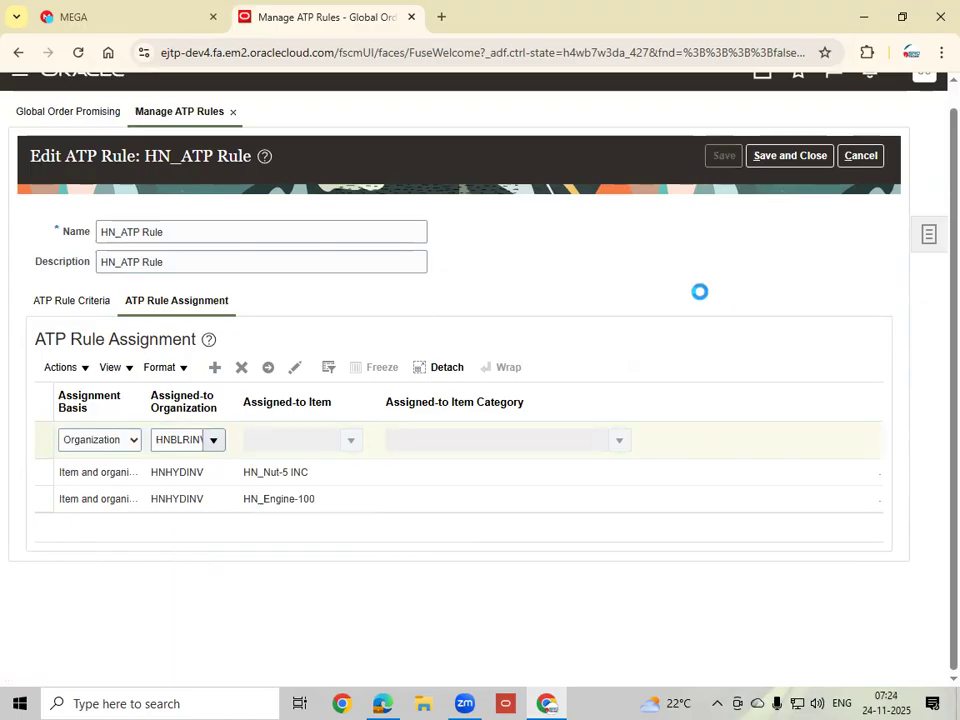
{"action": "left_click", "coordinate": [790, 157]}
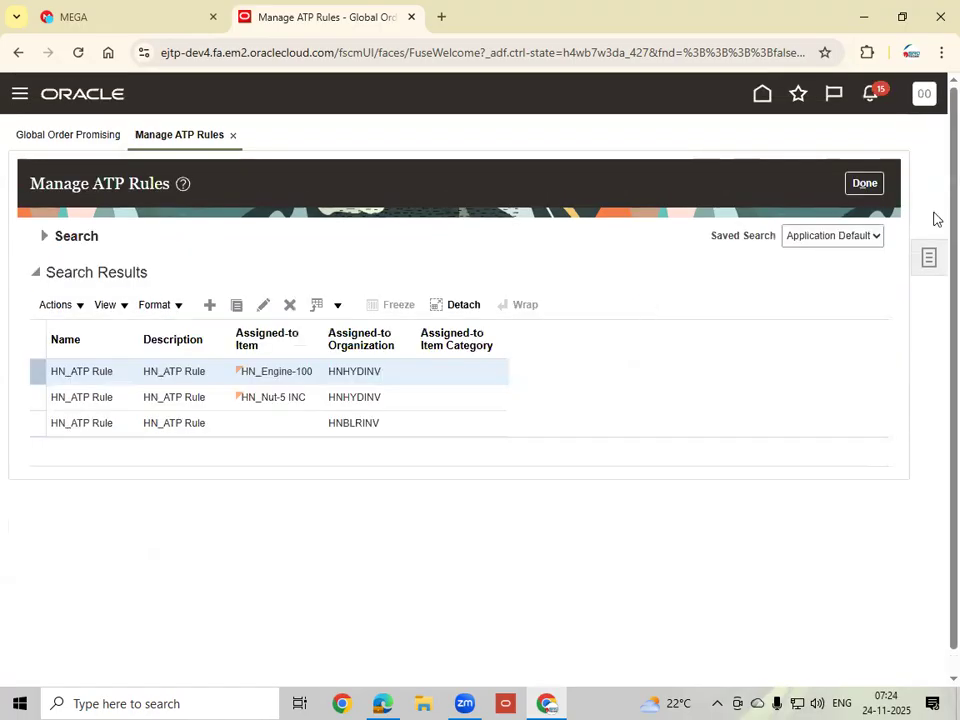
{"action": "left_click", "coordinate": [865, 183]}
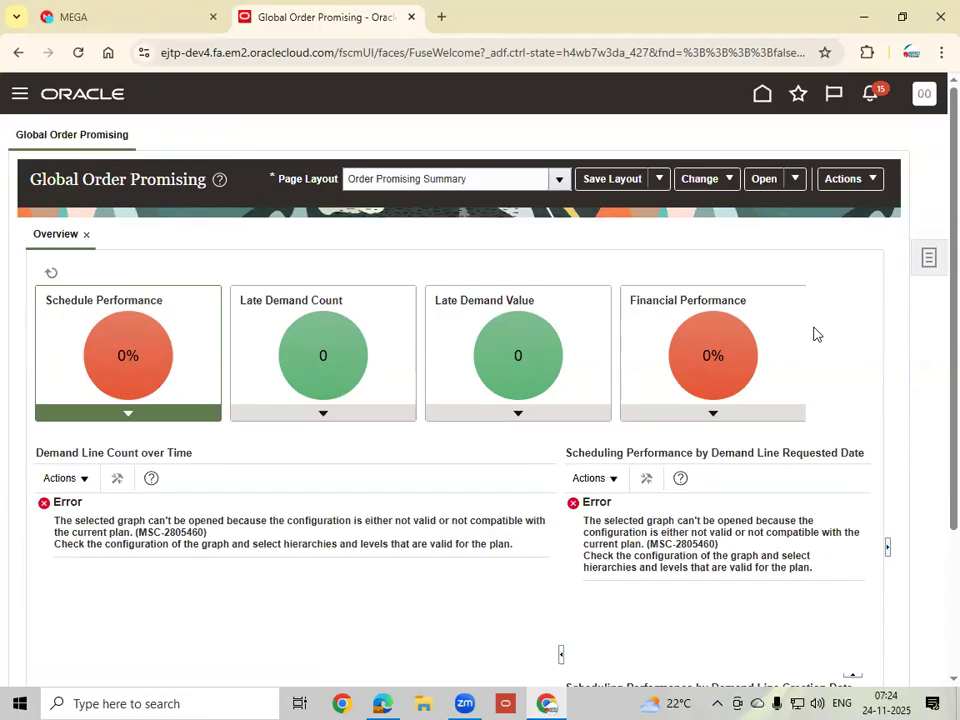
{"action": "left_click", "coordinate": [928, 260]}
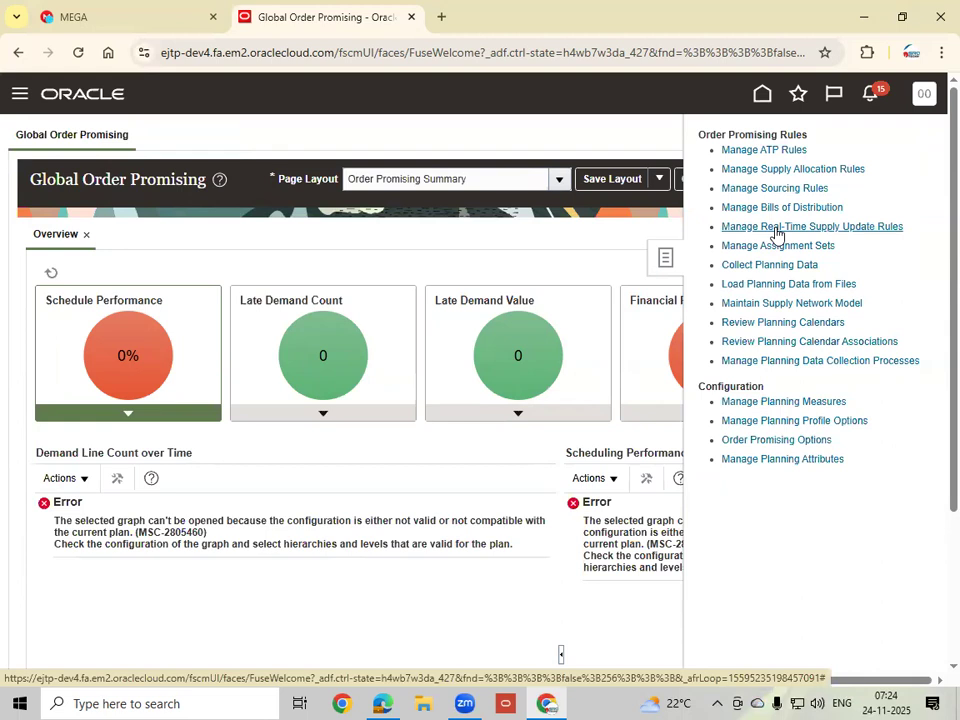
{"action": "left_click", "coordinate": [777, 234]}
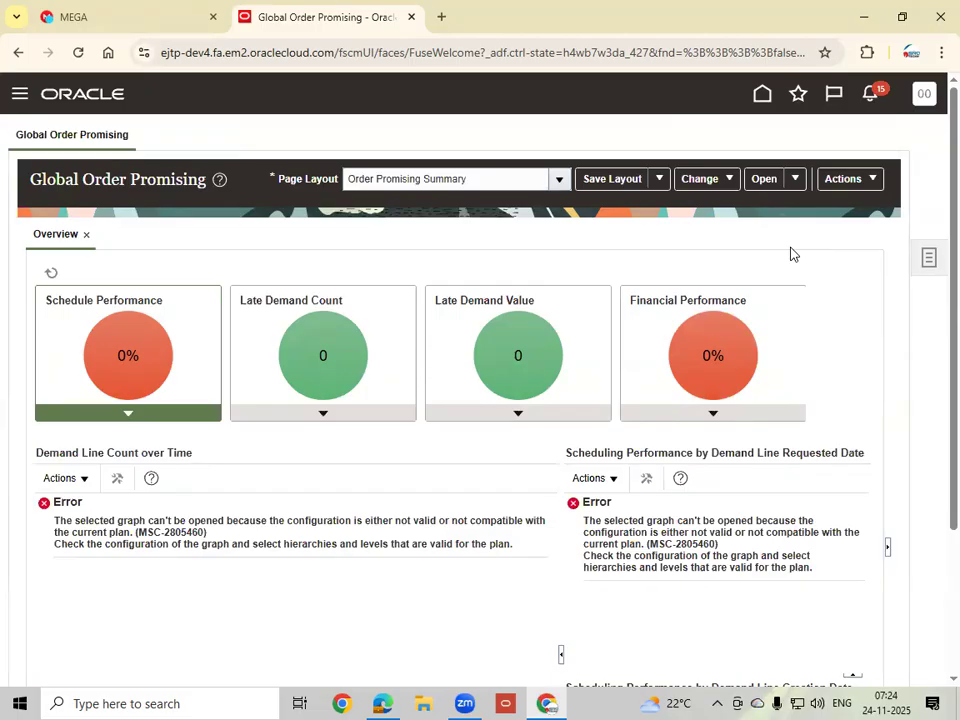
Step: Return to the home page and open the Scheduled Processes work area from the Tools apps
{"action": "left_click", "coordinate": [763, 96]}
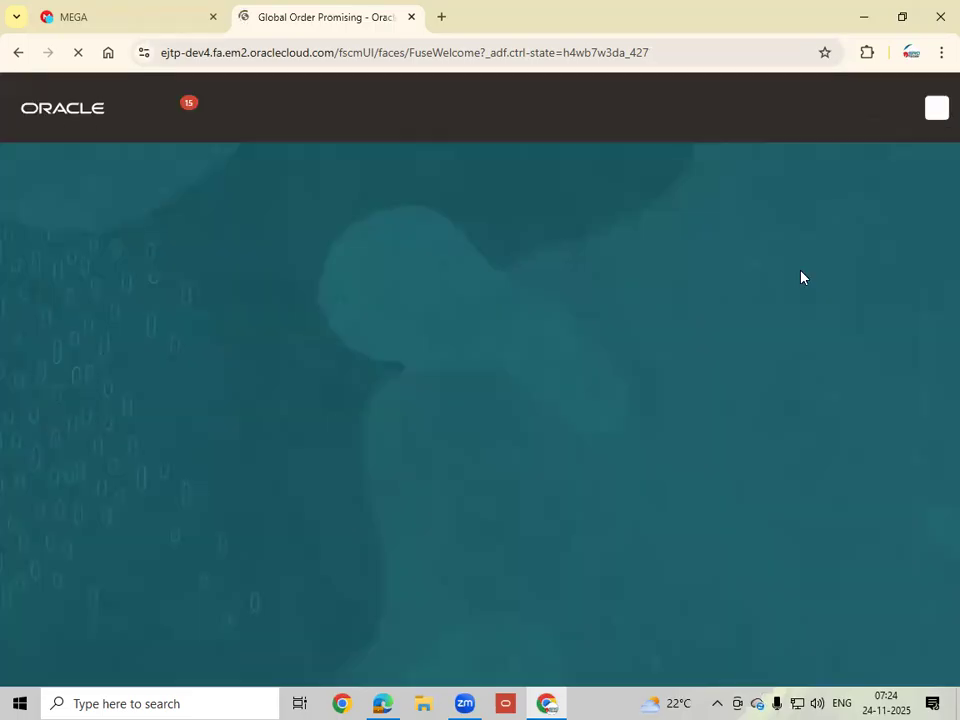
{"action": "mouse_move", "coordinate": [828, 263]}
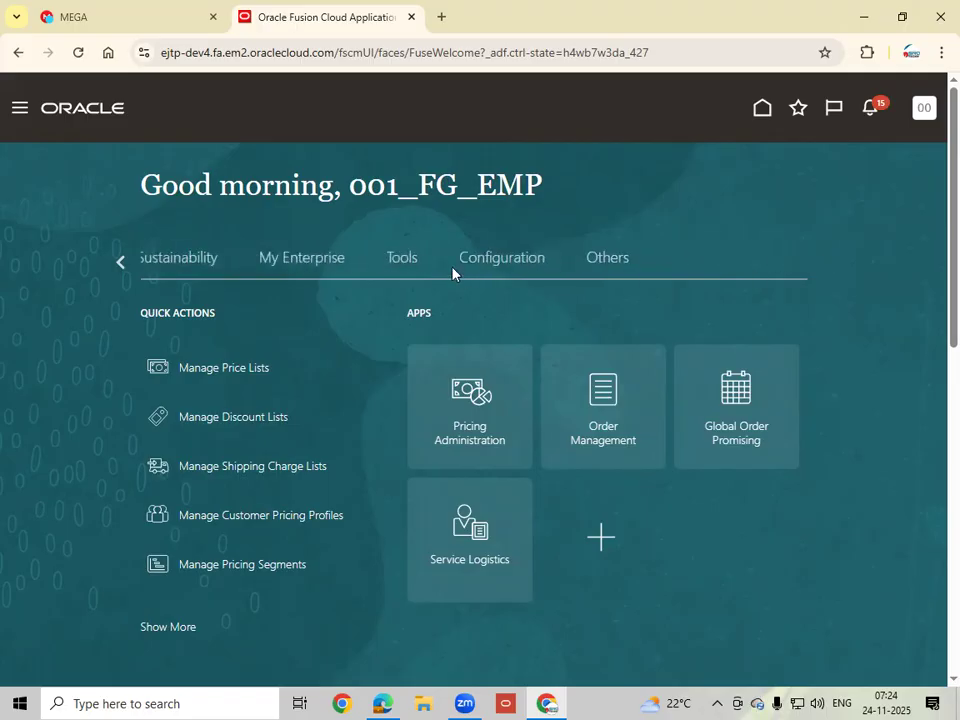
{"action": "left_click", "coordinate": [399, 259]}
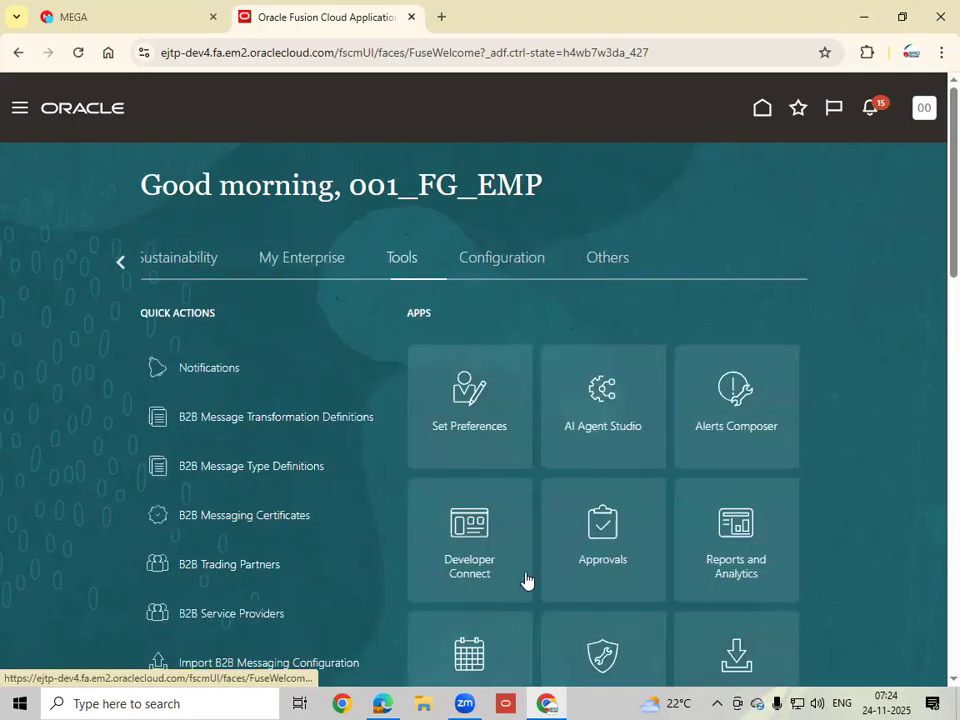
{"action": "scroll", "coordinate": [623, 509], "scroll_direction": "down", "scroll_amount": 2}
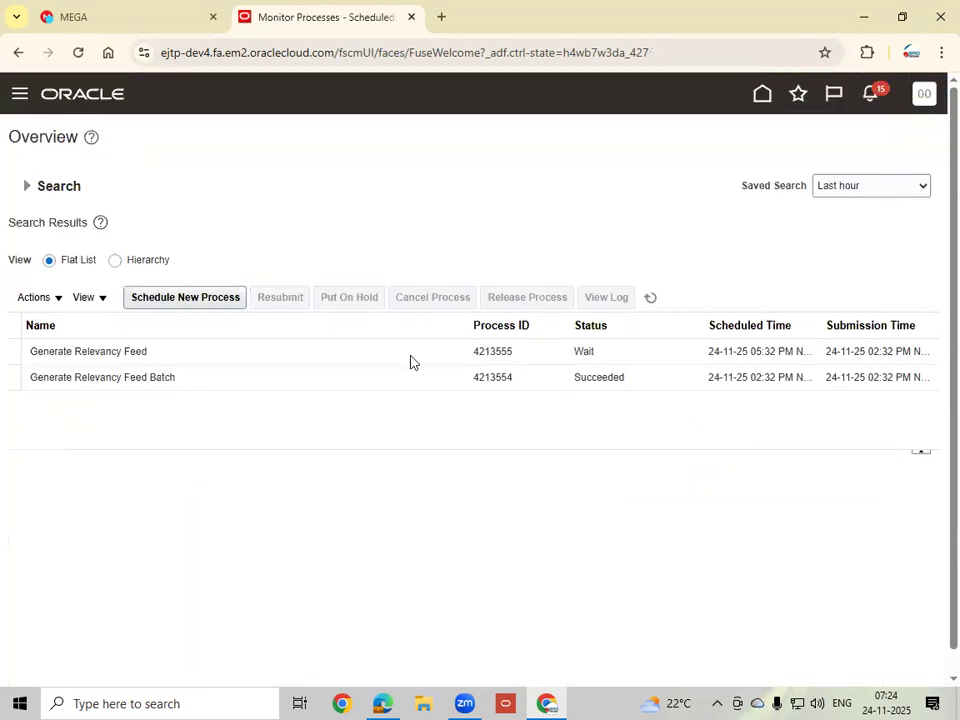
Step: Start scheduling a new job, search its name with Refre%Order%, choose Refresh and Start the Order Promising Server, and open its process details
{"action": "left_click", "coordinate": [173, 300]}
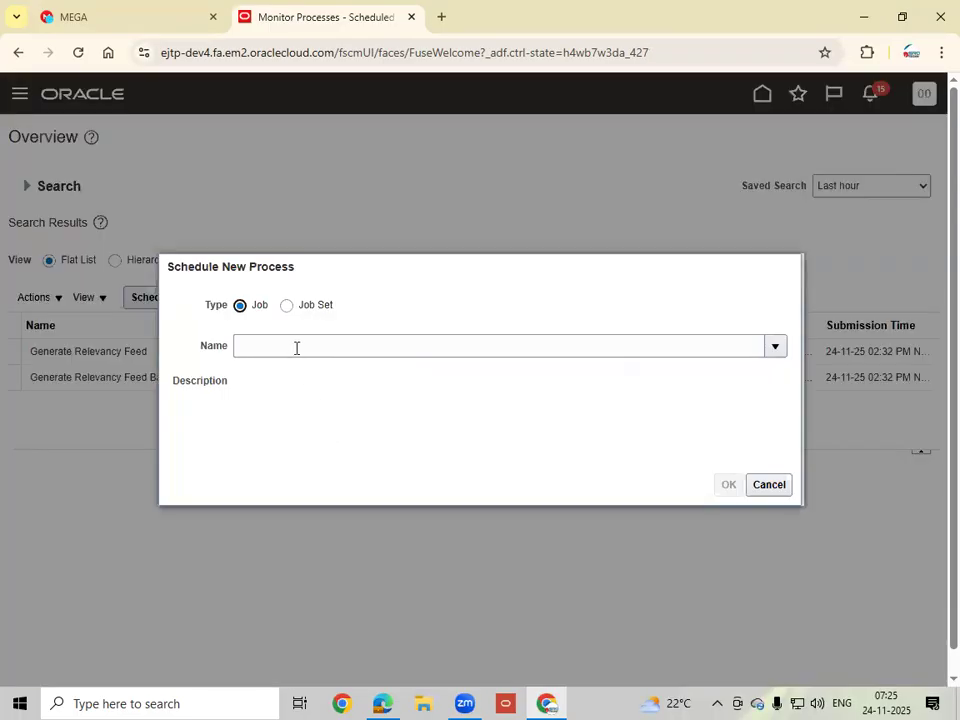
{"action": "left_click", "coordinate": [296, 348]}
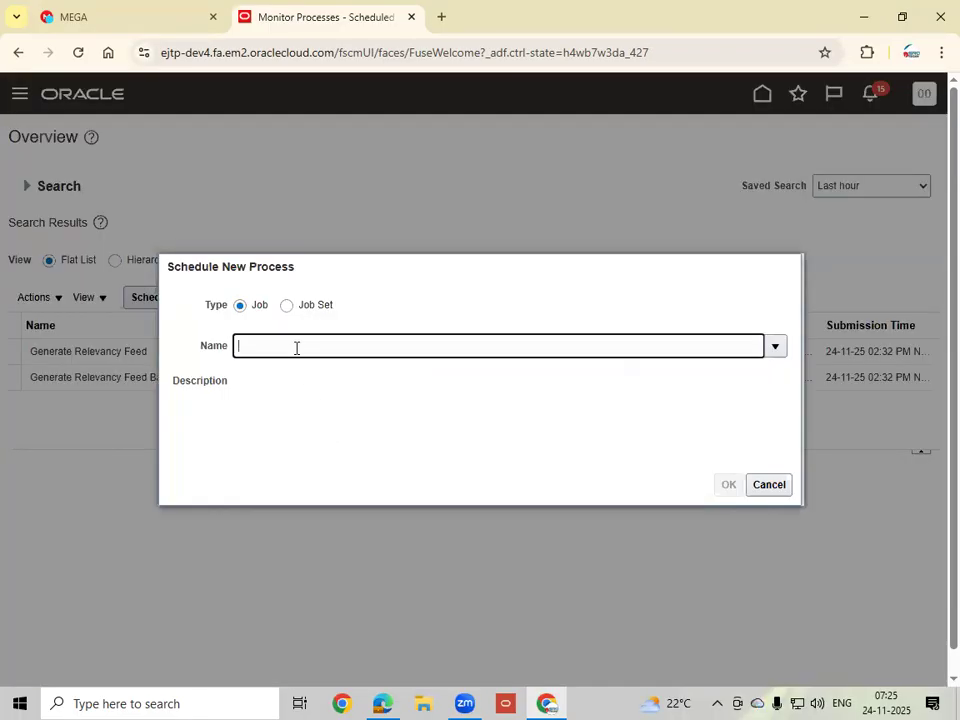
{"action": "type", "text": "Refre%Order%"}
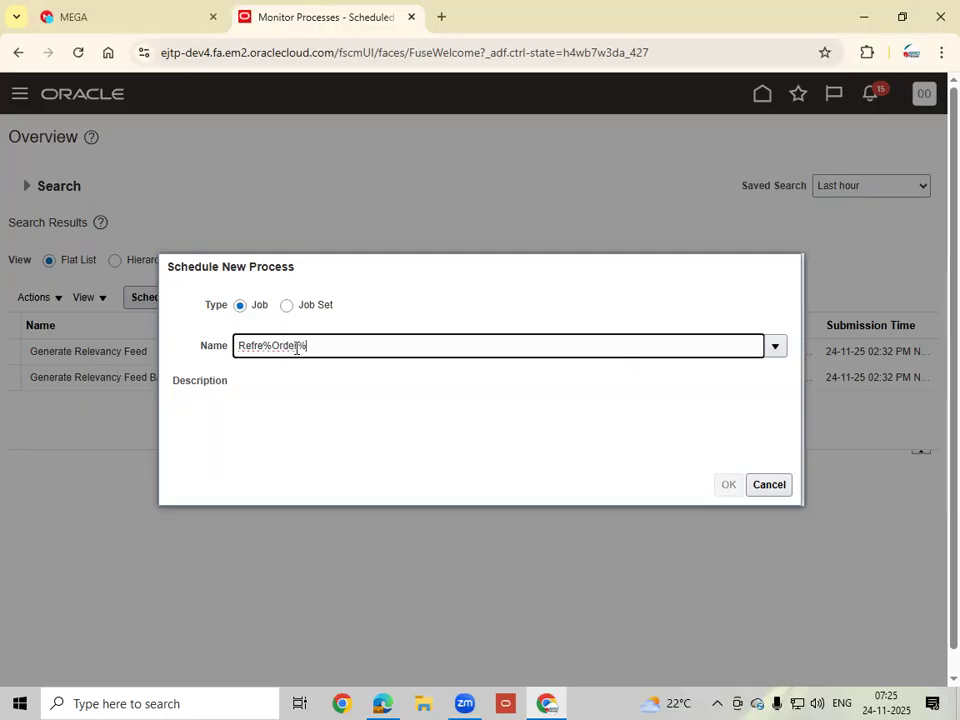
{"action": "key", "text": "Tab"}
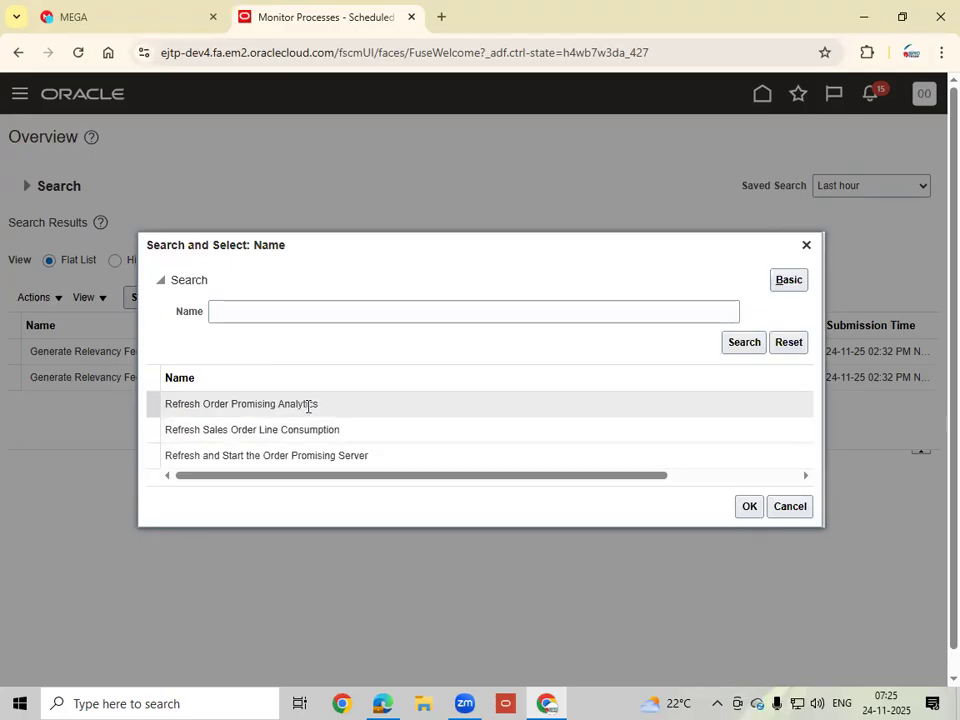
{"action": "left_click", "coordinate": [306, 458]}
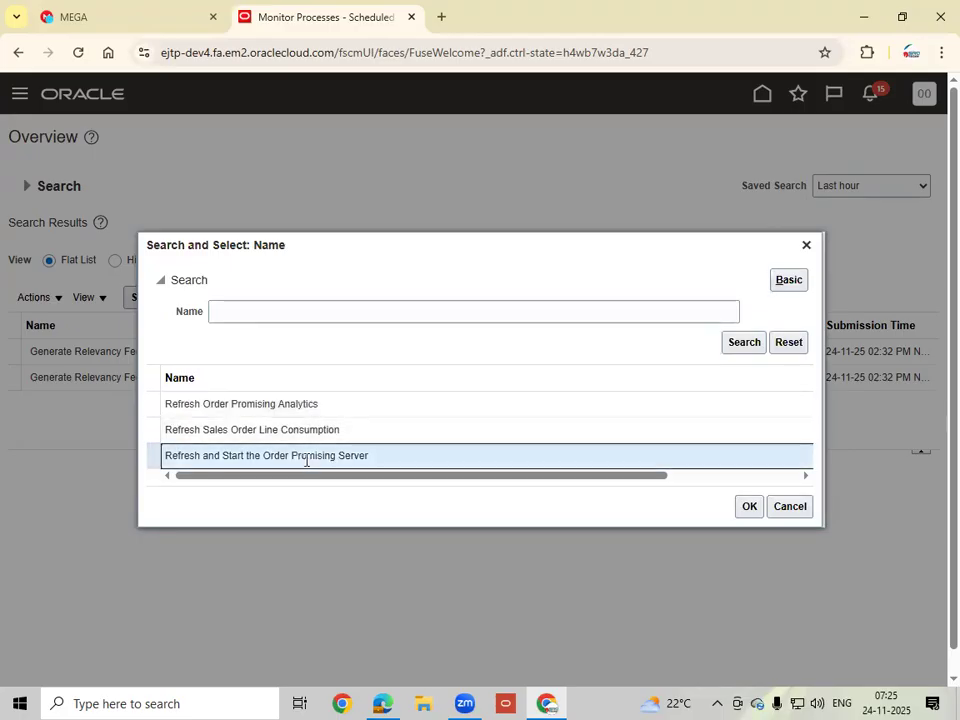
{"action": "left_click", "coordinate": [748, 509]}
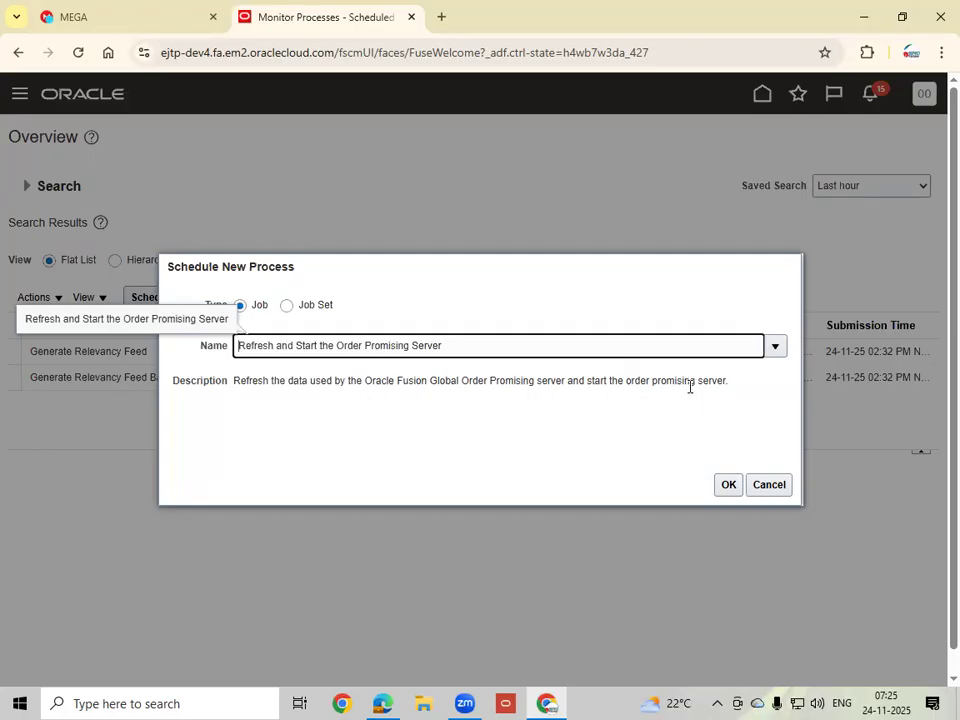
{"action": "left_click", "coordinate": [724, 487]}
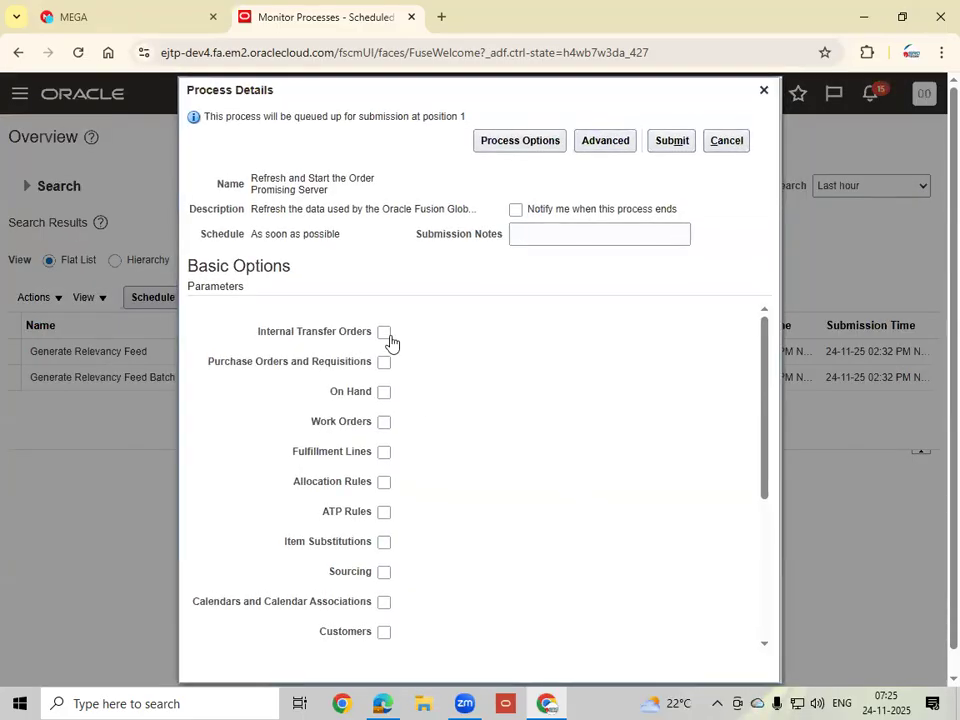
Step: Enable the process parameters from Internal Transfer Orders through Sourcing, including Purchase Orders and Requisitions, On Hand, Fulfillment Lines and ATP Rules
{"action": "left_click", "coordinate": [388, 335]}
{"action": "left_click", "coordinate": [391, 367]}
{"action": "left_click", "coordinate": [387, 396]}
{"action": "left_click", "coordinate": [388, 425]}
{"action": "left_click", "coordinate": [384, 452]}
{"action": "left_click", "coordinate": [386, 483]}
{"action": "left_click", "coordinate": [386, 513]}
{"action": "left_click", "coordinate": [384, 543]}
{"action": "left_click", "coordinate": [385, 573]}
Step: Enable the remaining parameters from Calendars and Calendar Associations through UOM, leaving Plan Names empty
{"action": "scroll", "coordinate": [444, 495], "scroll_direction": "down", "scroll_amount": 3}
{"action": "left_click", "coordinate": [385, 340]}
{"action": "left_click", "coordinate": [386, 370]}
{"action": "left_click", "coordinate": [386, 401]}
{"action": "left_click", "coordinate": [387, 430]}
{"action": "left_click", "coordinate": [385, 459]}
{"action": "left_click", "coordinate": [385, 489]}
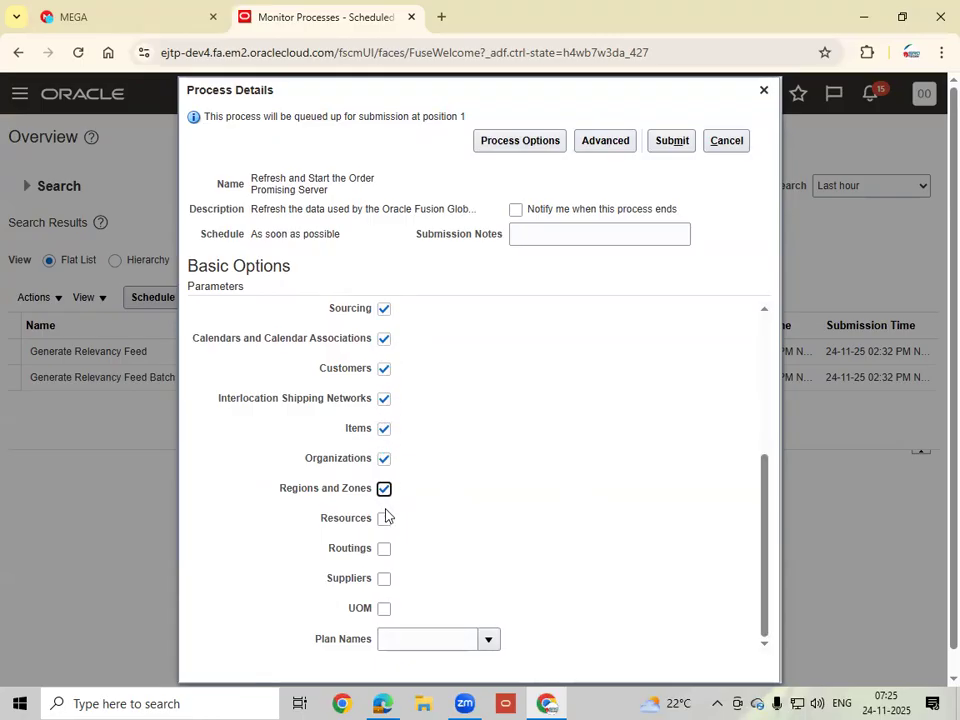
{"action": "left_click", "coordinate": [385, 520]}
{"action": "left_click", "coordinate": [385, 549]}
{"action": "left_click", "coordinate": [385, 580]}
{"action": "left_click", "coordinate": [385, 609]}
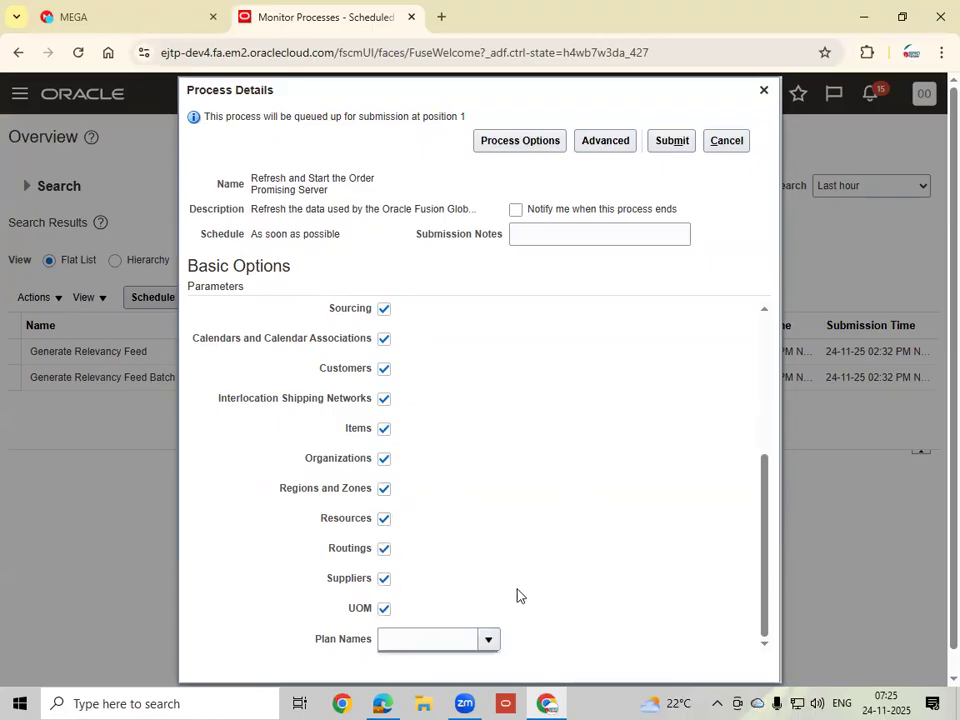
Step: Submit the Refresh and Start the Order Promising Server process, acknowledge the confirmation, and refresh the process list to include it
{"action": "left_click", "coordinate": [671, 140]}
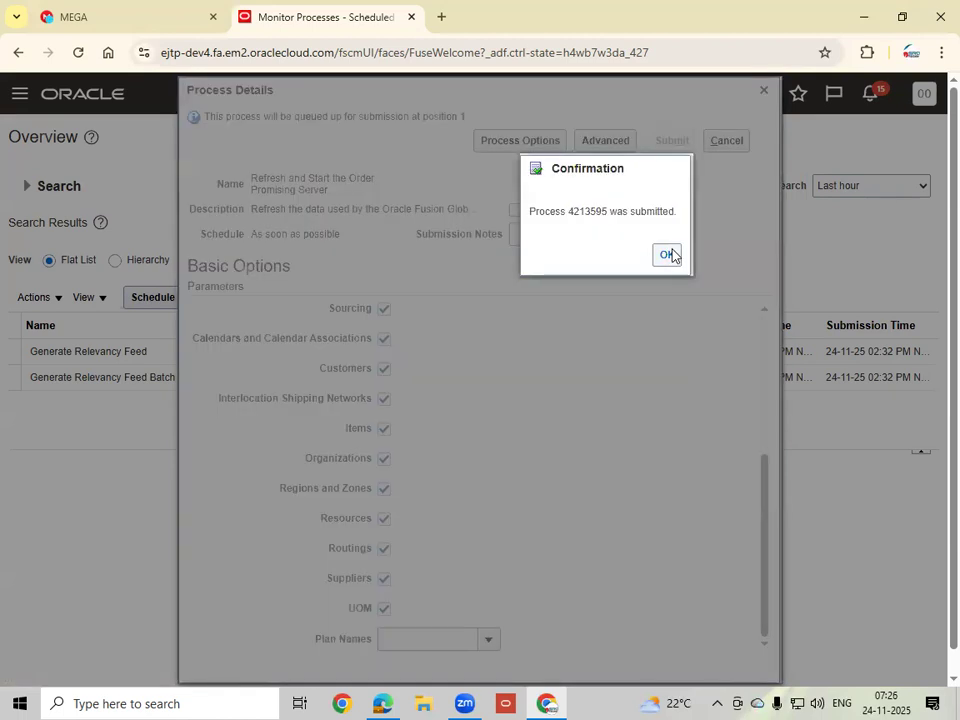
{"action": "left_click", "coordinate": [668, 255]}
{"action": "left_click", "coordinate": [651, 299]}
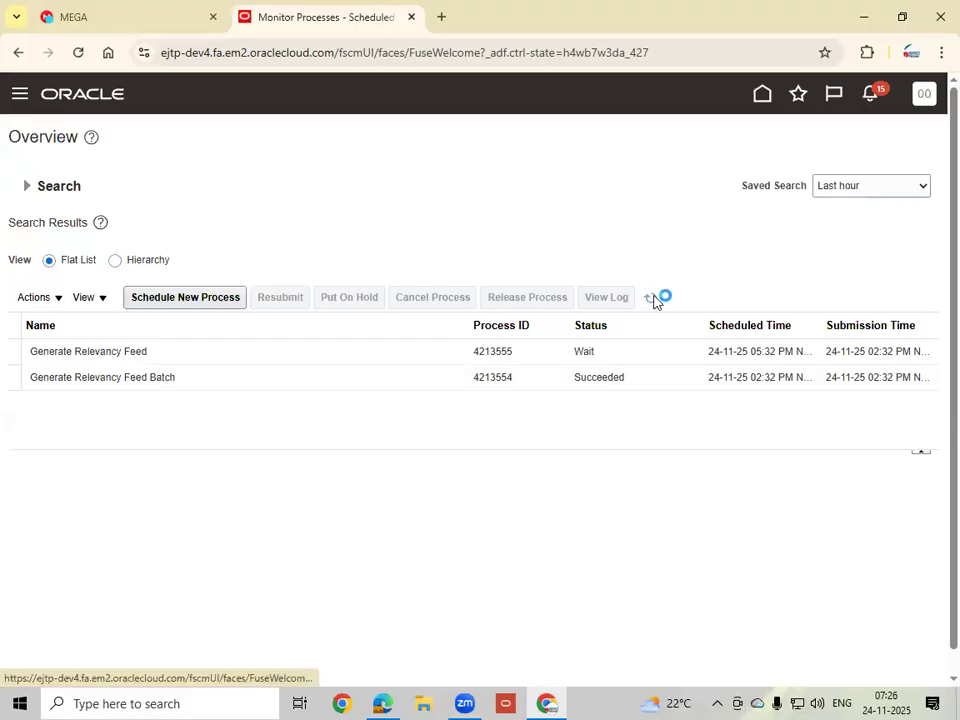
{"action": "left_click", "coordinate": [651, 299]}
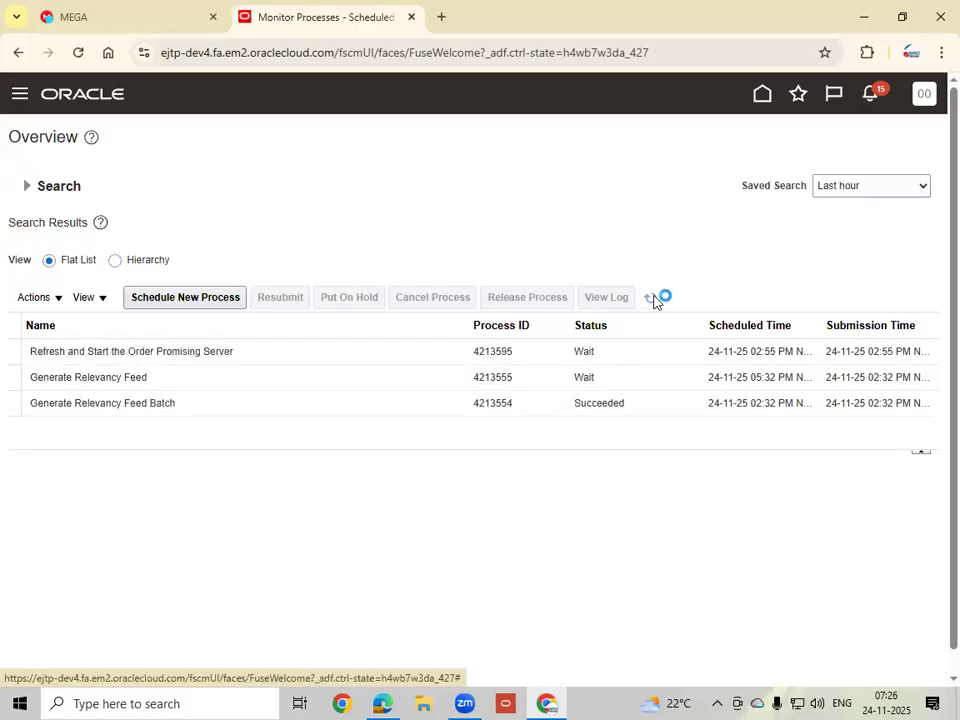
Step: Refresh the process list repeatedly to monitor the Generate Global Order Promising Data Store Files sub-processes
{"action": "left_click", "coordinate": [652, 299]}
{"action": "left_click", "coordinate": [652, 299]}
{"action": "left_click", "coordinate": [652, 299]}
{"action": "left_click", "coordinate": [652, 299]}
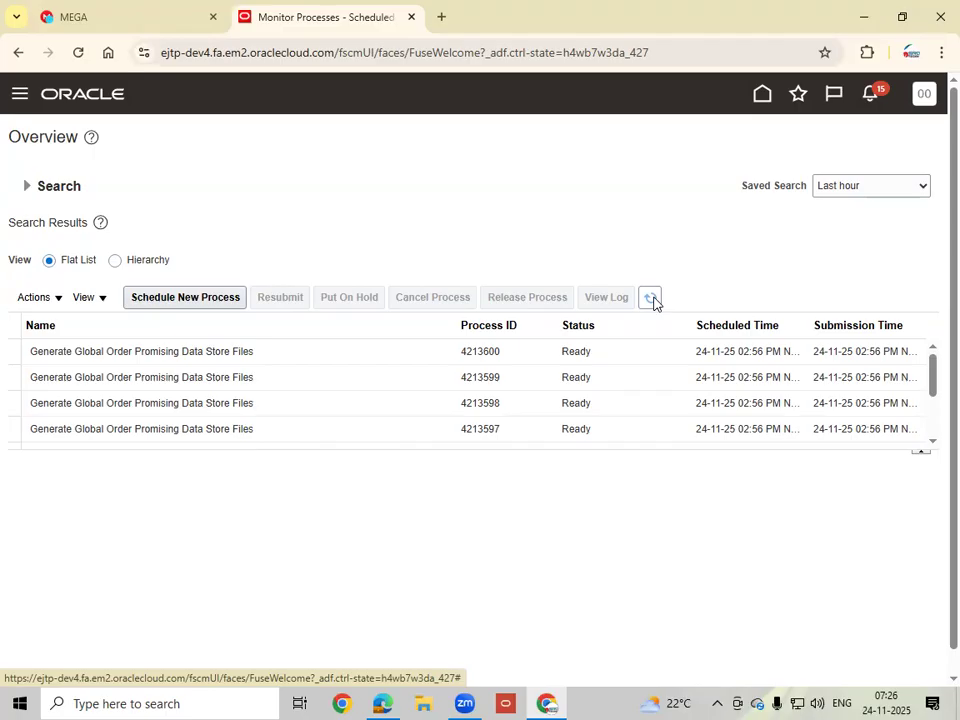
{"action": "left_click", "coordinate": [651, 299]}
{"action": "left_click", "coordinate": [651, 299]}
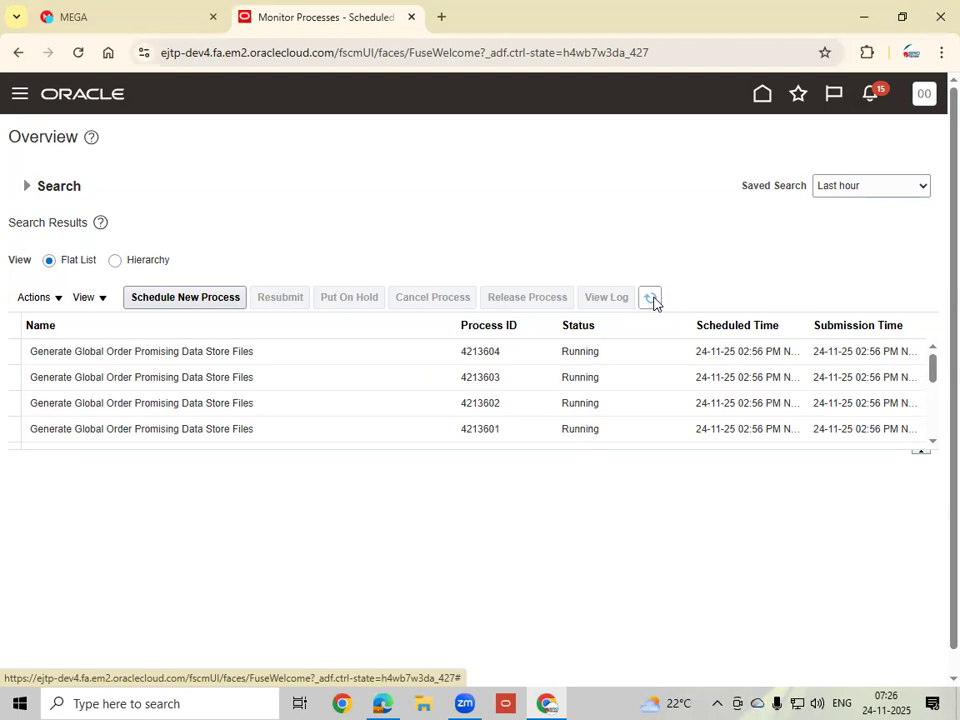
{"action": "left_click", "coordinate": [651, 299]}
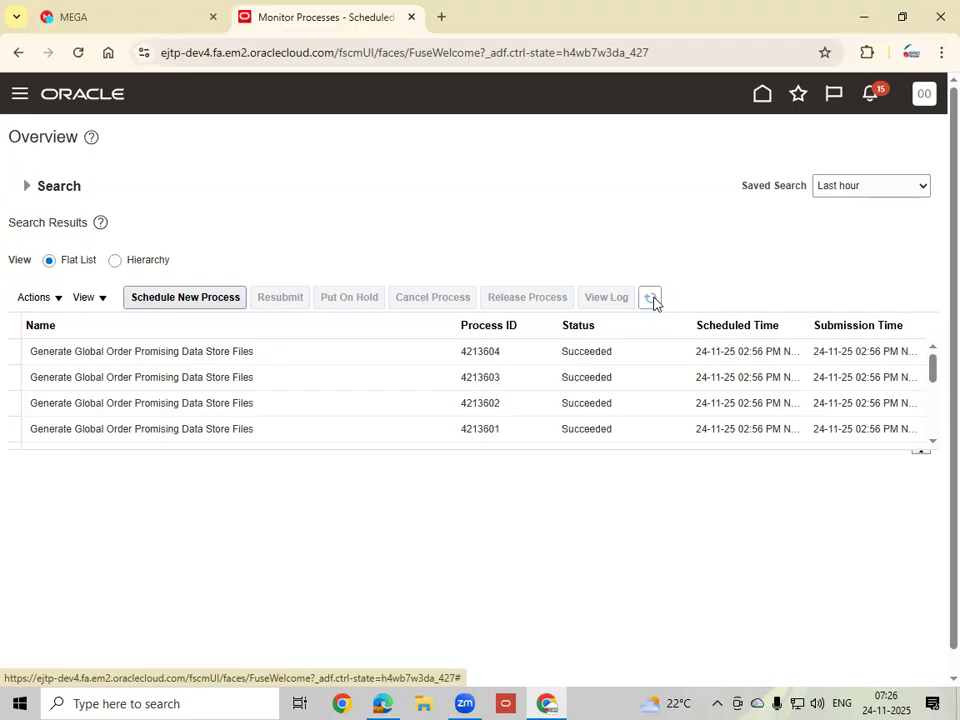
{"action": "left_click", "coordinate": [651, 299]}
{"action": "left_click", "coordinate": [651, 299]}
Step: Enlarge the search results table and show the details of the Refresh and Start the Order Promising Server process
{"action": "left_click_drag", "start_coordinate": [677, 452], "coordinate": [690, 546]}
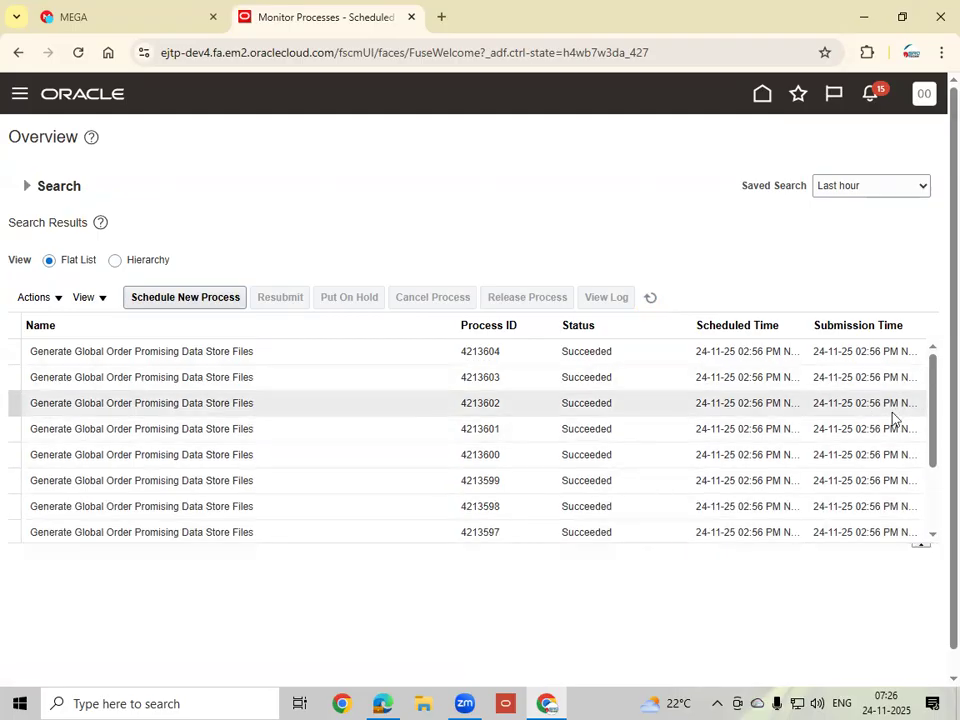
{"action": "left_click_drag", "start_coordinate": [934, 422], "coordinate": [936, 518]}
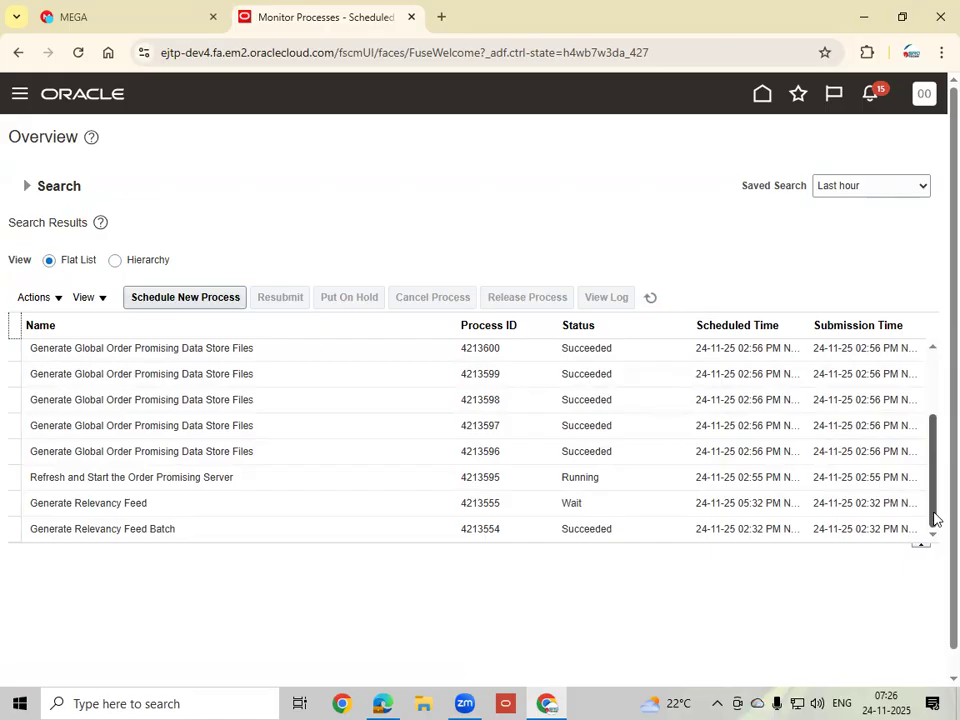
{"action": "left_click", "coordinate": [634, 477]}
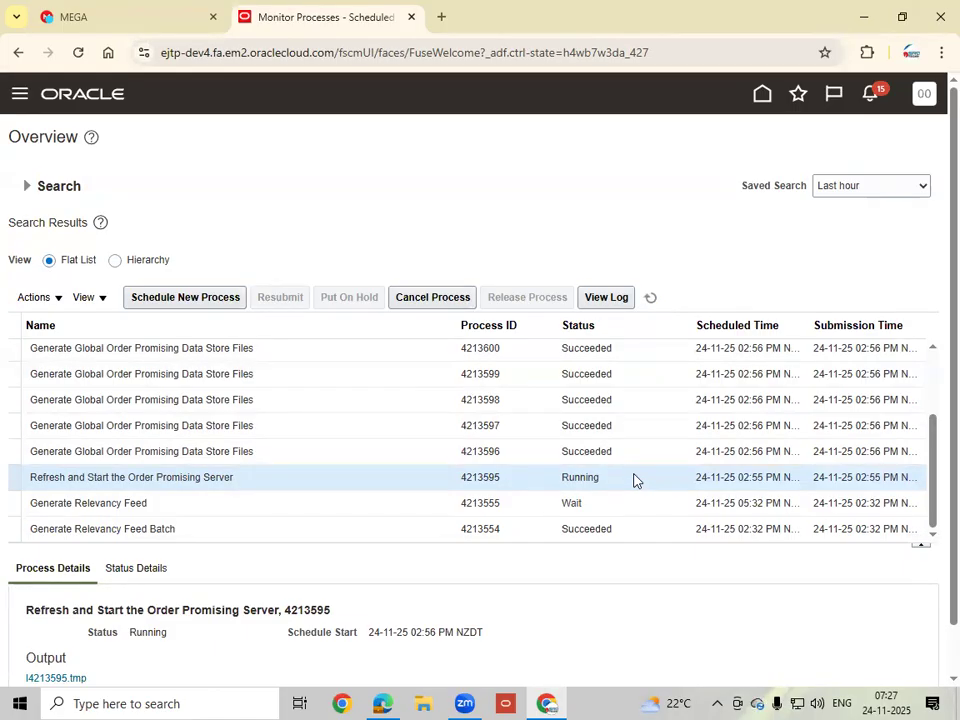
Step: Refresh the process list again and select the Refresh and Start the Order Promising Server process to check its status
{"action": "left_click", "coordinate": [650, 297]}
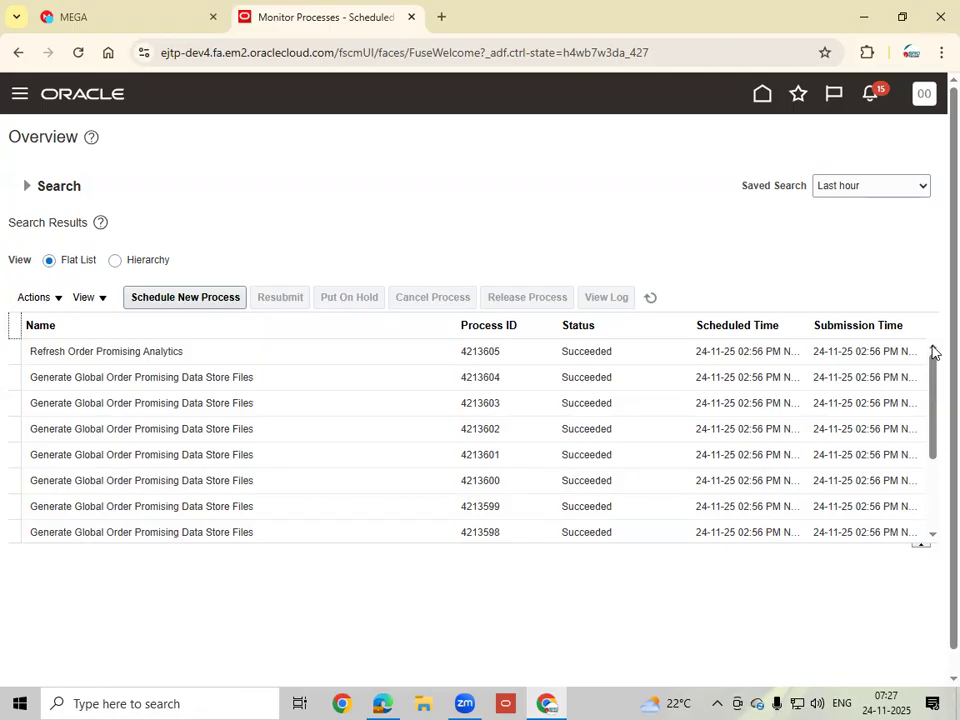
{"action": "left_click", "coordinate": [650, 298]}
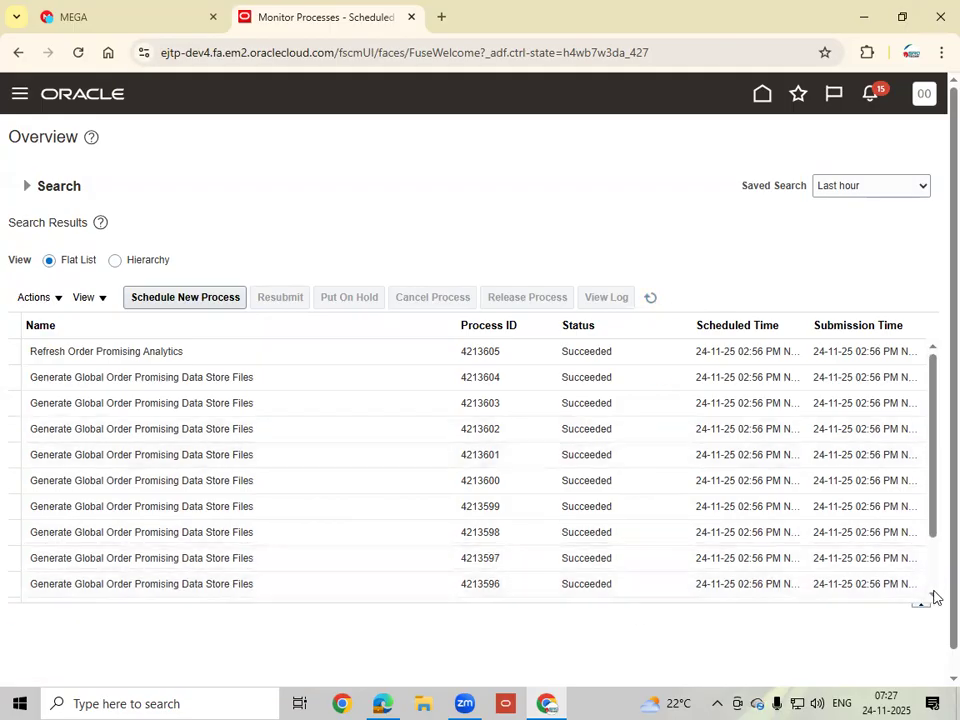
{"action": "scroll", "coordinate": [935, 598], "scroll_direction": "down", "scroll_amount": 2}
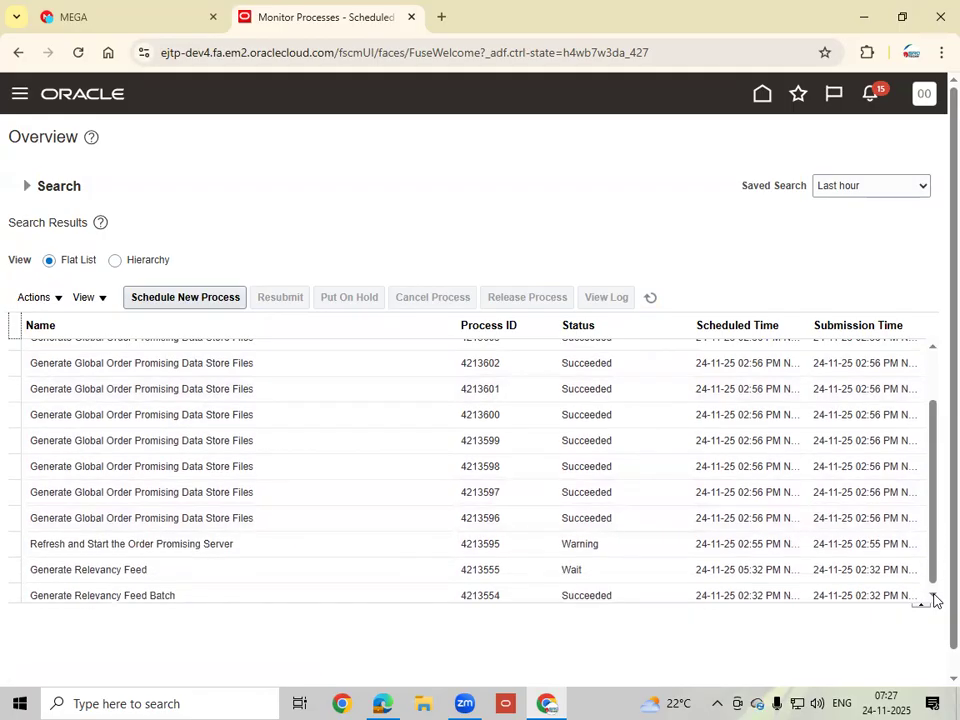
{"action": "scroll", "coordinate": [935, 598], "scroll_direction": "down", "scroll_amount": 1}
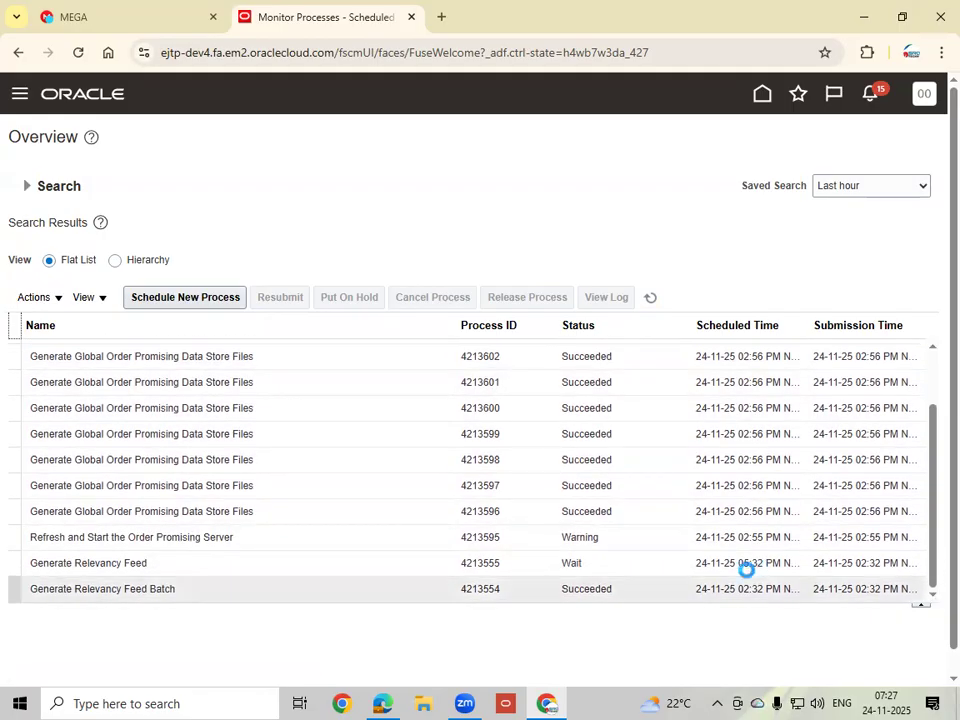
{"action": "left_click", "coordinate": [626, 537]}
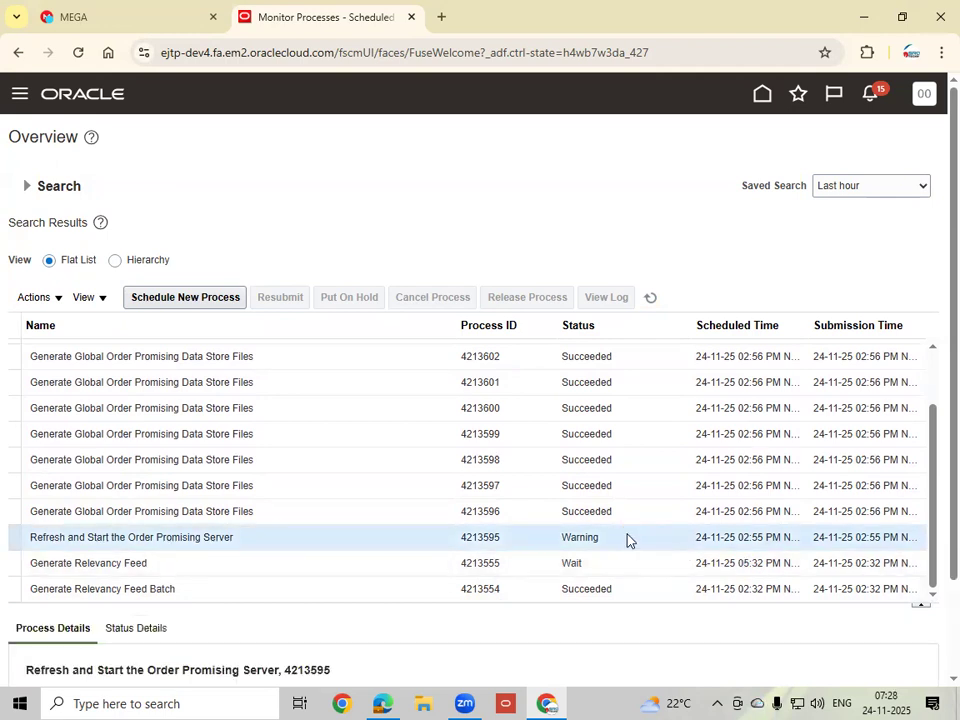
Step: Download the selected process's log attachment from its Log and Output details and open it in a maximized Notepad window
{"action": "left_click", "coordinate": [934, 355]}
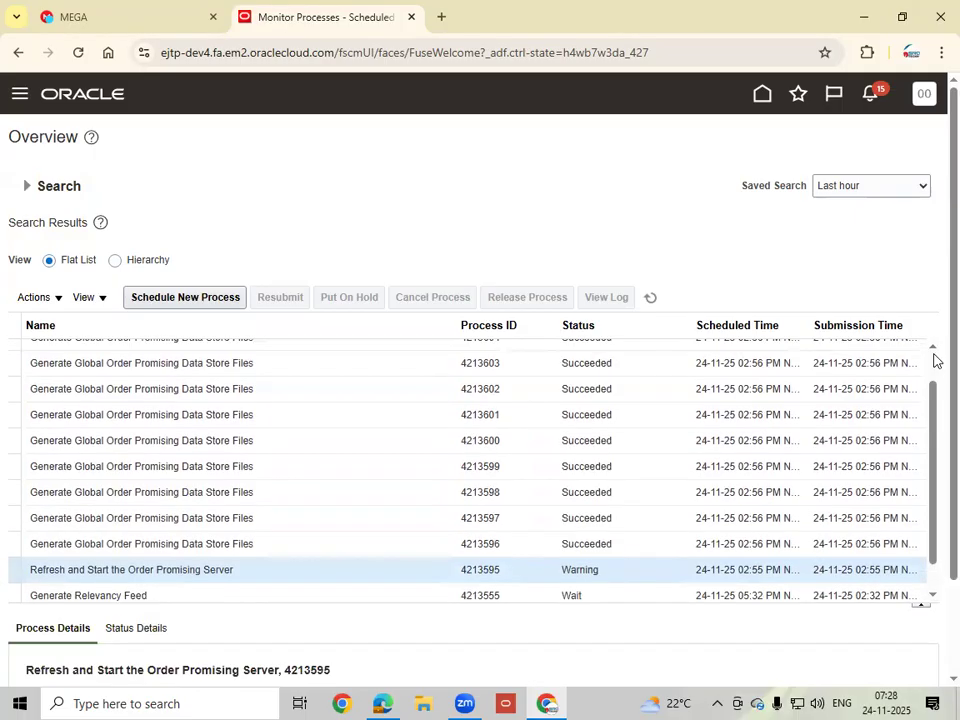
{"action": "left_click", "coordinate": [934, 355]}
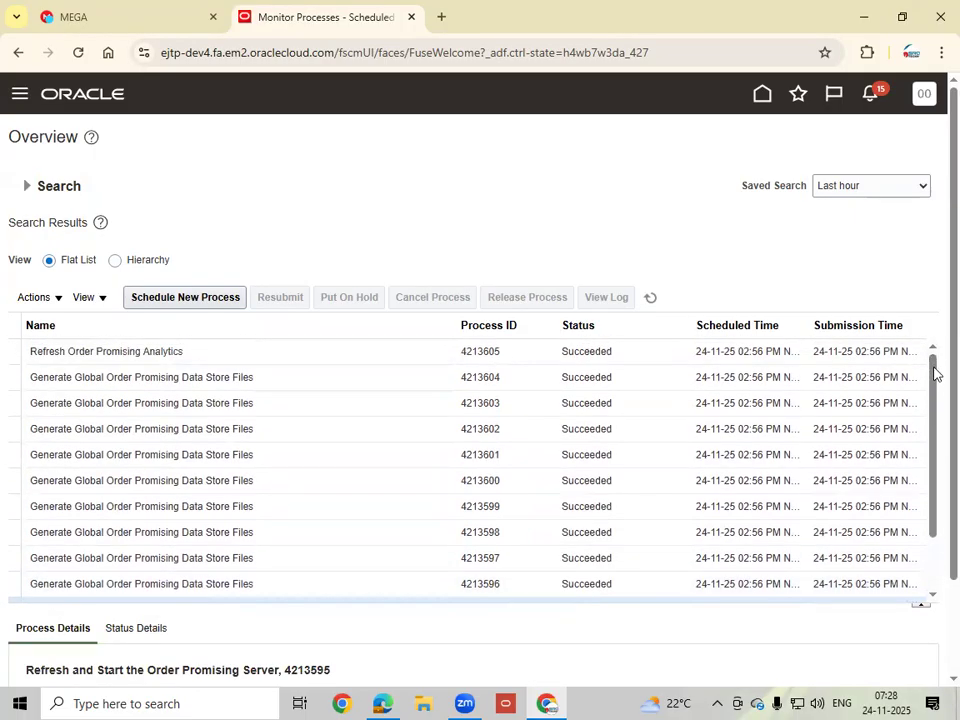
{"action": "left_click_drag", "start_coordinate": [932, 407], "coordinate": [932, 482]}
{"action": "scroll", "coordinate": [935, 481], "scroll_direction": "down", "scroll_amount": 3}
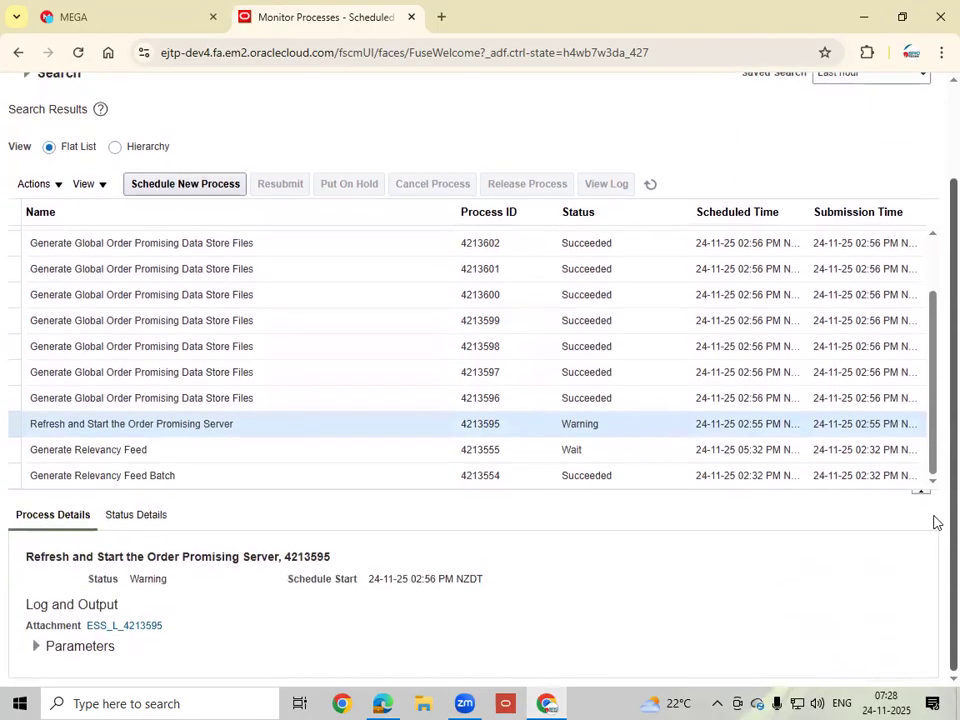
{"action": "left_click", "coordinate": [128, 627]}
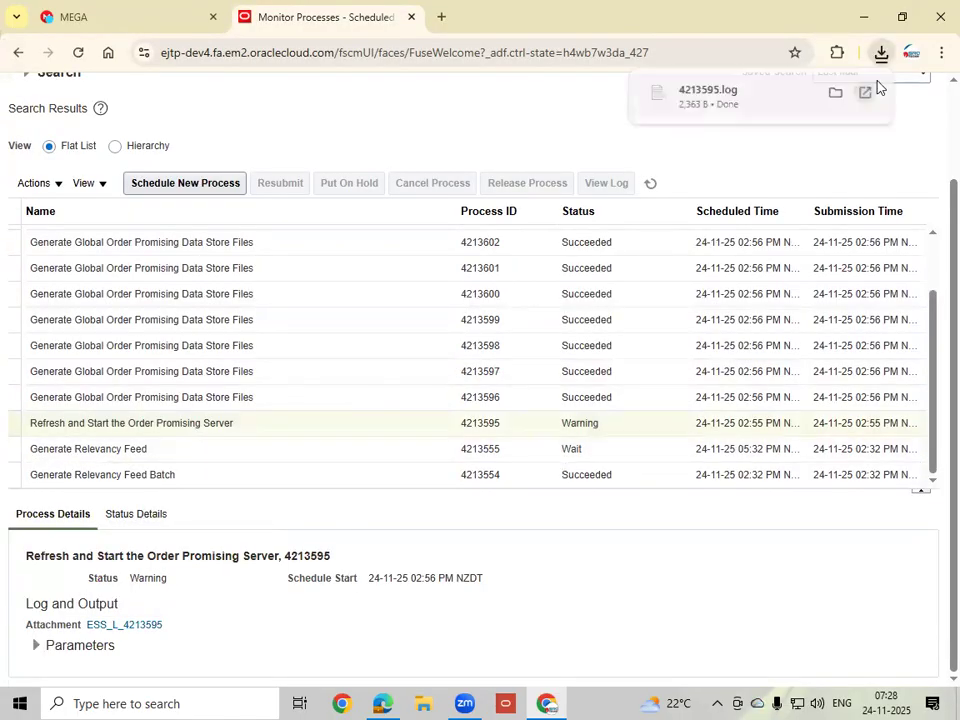
{"action": "left_click", "coordinate": [727, 105]}
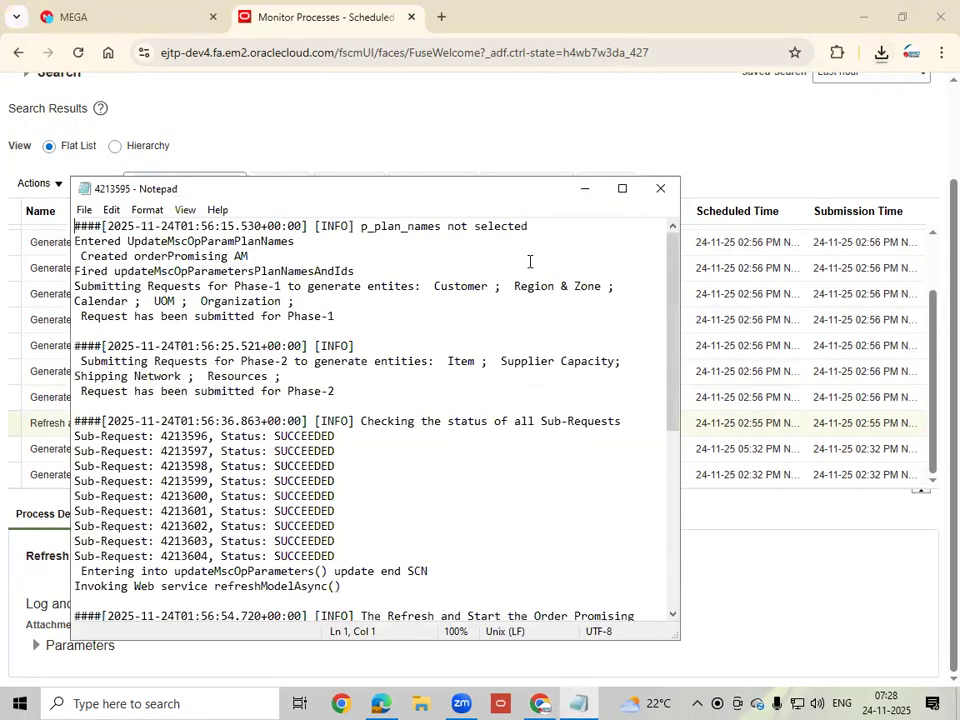
{"action": "left_click", "coordinate": [622, 189]}
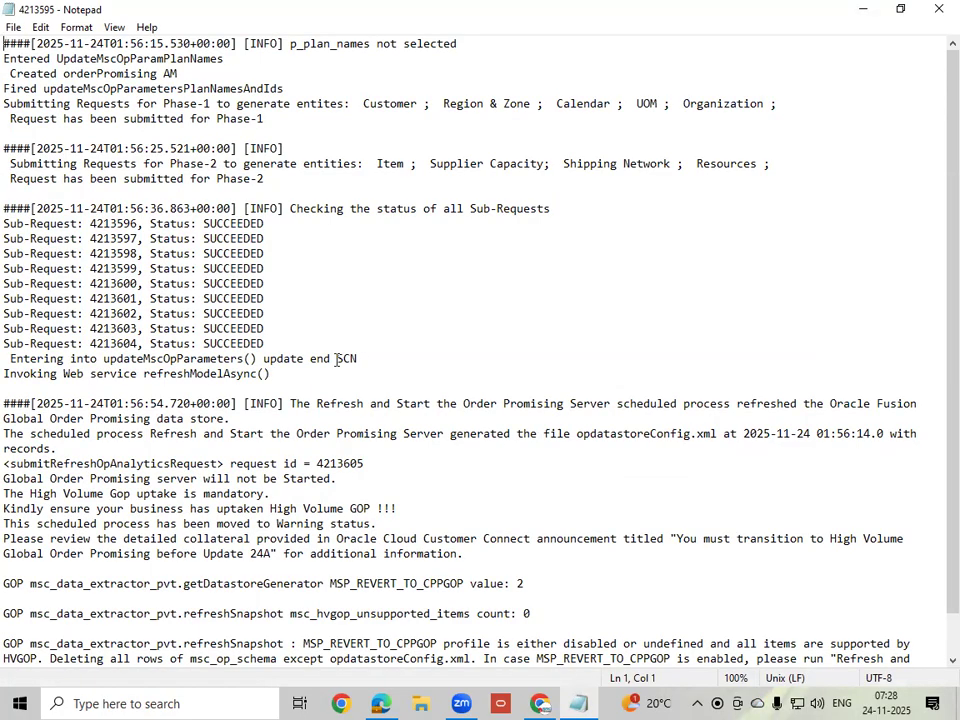
Step: Look through the log file and search it for the word "error", and close the search
{"action": "scroll", "coordinate": [338, 359], "scroll_direction": "down", "scroll_amount": 1}
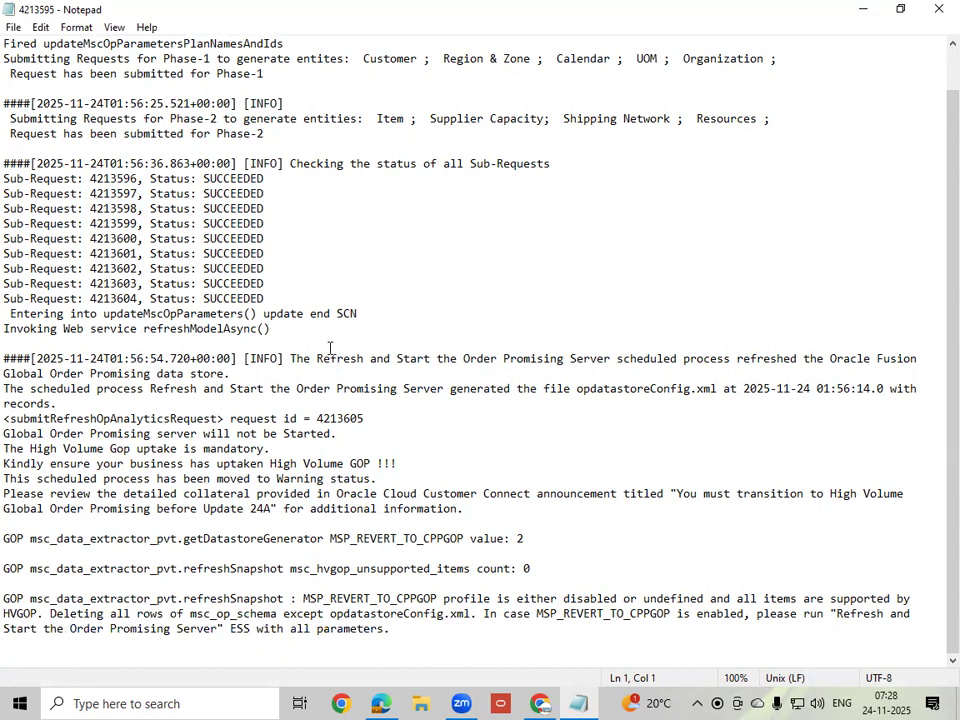
{"action": "scroll", "coordinate": [330, 348], "scroll_direction": "up", "scroll_amount": 1}
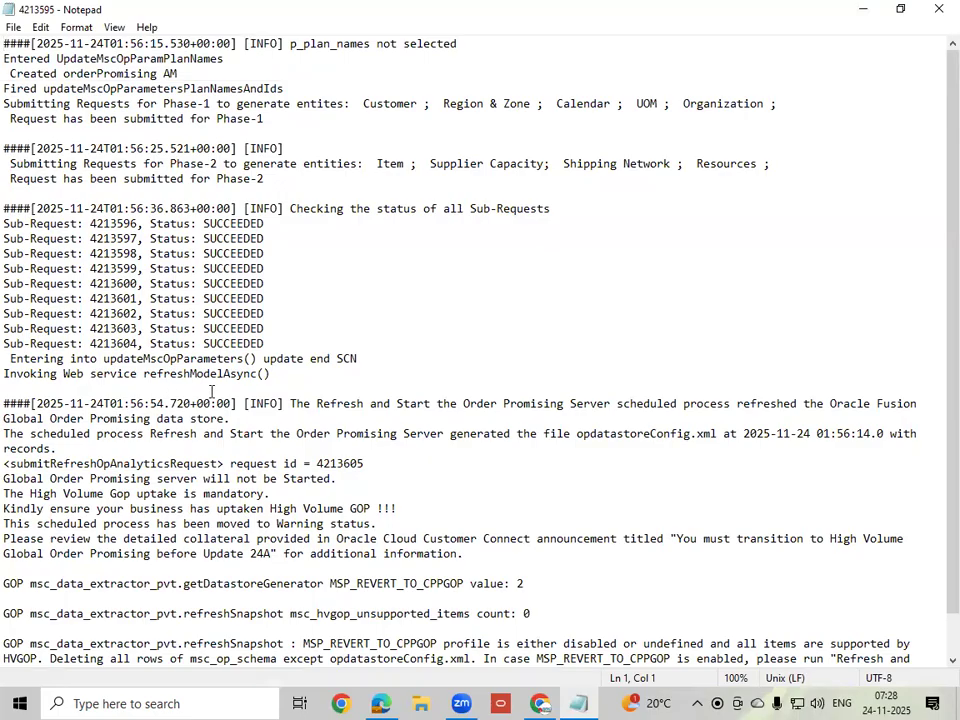
{"action": "scroll", "coordinate": [211, 391], "scroll_direction": "down", "scroll_amount": 1}
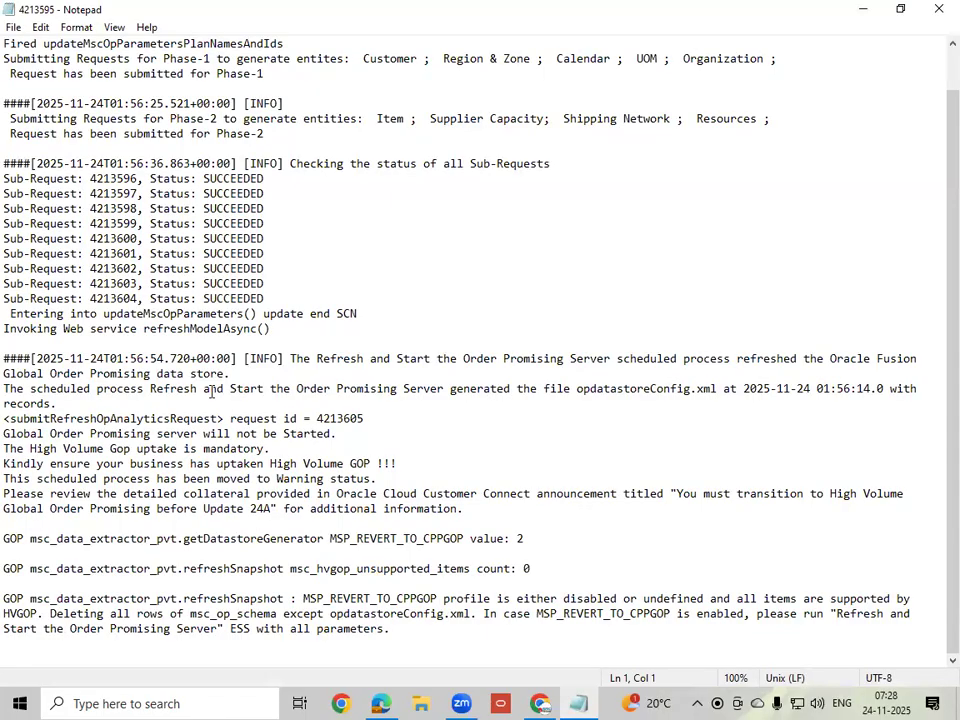
{"action": "key", "text": "ctrl+f"}
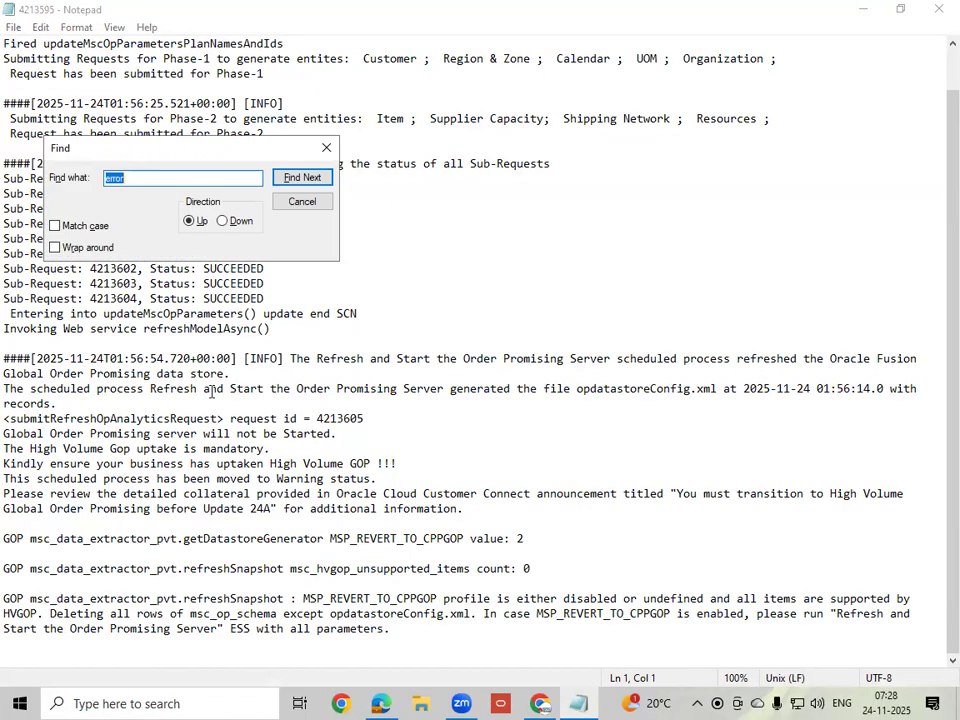
{"action": "left_click", "coordinate": [308, 178]}
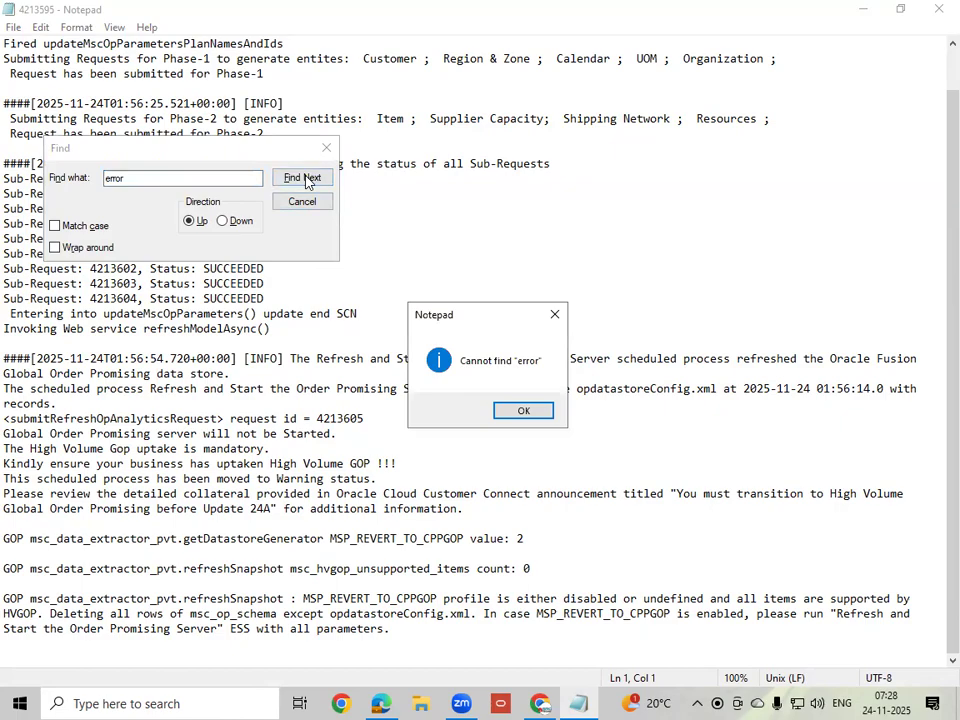
{"action": "left_click", "coordinate": [523, 411]}
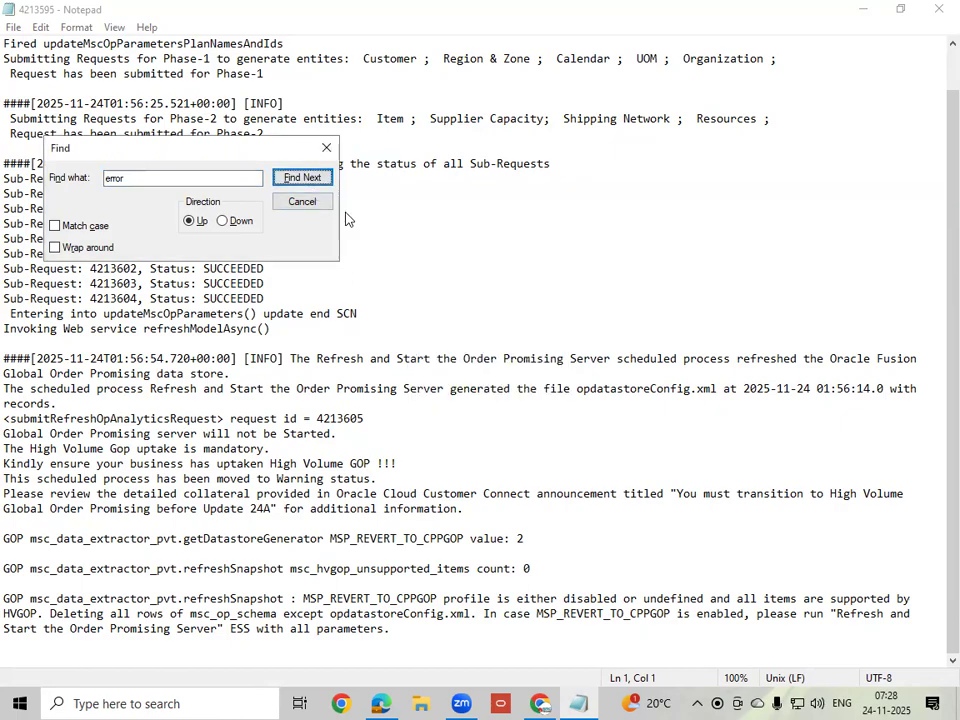
{"action": "left_click", "coordinate": [325, 149]}
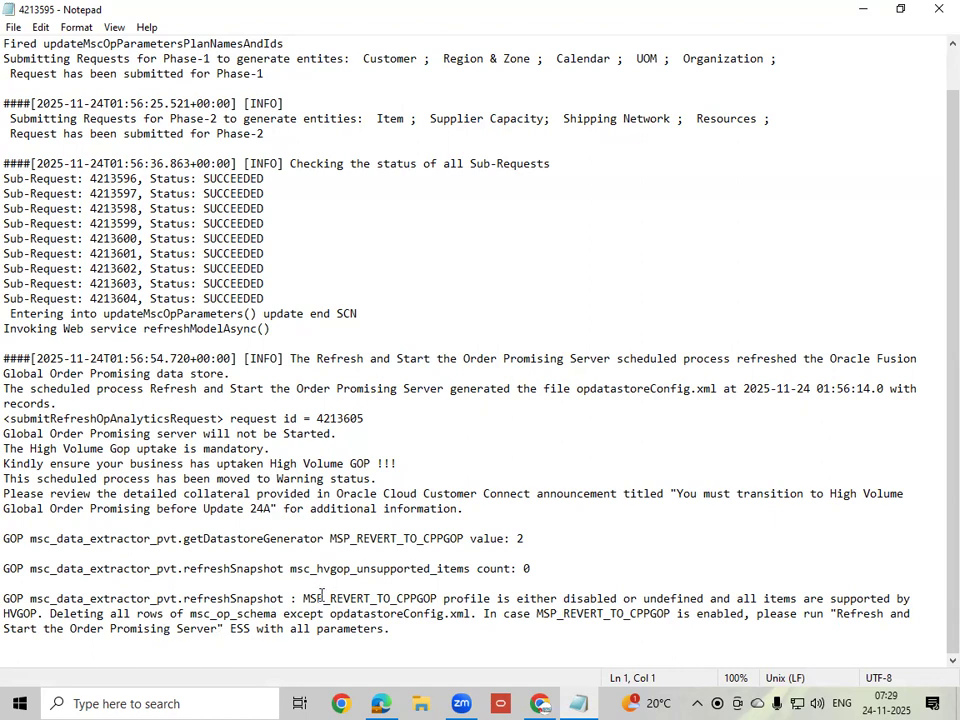
Step: Review the log's sub-request statuses and the messages about the order promising server and High Volume GOP
{"action": "scroll", "coordinate": [321, 597], "scroll_direction": "up", "scroll_amount": 1}
{"action": "scroll", "coordinate": [313, 598], "scroll_direction": "down", "scroll_amount": 1}
{"action": "scroll", "coordinate": [321, 596], "scroll_direction": "up", "scroll_amount": 1}
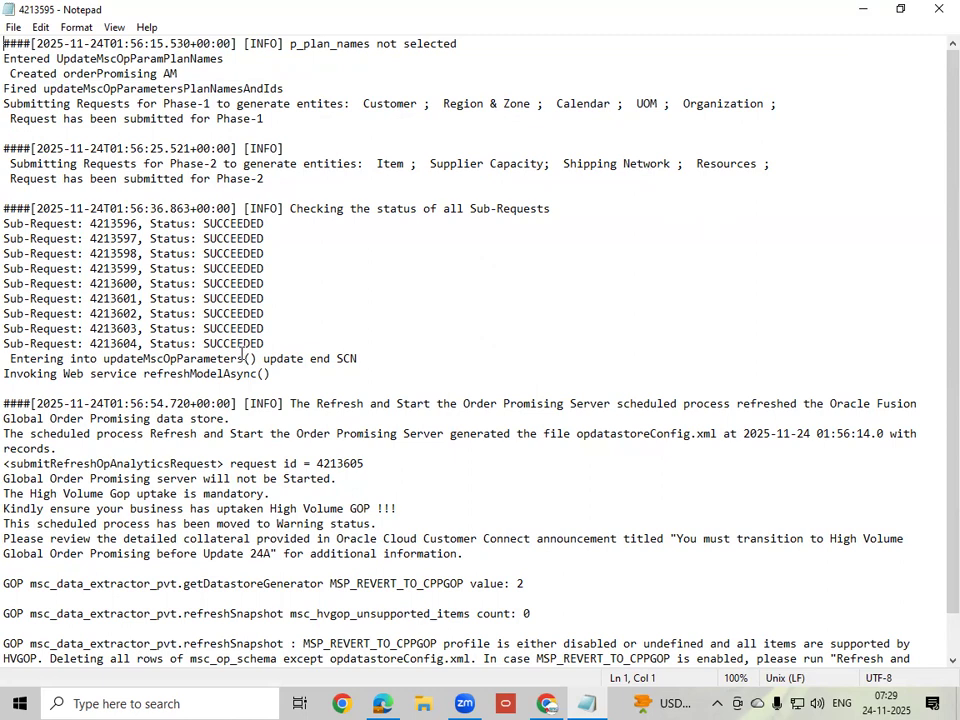
{"action": "scroll", "coordinate": [243, 355], "scroll_direction": "down", "scroll_amount": 1}
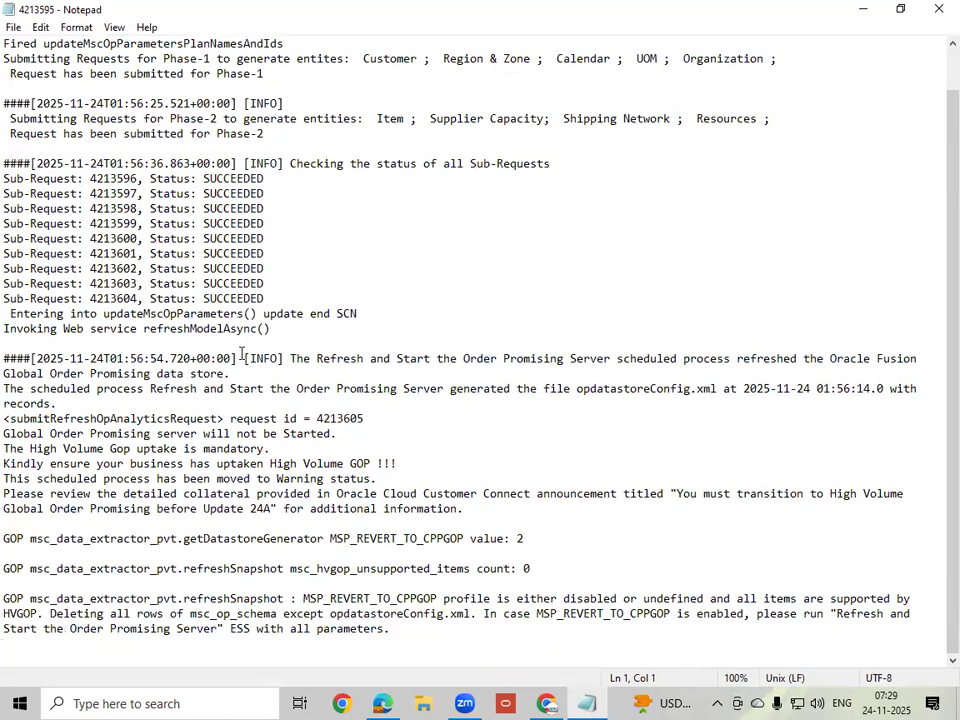
{"action": "scroll", "coordinate": [240, 352], "scroll_direction": "up", "scroll_amount": 1}
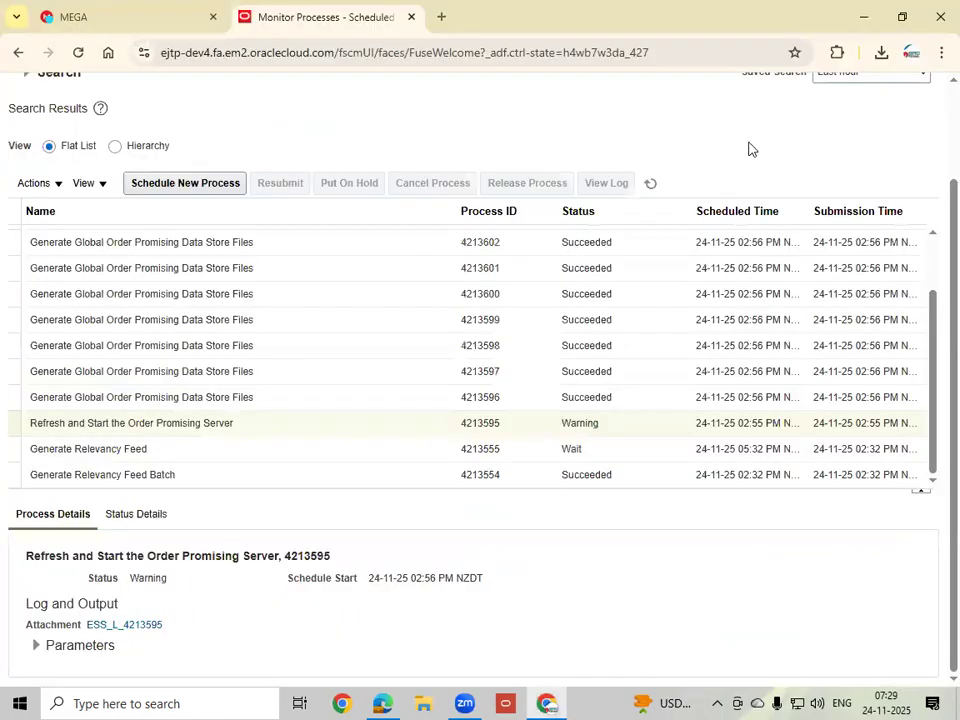
Step: Close the log file and return from Scheduled Processes to the Oracle Fusion home page
{"action": "left_click", "coordinate": [938, 10]}
{"action": "left_click", "coordinate": [617, 426]}
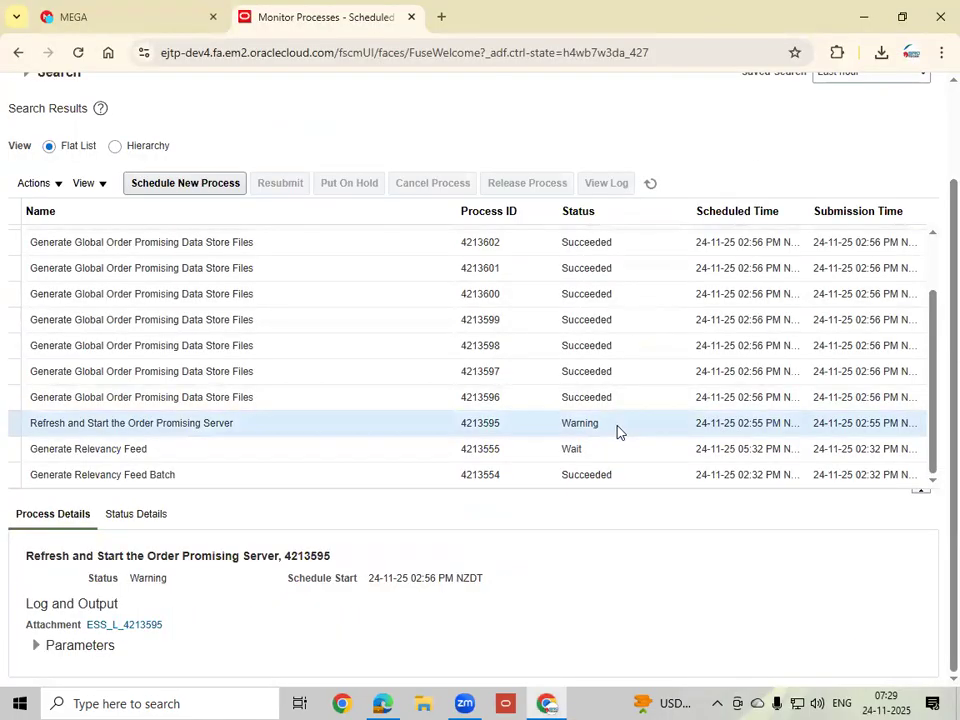
{"action": "scroll", "coordinate": [496, 300], "scroll_direction": "up", "scroll_amount": 5}
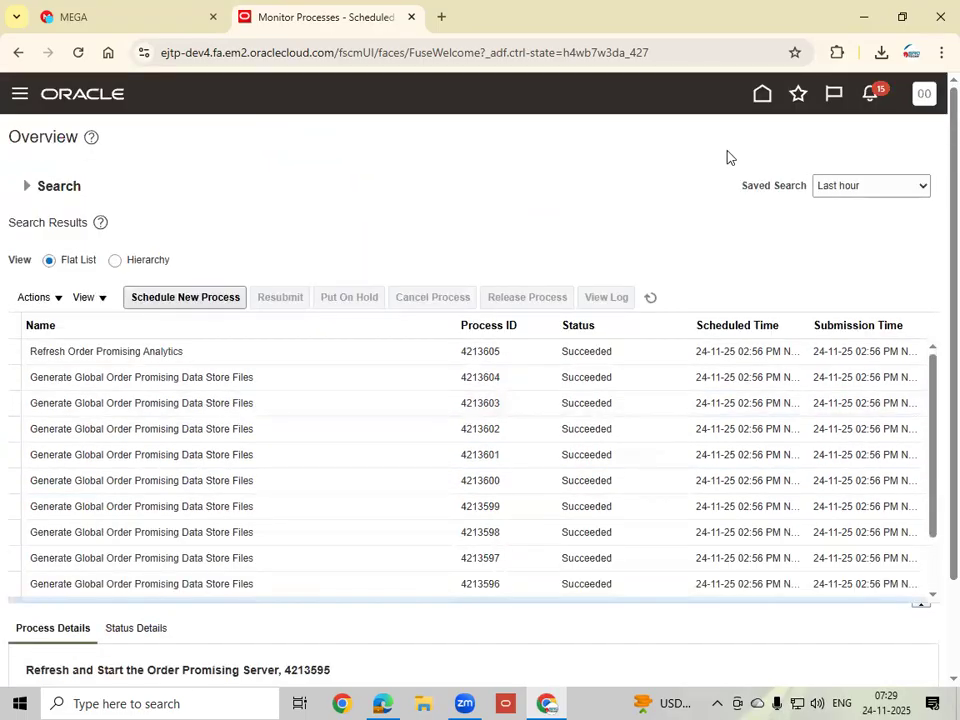
{"action": "left_click", "coordinate": [764, 98]}
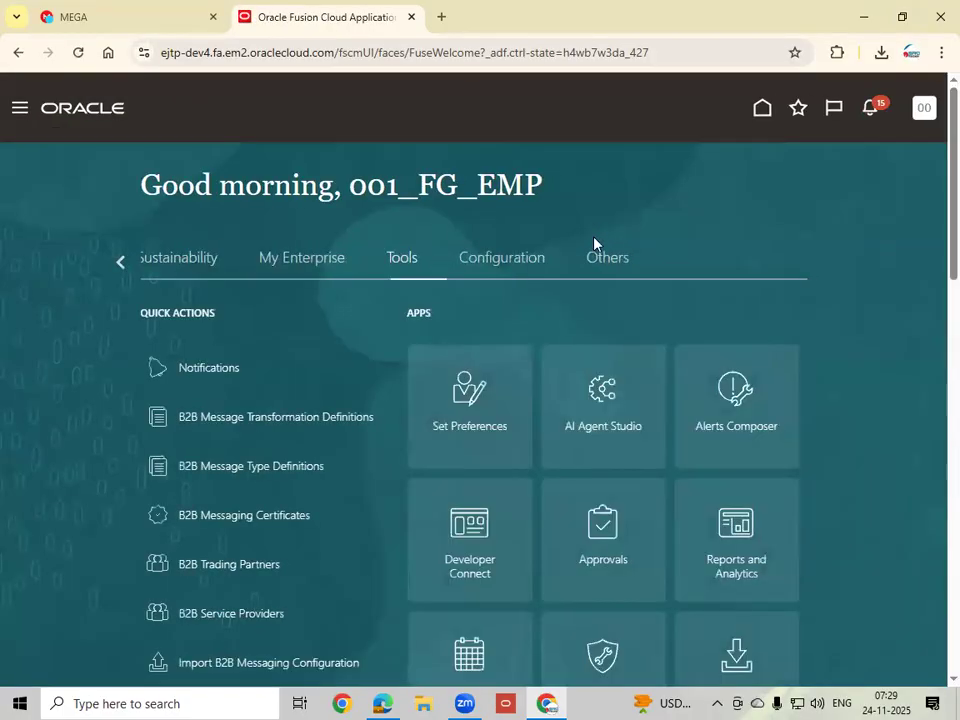
Step: Open Order Management from the home page's Order Management group and start creating a new order
{"action": "left_click", "coordinate": [118, 263]}
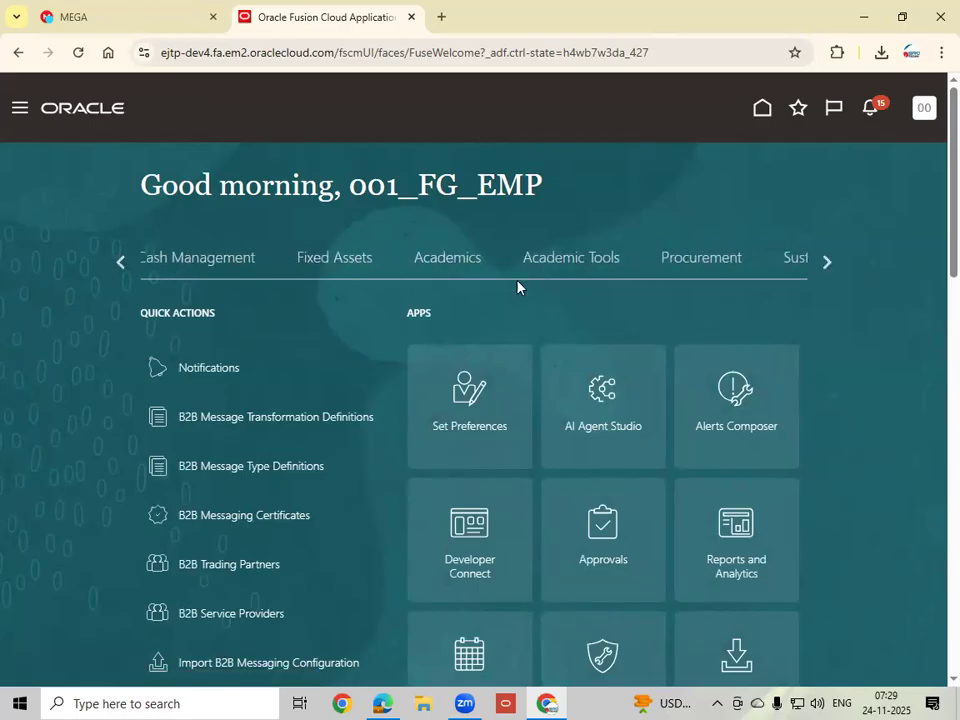
{"action": "left_click", "coordinate": [118, 263]}
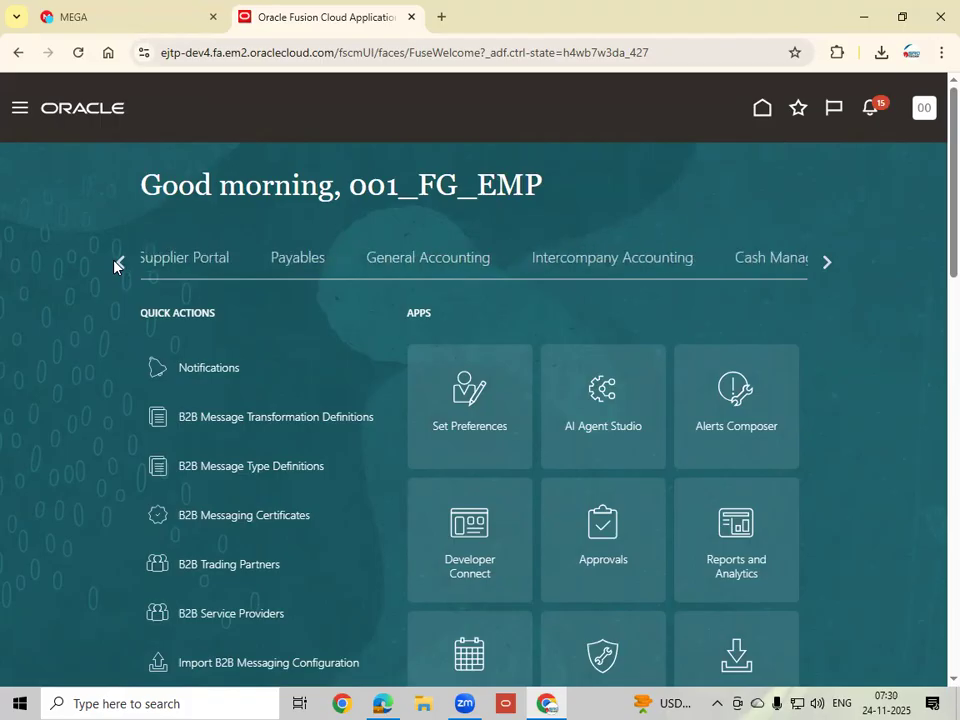
{"action": "left_click", "coordinate": [119, 263]}
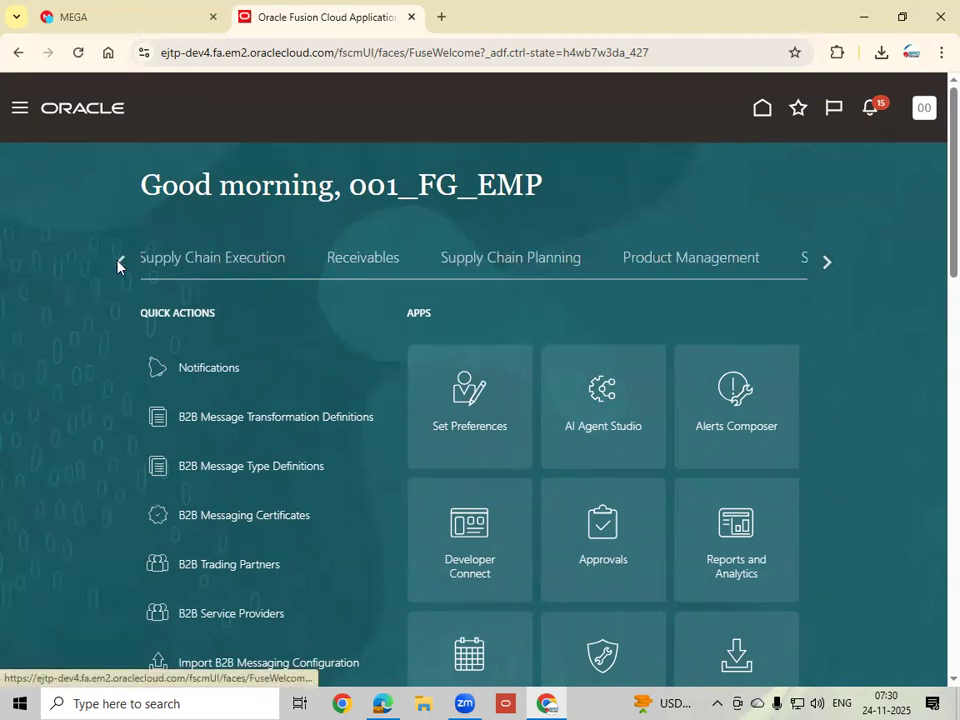
{"action": "left_click", "coordinate": [118, 263]}
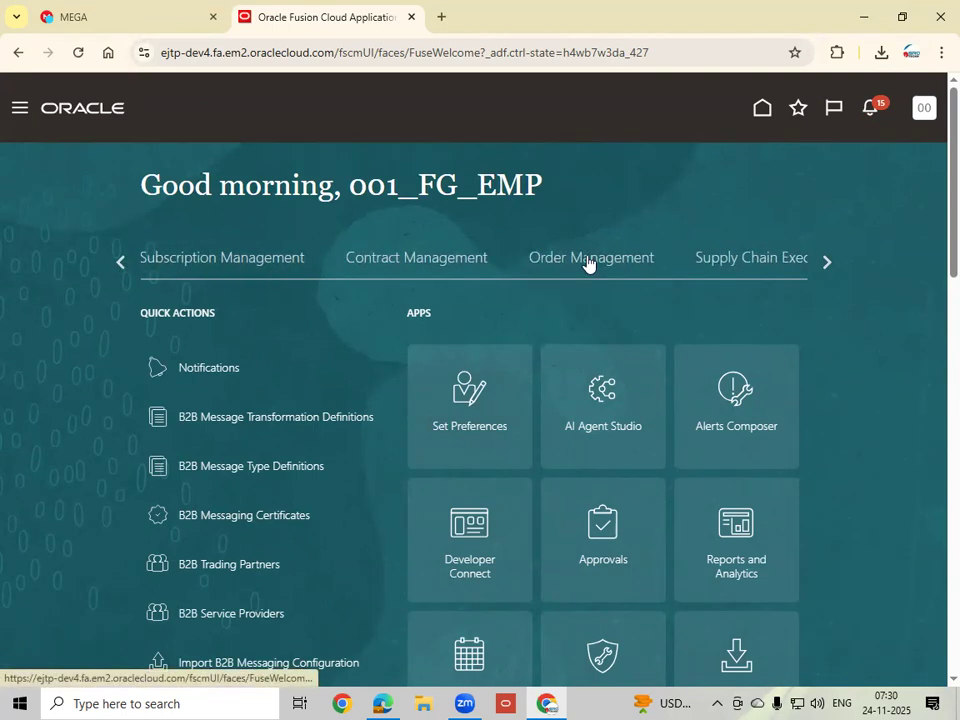
{"action": "left_click", "coordinate": [588, 261]}
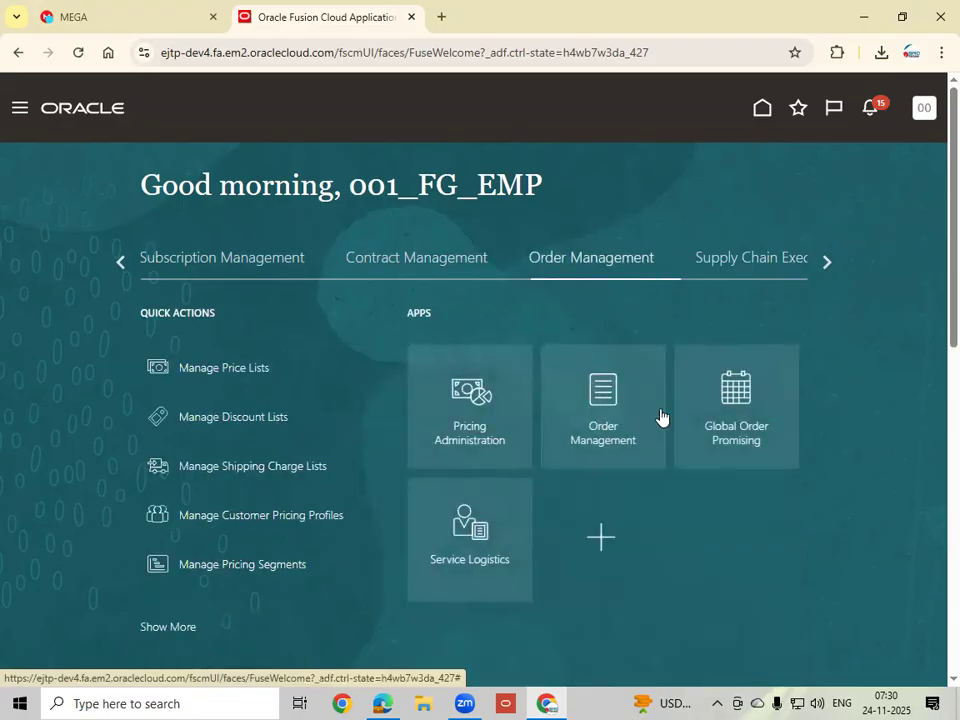
{"action": "left_click", "coordinate": [585, 431]}
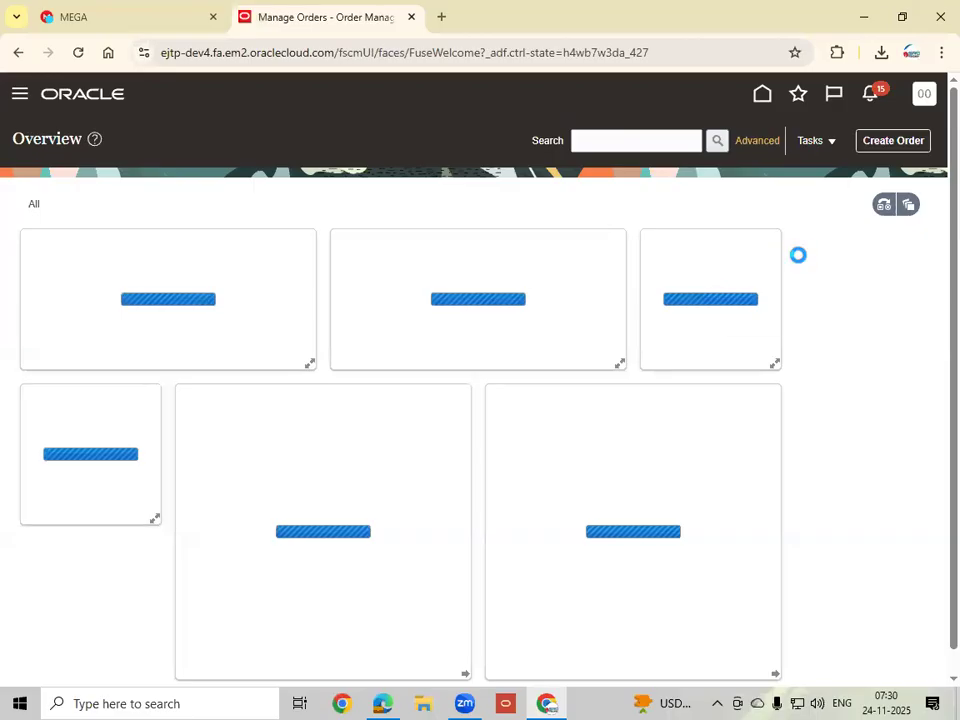
{"action": "left_click", "coordinate": [891, 141]}
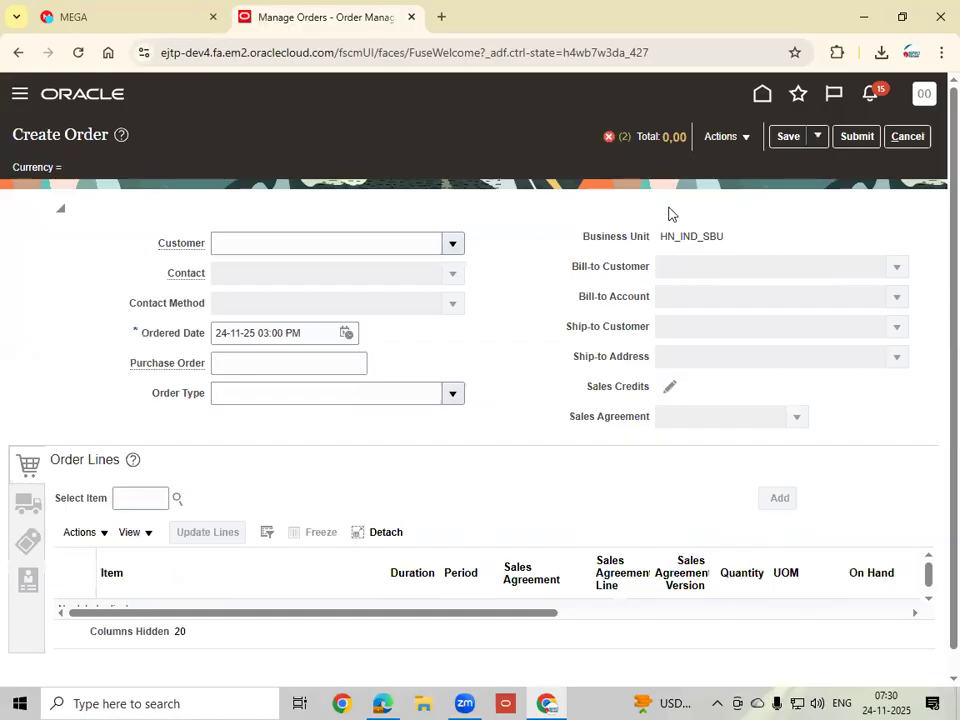
Step: Set the new order's customer to HN_Customer1
{"action": "left_click", "coordinate": [272, 238]}
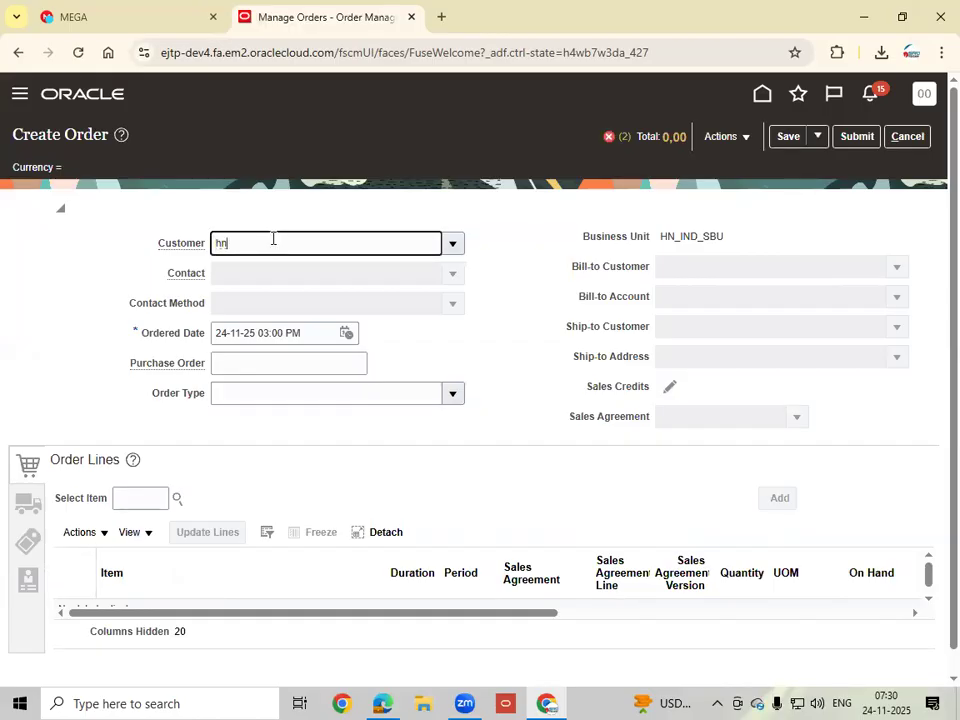
{"action": "key", "text": "BackSpace"}
{"action": "type", "text": "_Customer1"}
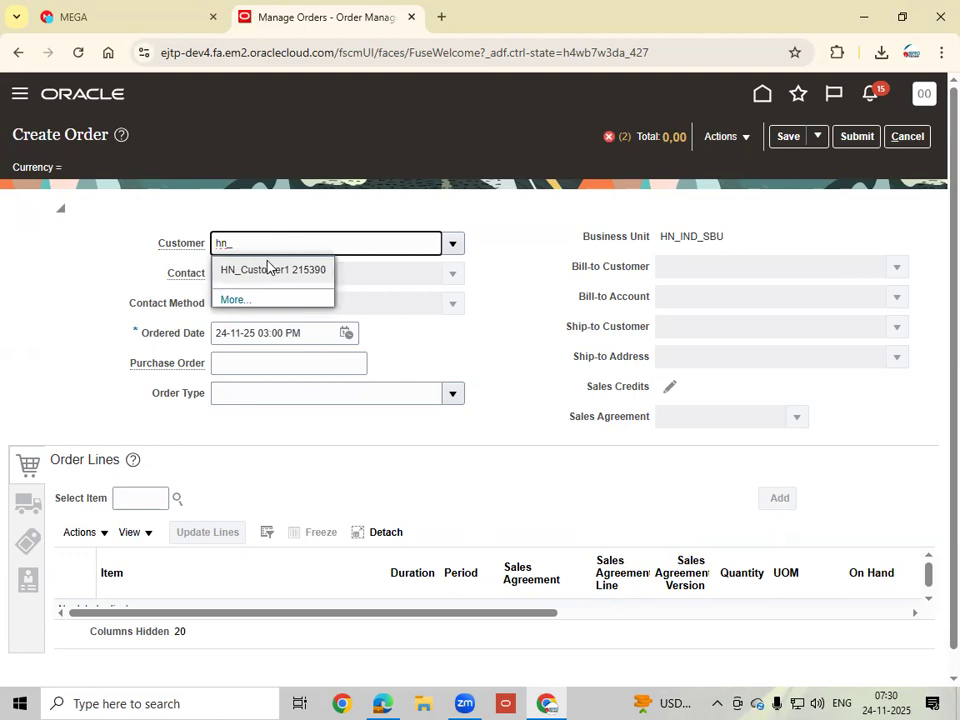
{"action": "left_click", "coordinate": [268, 268]}
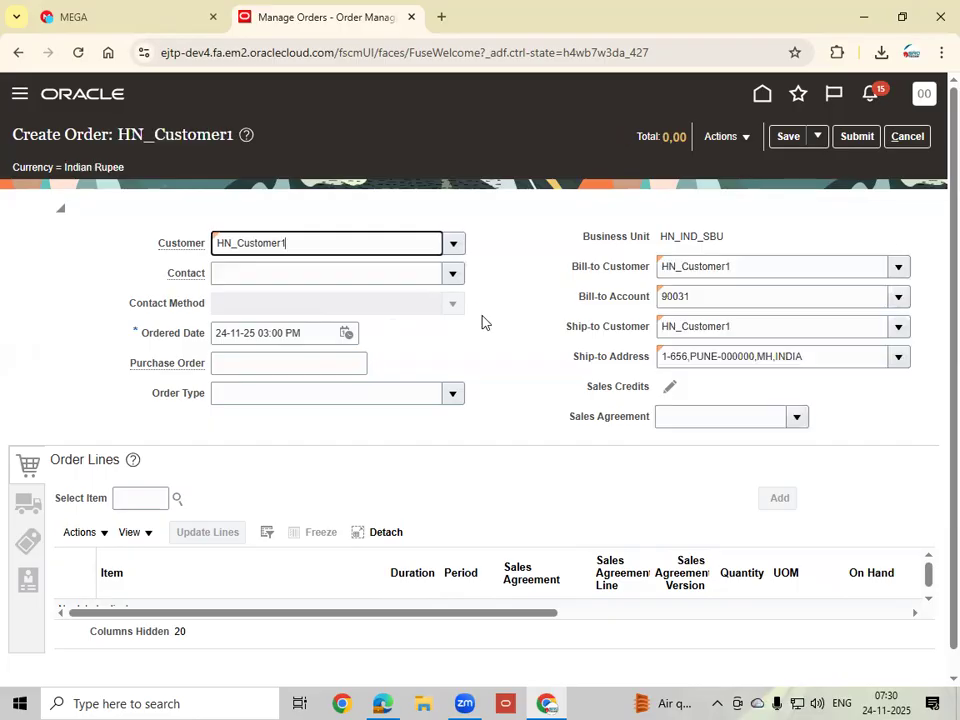
Step: Review the pricing strategy and pricing segment applied to the order, and close the details
{"action": "left_click", "coordinate": [737, 137]}
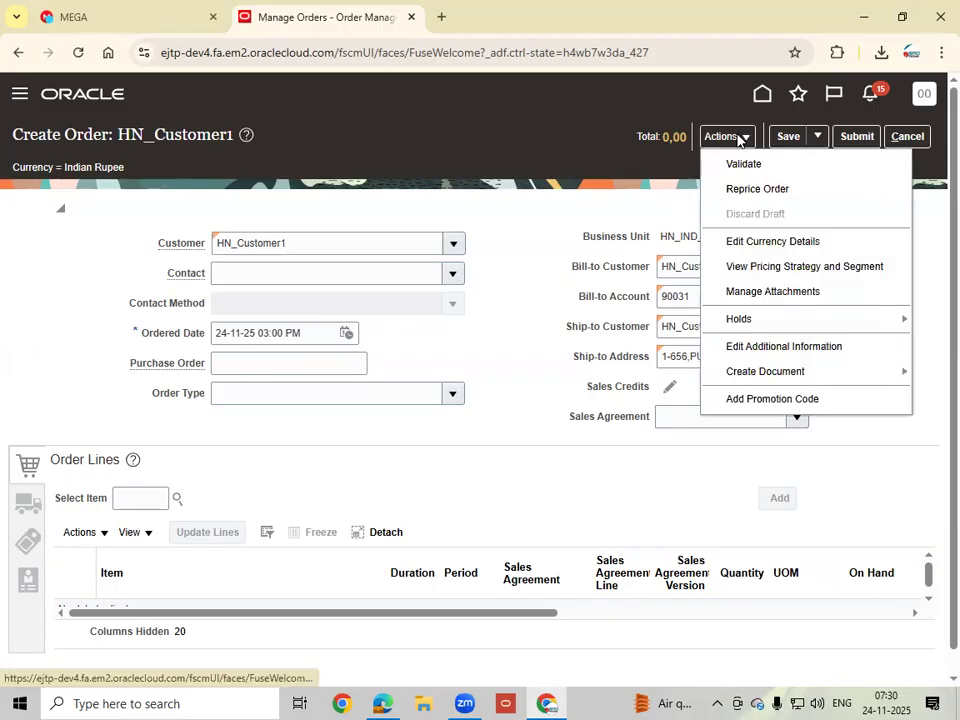
{"action": "left_click", "coordinate": [754, 267]}
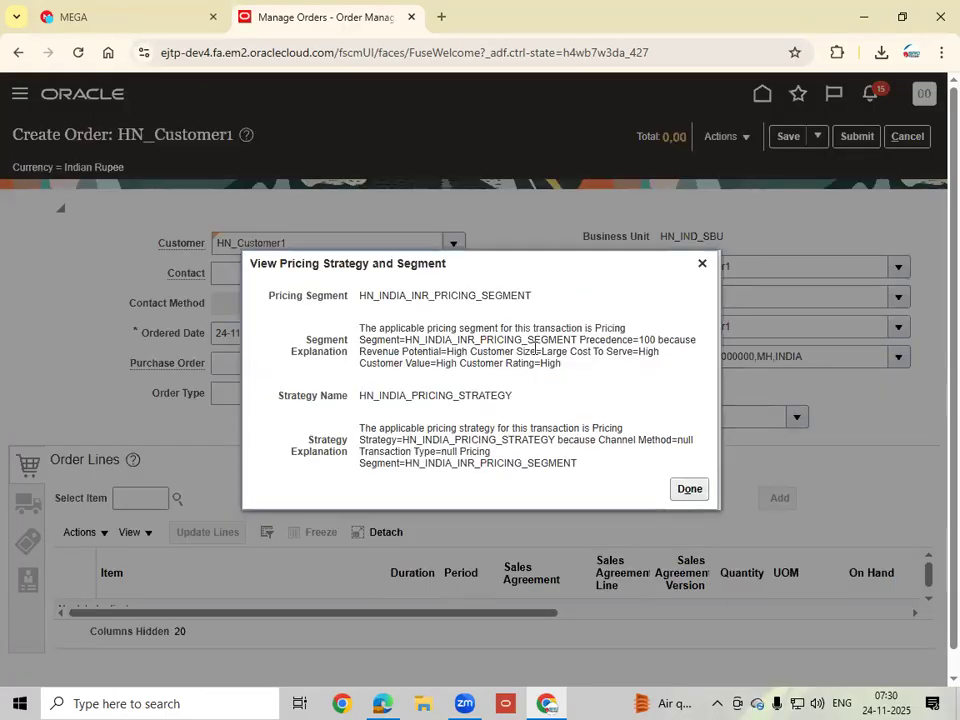
{"action": "left_click", "coordinate": [695, 494]}
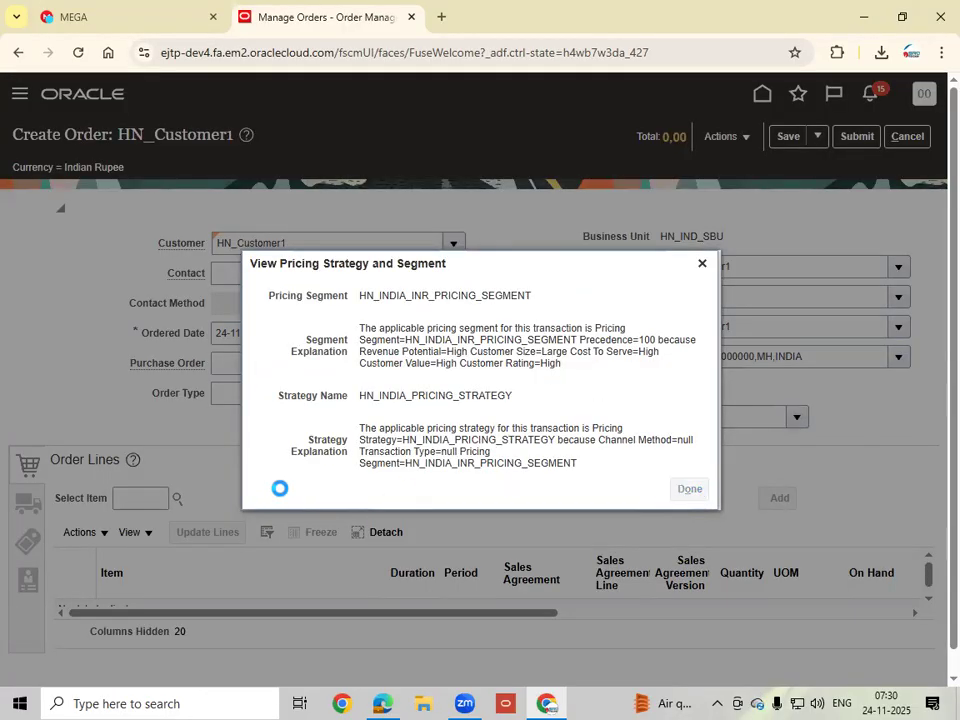
Step: Search for items beginning with HN_ and select HN_Engine-100 for the order line
{"action": "left_click", "coordinate": [138, 497]}
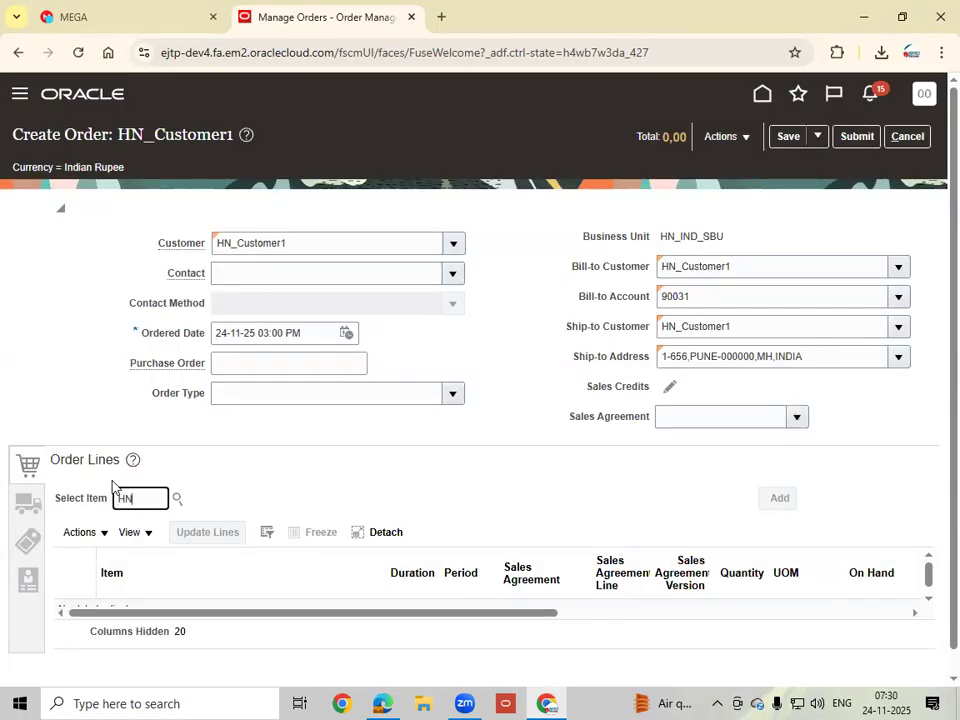
{"action": "type", "text": "HN_"}
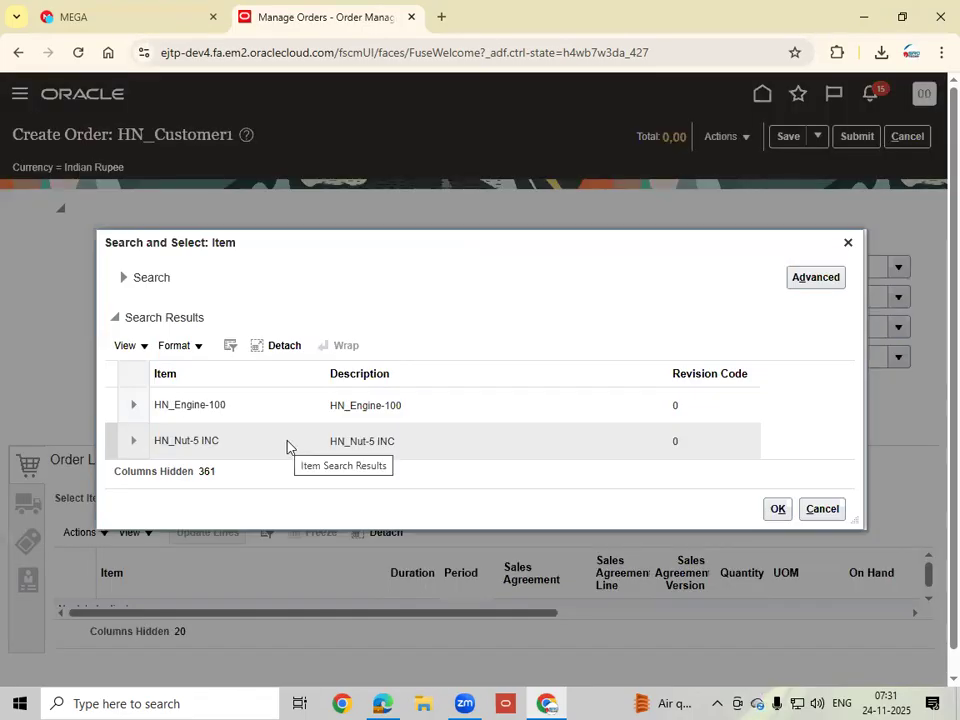
{"action": "left_click", "coordinate": [286, 412]}
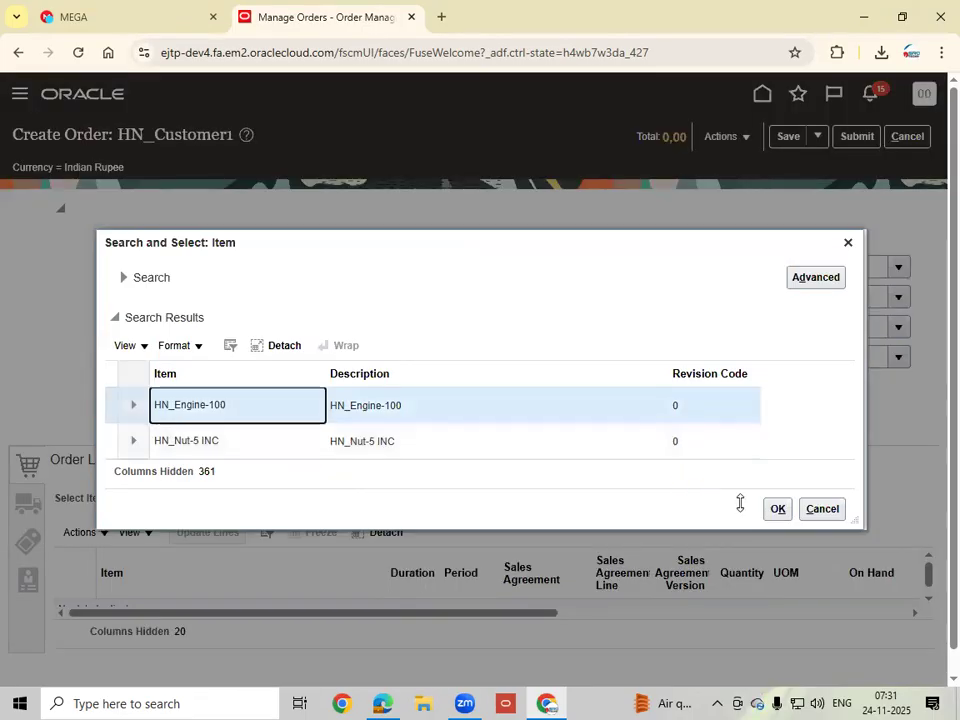
{"action": "left_click", "coordinate": [778, 509]}
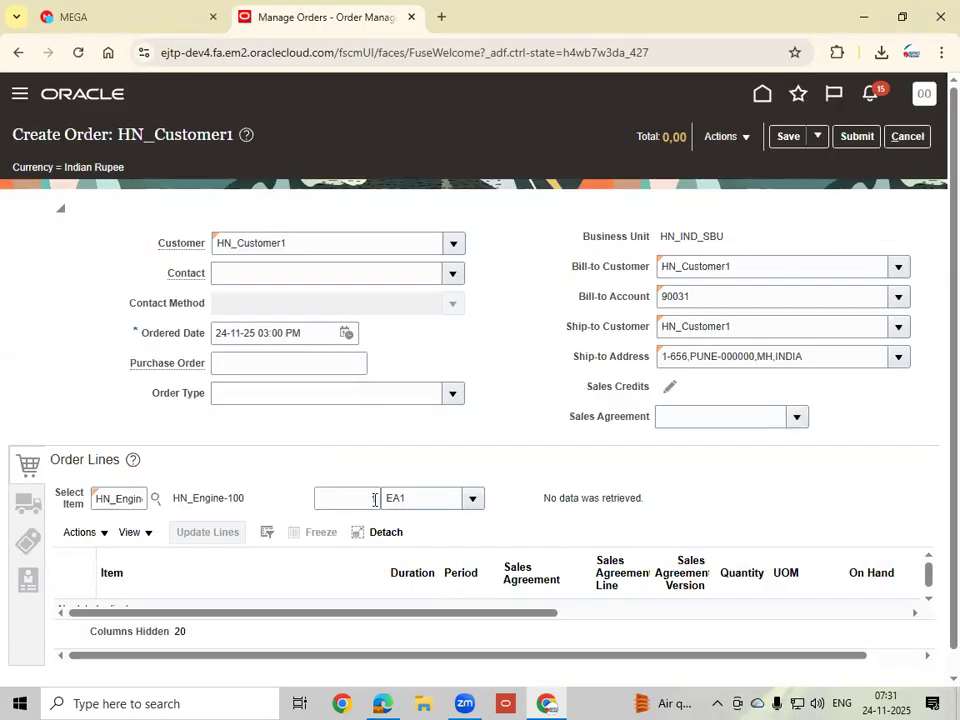
Step: Set the selected item's quantity to 10 and add it to the order lines
{"action": "left_click", "coordinate": [376, 499]}
{"action": "type", "text": "10"}
{"action": "key", "text": "Tab"}
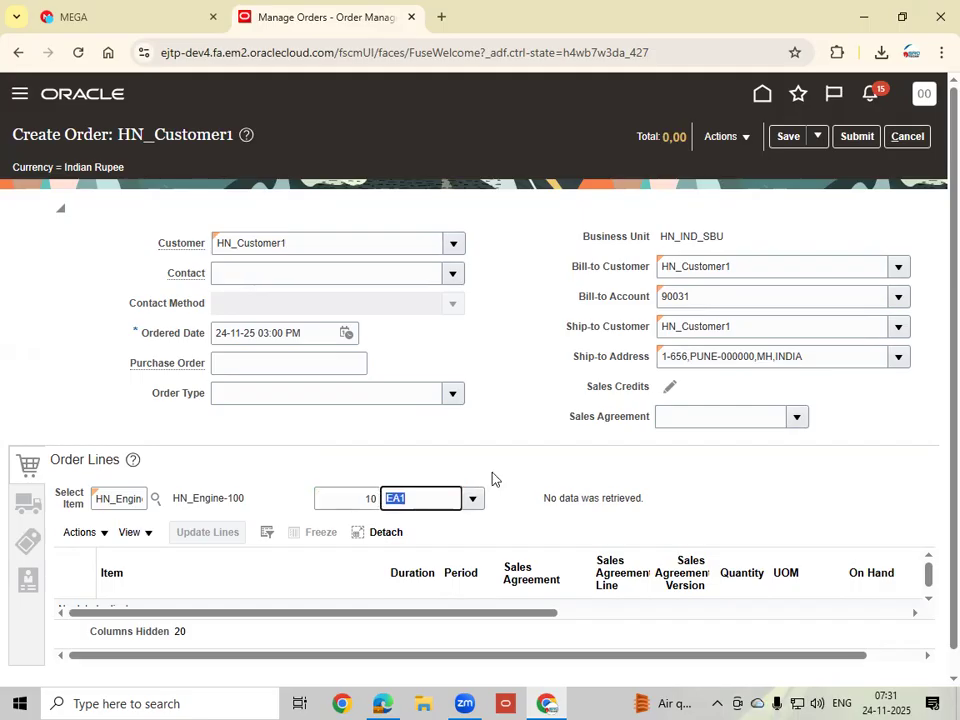
{"action": "left_click_drag", "start_coordinate": [490, 620], "coordinate": [793, 658]}
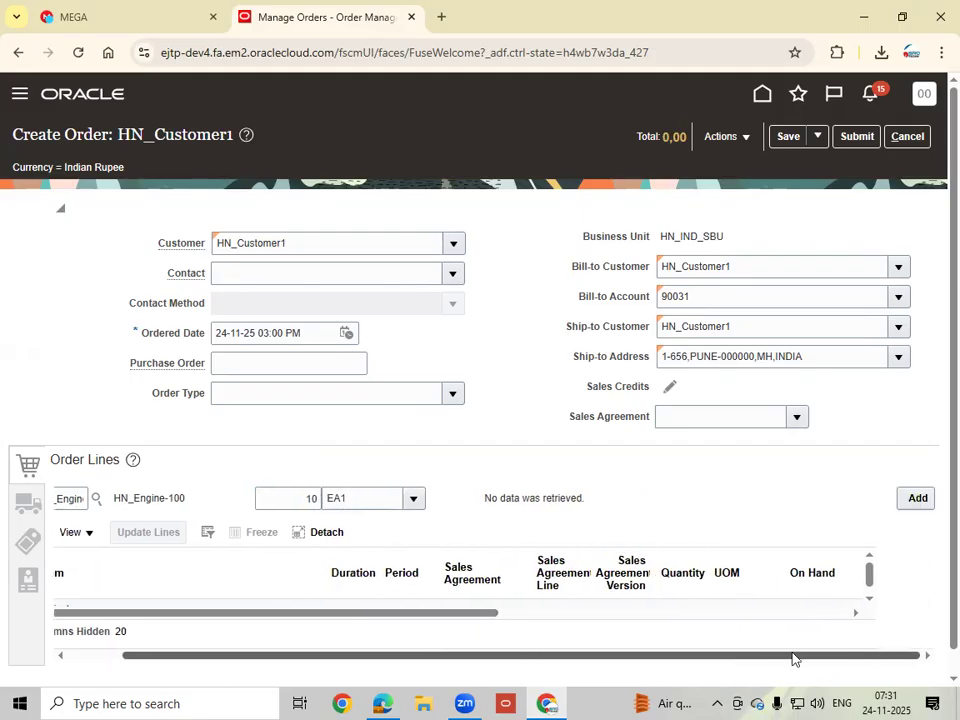
{"action": "left_click", "coordinate": [915, 500]}
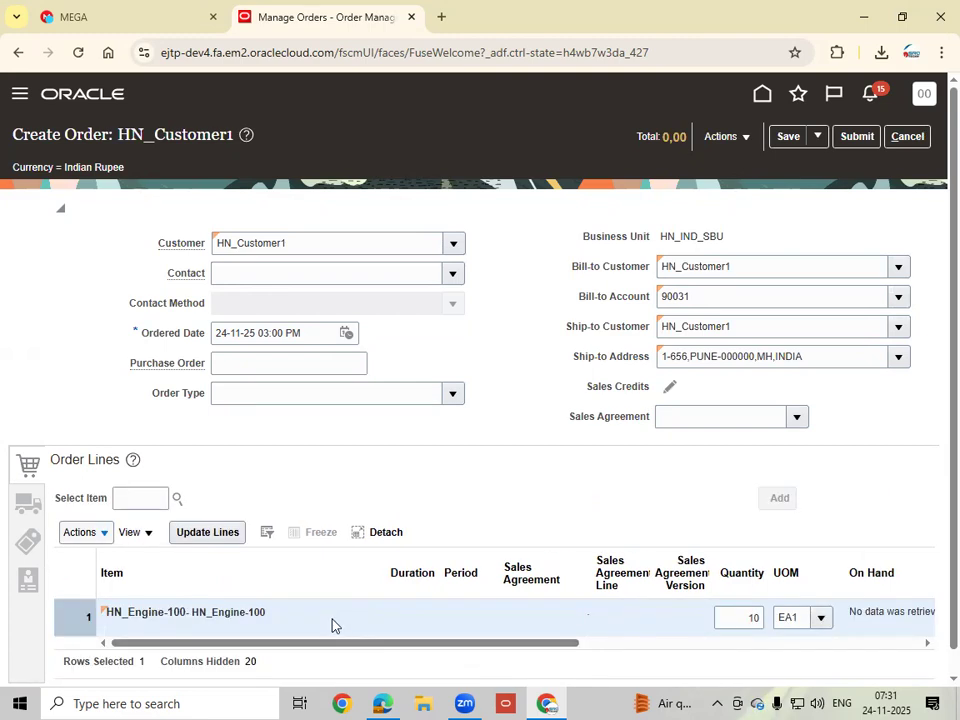
Step: Set the shipping method in the order's general shipment details to HN_DHL Air Air
{"action": "left_click", "coordinate": [27, 503]}
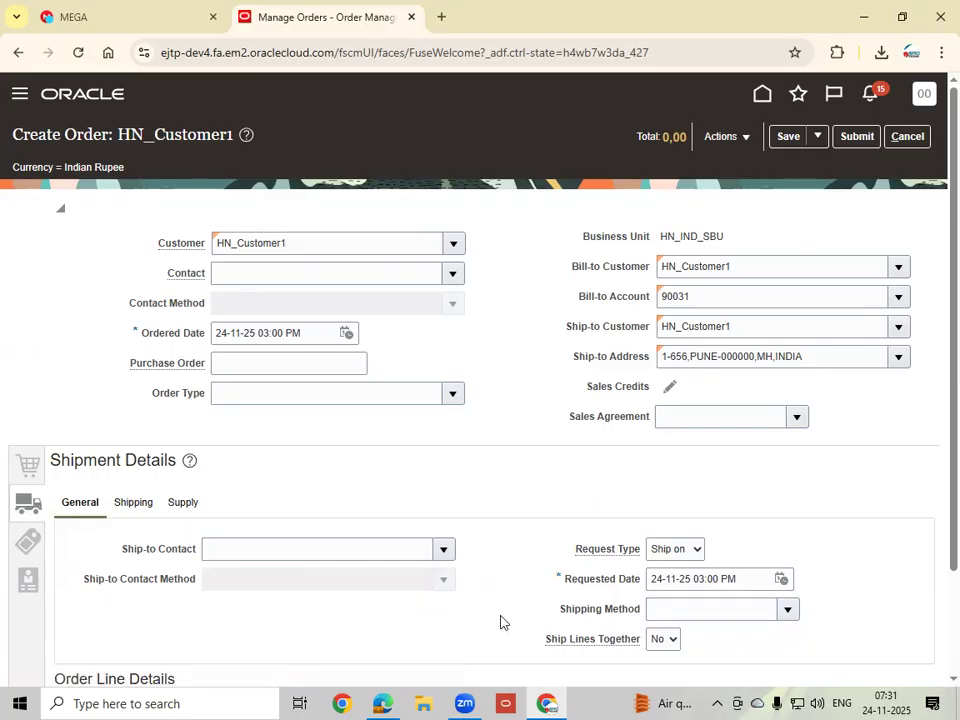
{"action": "left_click", "coordinate": [788, 618]}
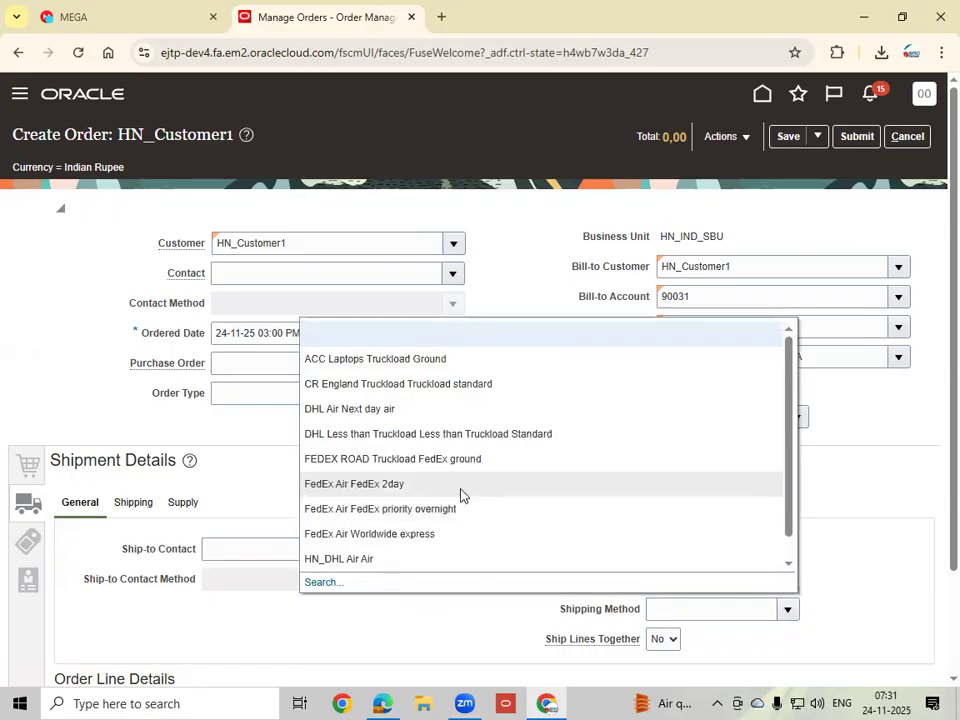
{"action": "left_click", "coordinate": [409, 560]}
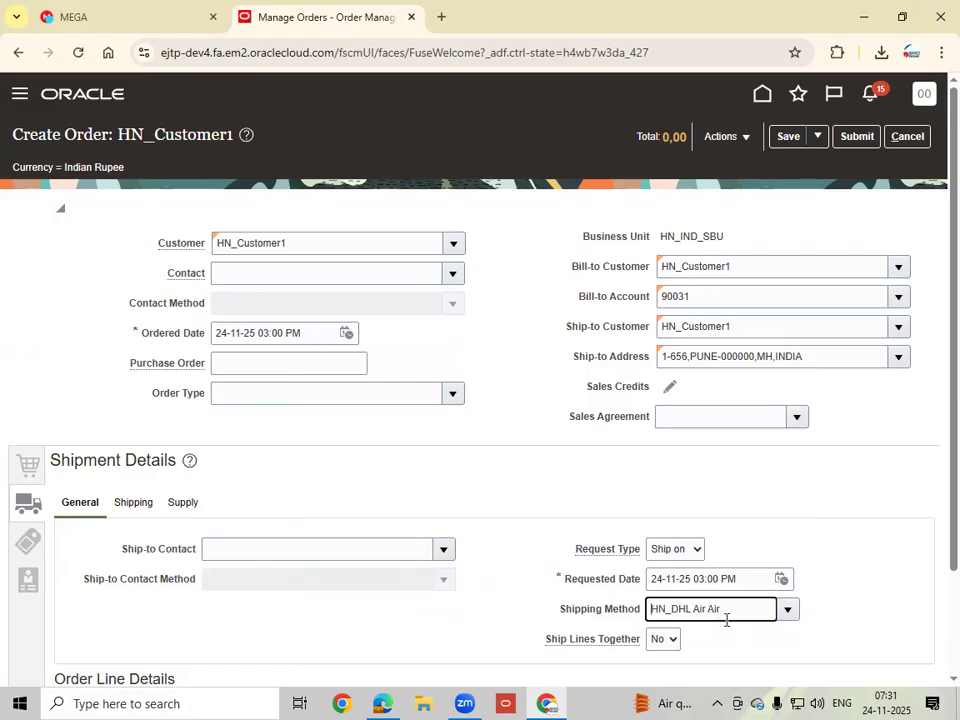
Step: Set the warehouse in the order's supply details to HNHYDINV - HN_HYD_INV
{"action": "left_click", "coordinate": [128, 504]}
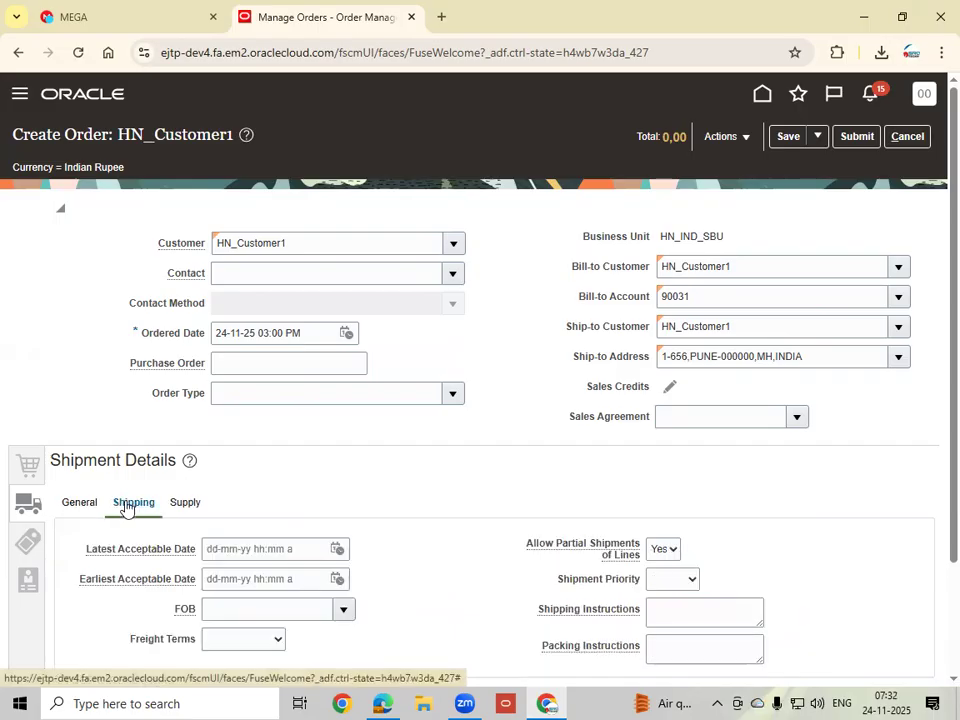
{"action": "left_click", "coordinate": [200, 503]}
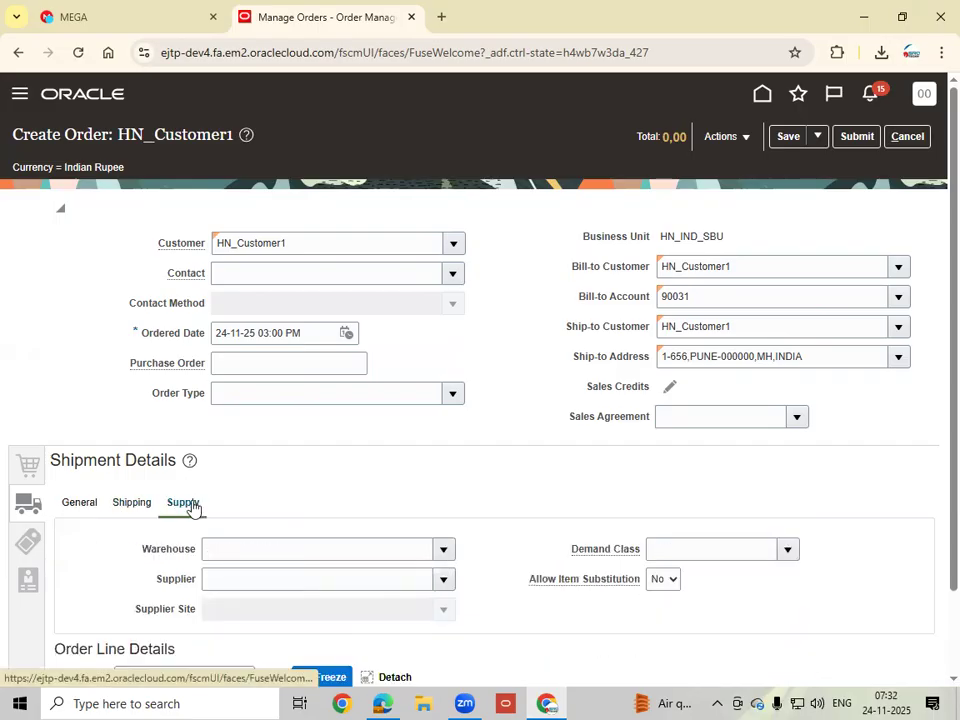
{"action": "left_click", "coordinate": [443, 549]}
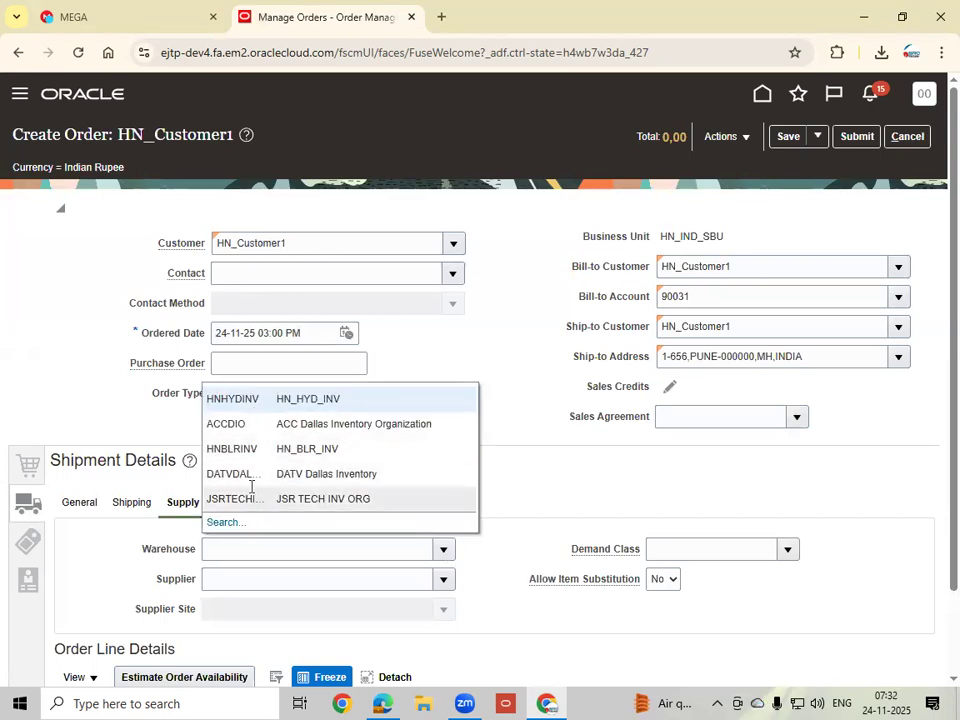
{"action": "left_click", "coordinate": [268, 401]}
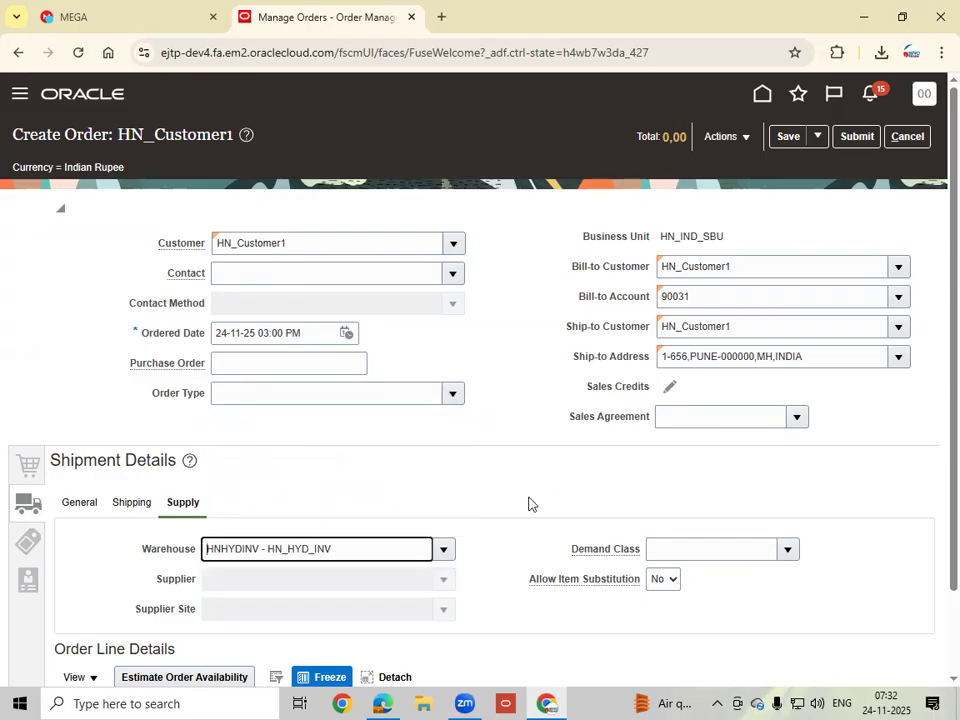
Step: Check which actions are available for the HN_Engine-100 line in the shipment's order line details
{"action": "scroll", "coordinate": [500, 507], "scroll_direction": "down", "scroll_amount": 1}
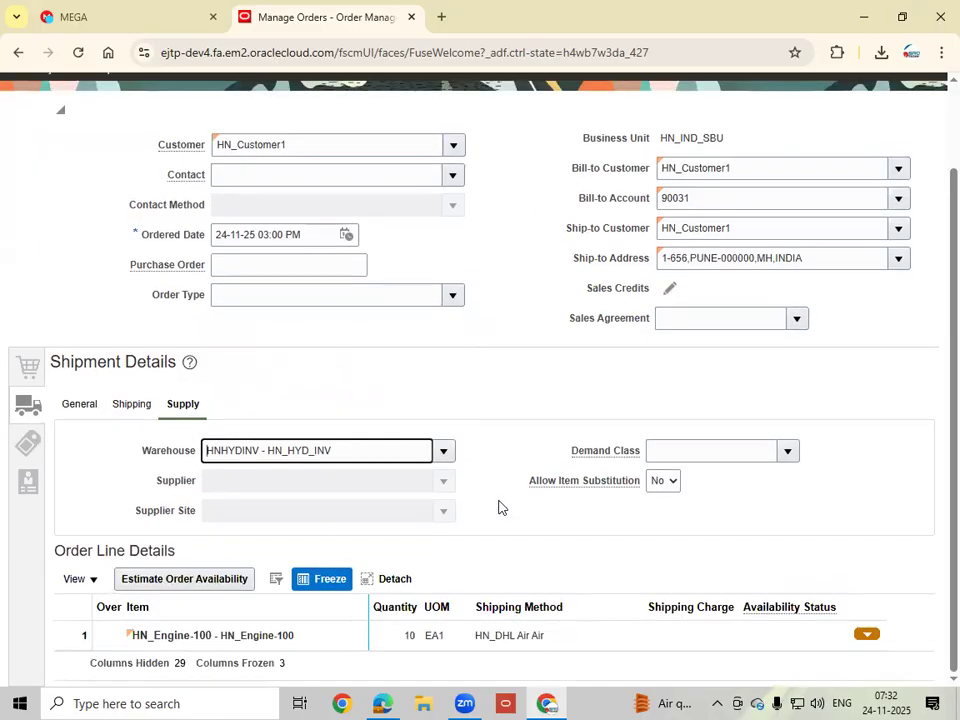
{"action": "left_click", "coordinate": [868, 636]}
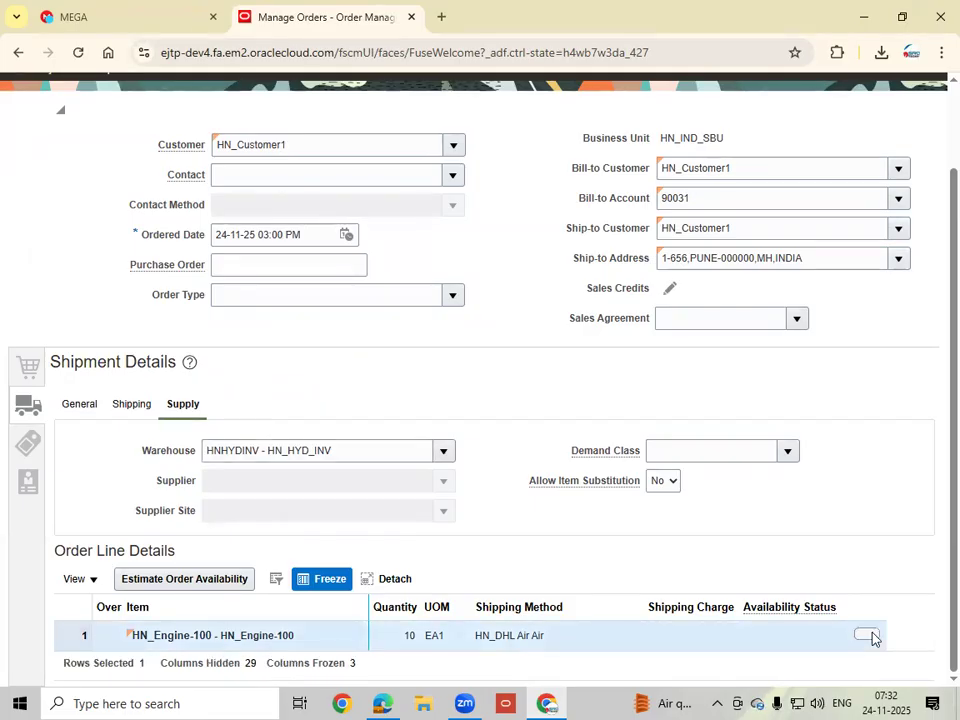
{"action": "left_click", "coordinate": [868, 636]}
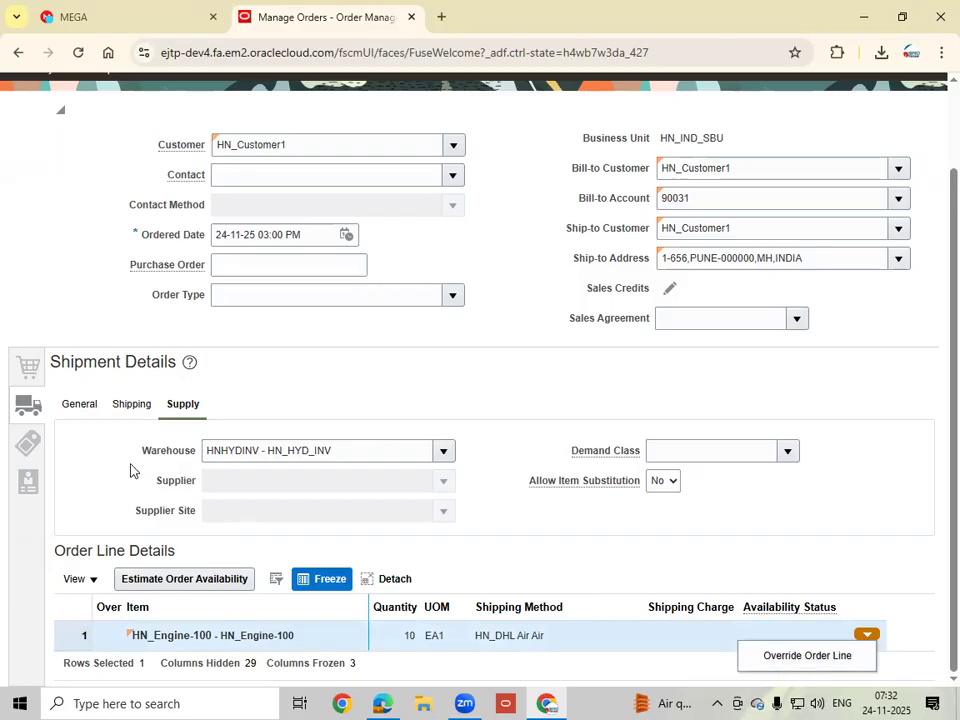
Step: Return to the order lines, edit the line details of line 1, choose its line type and confirm
{"action": "left_click", "coordinate": [30, 368]}
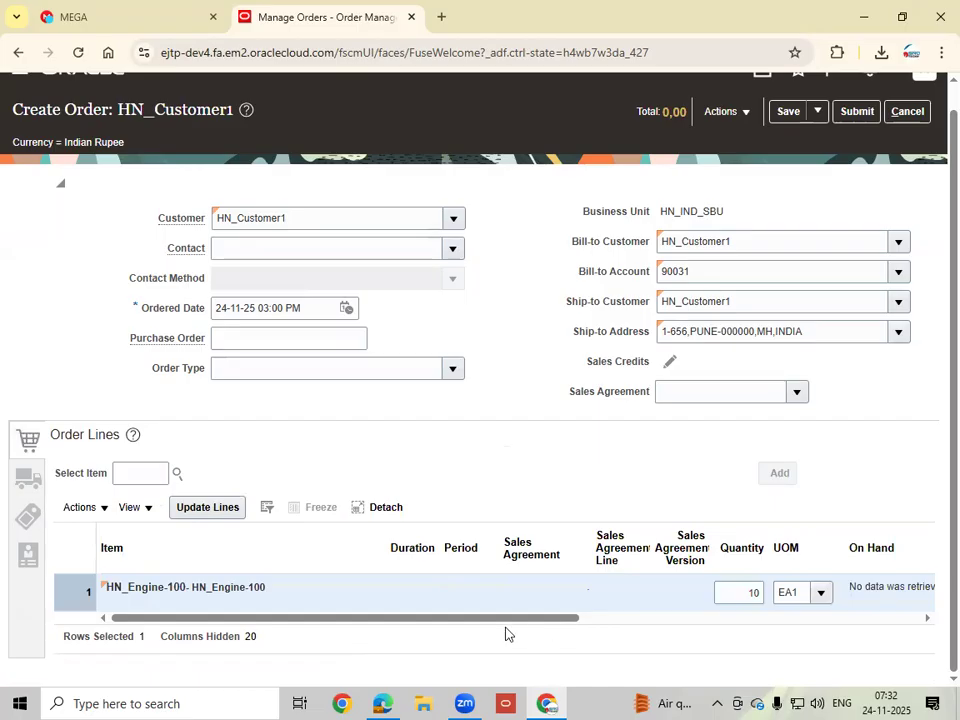
{"action": "left_click_drag", "start_coordinate": [506, 619], "coordinate": [774, 619]}
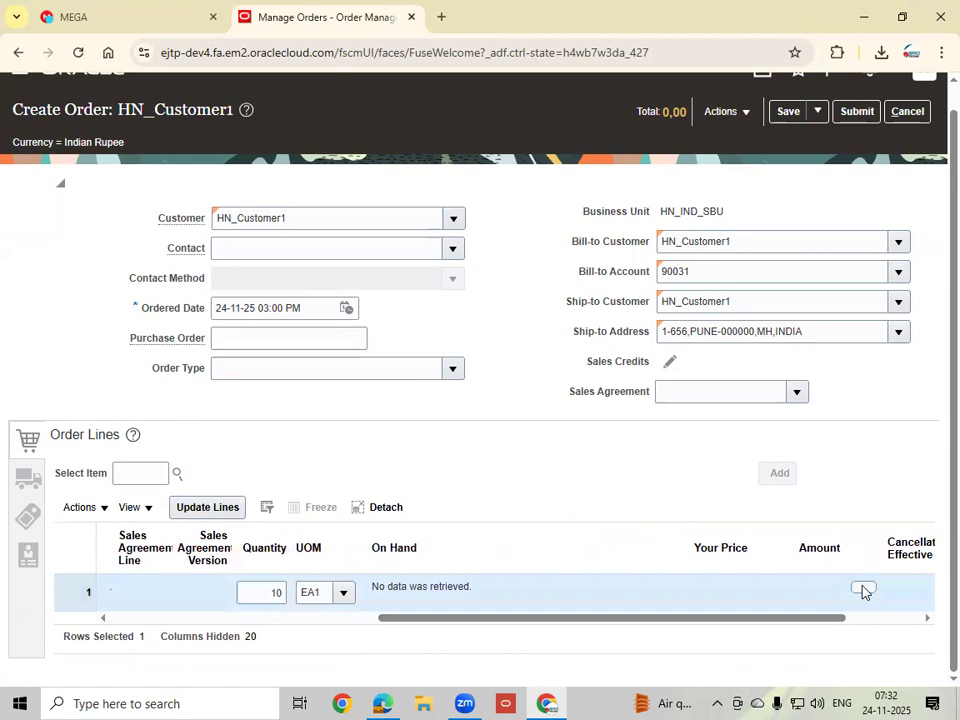
{"action": "left_click", "coordinate": [863, 590]}
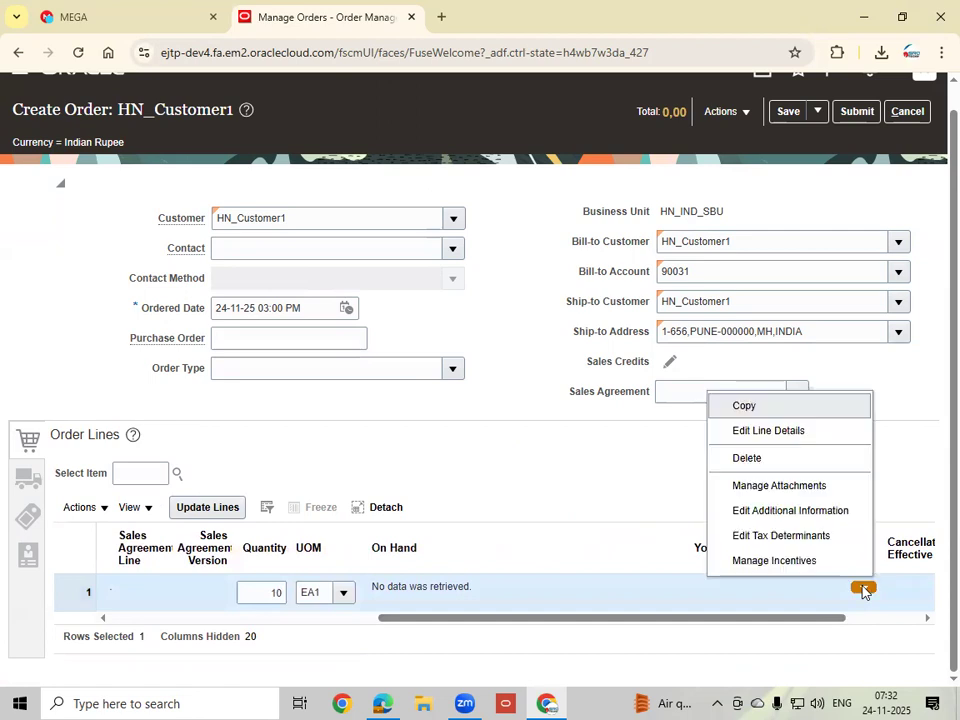
{"action": "left_click", "coordinate": [767, 431]}
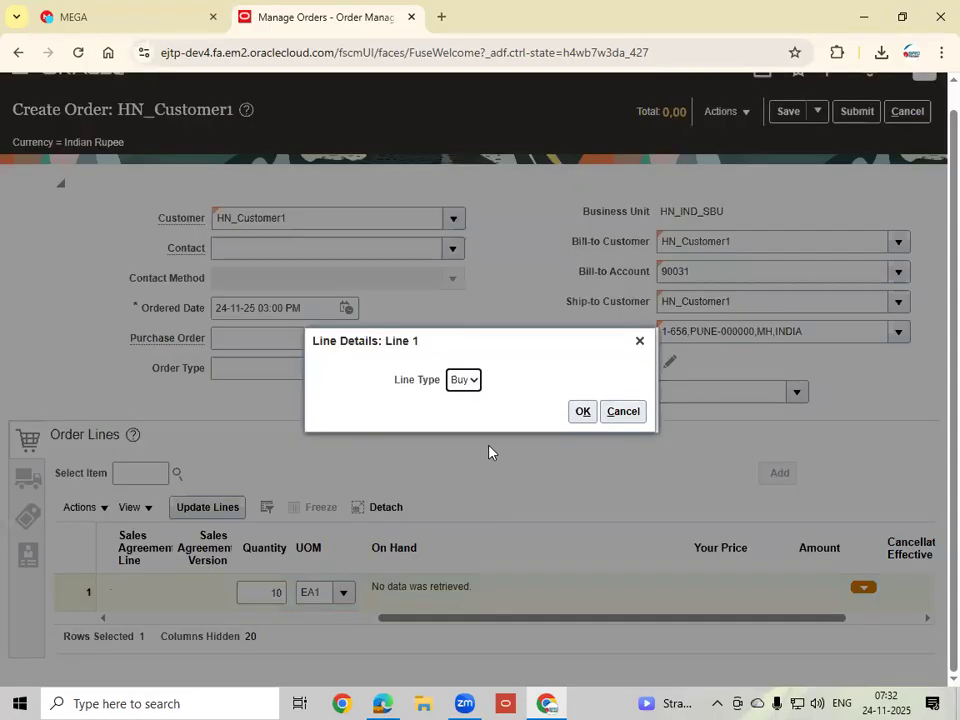
{"action": "left_click", "coordinate": [472, 380]}
{"action": "left_click", "coordinate": [465, 403]}
{"action": "left_click", "coordinate": [582, 411]}
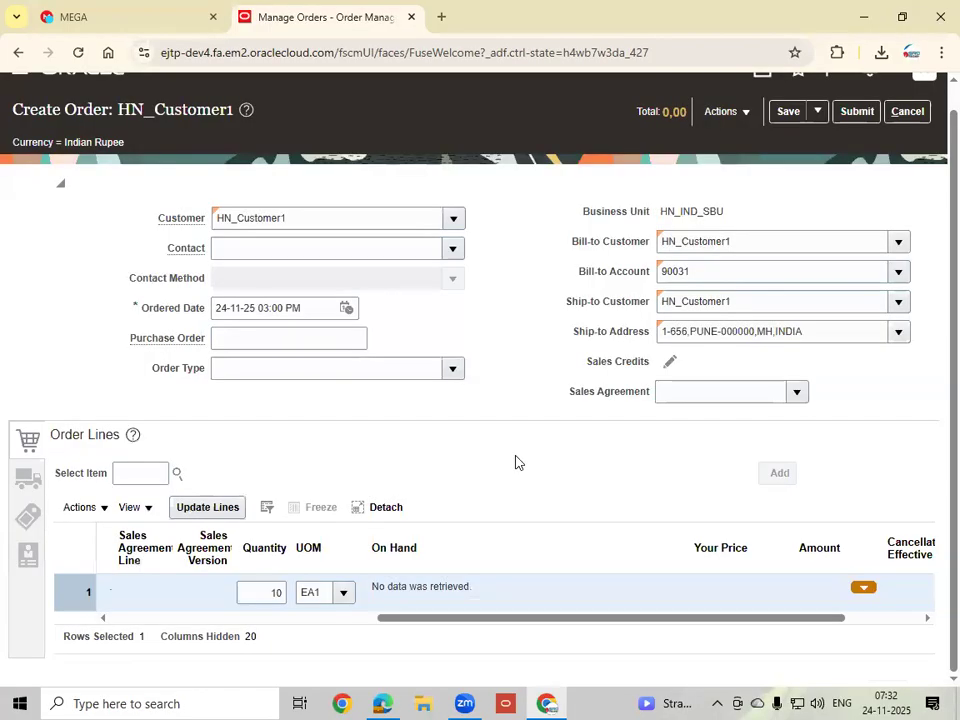
Step: Reprice the order and check the price and amount columns of order line 1
{"action": "left_click", "coordinate": [741, 115]}
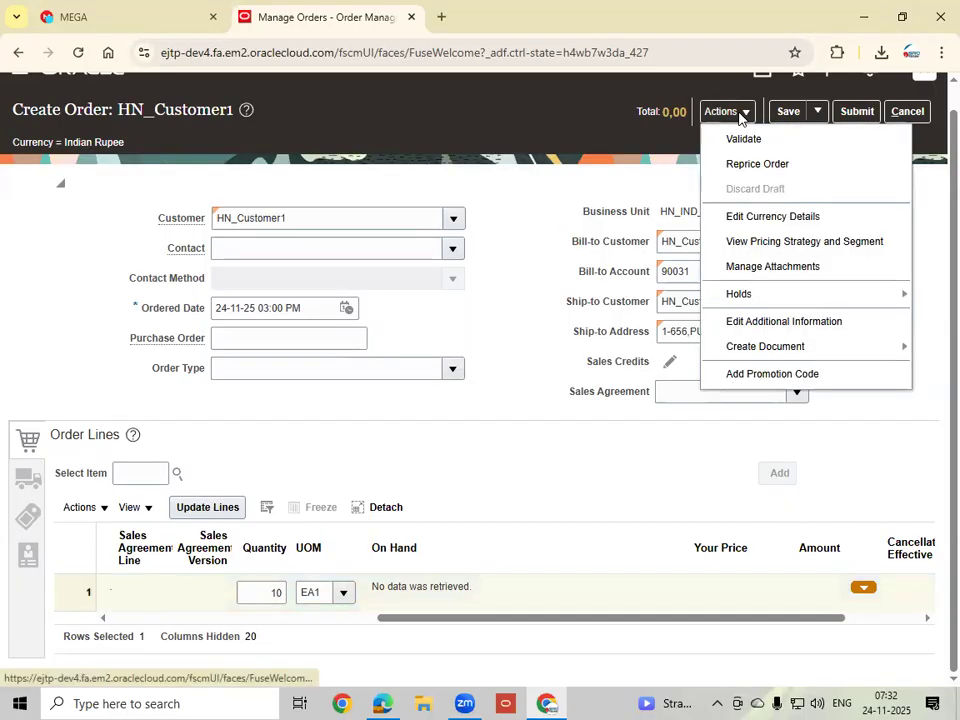
{"action": "left_click", "coordinate": [757, 164]}
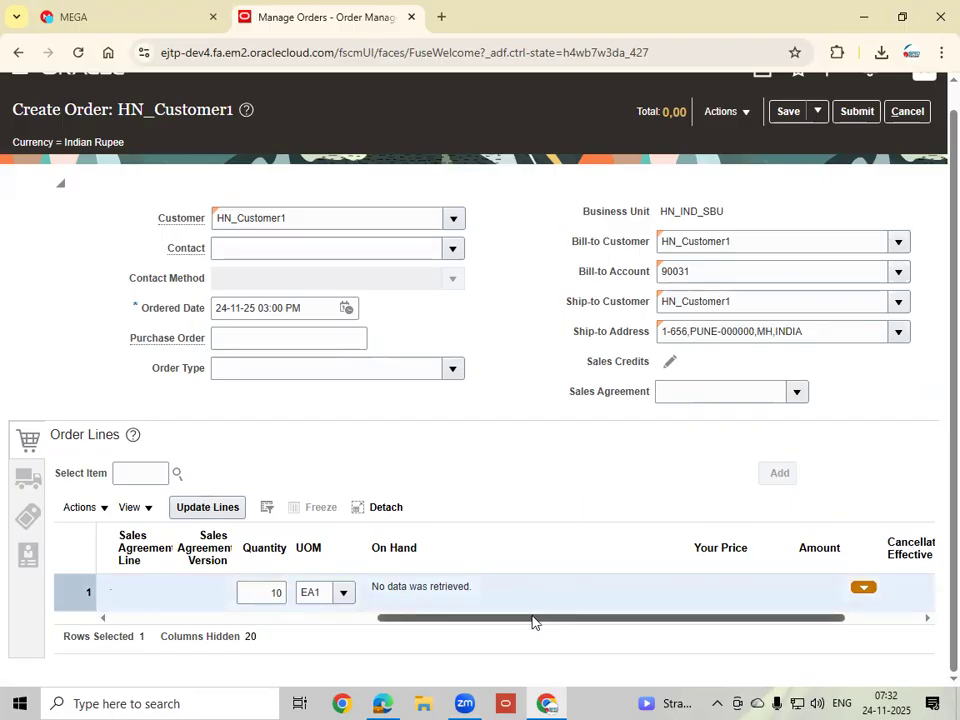
{"action": "left_click_drag", "start_coordinate": [531, 619], "coordinate": [639, 608]}
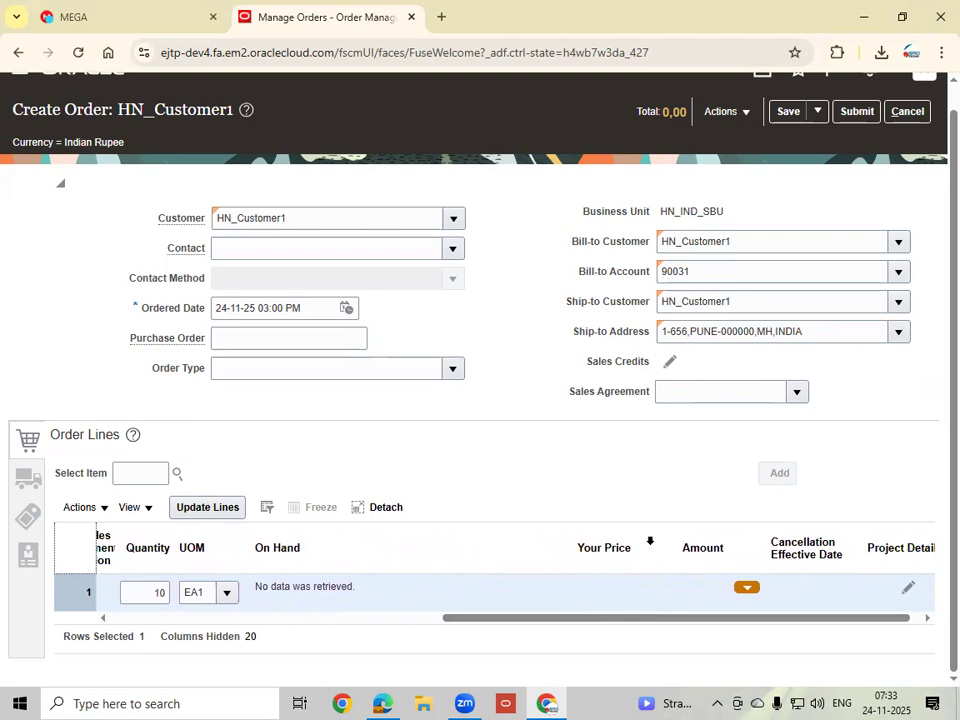
Step: Save the order, highlight the pricing strategy name in the message for line 1 and close the message
{"action": "left_click", "coordinate": [786, 111]}
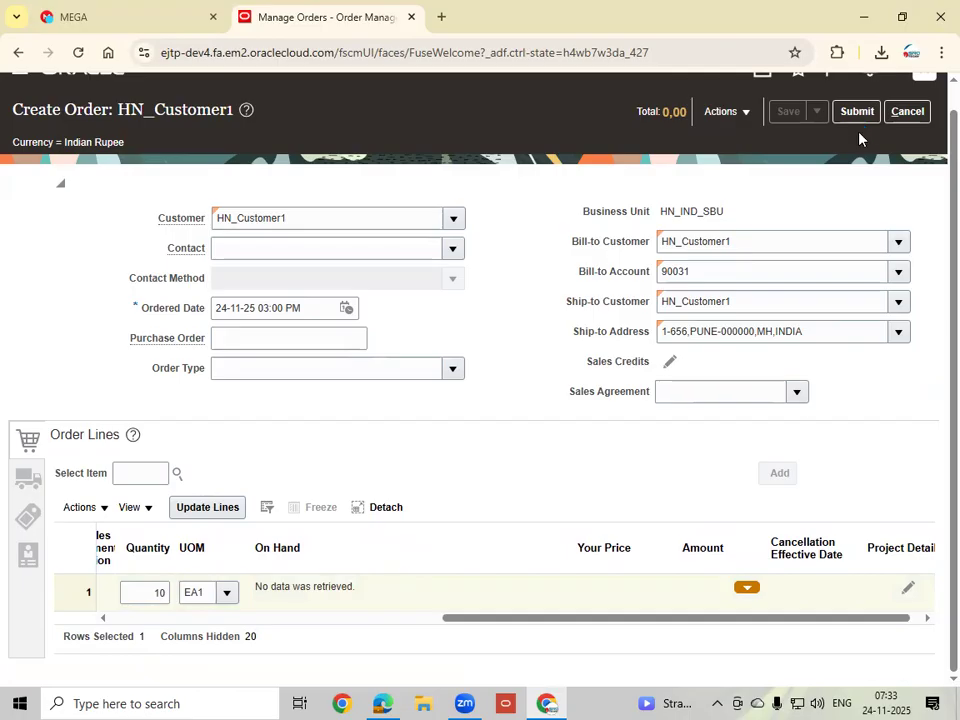
{"action": "left_click", "coordinate": [622, 113]}
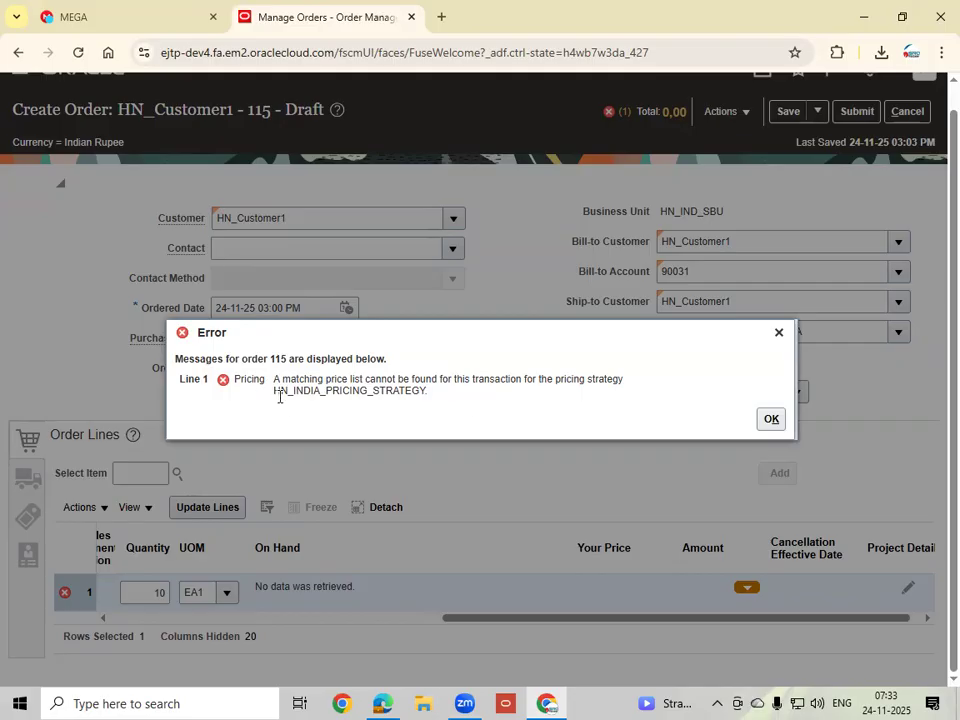
{"action": "left_click_drag", "start_coordinate": [276, 391], "coordinate": [428, 402]}
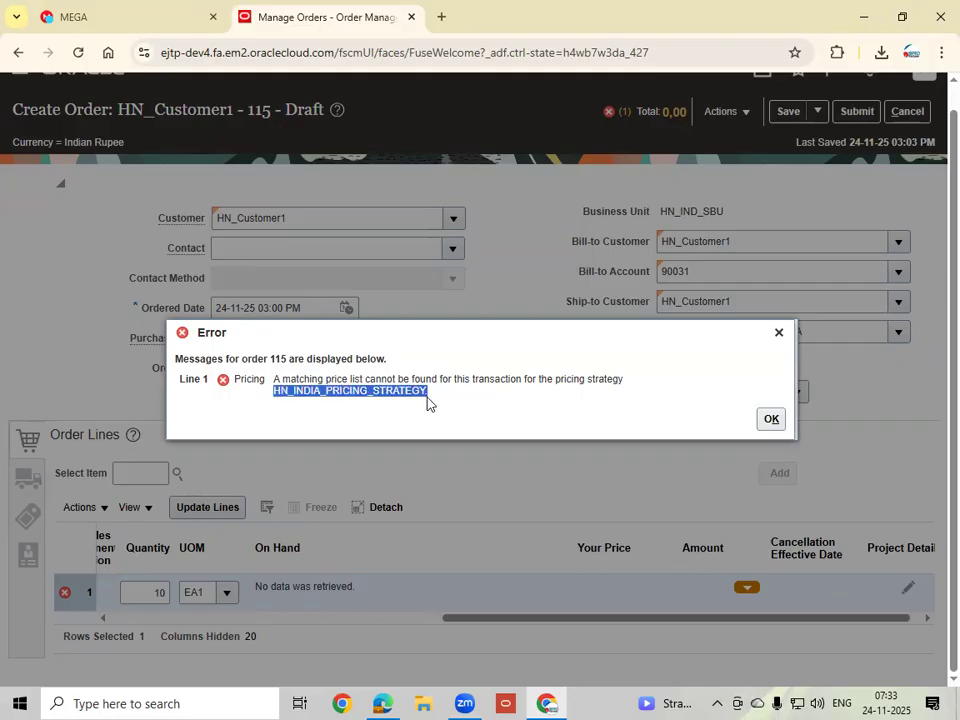
{"action": "left_click", "coordinate": [772, 421]}
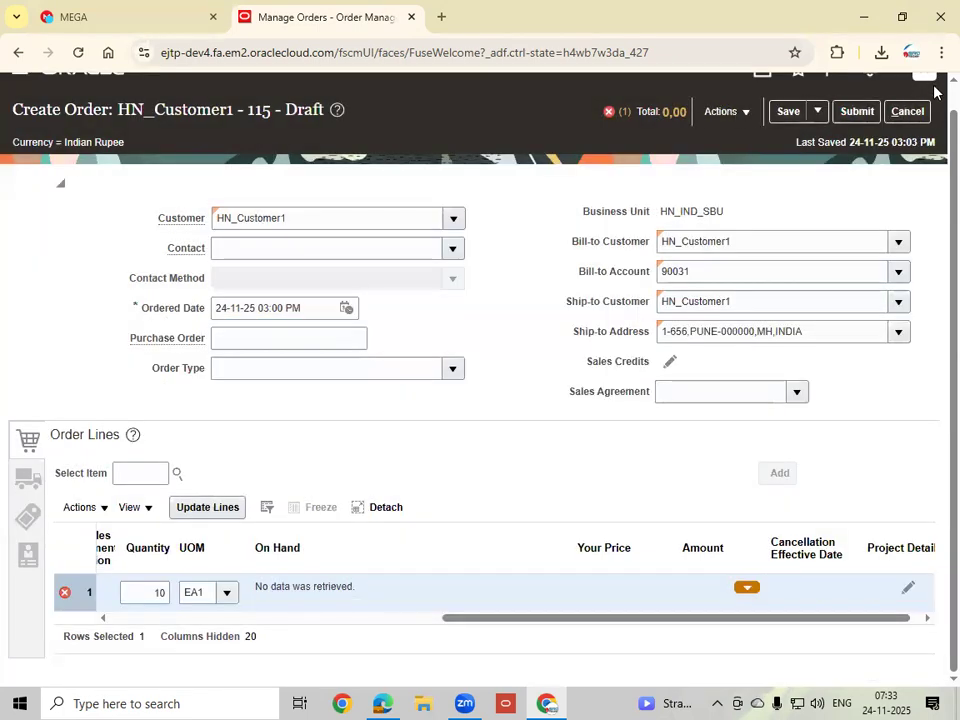
Step: Go to Manage Pricing Strategies in Pricing Administration and search by name for the HN pricing strategy
{"action": "scroll", "coordinate": [936, 90], "scroll_direction": "up", "scroll_amount": 1}
{"action": "left_click", "coordinate": [761, 95]}
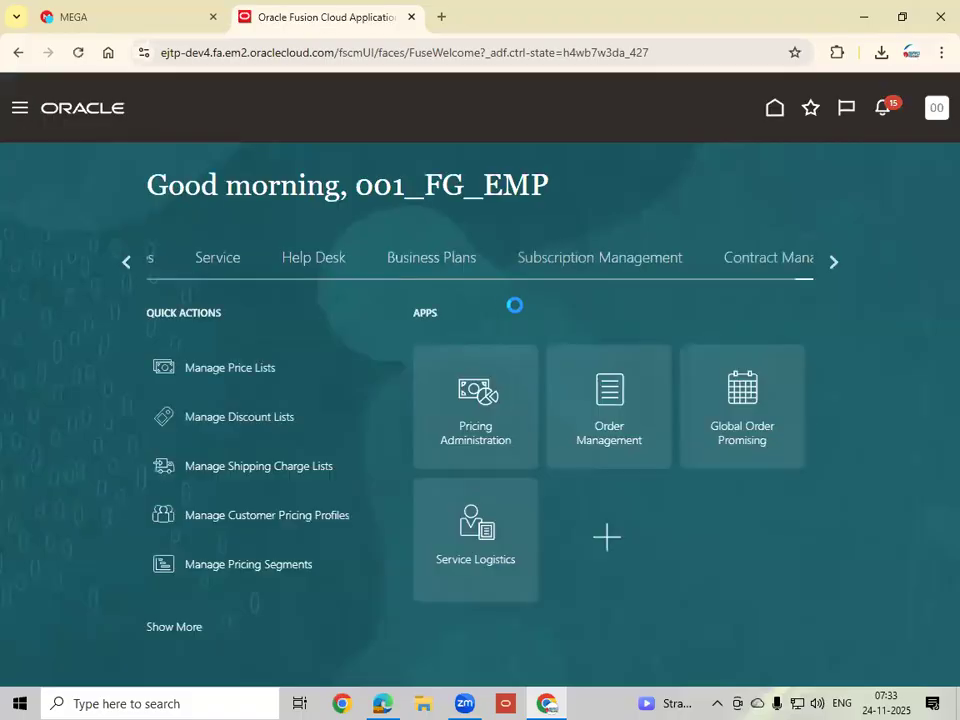
{"action": "left_click", "coordinate": [450, 429]}
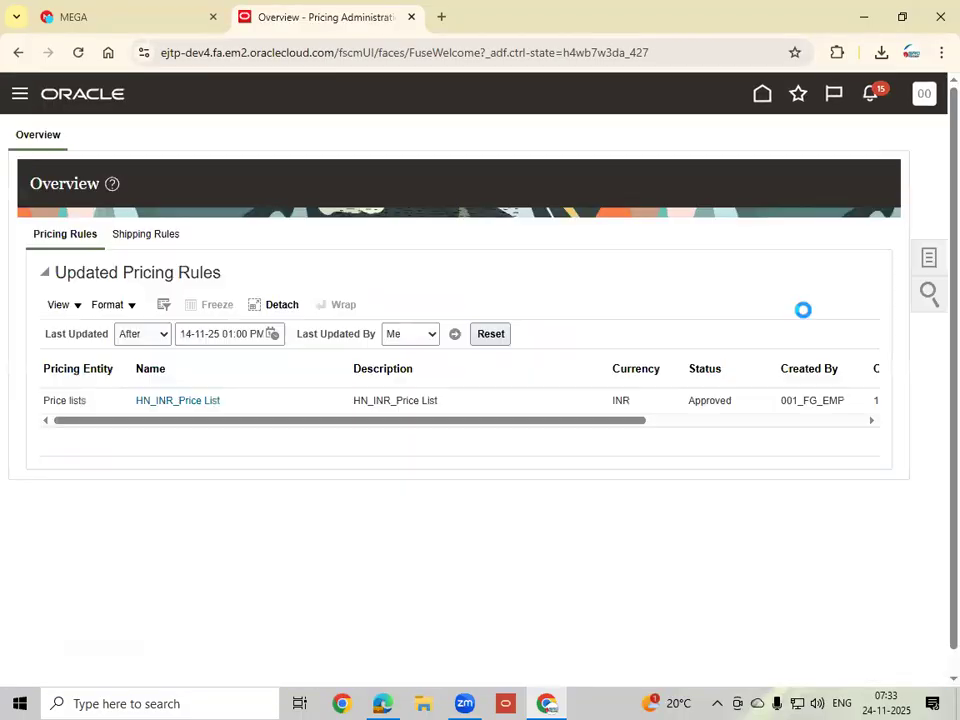
{"action": "left_click", "coordinate": [925, 258]}
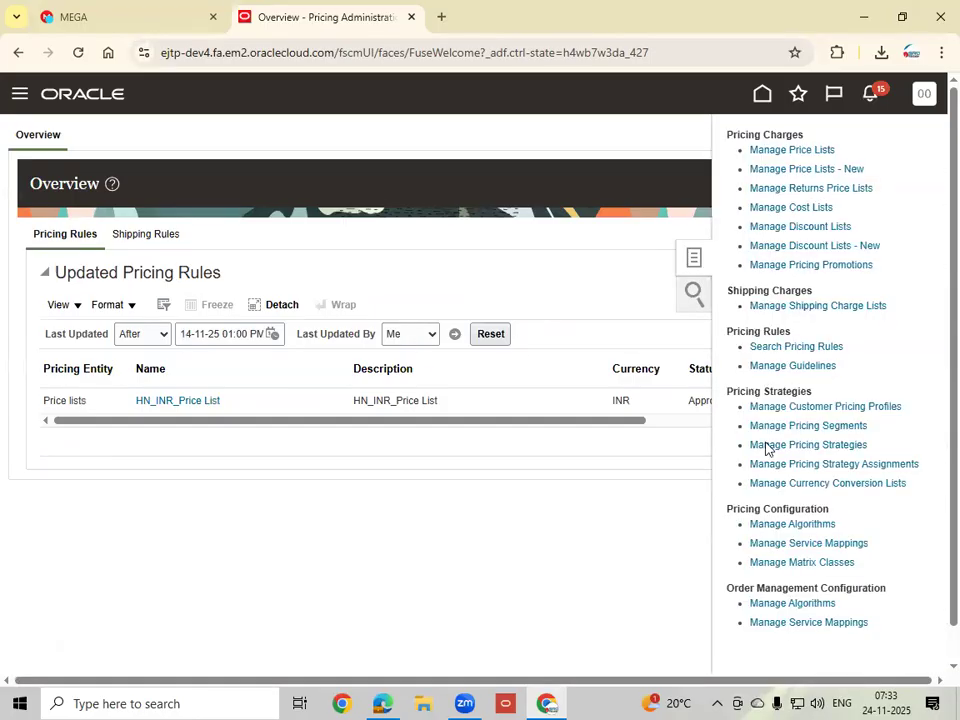
{"action": "left_click", "coordinate": [833, 446]}
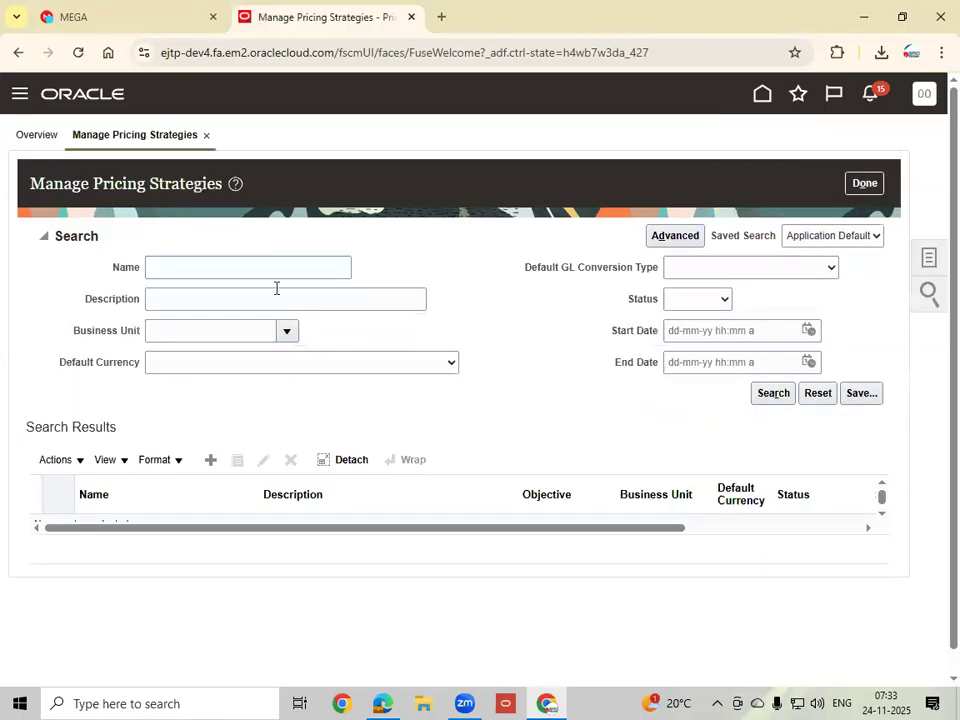
{"action": "left_click", "coordinate": [215, 266]}
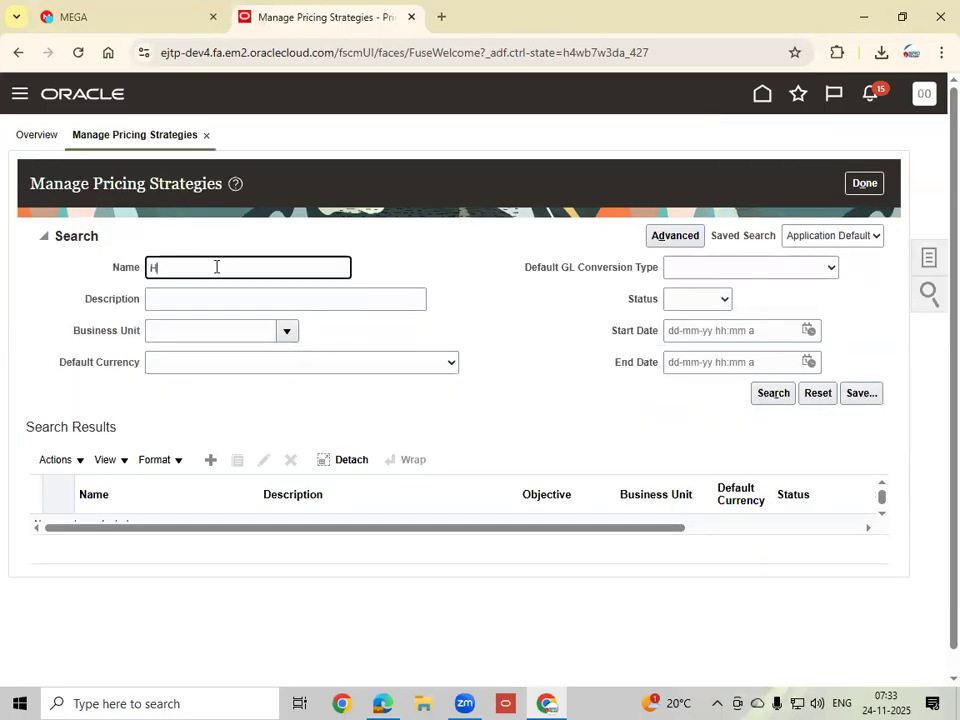
{"action": "left_click", "coordinate": [774, 393]}
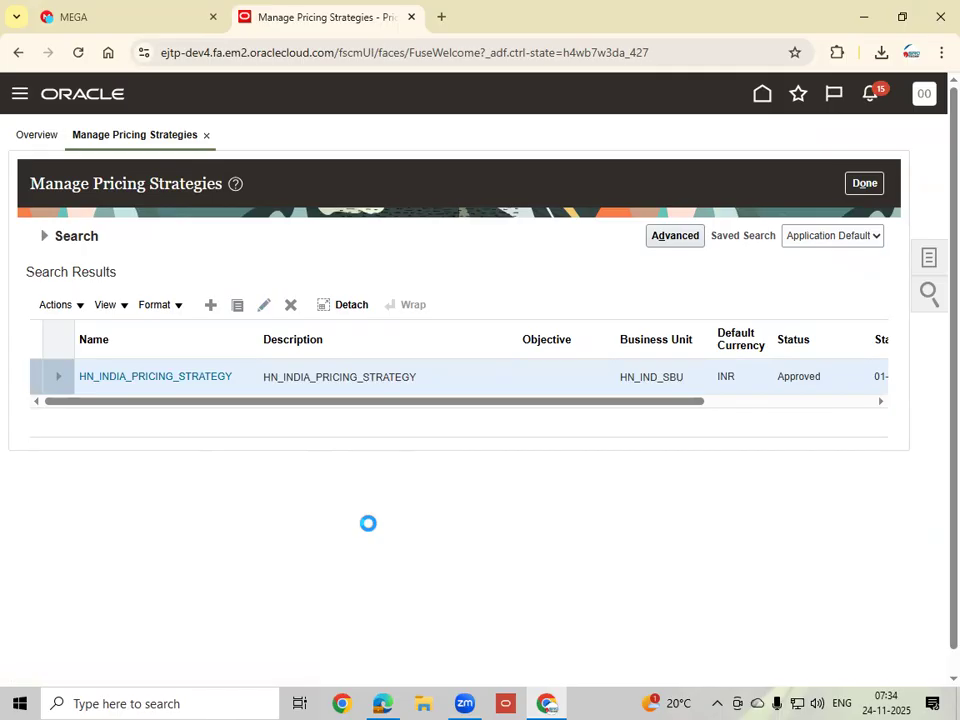
Step: Open HN_INDIA_PRICING_STRATEGY and examine its price lists, including the strategy association dates of the segment price list
{"action": "scroll", "coordinate": [403, 510], "scroll_direction": "down", "scroll_amount": 3}
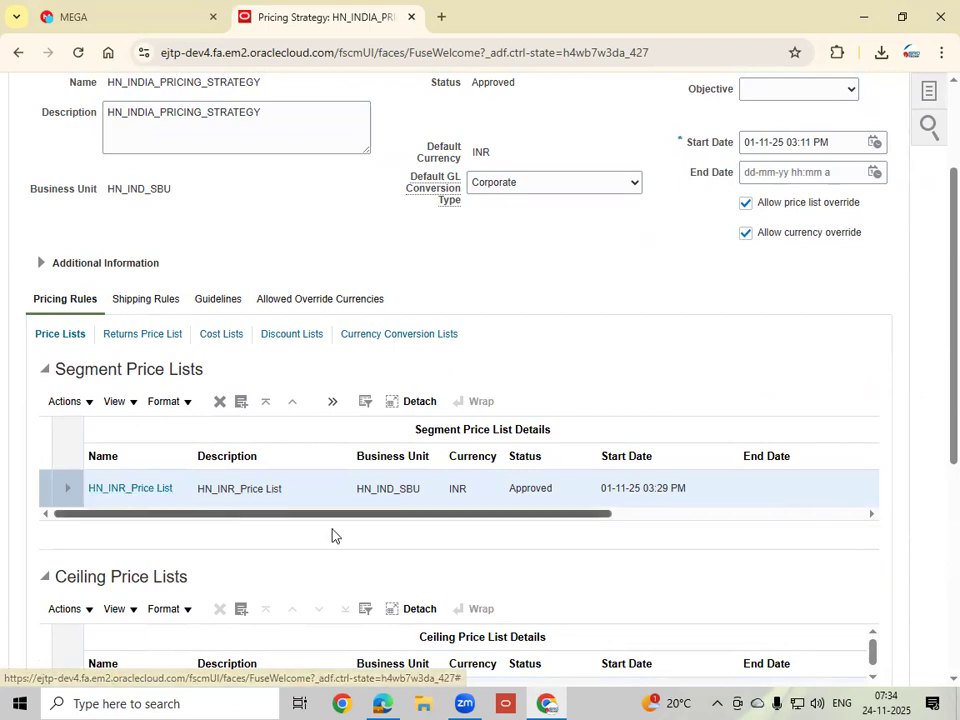
{"action": "scroll", "coordinate": [461, 563], "scroll_direction": "down", "scroll_amount": 3}
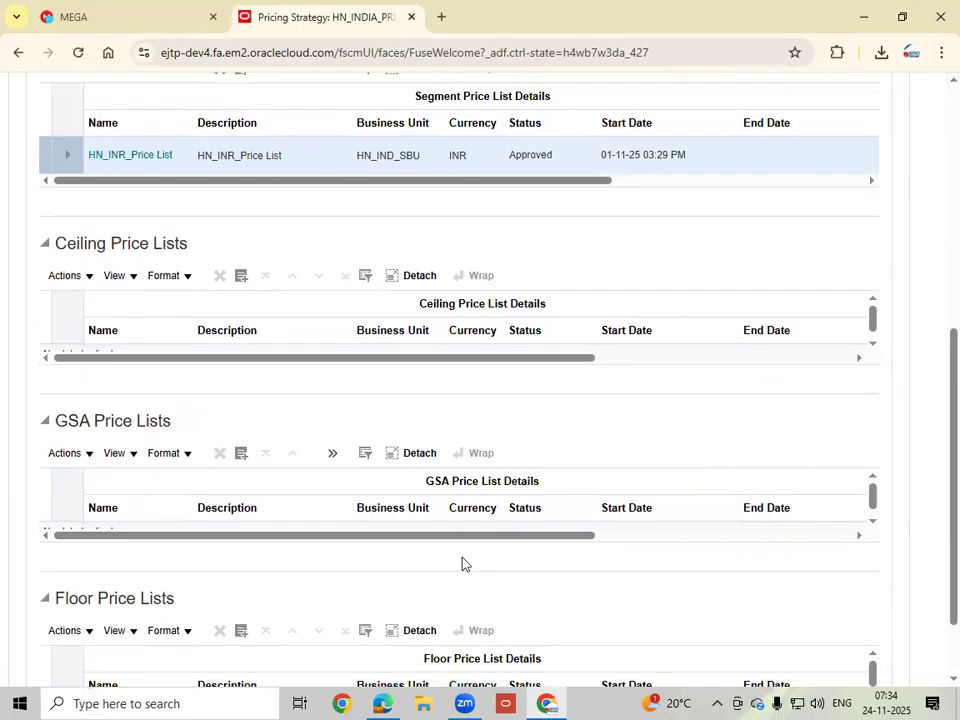
{"action": "scroll", "coordinate": [461, 563], "scroll_direction": "down", "scroll_amount": 1}
{"action": "scroll", "coordinate": [461, 557], "scroll_direction": "up", "scroll_amount": 4}
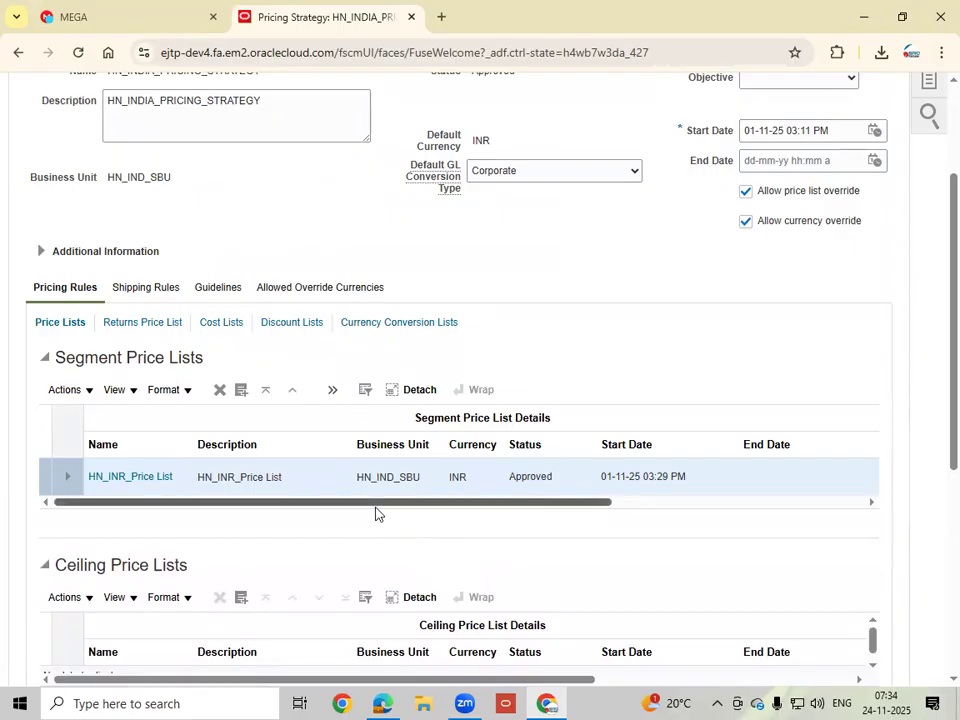
{"action": "left_click_drag", "start_coordinate": [435, 514], "coordinate": [590, 515]}
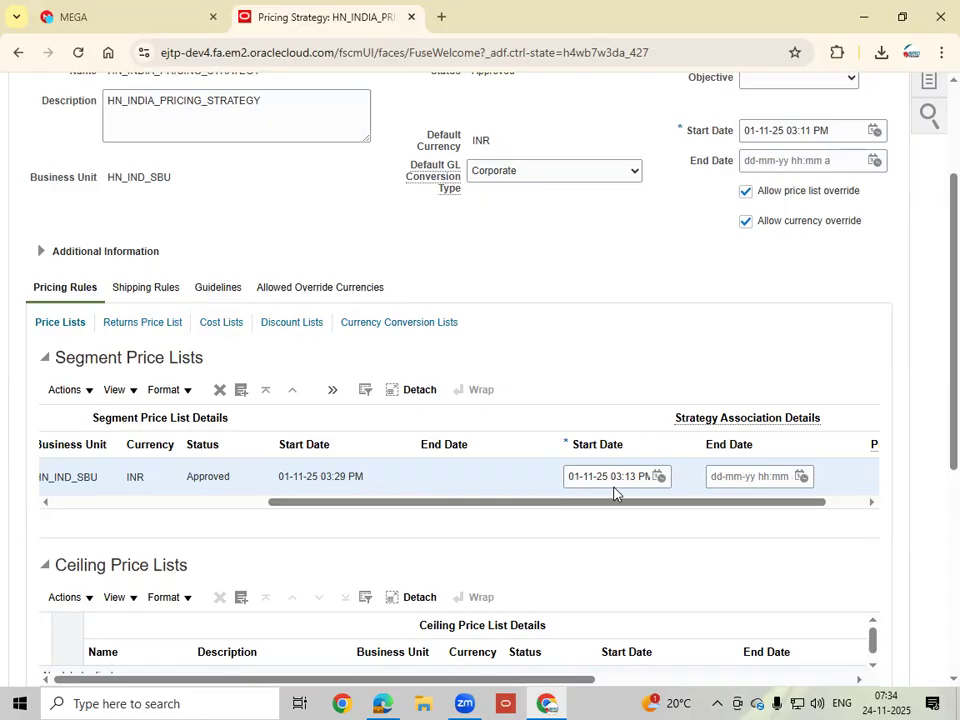
{"action": "left_click_drag", "start_coordinate": [639, 506], "coordinate": [339, 525]}
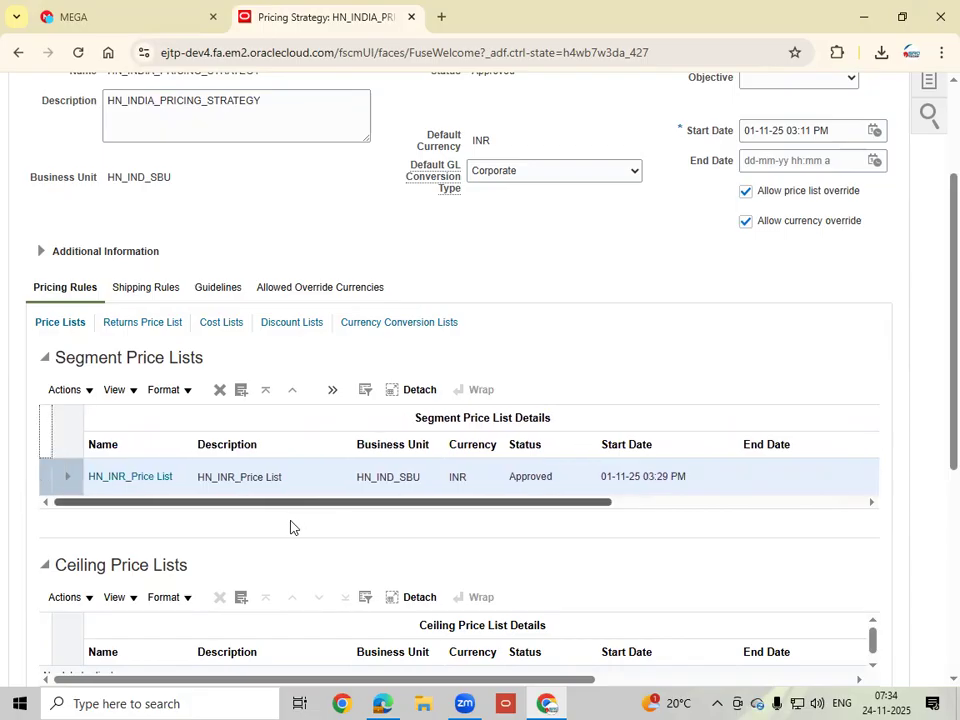
Step: Open HN_INR_Price List from the strategy and search its price list lines for items starting with HN
{"action": "left_click", "coordinate": [118, 478]}
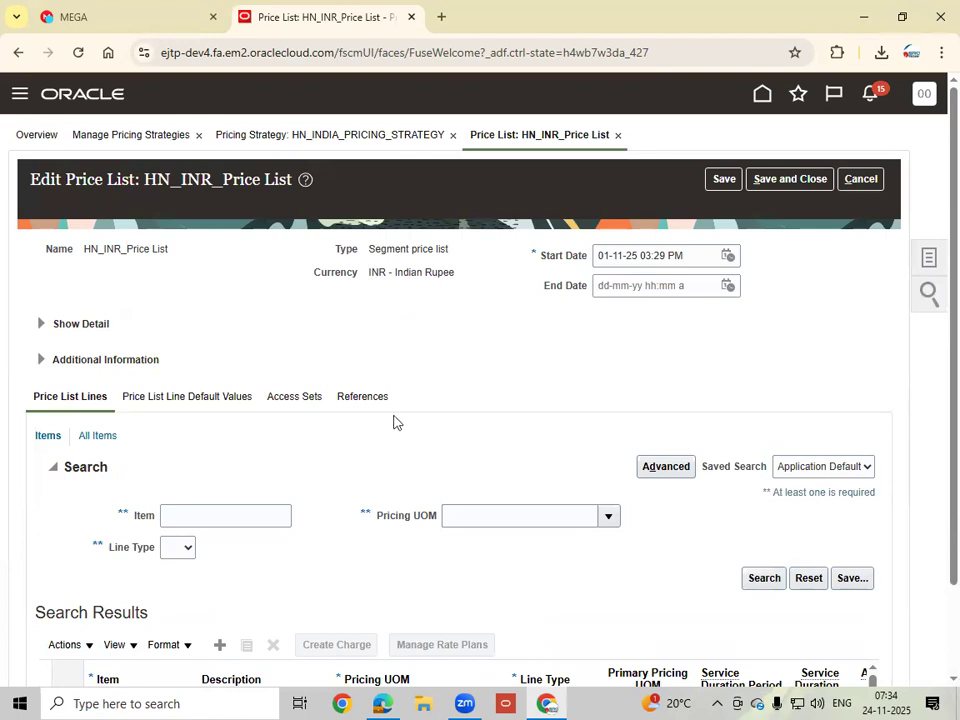
{"action": "scroll", "coordinate": [392, 422], "scroll_direction": "down", "scroll_amount": 1}
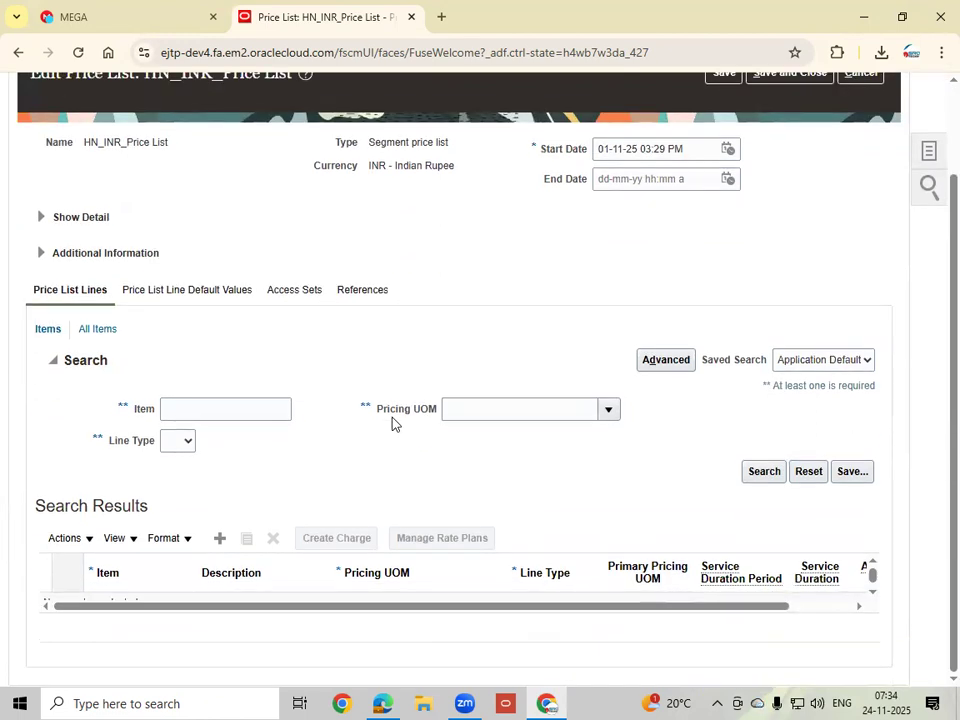
{"action": "scroll", "coordinate": [212, 428], "scroll_direction": "up", "scroll_amount": 1}
{"action": "left_click", "coordinate": [205, 512]}
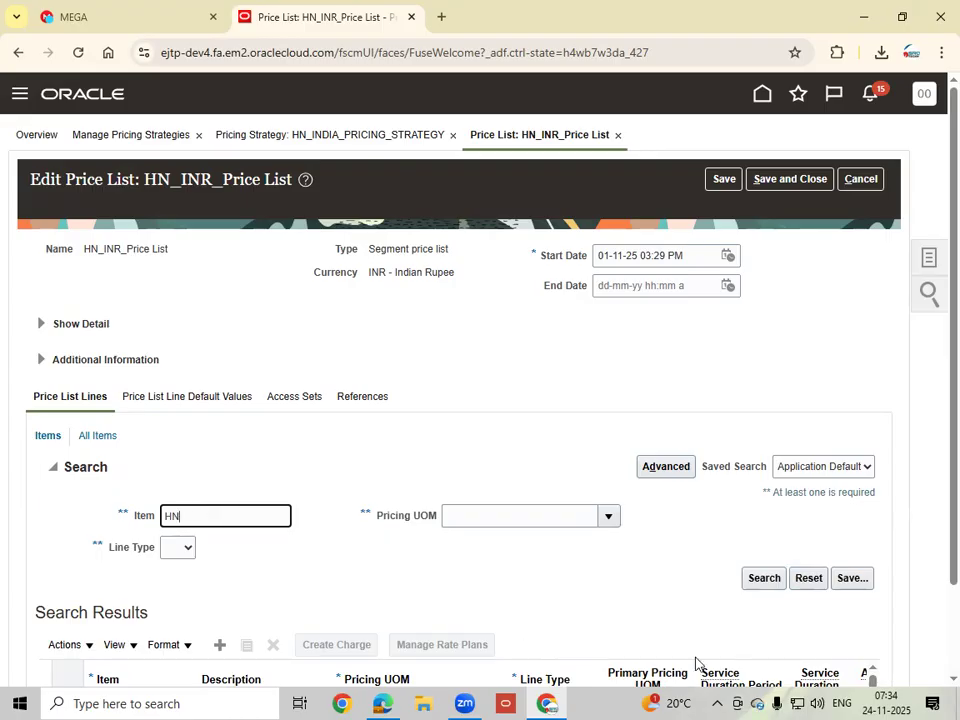
{"action": "left_click", "coordinate": [768, 585]}
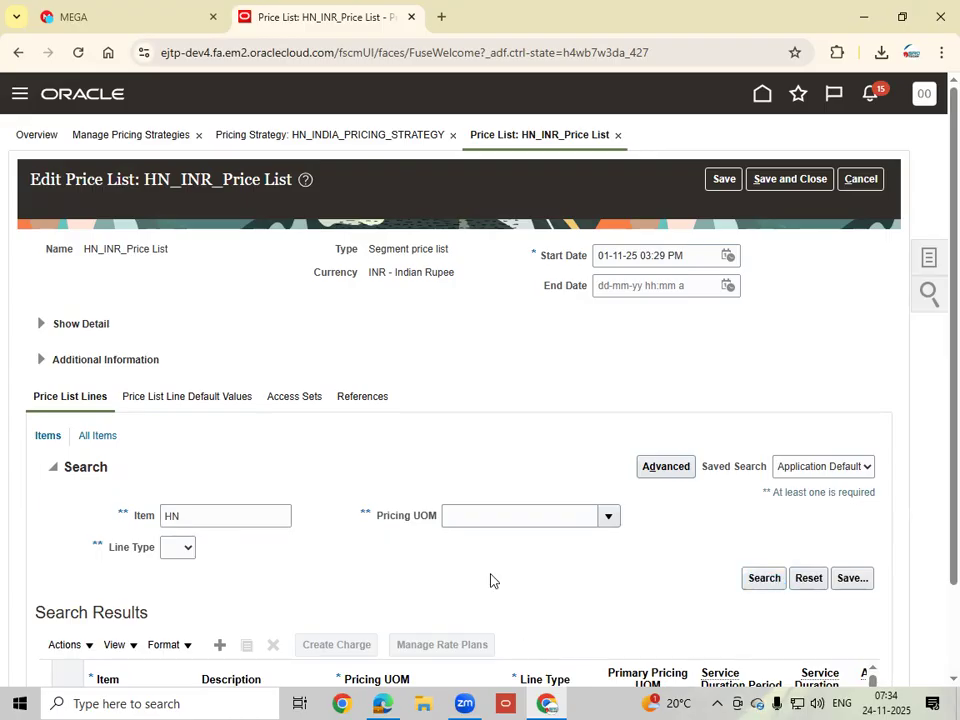
Step: Examine the HN_Engine-100 price list line and its charge, base price and start date
{"action": "scroll", "coordinate": [420, 515], "scroll_direction": "down", "scroll_amount": 5}
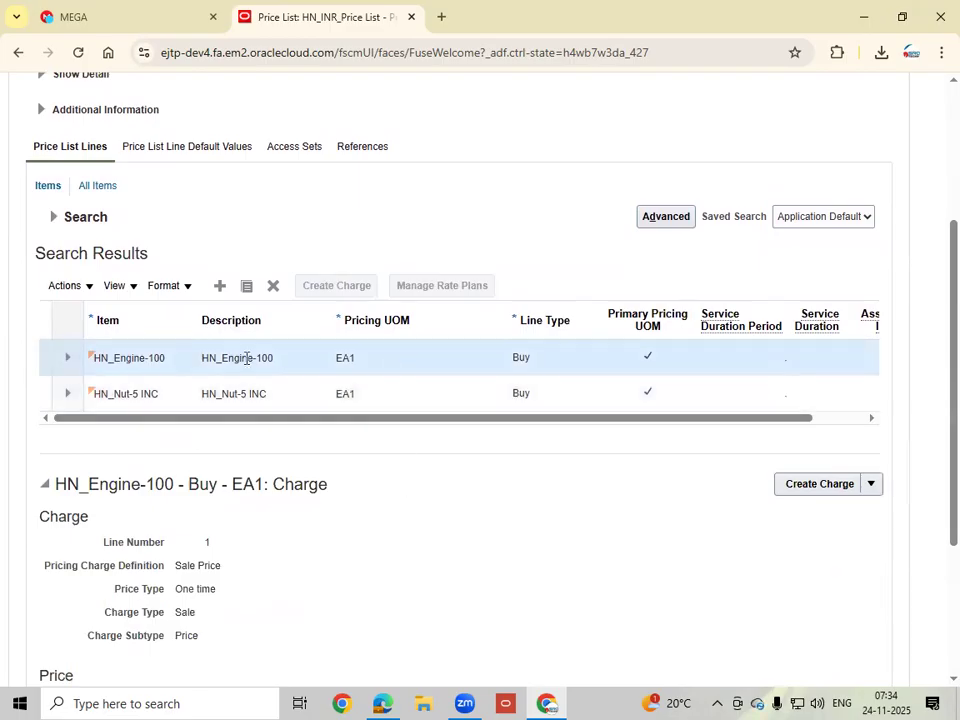
{"action": "left_click_drag", "start_coordinate": [399, 422], "coordinate": [643, 444]}
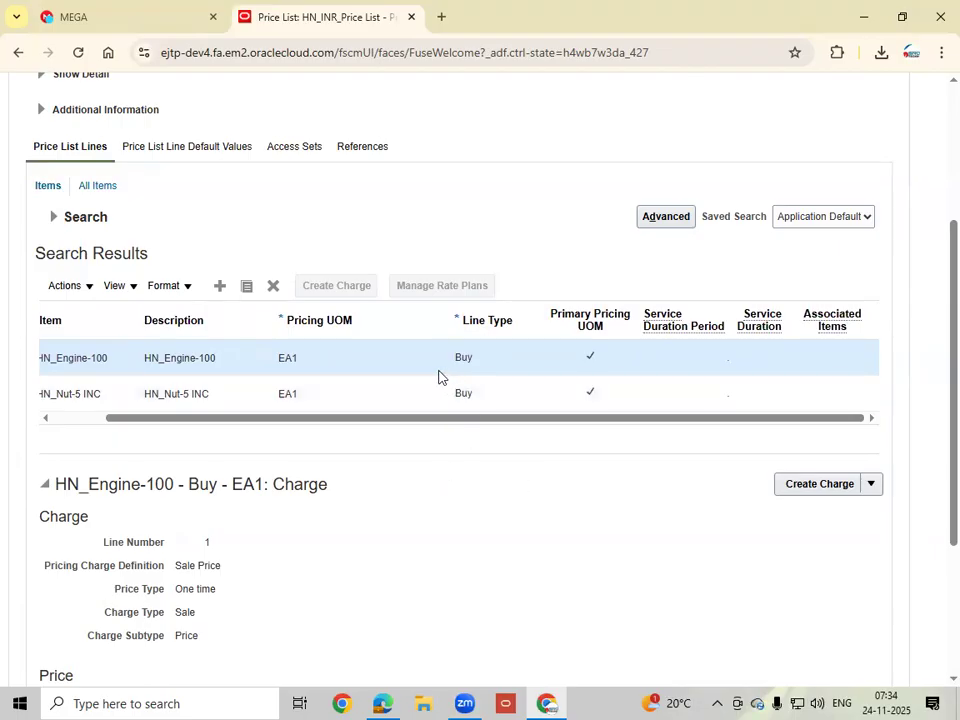
{"action": "scroll", "coordinate": [407, 447], "scroll_direction": "down", "scroll_amount": 5}
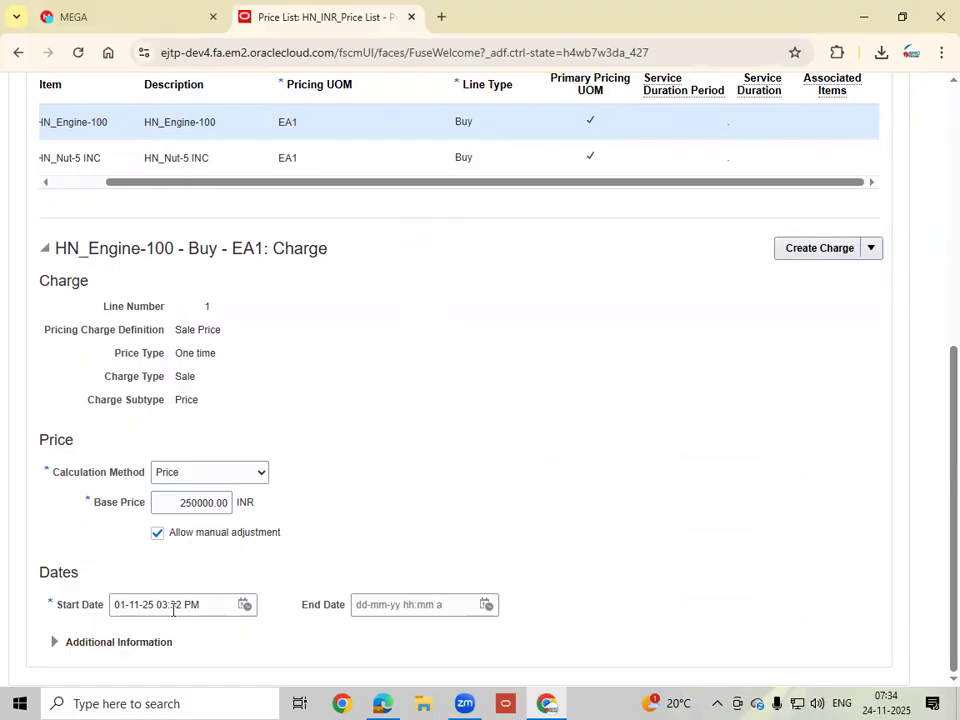
{"action": "scroll", "coordinate": [510, 460], "scroll_direction": "up", "scroll_amount": 5}
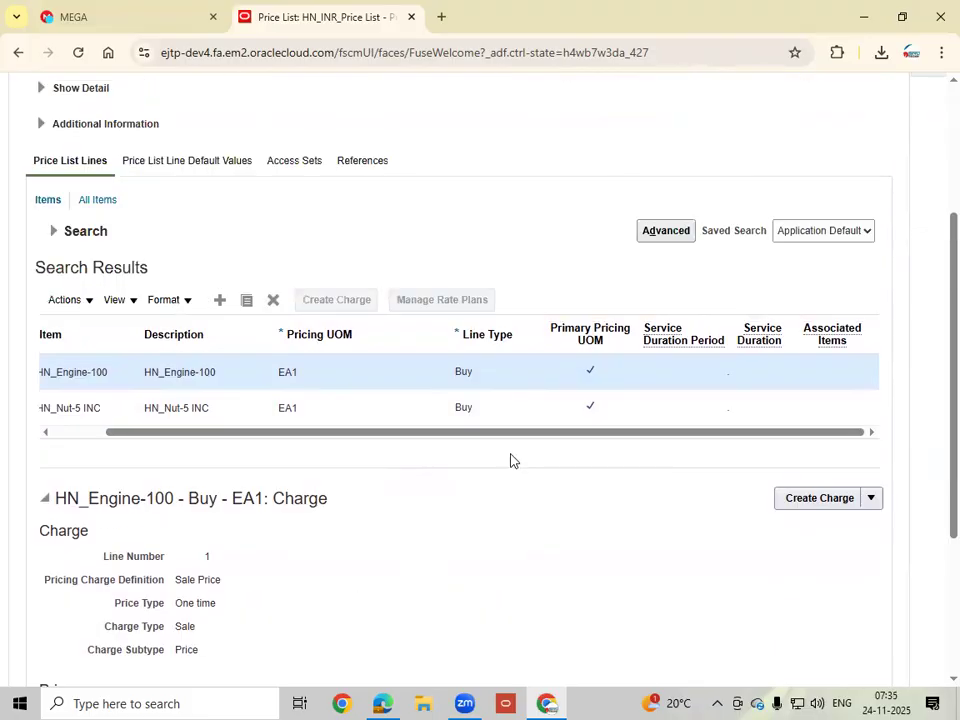
{"action": "scroll", "coordinate": [510, 460], "scroll_direction": "down", "scroll_amount": 5}
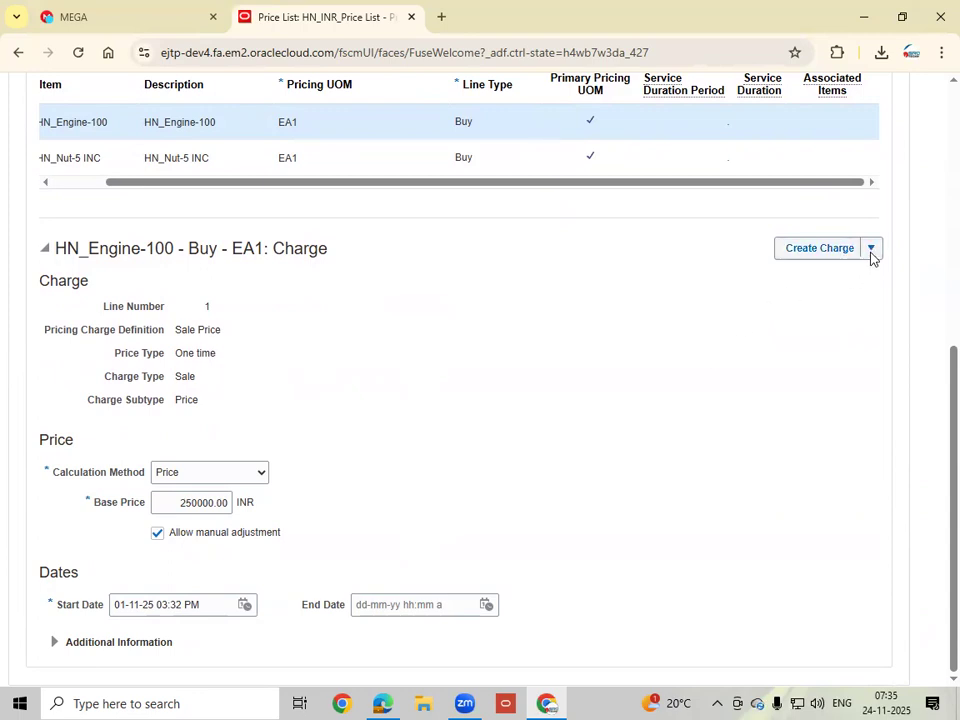
{"action": "scroll", "coordinate": [458, 339], "scroll_direction": "up", "scroll_amount": 3}
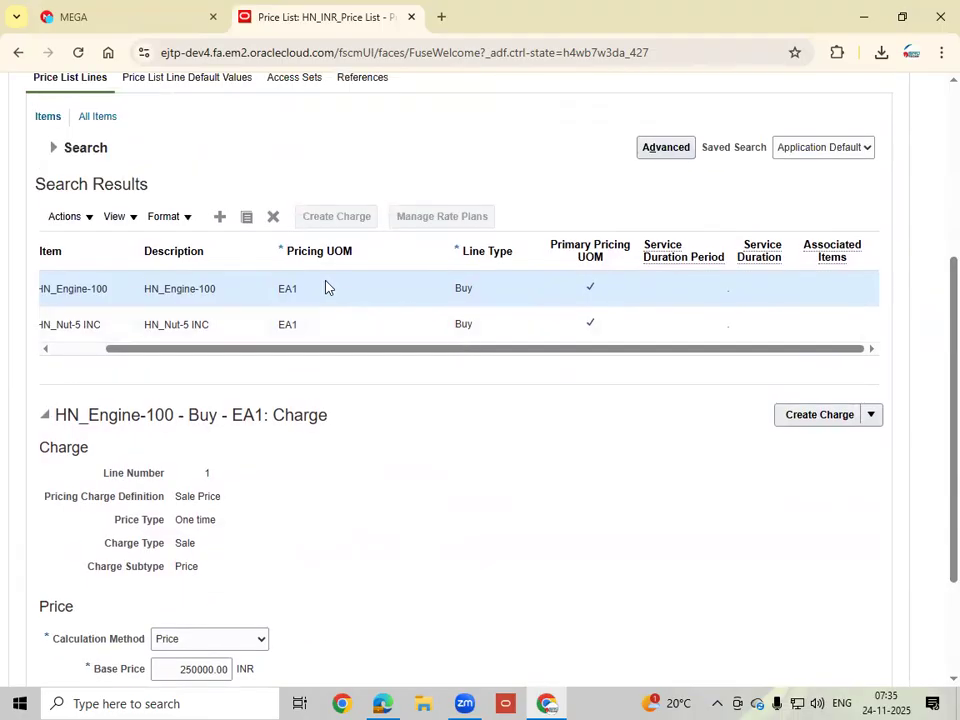
Step: Check the actions available for the HN_Engine-100 line and its charge, and the calculation method options, without changing anything
{"action": "left_click", "coordinate": [95, 220]}
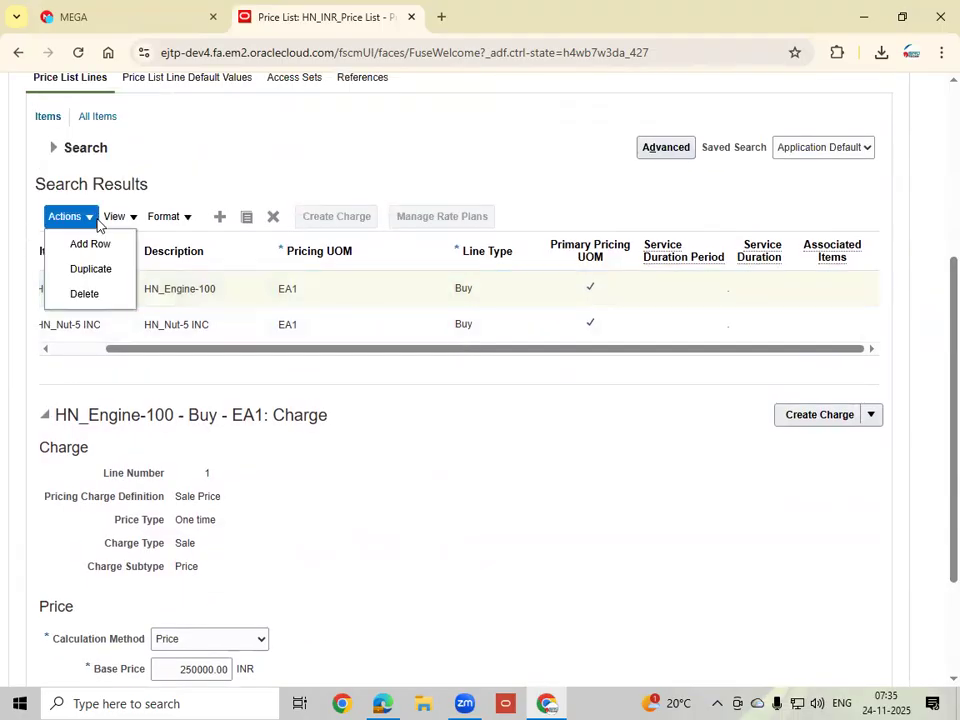
{"action": "left_click", "coordinate": [316, 276]}
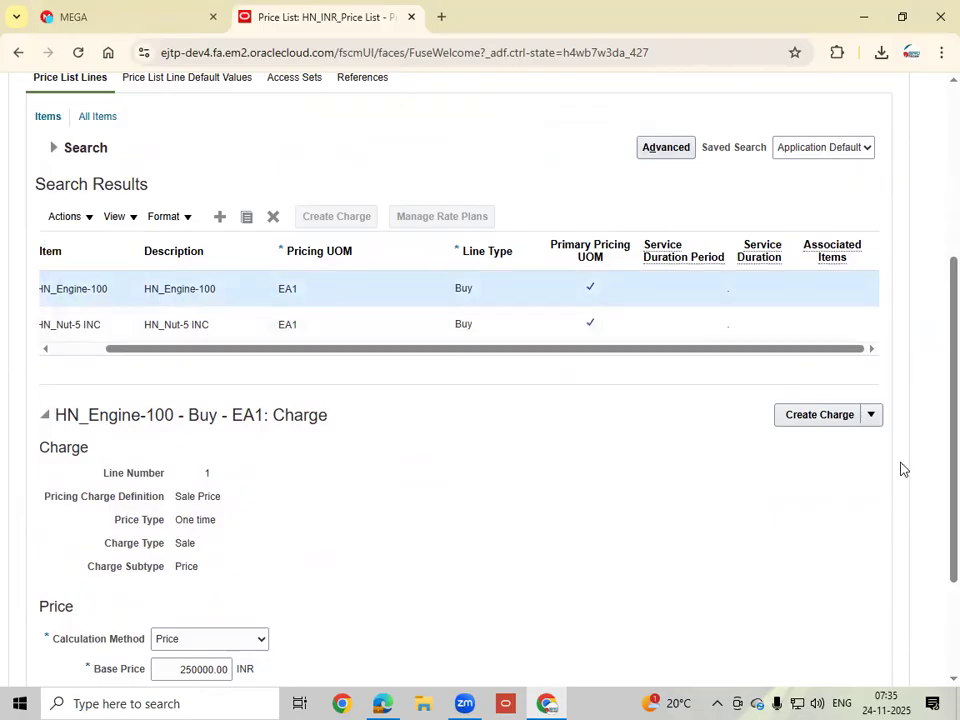
{"action": "left_click", "coordinate": [872, 415]}
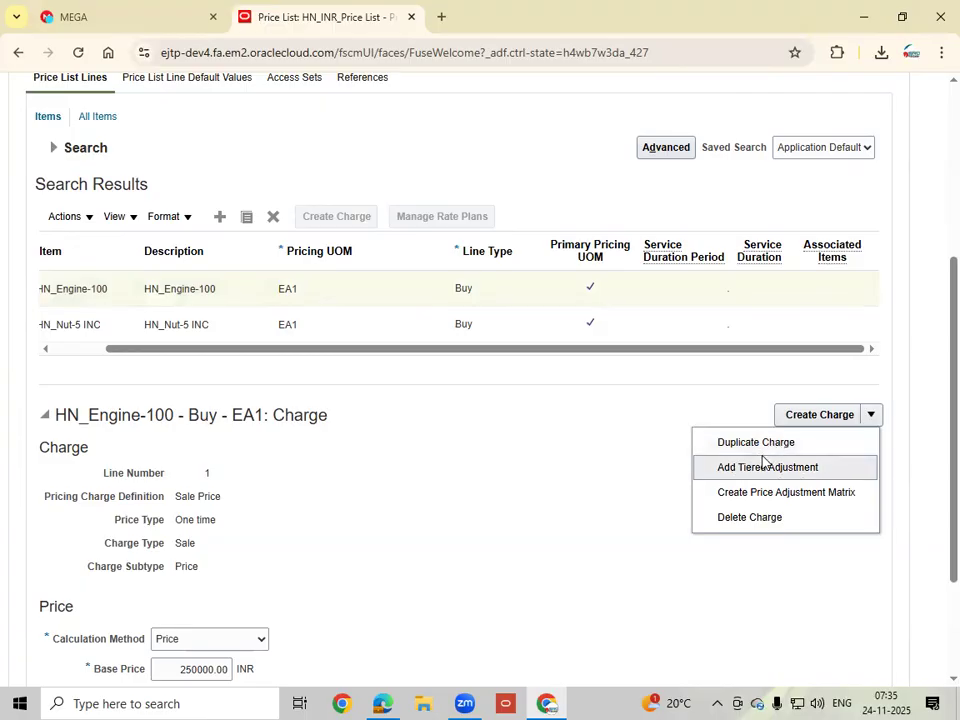
{"action": "left_click", "coordinate": [362, 506]}
{"action": "scroll", "coordinate": [313, 563], "scroll_direction": "down", "scroll_amount": 3}
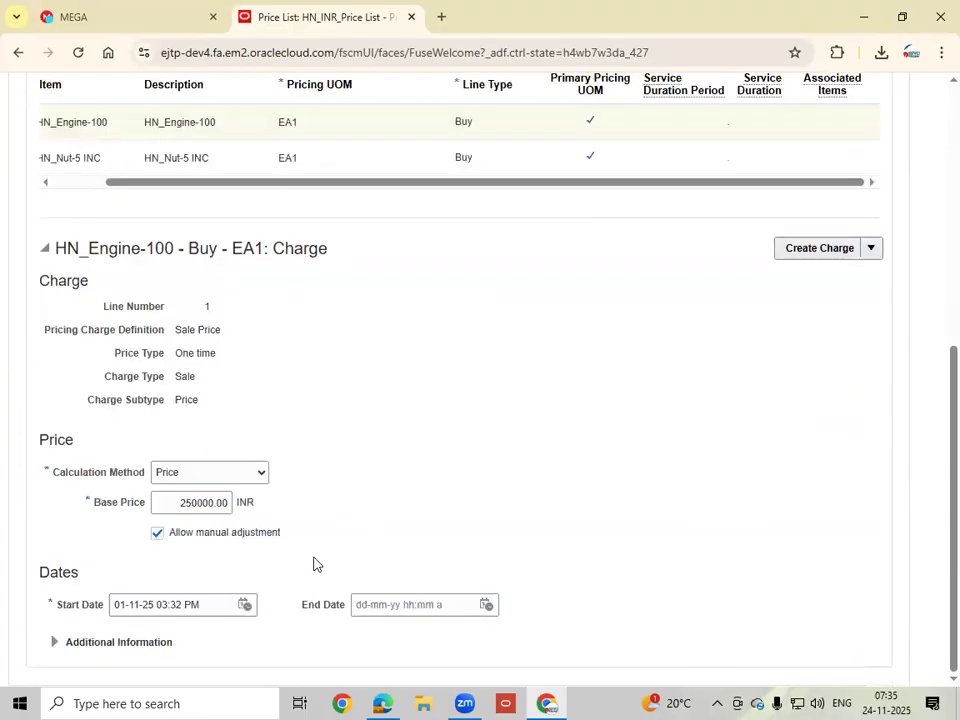
{"action": "left_click", "coordinate": [247, 478]}
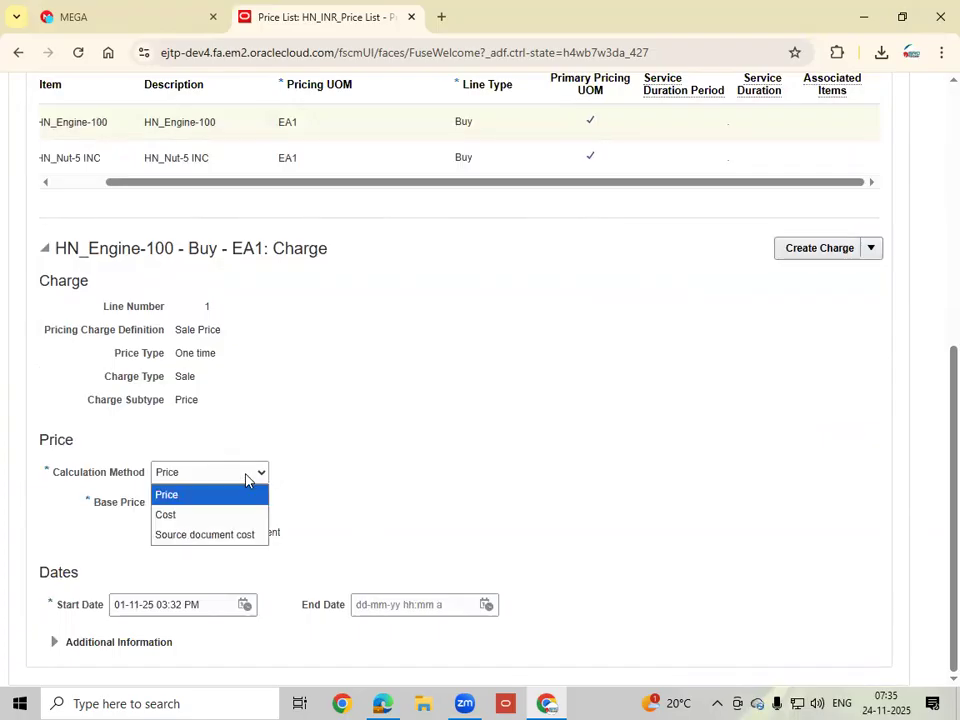
{"action": "left_click", "coordinate": [559, 416]}
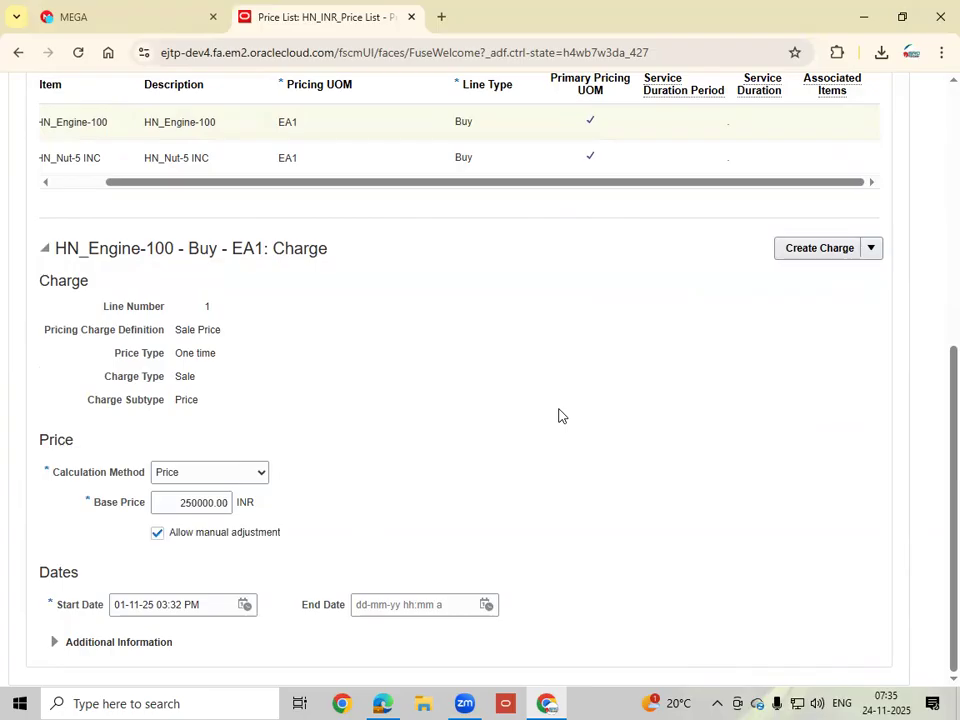
{"action": "scroll", "coordinate": [559, 415], "scroll_direction": "up", "scroll_amount": 3}
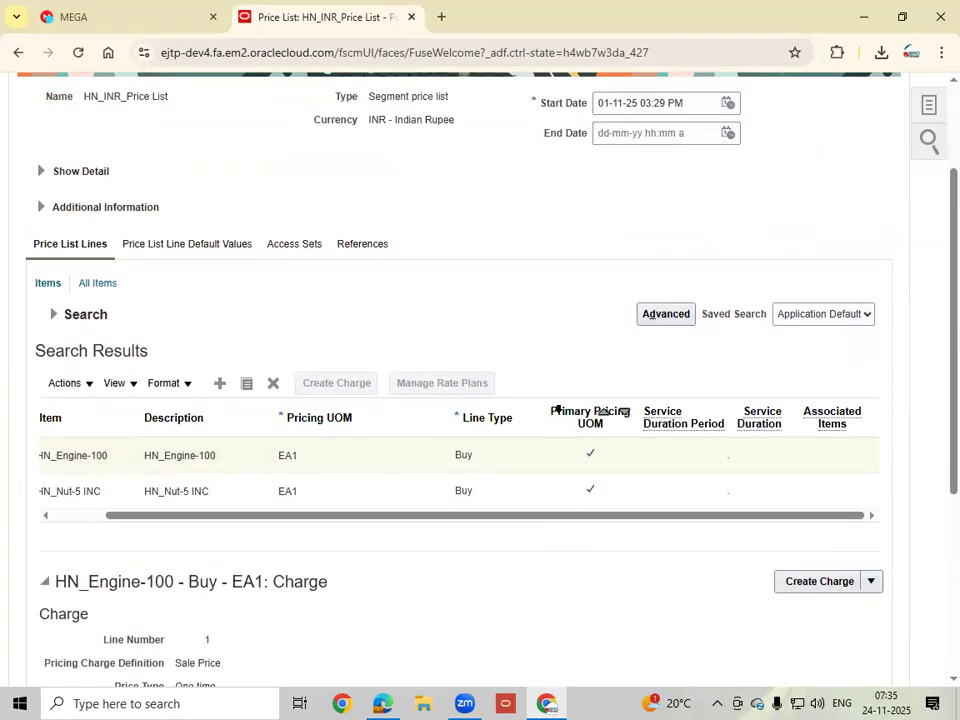
Step: Show the details of HN_INR_Price List and check its business unit and status
{"action": "scroll", "coordinate": [559, 411], "scroll_direction": "up", "scroll_amount": 2}
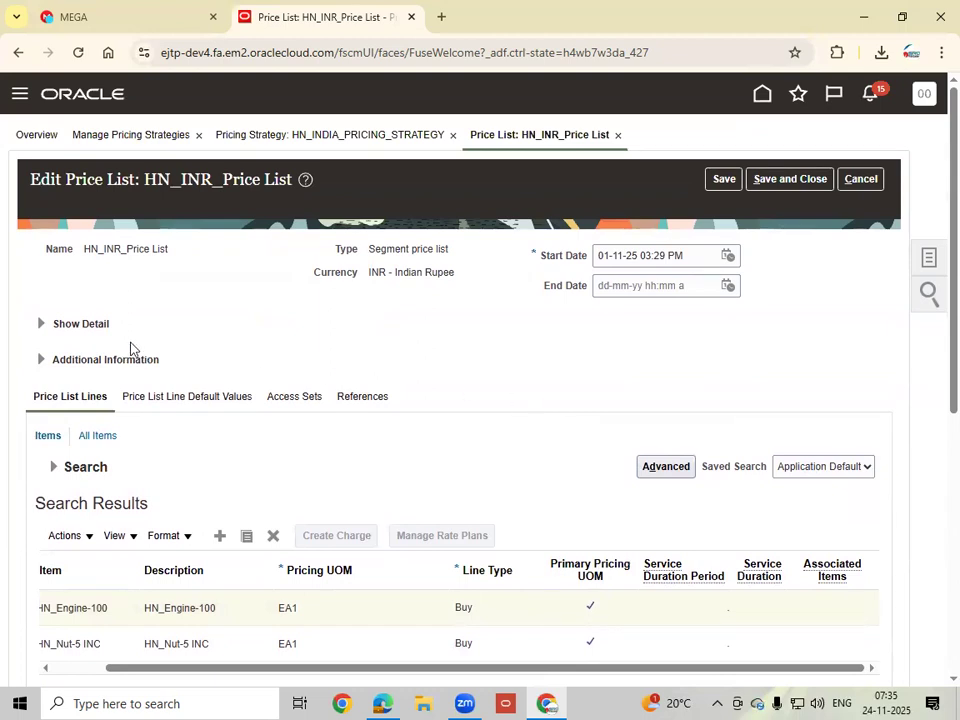
{"action": "left_click", "coordinate": [41, 324]}
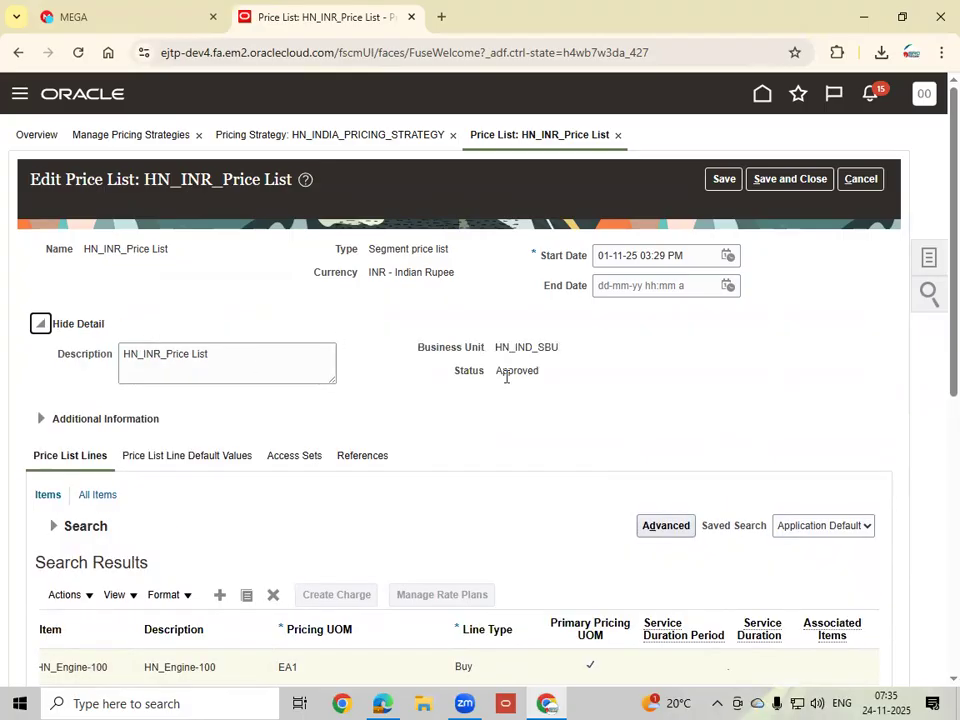
{"action": "scroll", "coordinate": [506, 377], "scroll_direction": "down", "scroll_amount": 2}
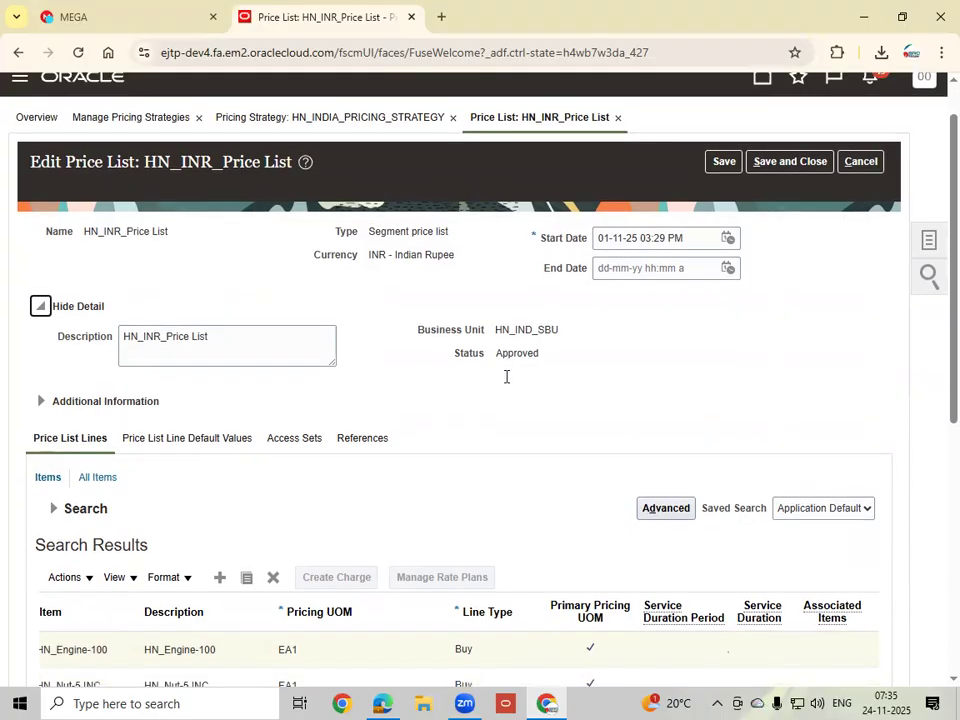
Step: Switch to the All Items price list lines and set the search criteria to line type Buy and pricing UOM EA1
{"action": "left_click", "coordinate": [97, 332]}
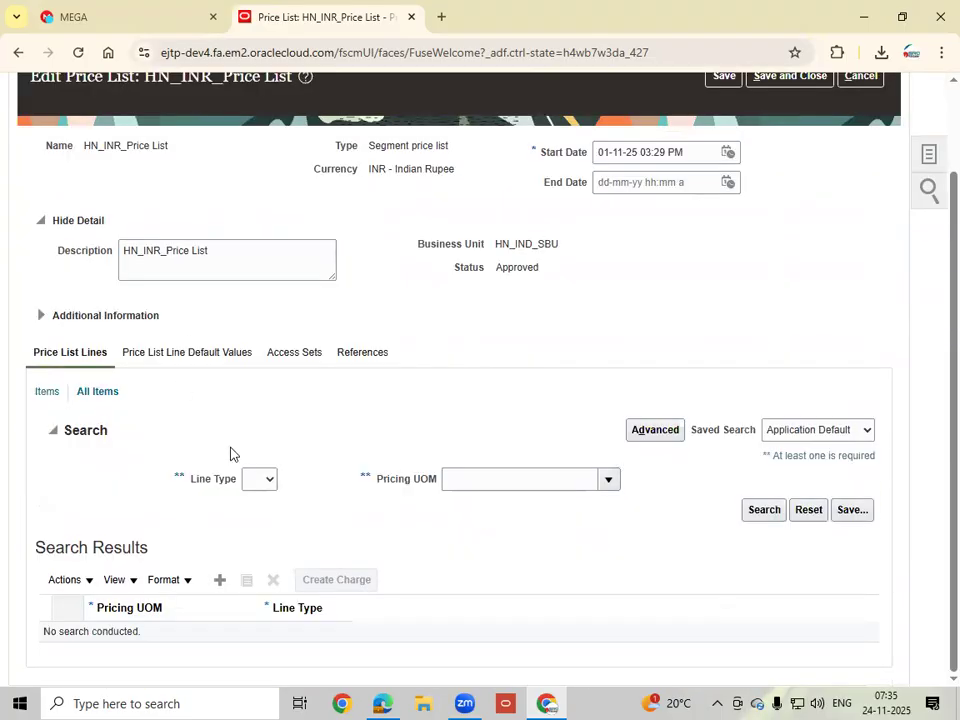
{"action": "left_click", "coordinate": [259, 479]}
{"action": "left_click", "coordinate": [256, 522]}
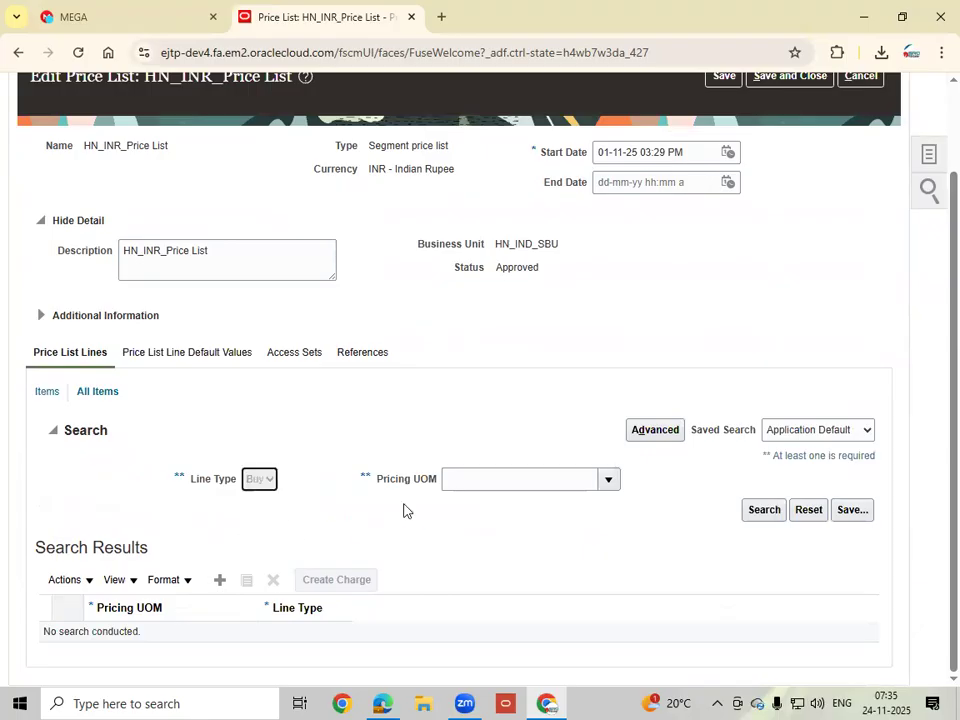
{"action": "left_click", "coordinate": [608, 481]}
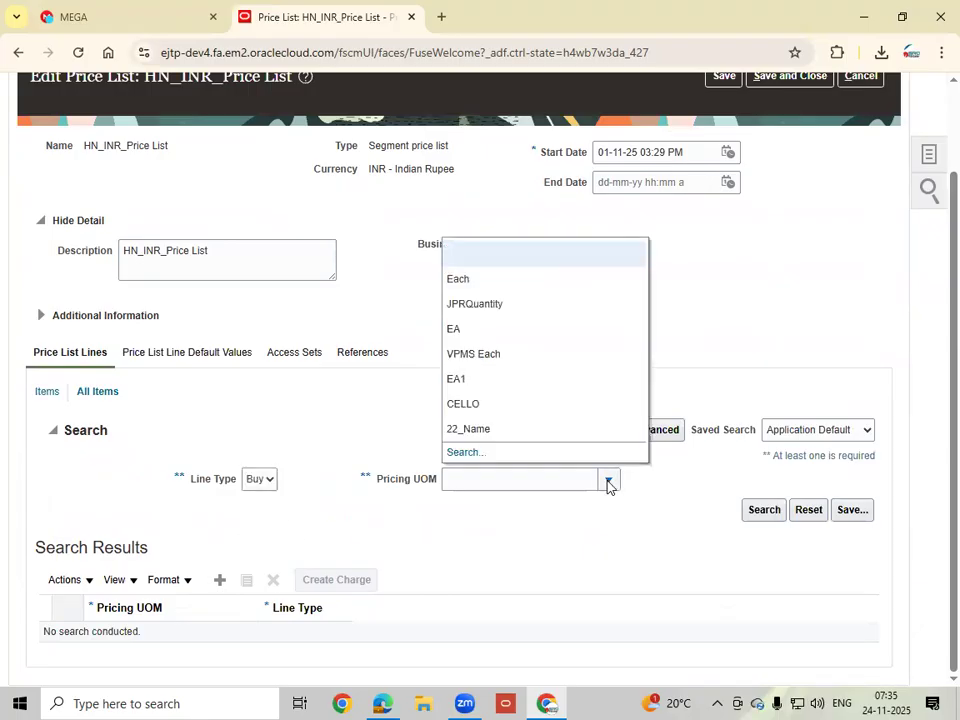
{"action": "left_click", "coordinate": [464, 377]}
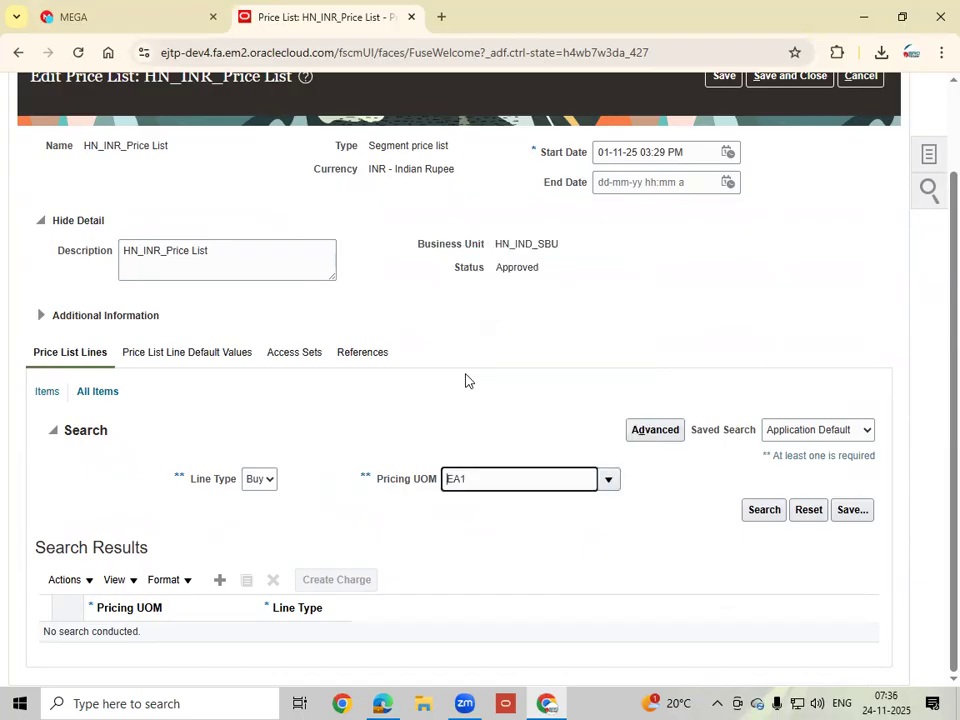
{"action": "left_click", "coordinate": [609, 481]}
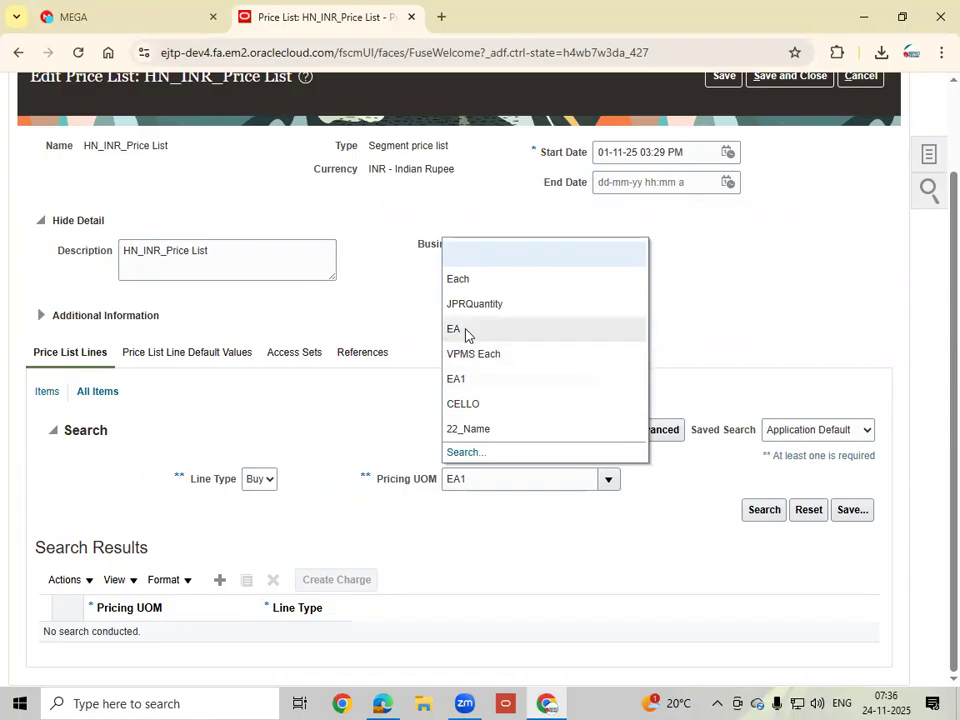
{"action": "left_click", "coordinate": [471, 383]}
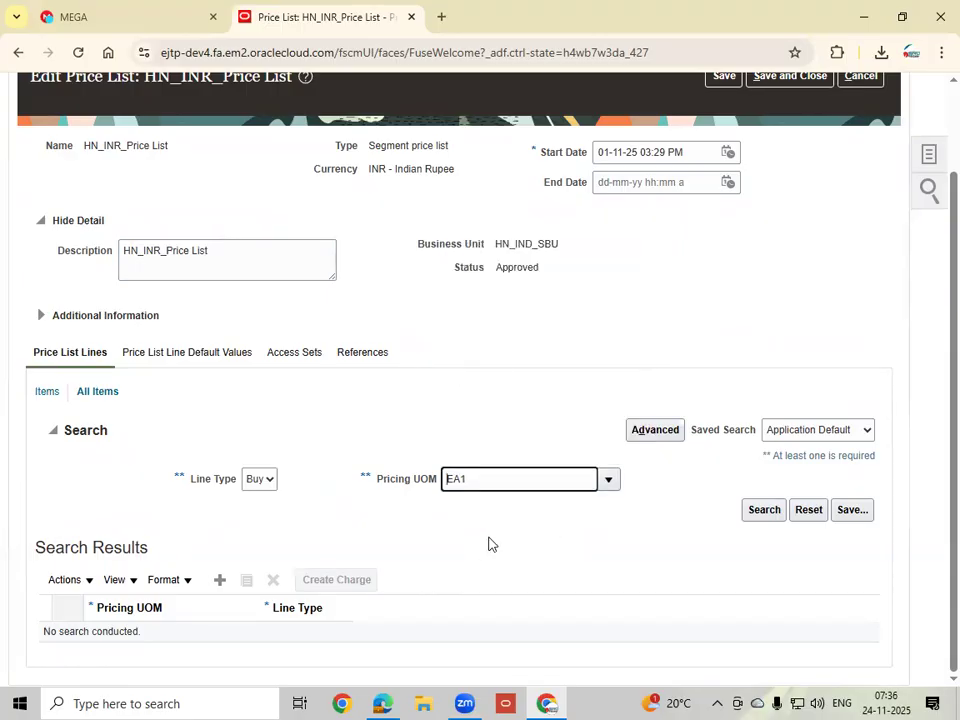
Step: Add an all-items price list line with pricing UOM EA1 and line type Buy, and create a charge for it
{"action": "left_click", "coordinate": [221, 580]}
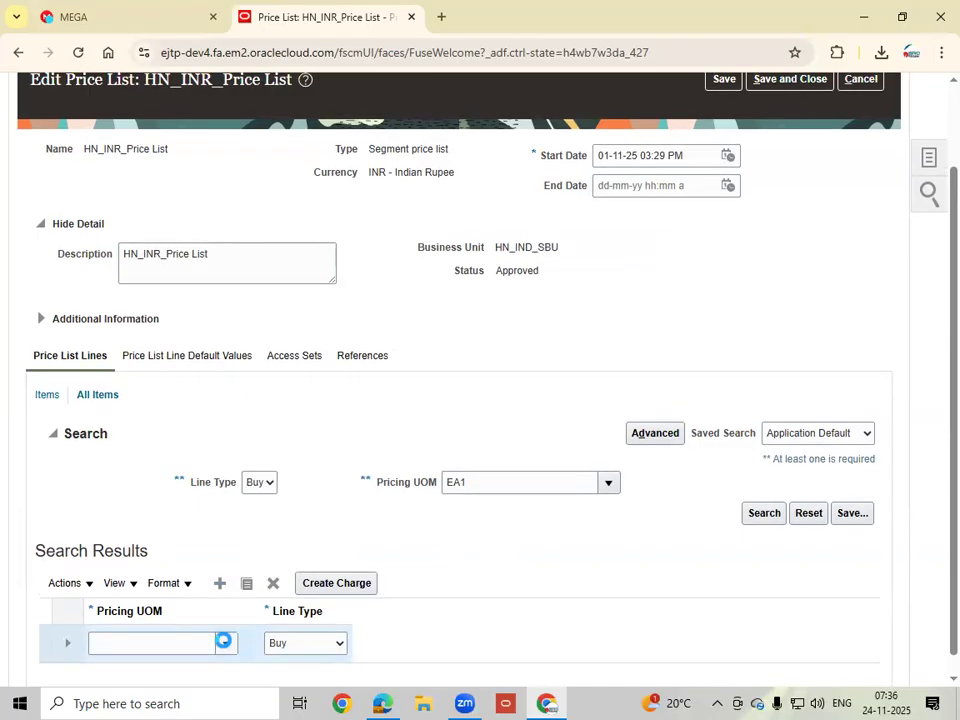
{"action": "left_click", "coordinate": [226, 643]}
{"action": "left_click", "coordinate": [143, 548]}
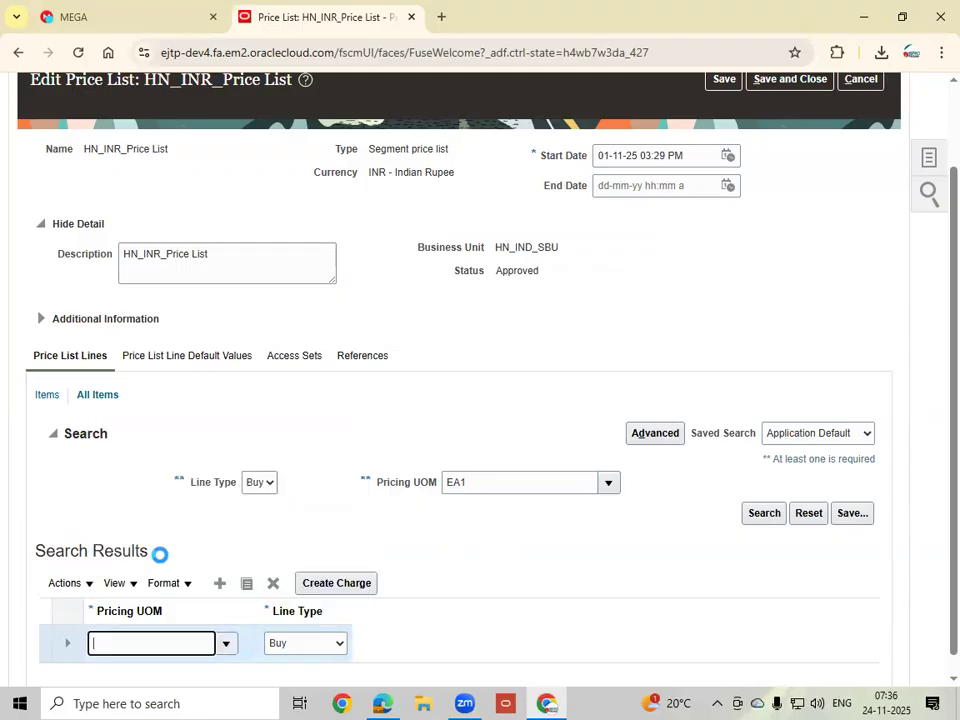
{"action": "scroll", "coordinate": [465, 521], "scroll_direction": "down", "scroll_amount": 1}
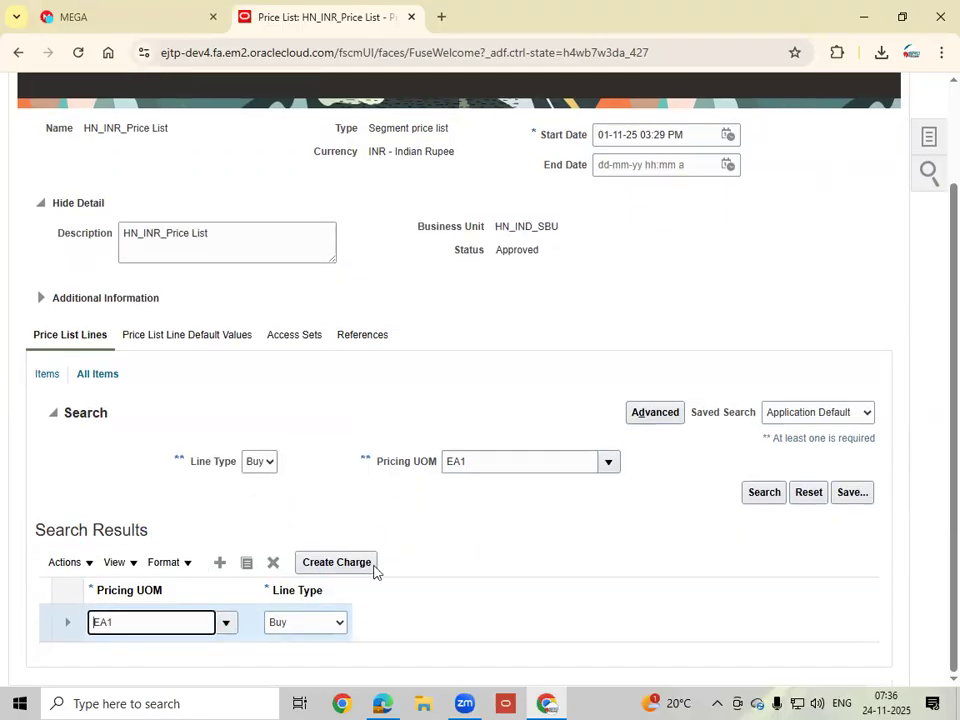
{"action": "left_click", "coordinate": [308, 568]}
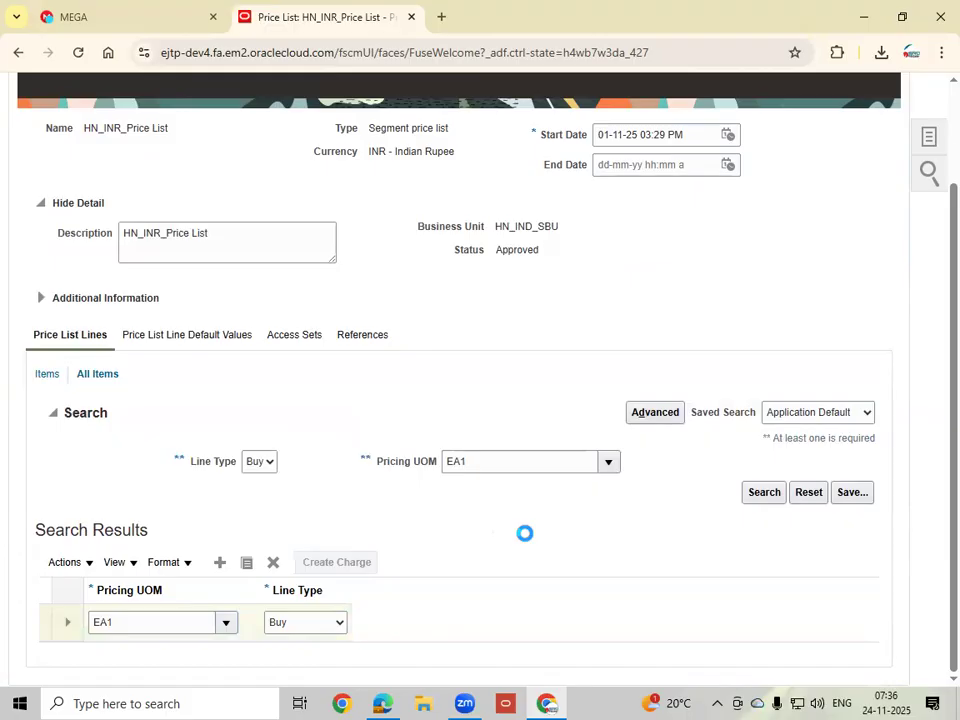
Step: Give the EA1 charge a base price of 150 INR, manual adjustment allowed and start date 01-11-25, and save the price list
{"action": "scroll", "coordinate": [525, 540], "scroll_direction": "down", "scroll_amount": 5}
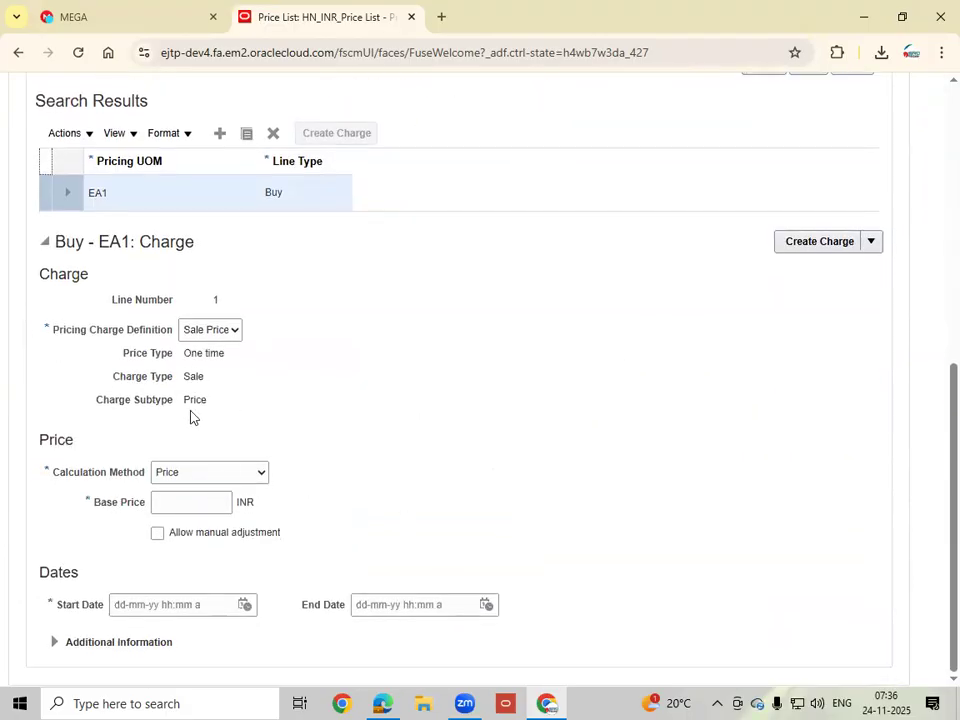
{"action": "left_click", "coordinate": [190, 500]}
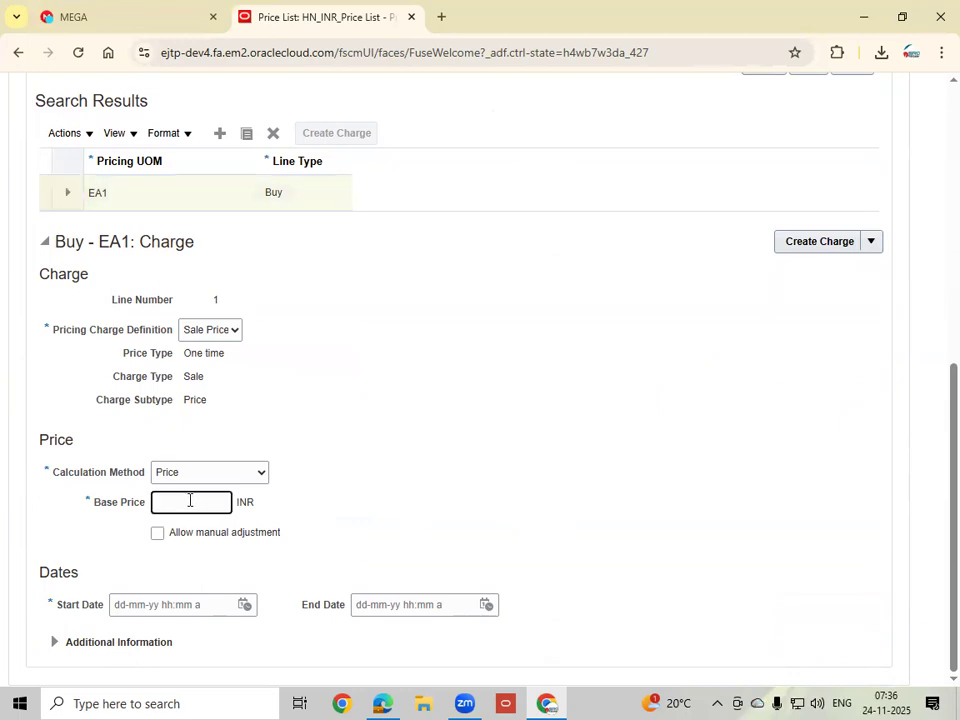
{"action": "type", "text": "150"}
{"action": "left_click", "coordinate": [225, 535]}
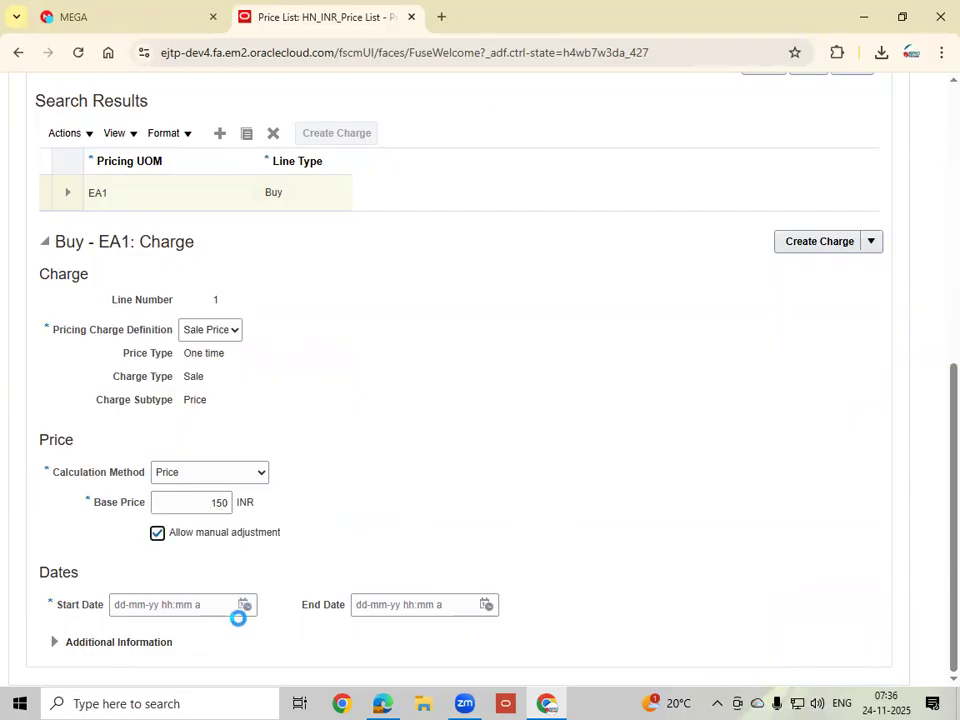
{"action": "left_click", "coordinate": [244, 606]}
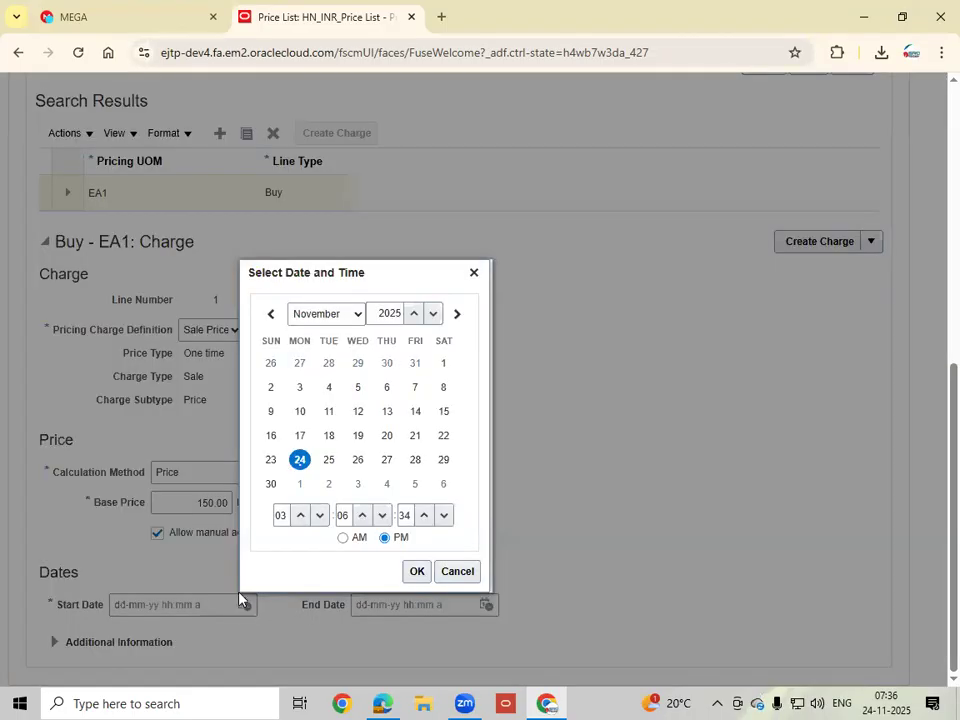
{"action": "left_click", "coordinate": [443, 363]}
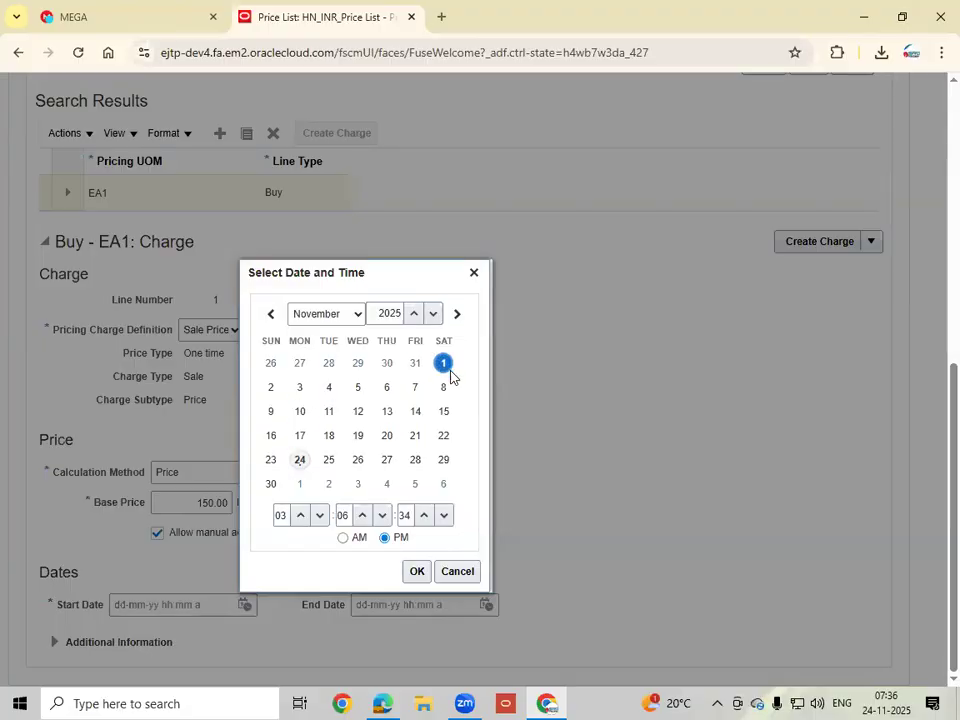
{"action": "left_click", "coordinate": [416, 571]}
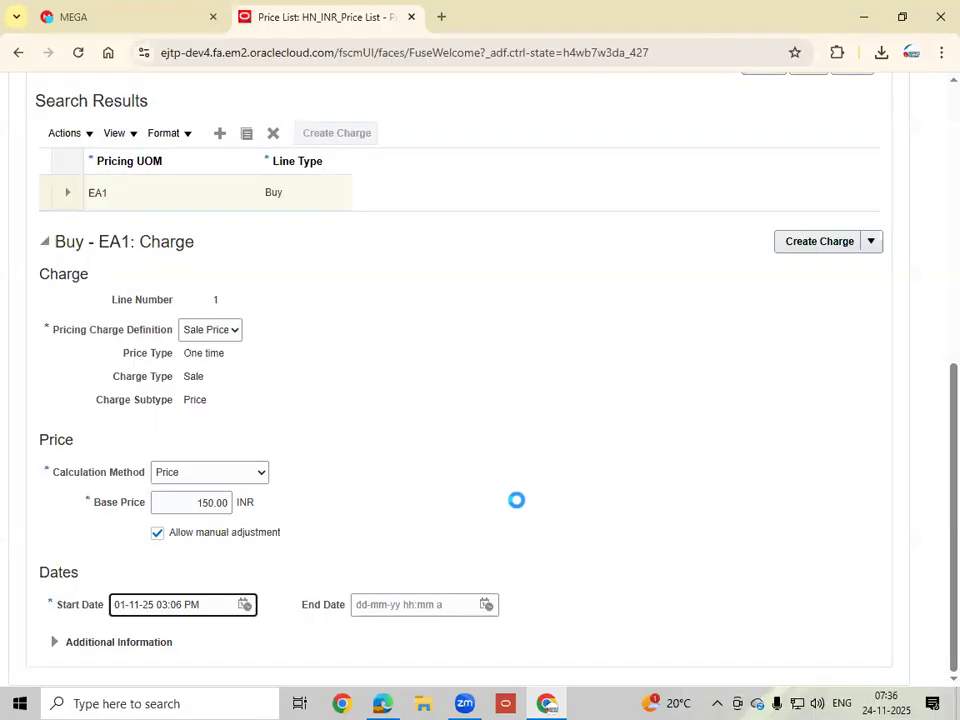
{"action": "scroll", "coordinate": [519, 507], "scroll_direction": "up", "scroll_amount": 6}
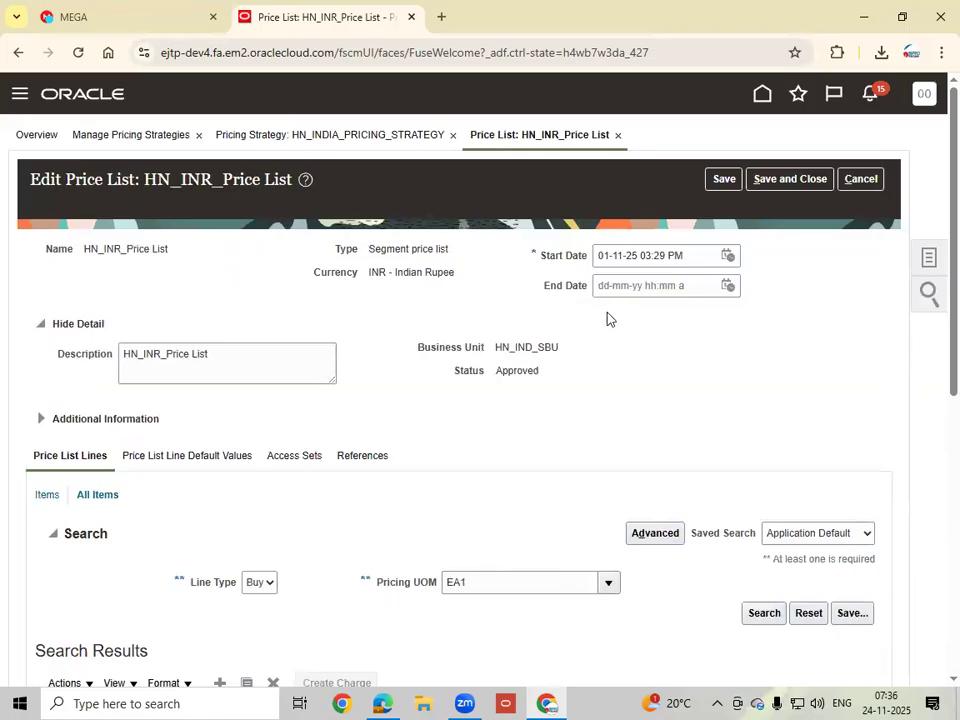
{"action": "left_click", "coordinate": [727, 180]}
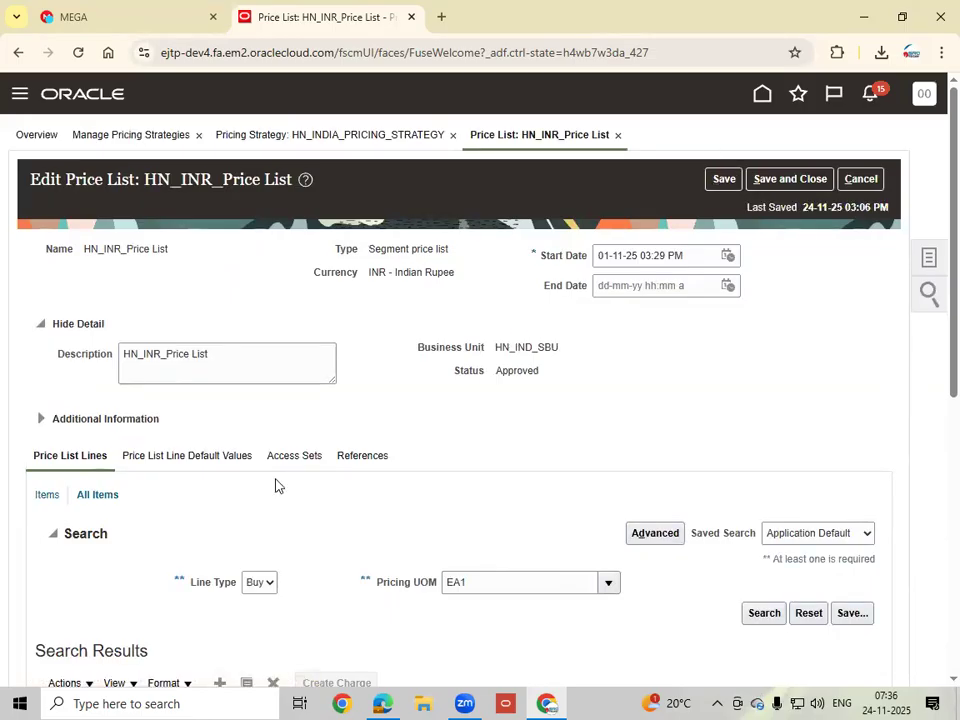
Step: Add a second all-items line with pricing UOM EA and line type Buy, and create its charge
{"action": "scroll", "coordinate": [276, 485], "scroll_direction": "down", "scroll_amount": 3}
{"action": "left_click", "coordinate": [221, 351]}
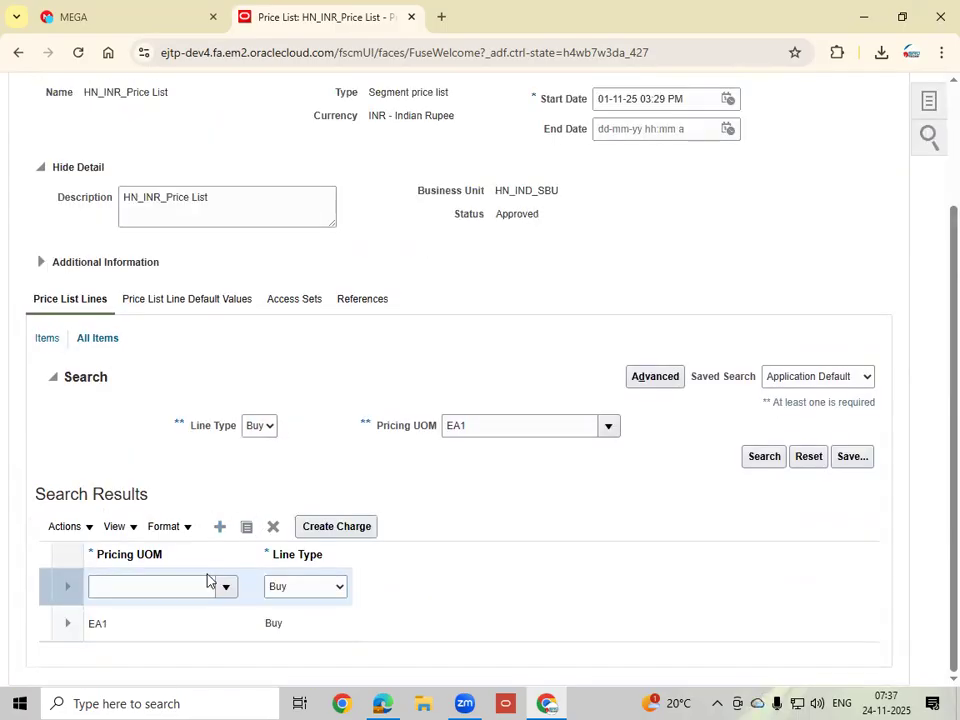
{"action": "left_click", "coordinate": [226, 586]}
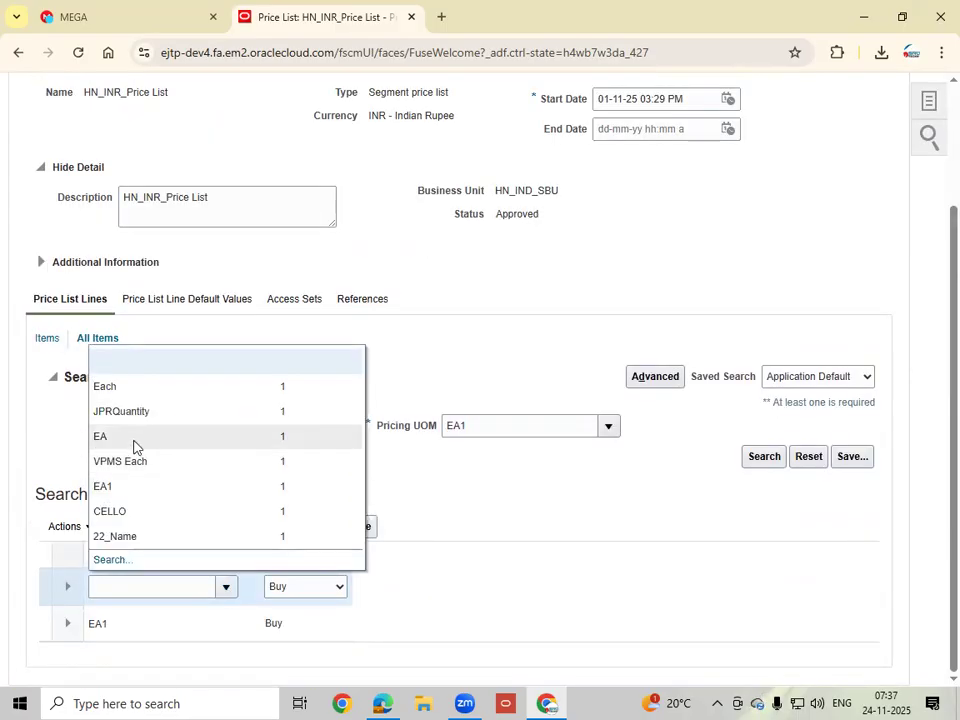
{"action": "left_click", "coordinate": [134, 440]}
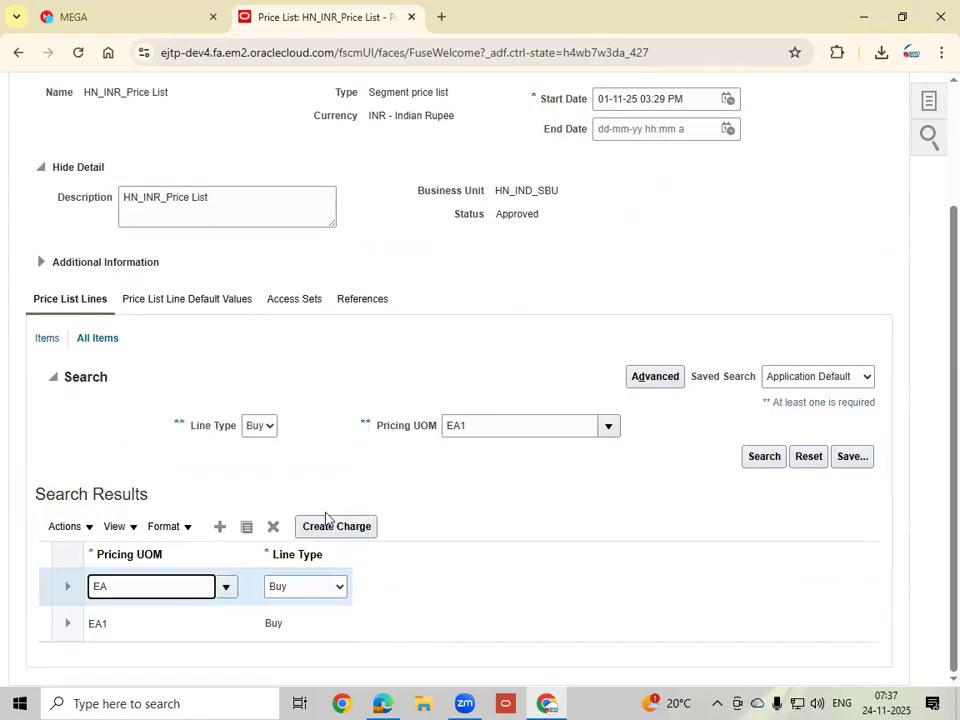
{"action": "left_click", "coordinate": [328, 524]}
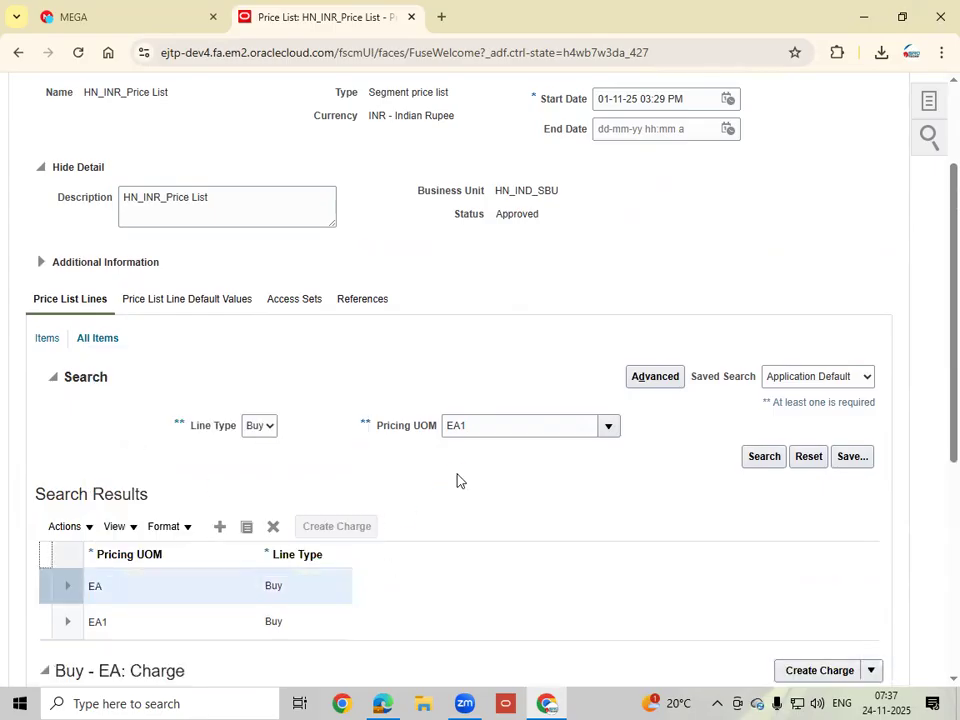
Step: Give the EA charge a base price of 200 INR, allow manual adjustment and set its start date to 01-11-25
{"action": "scroll", "coordinate": [460, 481], "scroll_direction": "down", "scroll_amount": 5}
{"action": "left_click", "coordinate": [208, 513]}
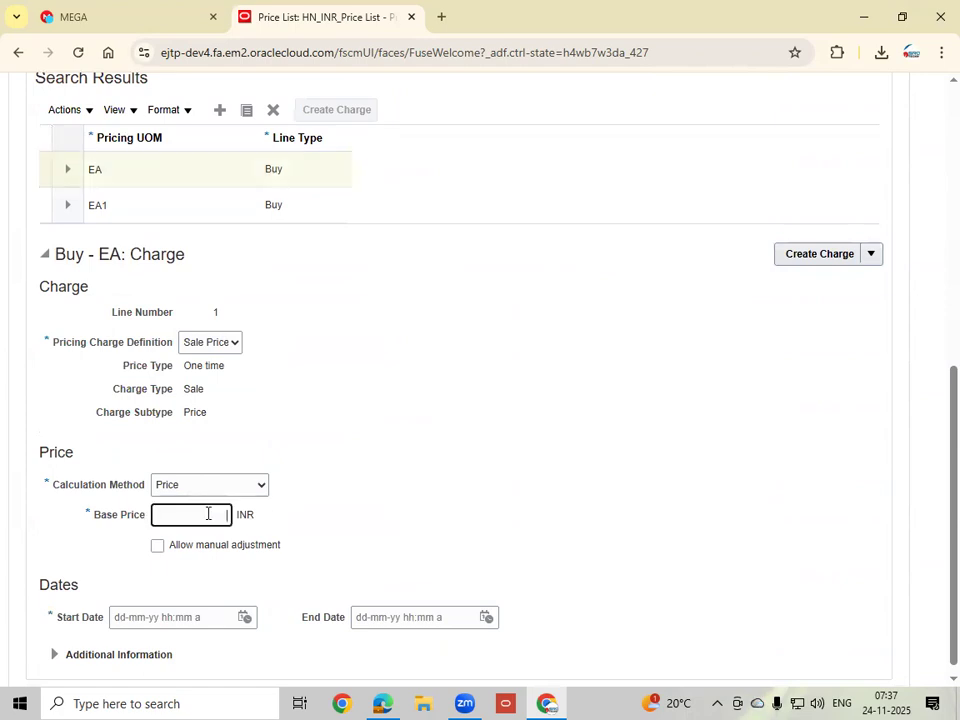
{"action": "type", "text": "200"}
{"action": "left_click", "coordinate": [194, 553]}
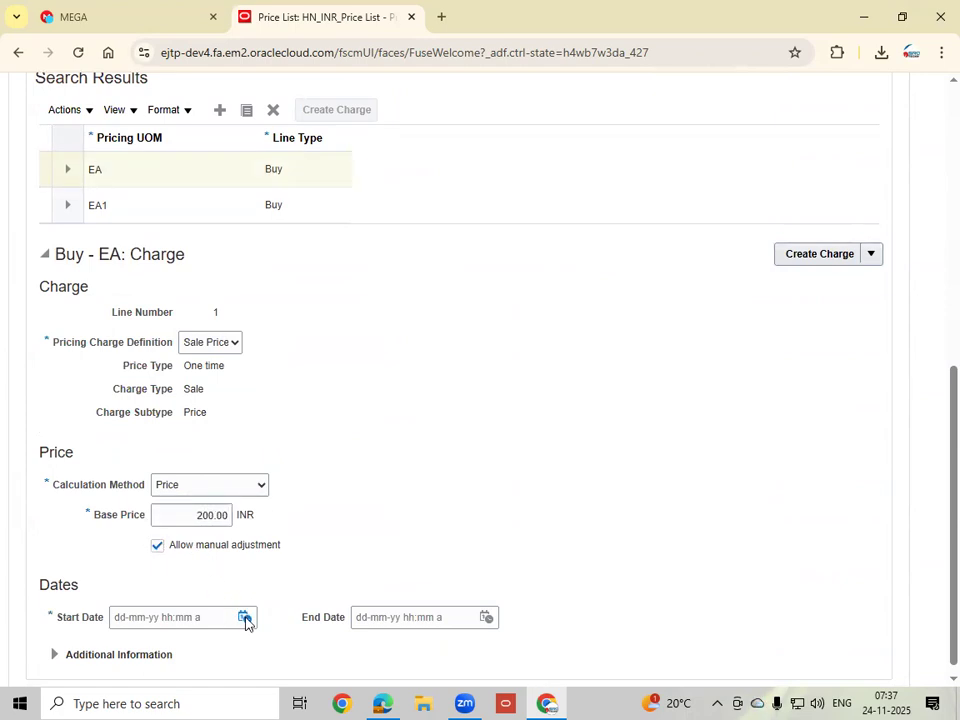
{"action": "left_click", "coordinate": [245, 617]}
{"action": "left_click", "coordinate": [444, 378]}
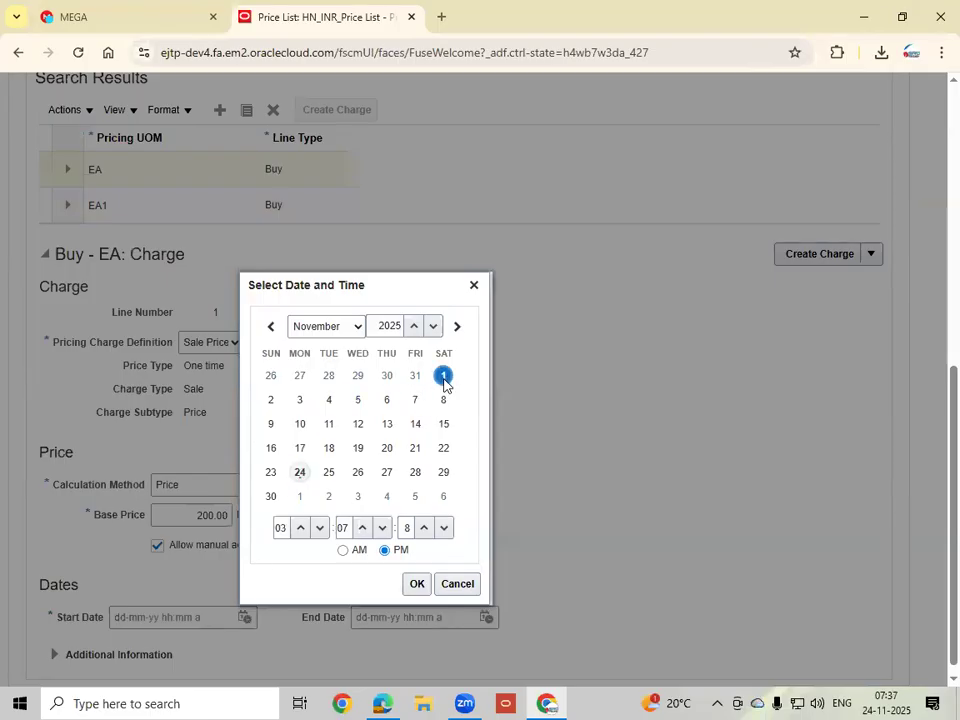
{"action": "left_click", "coordinate": [416, 584]}
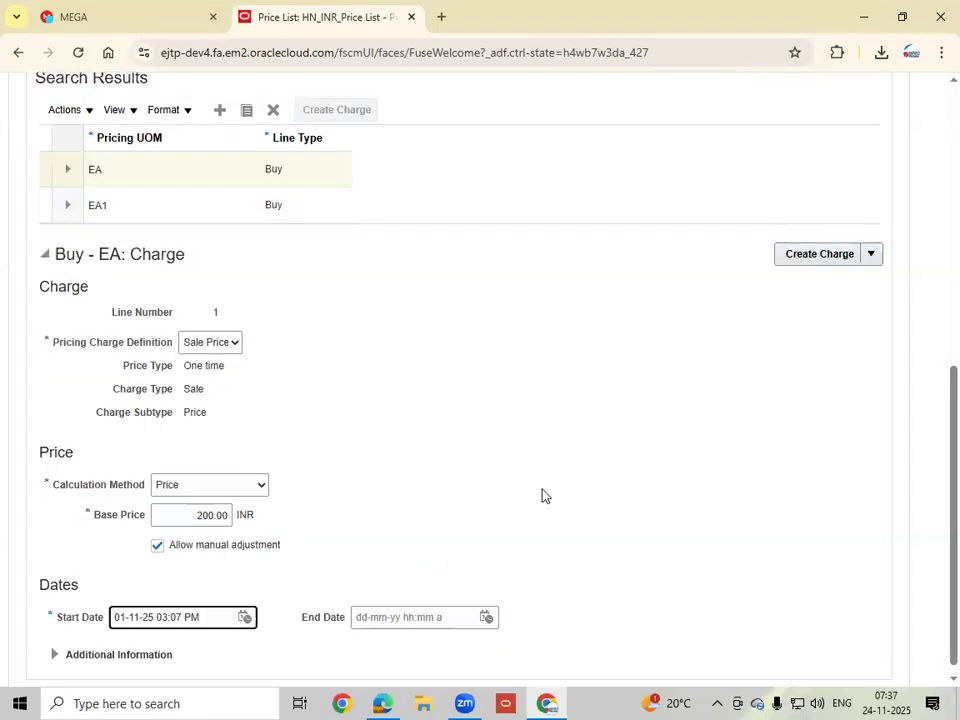
Step: Save HN_INR_Price List and close it to return to HN_INDIA_PRICING_STRATEGY
{"action": "scroll", "coordinate": [543, 490], "scroll_direction": "up", "scroll_amount": 10}
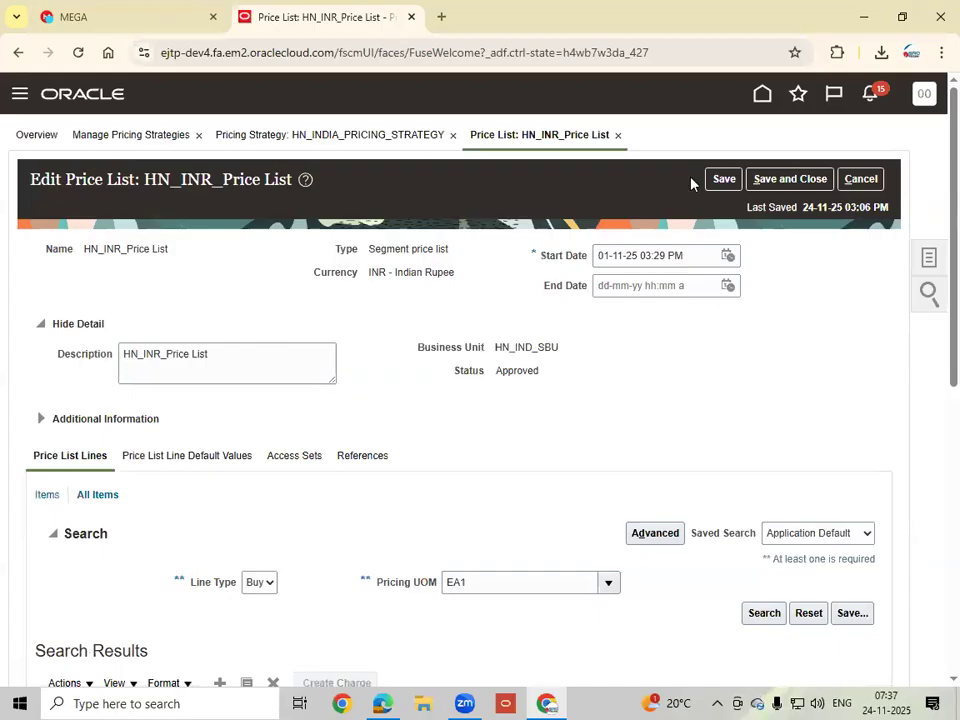
{"action": "left_click", "coordinate": [718, 179]}
{"action": "left_click", "coordinate": [814, 181]}
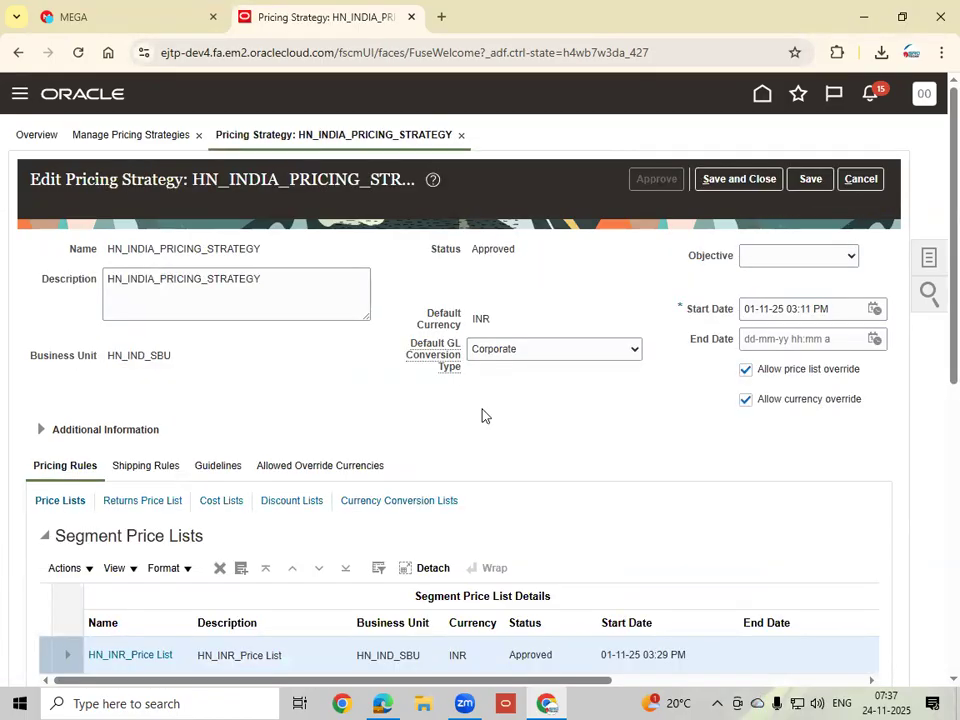
Step: Review the price lists attached to HN_INDIA_PRICING_STRATEGY, and save and close the strategy
{"action": "scroll", "coordinate": [480, 413], "scroll_direction": "down", "scroll_amount": 3}
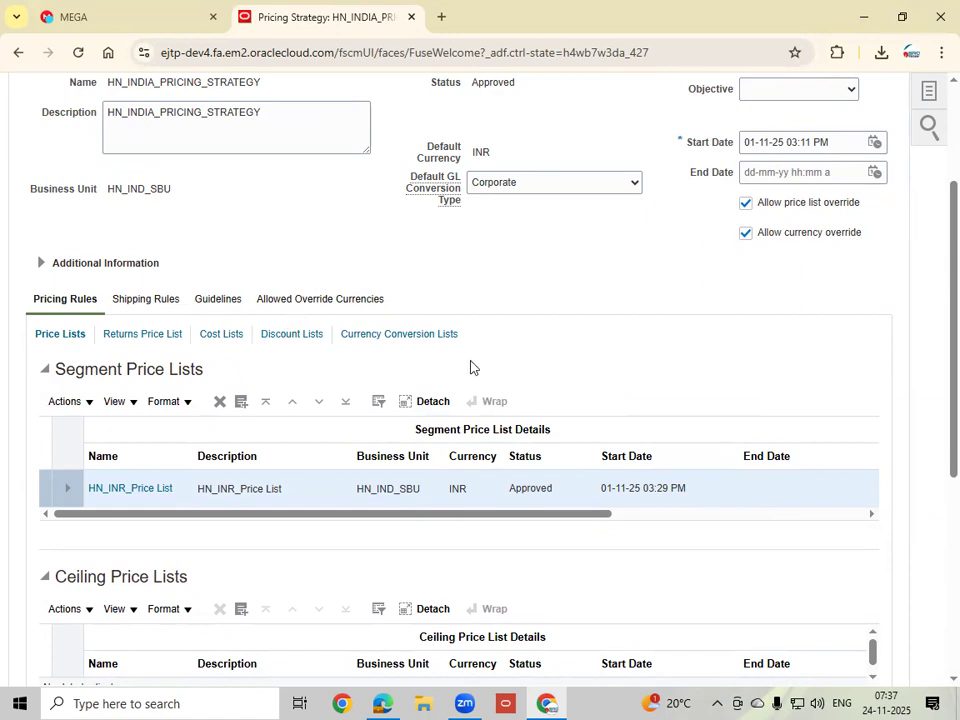
{"action": "scroll", "coordinate": [471, 367], "scroll_direction": "down", "scroll_amount": 5}
{"action": "scroll", "coordinate": [471, 367], "scroll_direction": "up", "scroll_amount": 8}
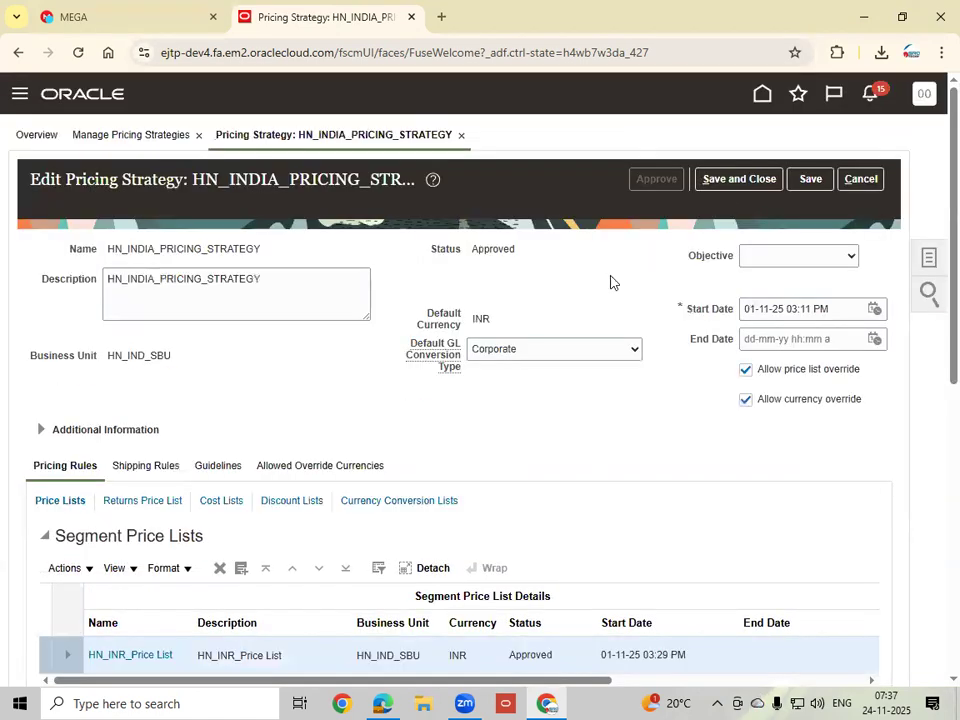
{"action": "left_click", "coordinate": [766, 177]}
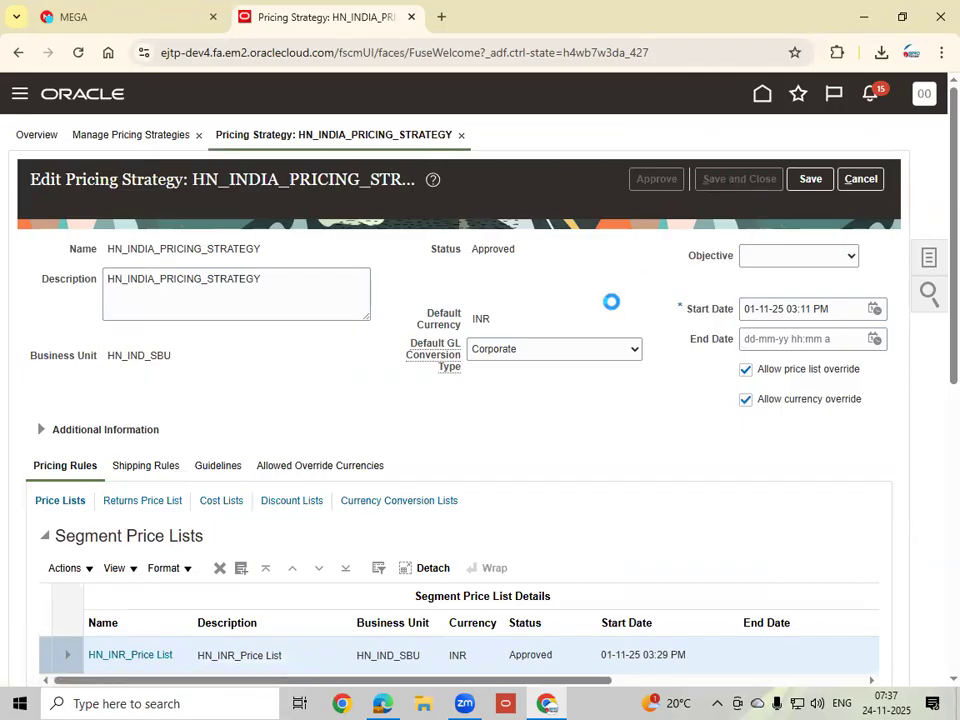
Step: In the pricing strategy assignments, set the HN_INDIA_INR_PRICING_SEGMENT rule's transaction type to Sales order, and save and close the assignments
{"action": "left_click", "coordinate": [934, 258]}
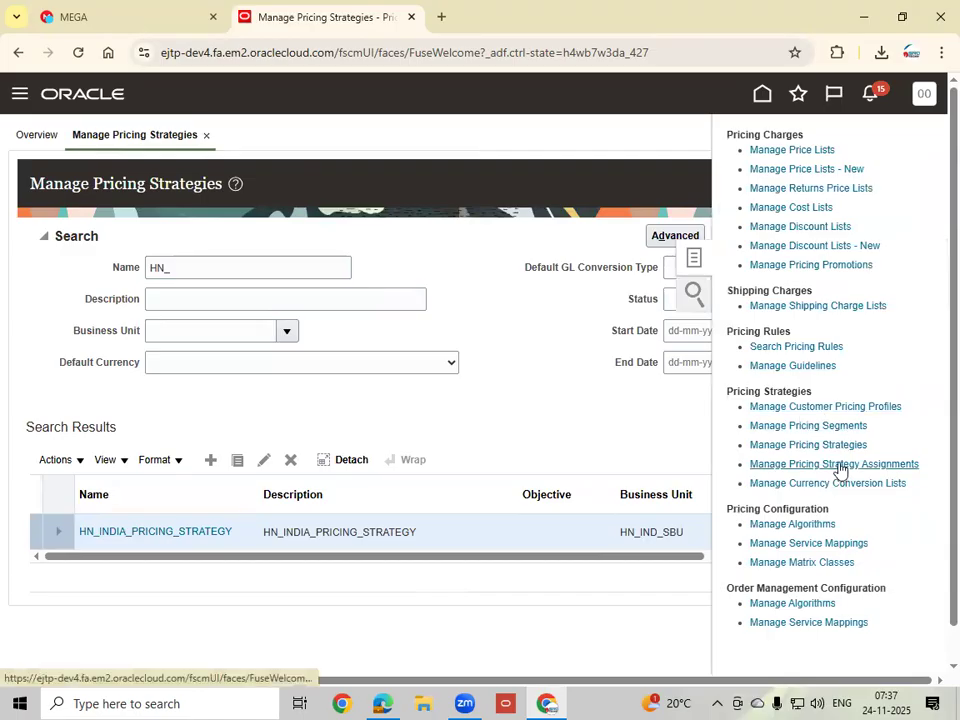
{"action": "left_click", "coordinate": [840, 465]}
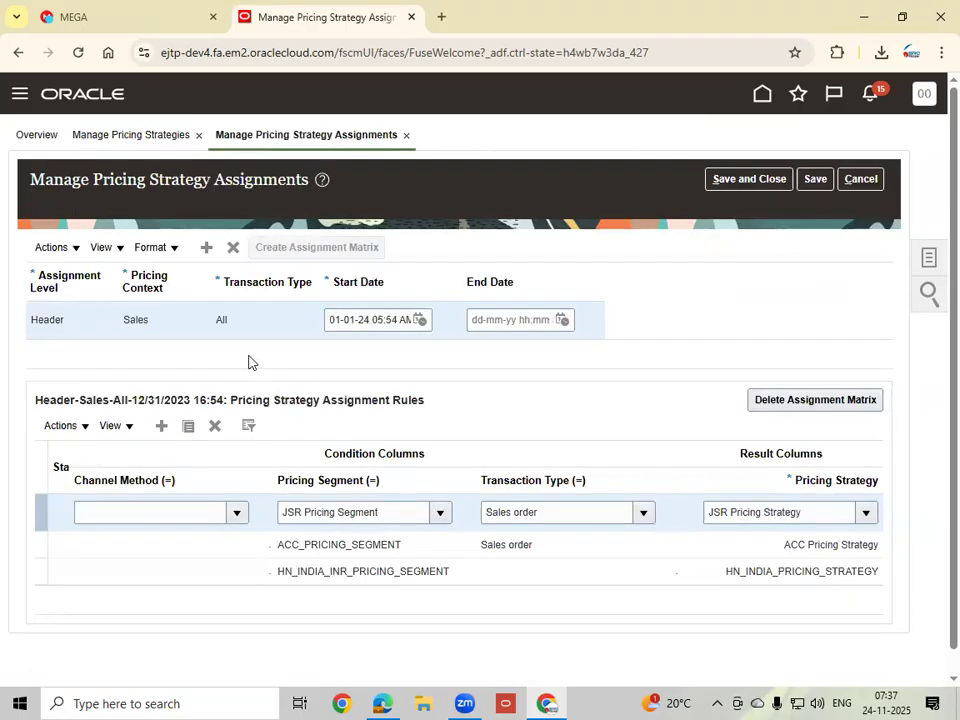
{"action": "left_click", "coordinate": [231, 570]}
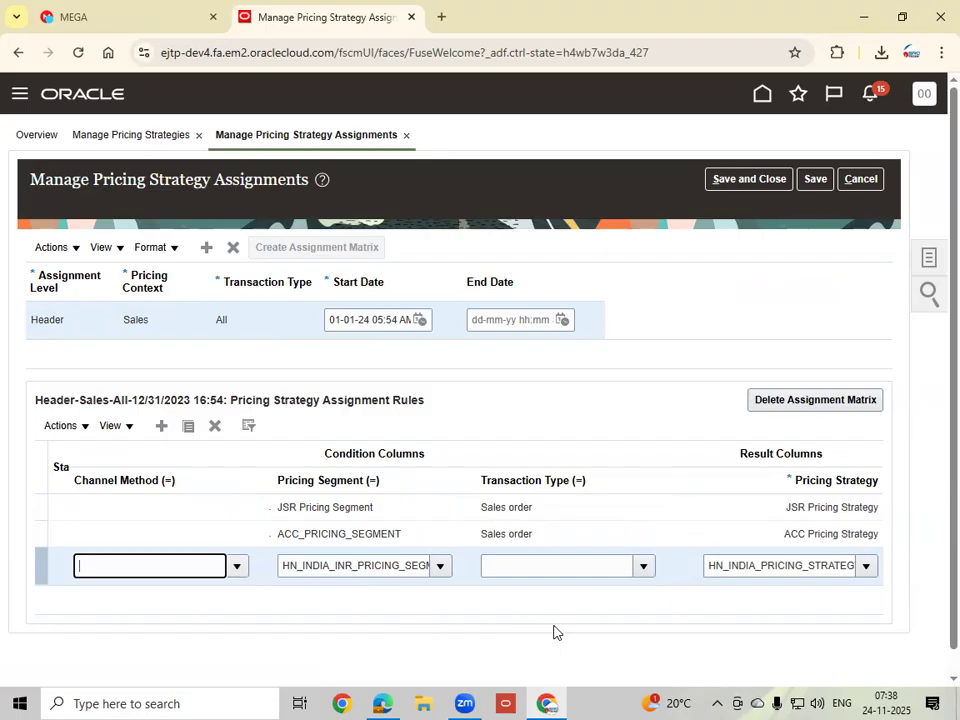
{"action": "left_click", "coordinate": [647, 566]}
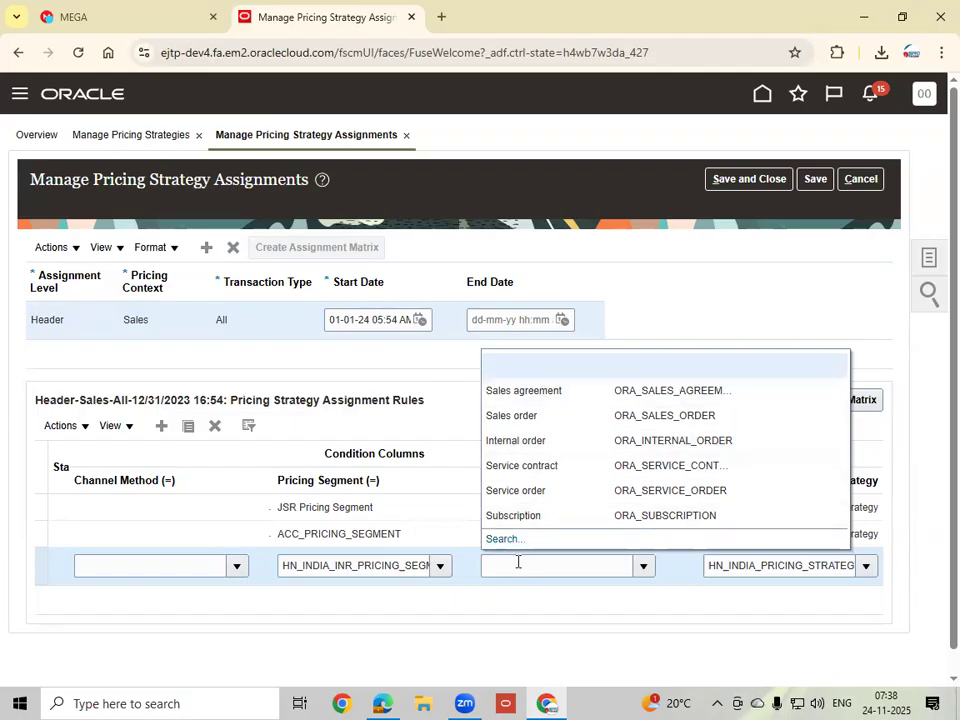
{"action": "left_click", "coordinate": [557, 418]}
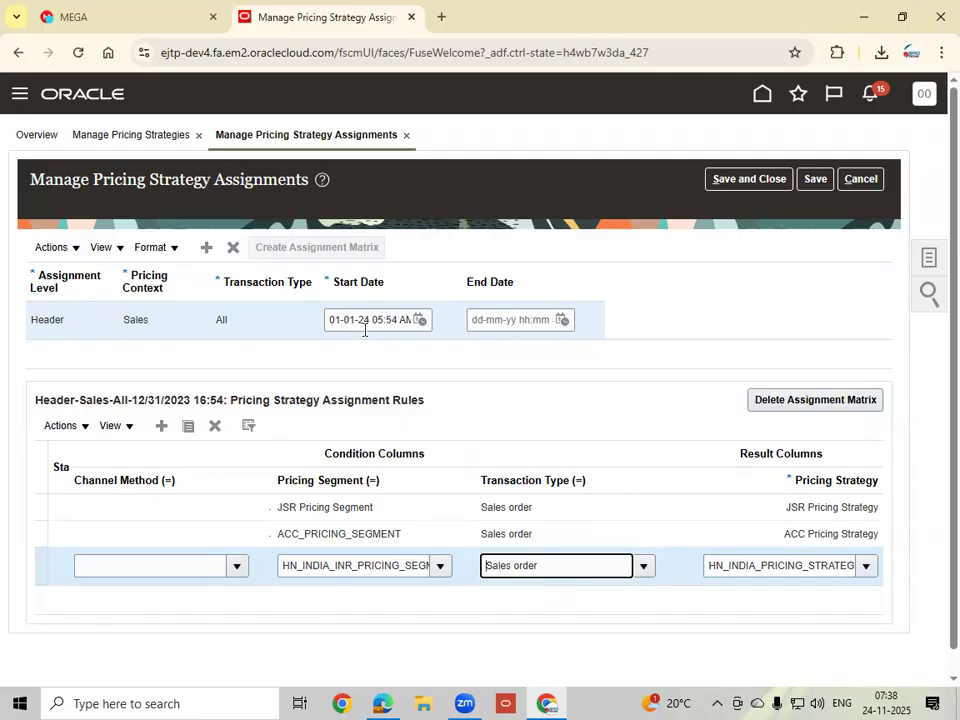
{"action": "left_click", "coordinate": [815, 178]}
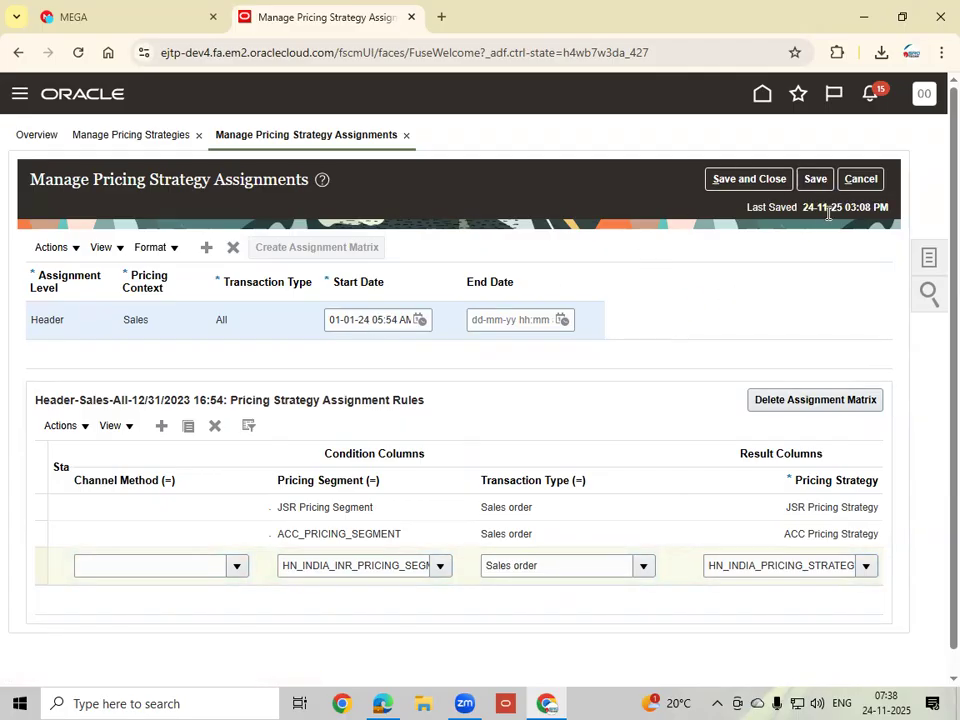
{"action": "left_click", "coordinate": [756, 181]}
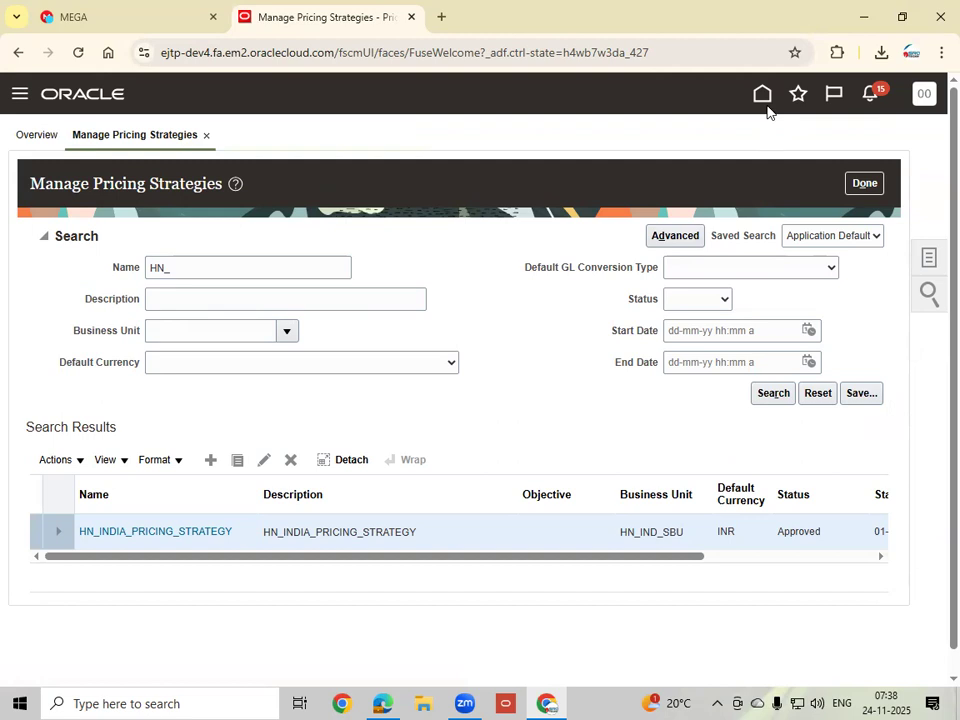
Step: Open the ejtp-dev4.fa.em2.oraclecloud.com site in a new browser tab
{"action": "left_click", "coordinate": [443, 26]}
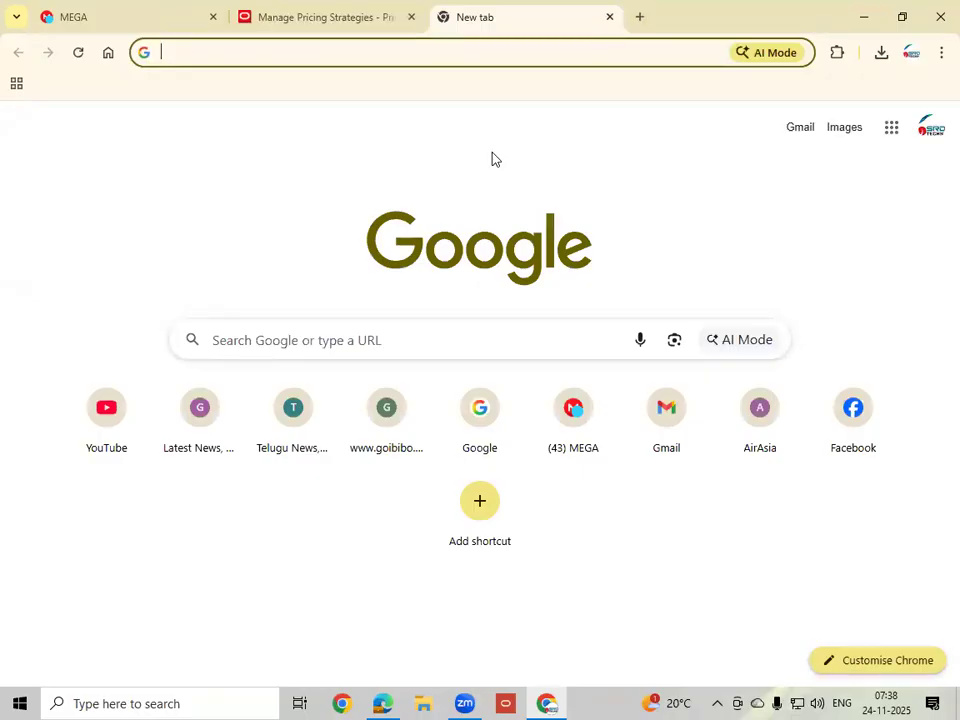
{"action": "type", "text": "ej"}
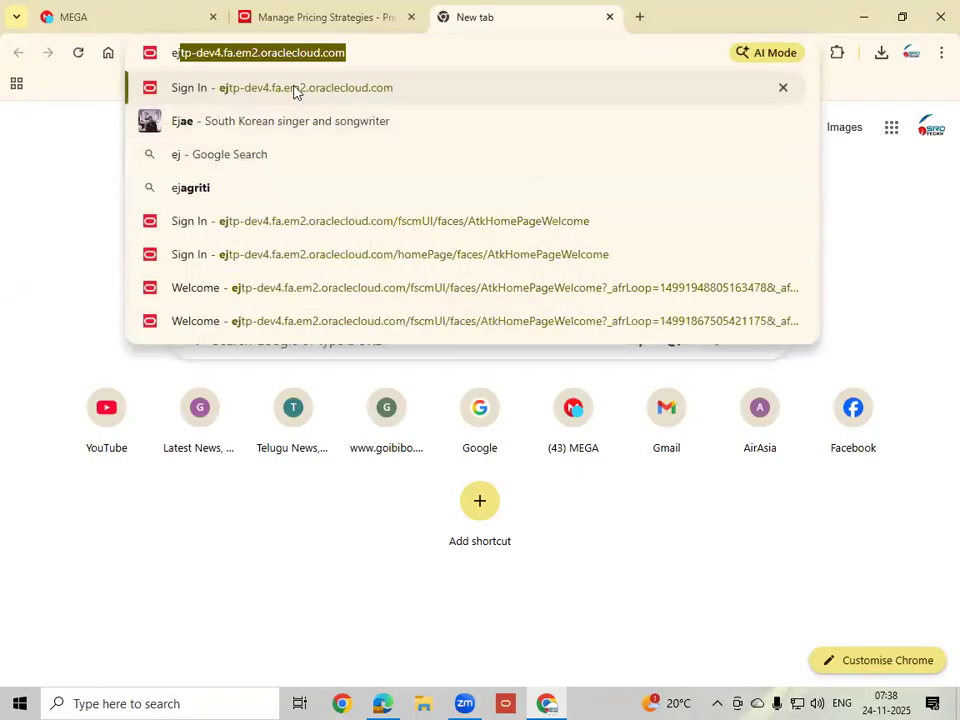
Step: Open ejtp-dev4.fa.em2.oraclecloud.com and go to the Order Management overview, checking its available tasks
{"action": "left_click", "coordinate": [295, 90]}
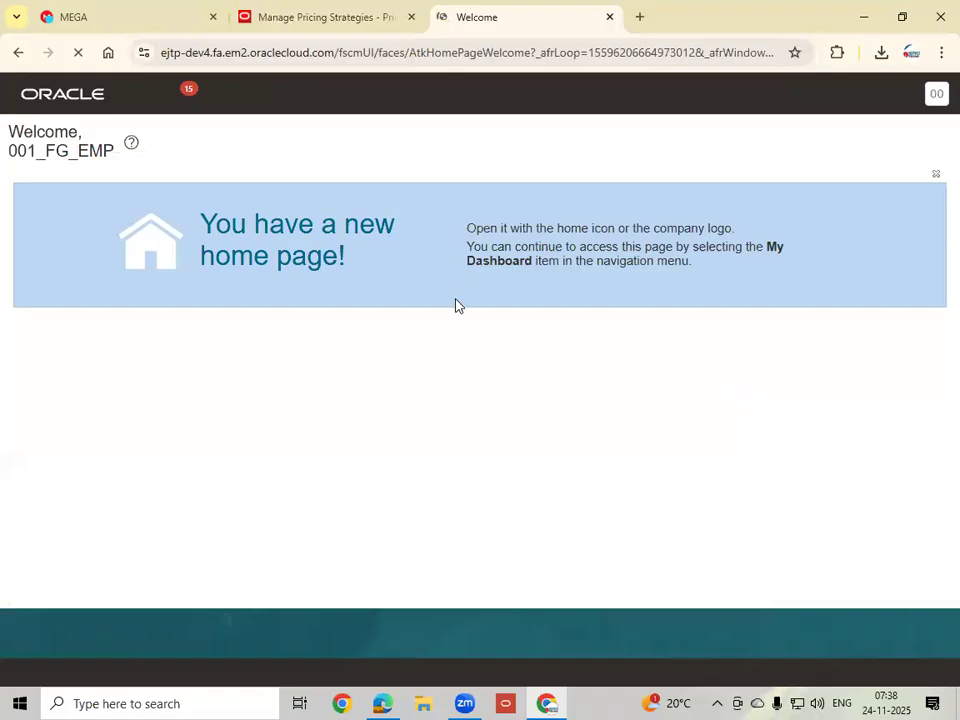
{"action": "left_click", "coordinate": [774, 97]}
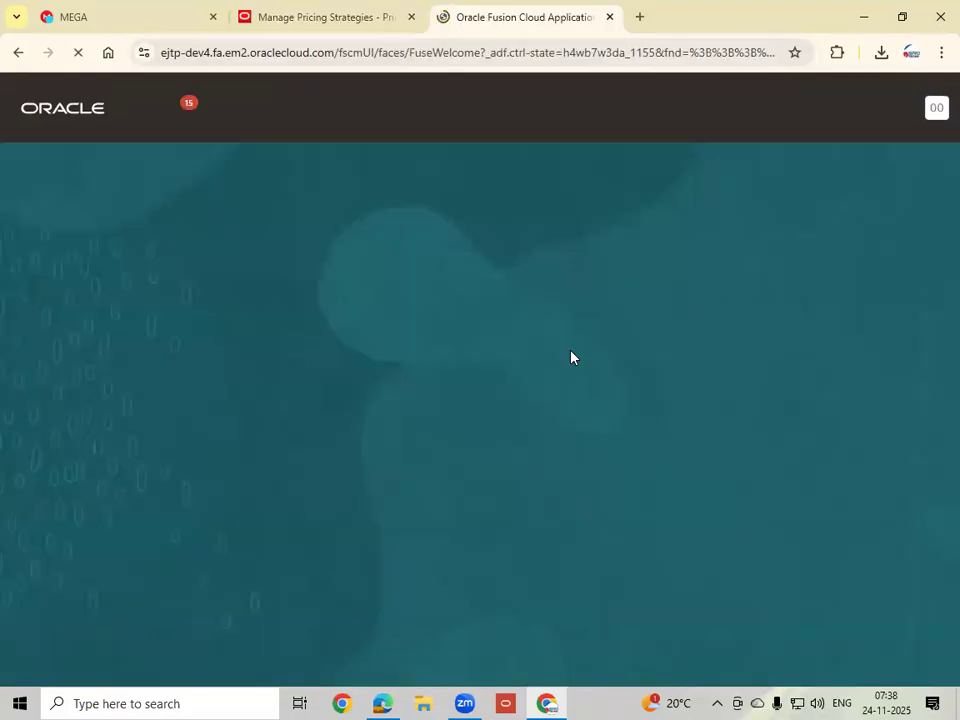
{"action": "left_click", "coordinate": [615, 430]}
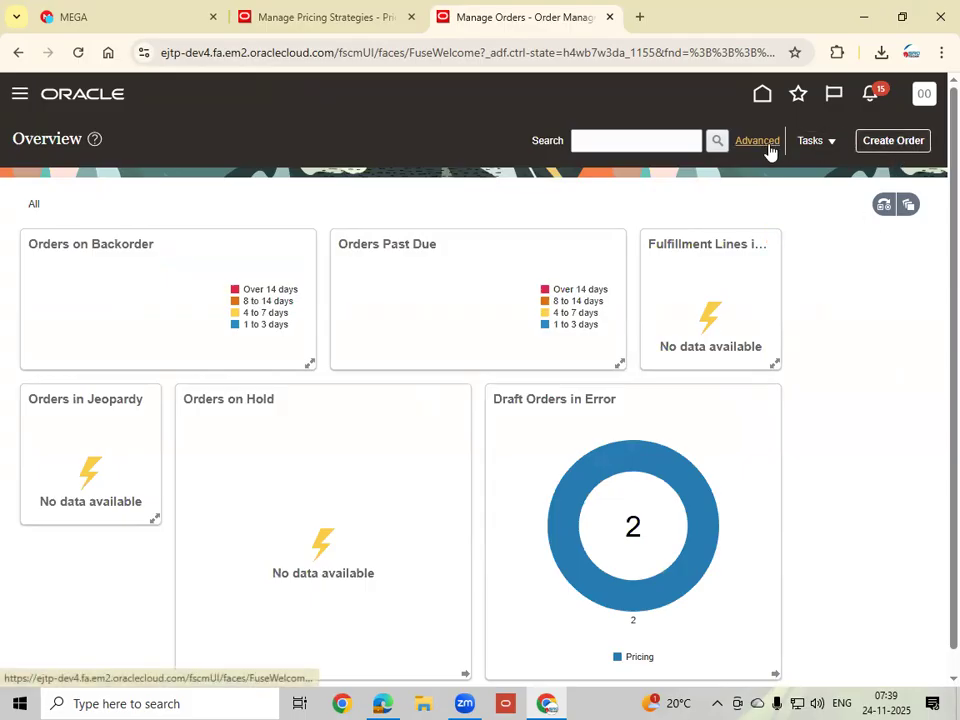
{"action": "left_click", "coordinate": [823, 144]}
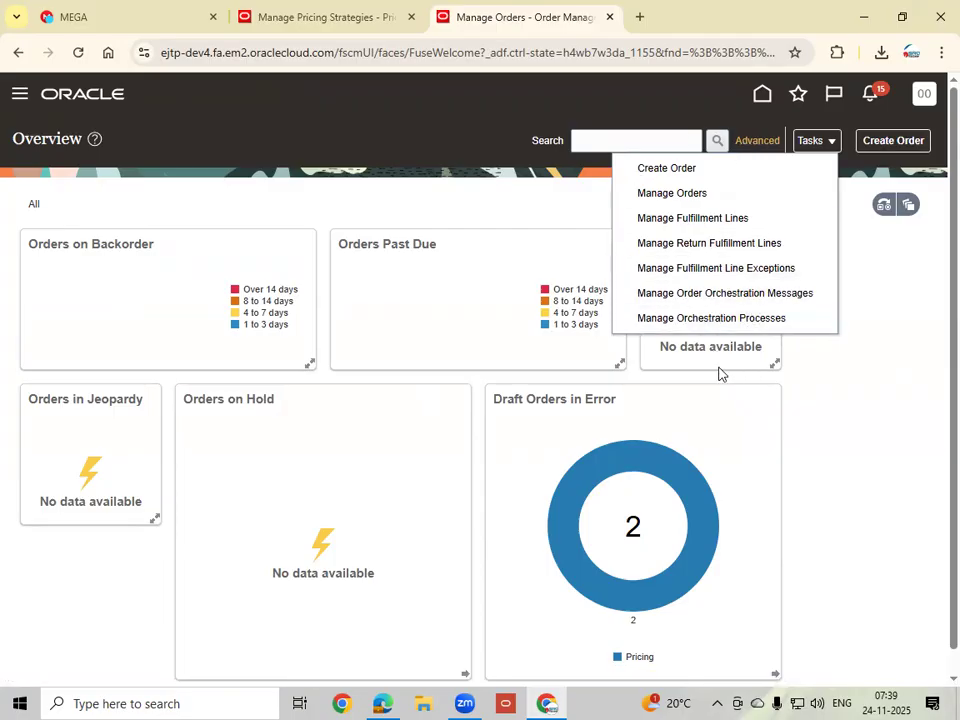
Step: Start a new sales order and select HN_Customer1 as the customer
{"action": "left_click", "coordinate": [893, 140]}
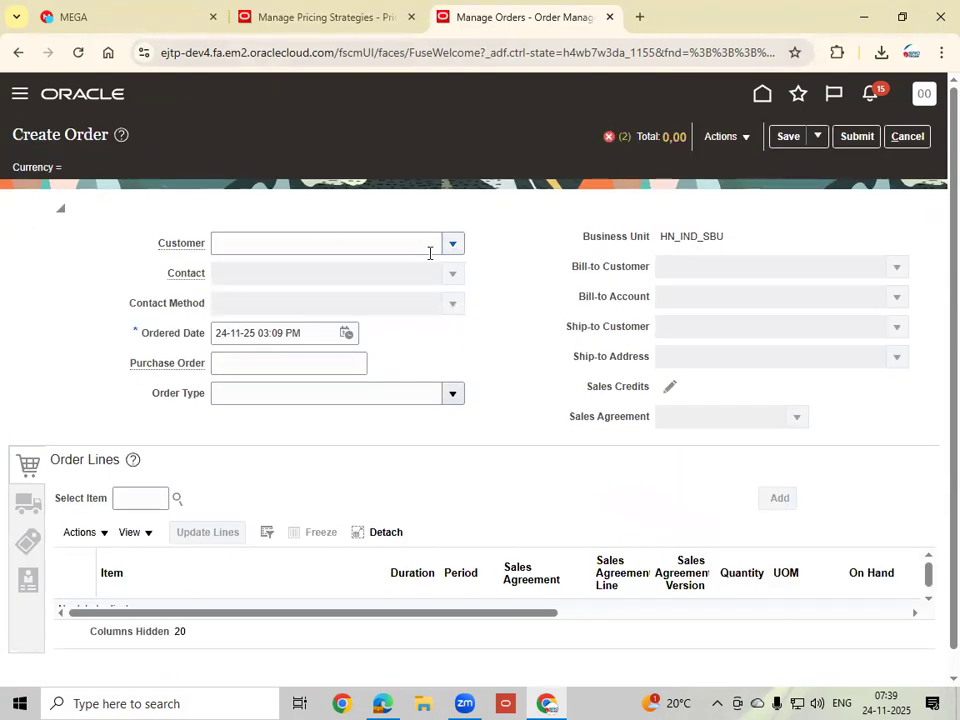
{"action": "left_click", "coordinate": [329, 240]}
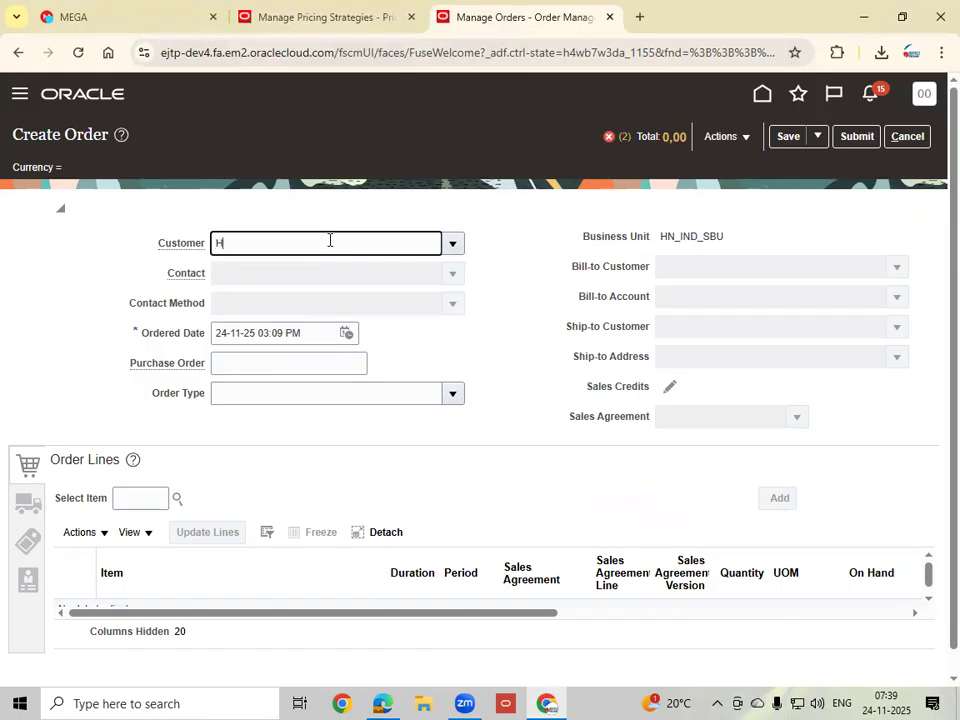
{"action": "key", "text": "Tab"}
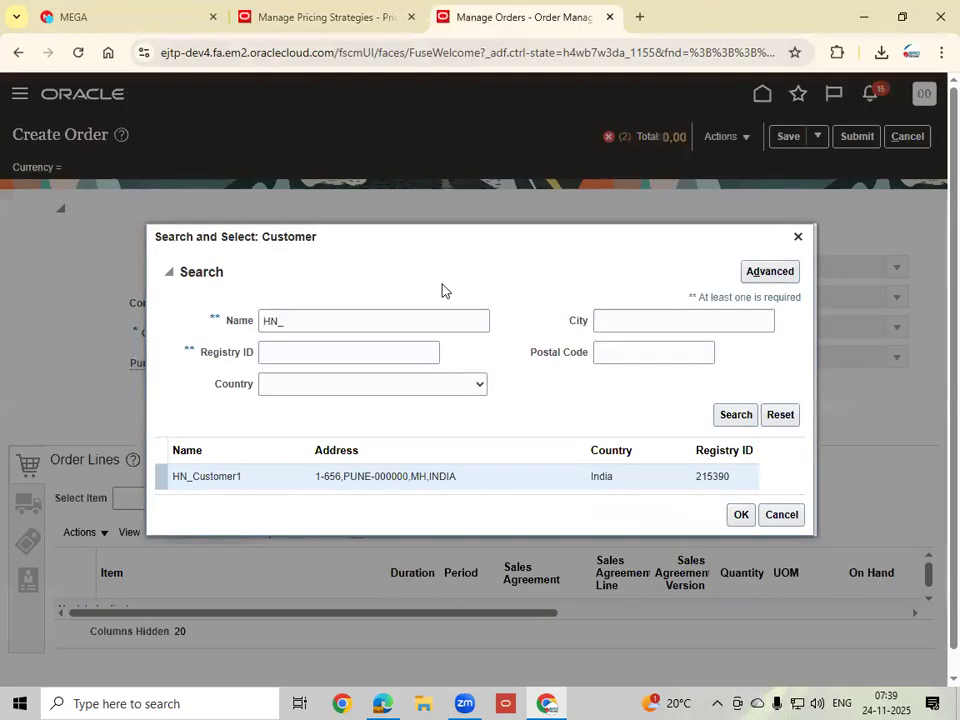
{"action": "double_click", "coordinate": [287, 480]}
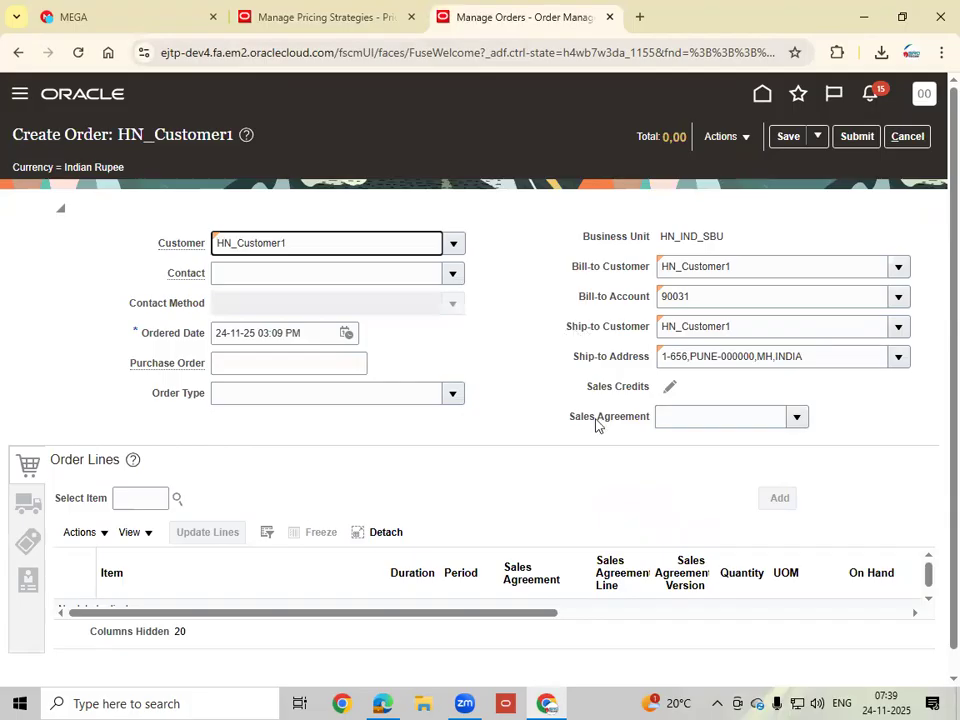
Step: Choose item HN_Nut-5 for the order line with quantity 1 and unit of measure EA
{"action": "left_click", "coordinate": [156, 497]}
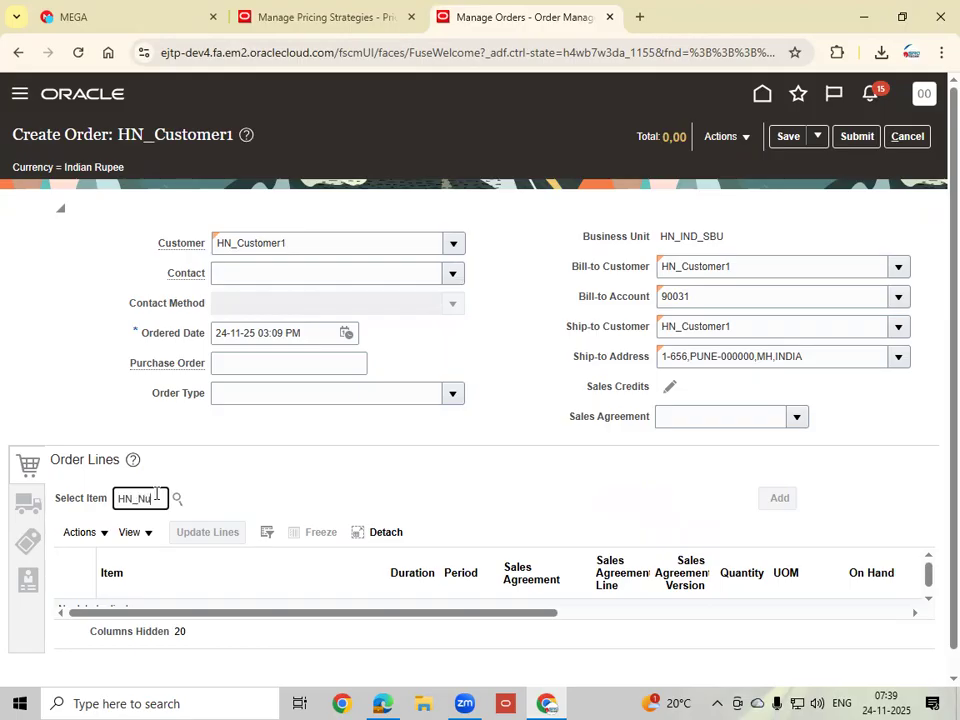
{"action": "left_click", "coordinate": [222, 483]}
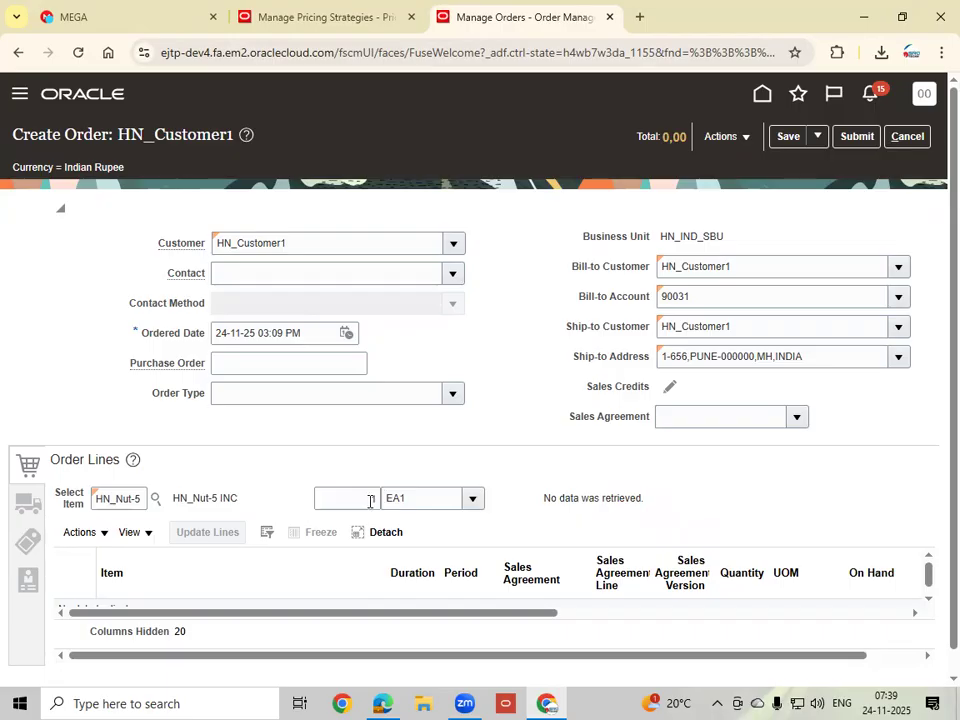
{"action": "left_click", "coordinate": [375, 497]}
{"action": "left_click", "coordinate": [472, 498]}
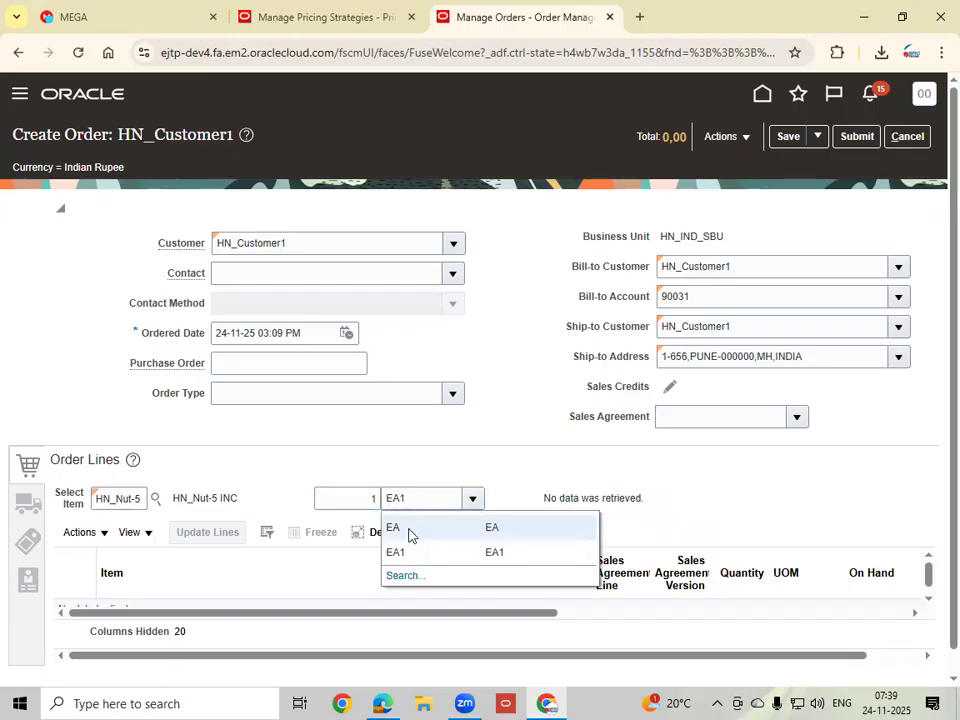
{"action": "left_click", "coordinate": [411, 533]}
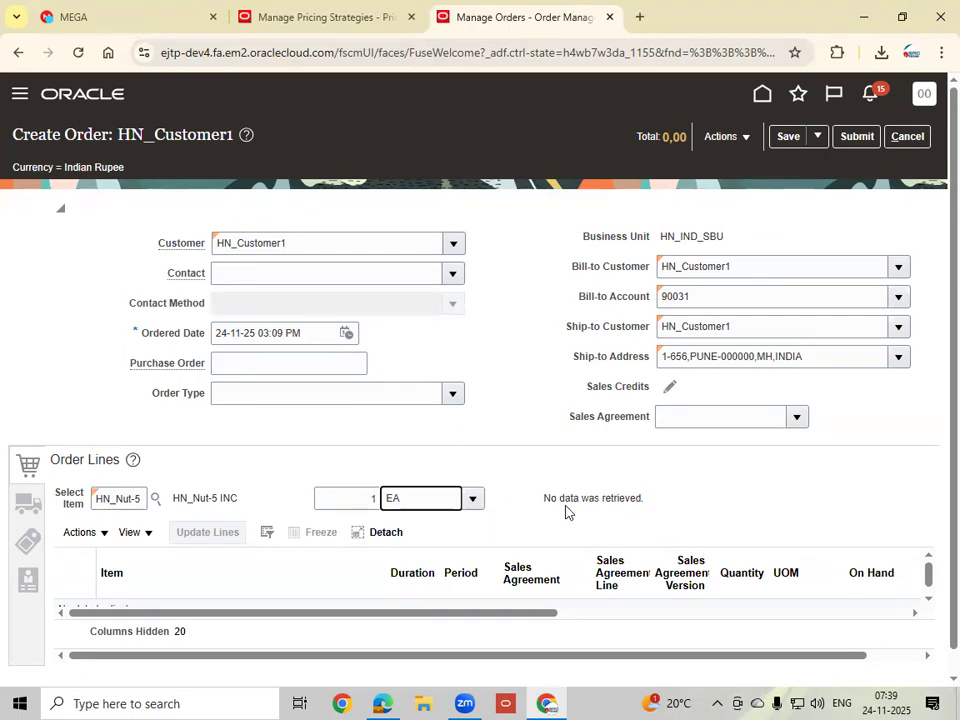
Step: Examine the order line area for the selected item's price information and the option to add the line
{"action": "left_click_drag", "start_coordinate": [492, 618], "coordinate": [744, 609]}
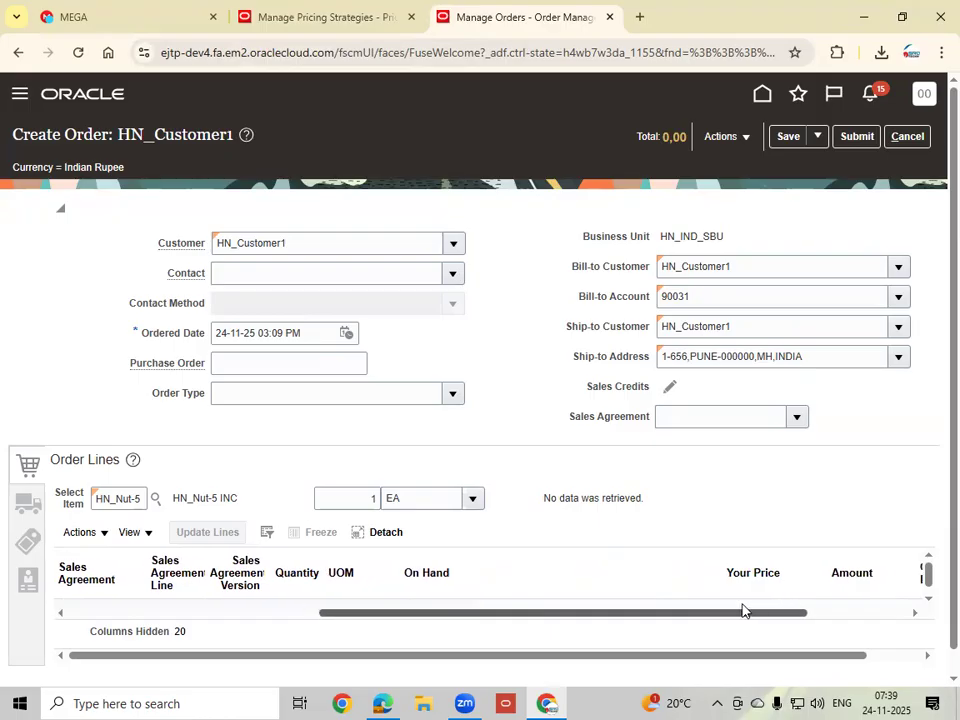
{"action": "left_click_drag", "start_coordinate": [694, 659], "coordinate": [790, 658]}
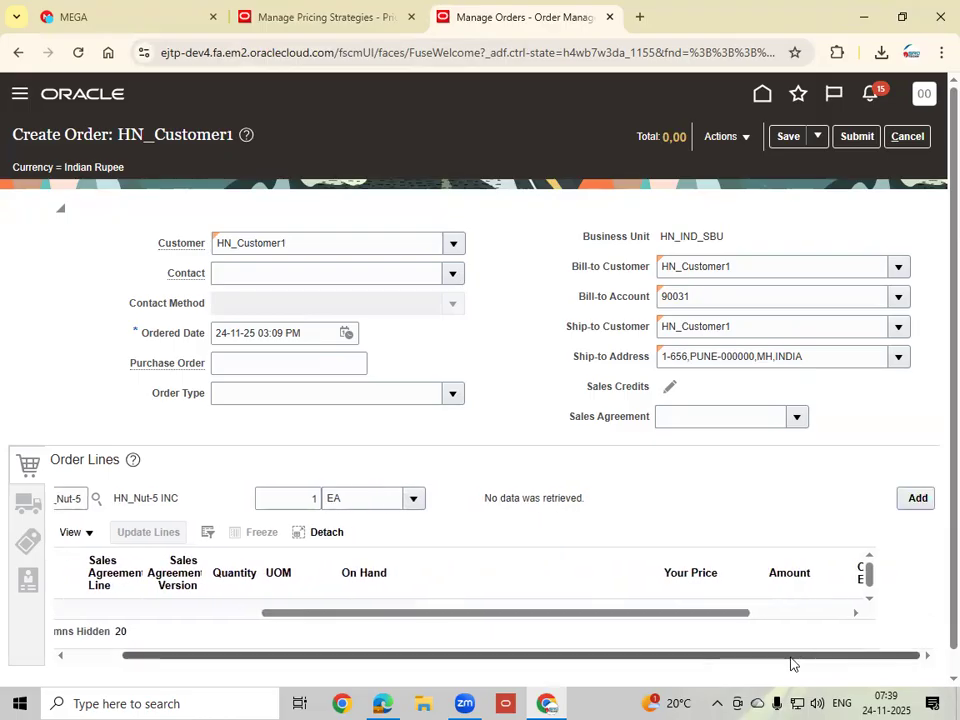
{"action": "left_click_drag", "start_coordinate": [628, 617], "coordinate": [206, 619]}
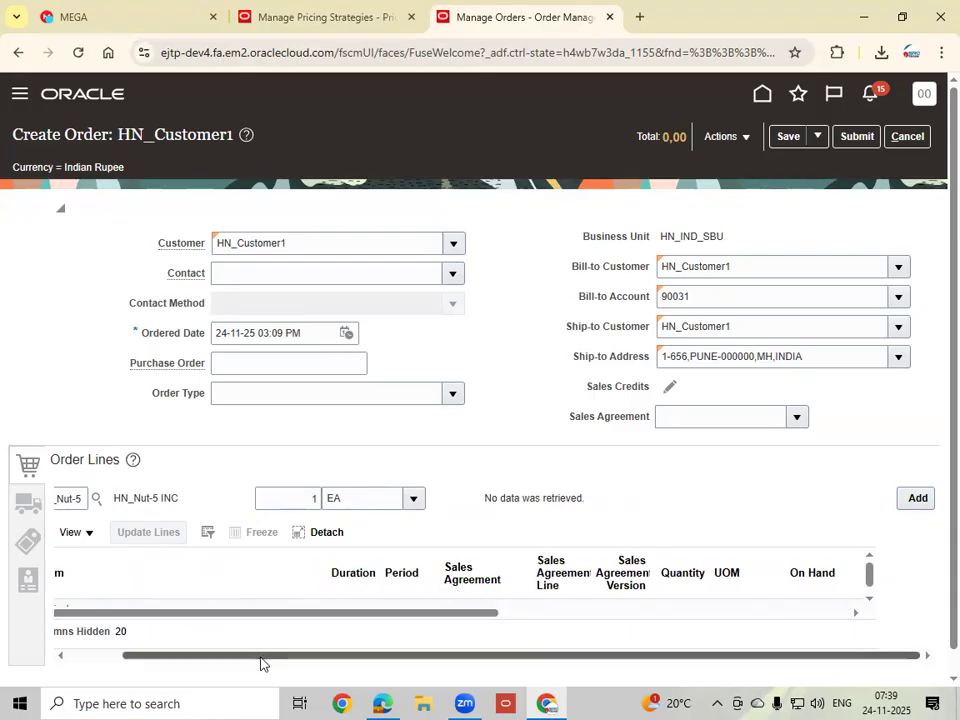
{"action": "left_click_drag", "start_coordinate": [261, 662], "coordinate": [174, 658]}
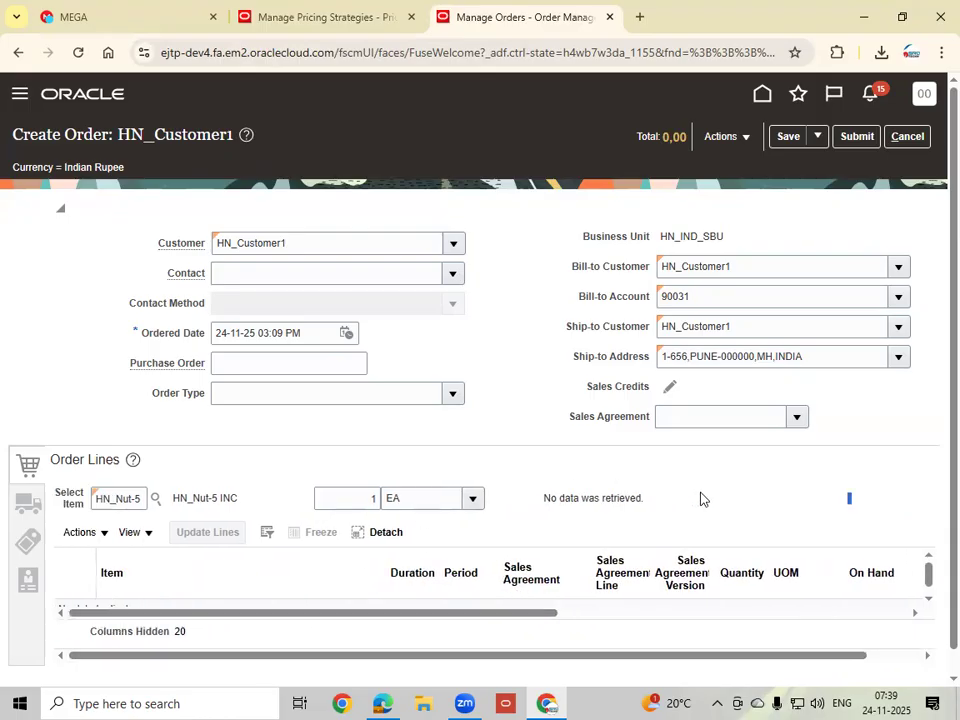
{"action": "double_click", "coordinate": [566, 499]}
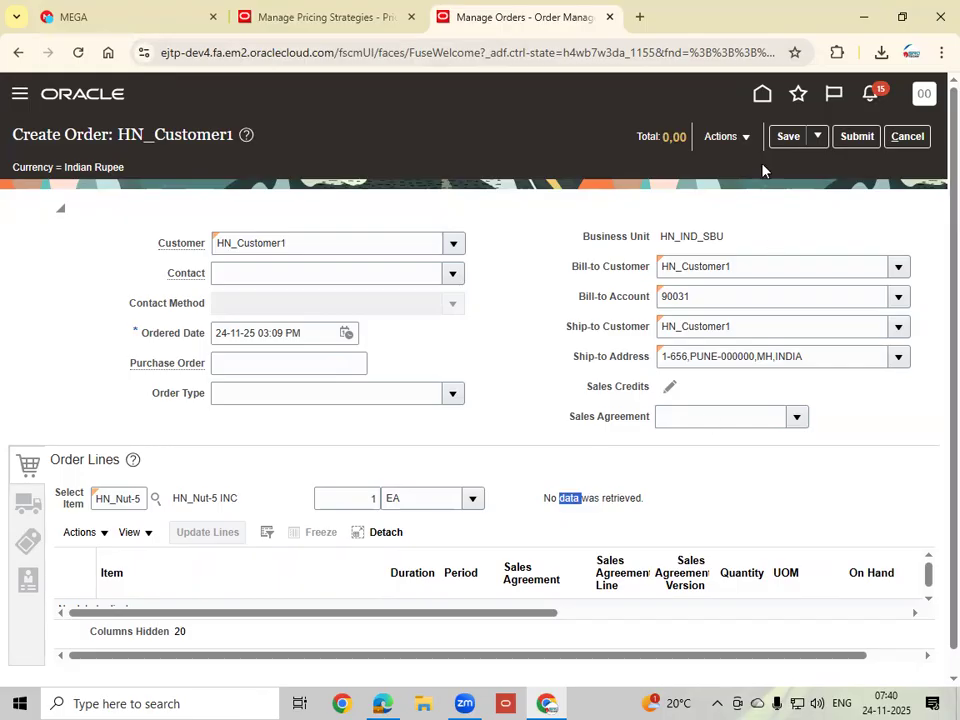
Step: Reprice the order and view the pricing strategy and segment applied to it
{"action": "left_click", "coordinate": [741, 139]}
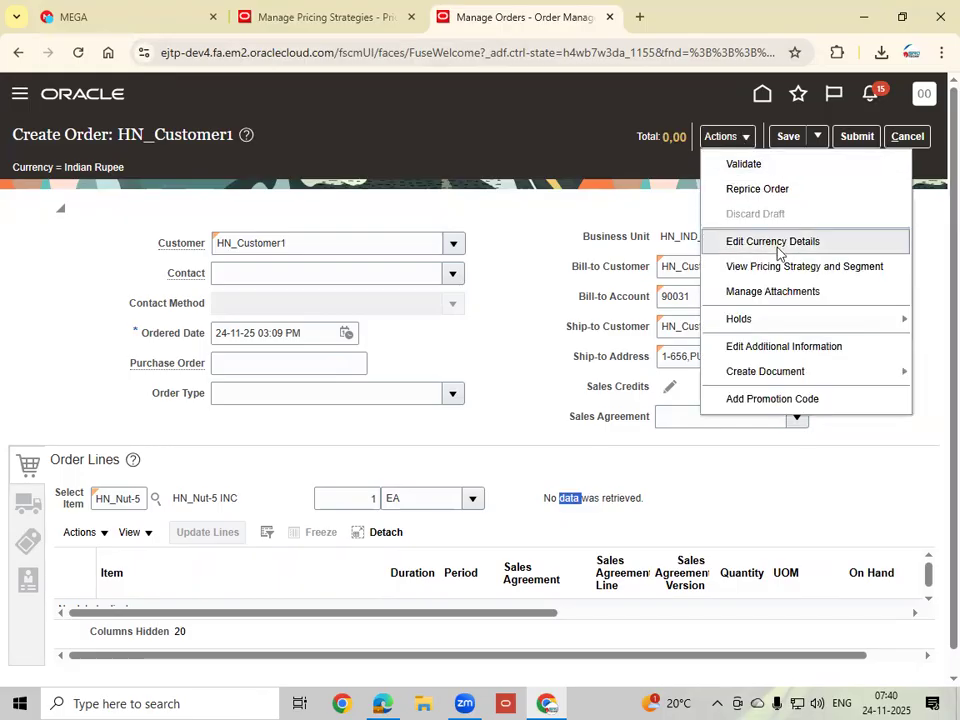
{"action": "left_click", "coordinate": [780, 190]}
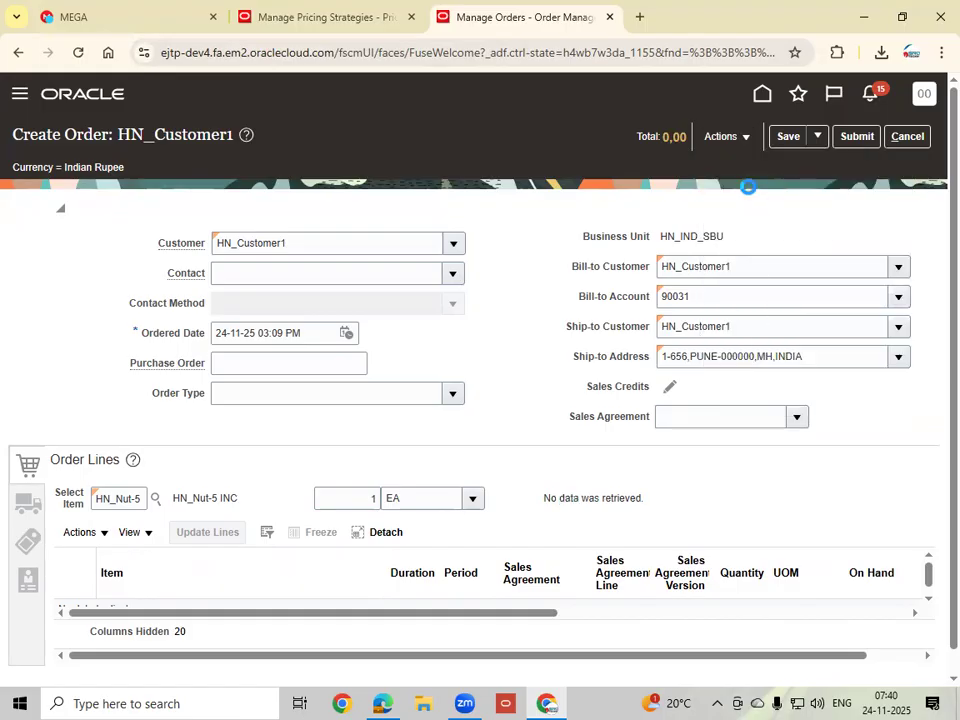
{"action": "left_click", "coordinate": [727, 137]}
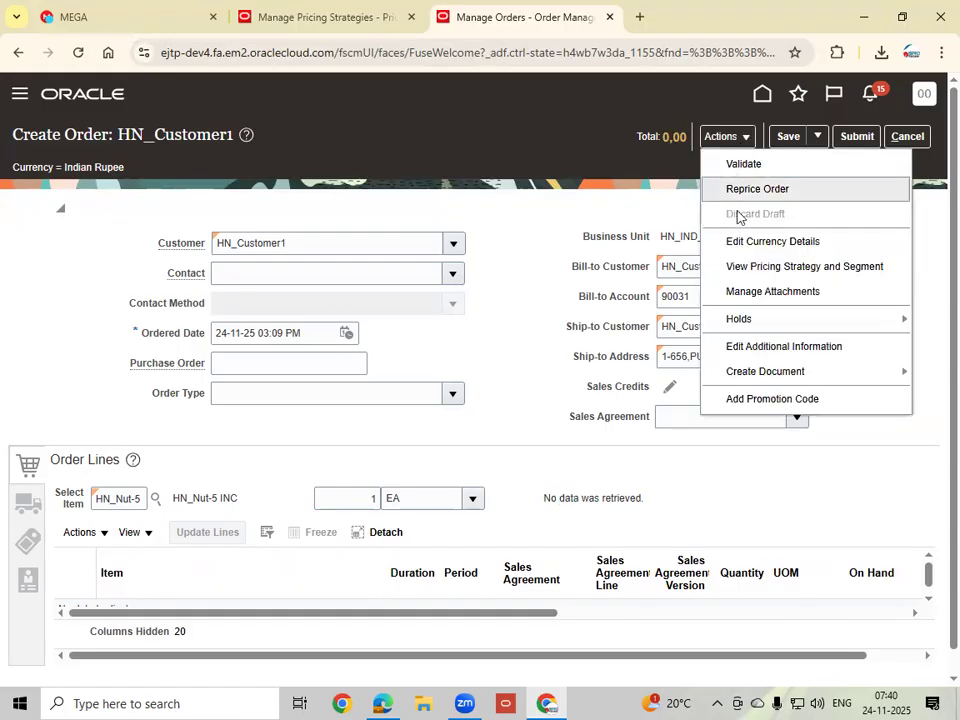
{"action": "left_click", "coordinate": [800, 268]}
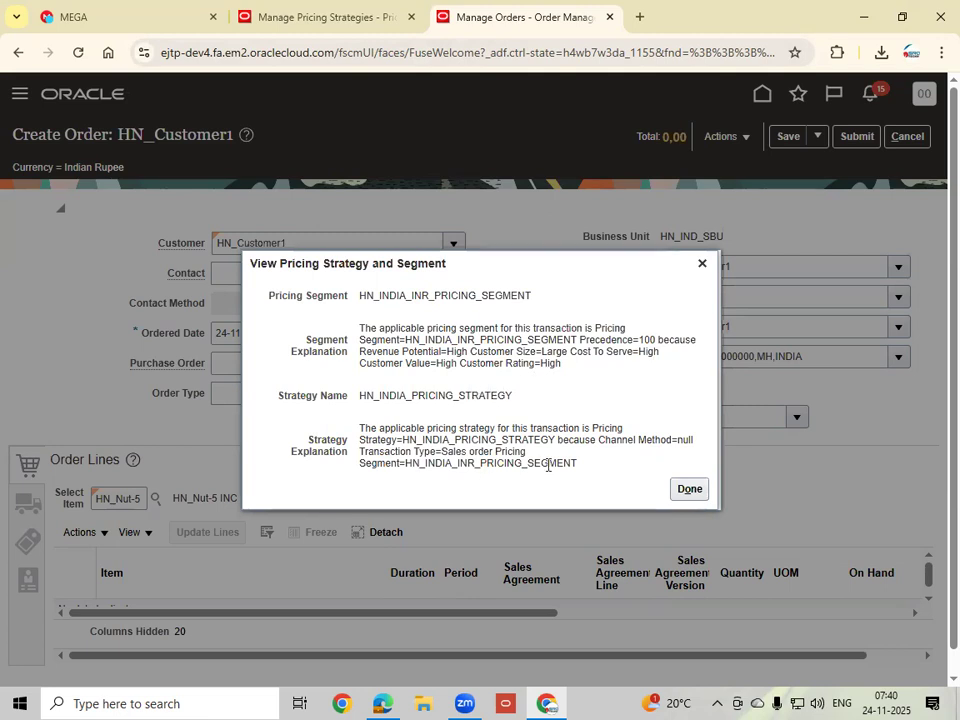
{"action": "left_click", "coordinate": [698, 494]}
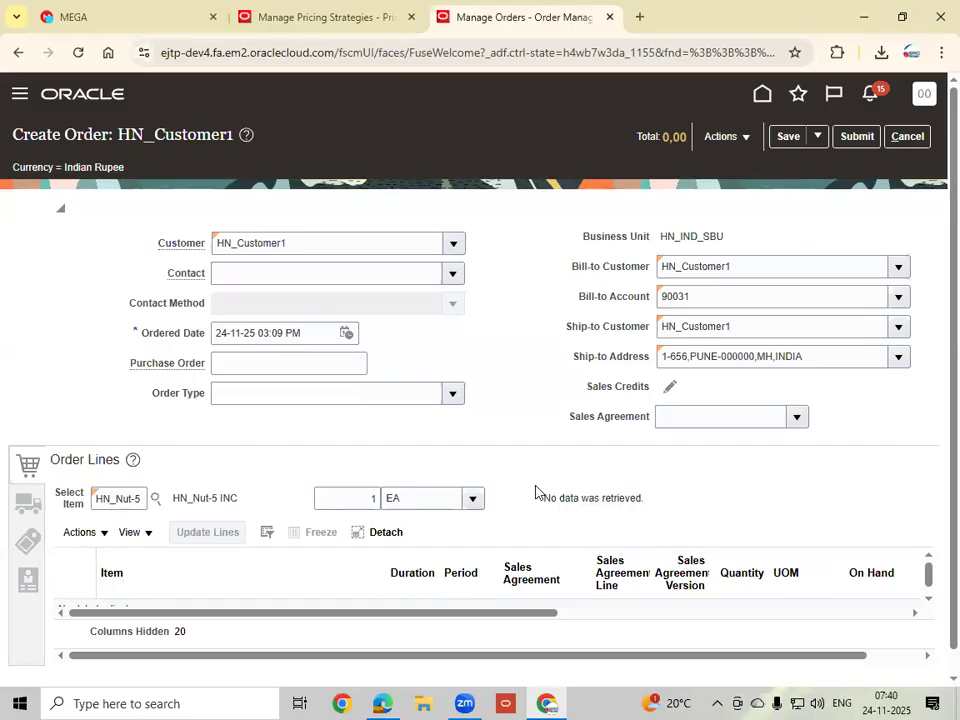
Step: Discard the unsaved order for HN_Customer1, and also a second blank order started after it
{"action": "left_click", "coordinate": [908, 137]}
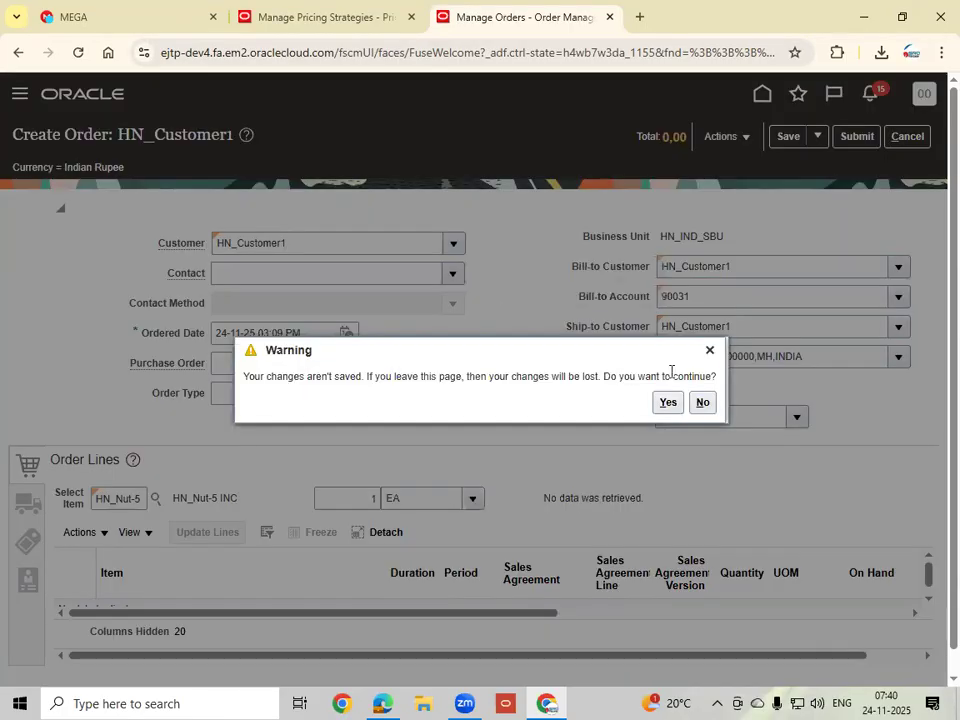
{"action": "left_click", "coordinate": [667, 402]}
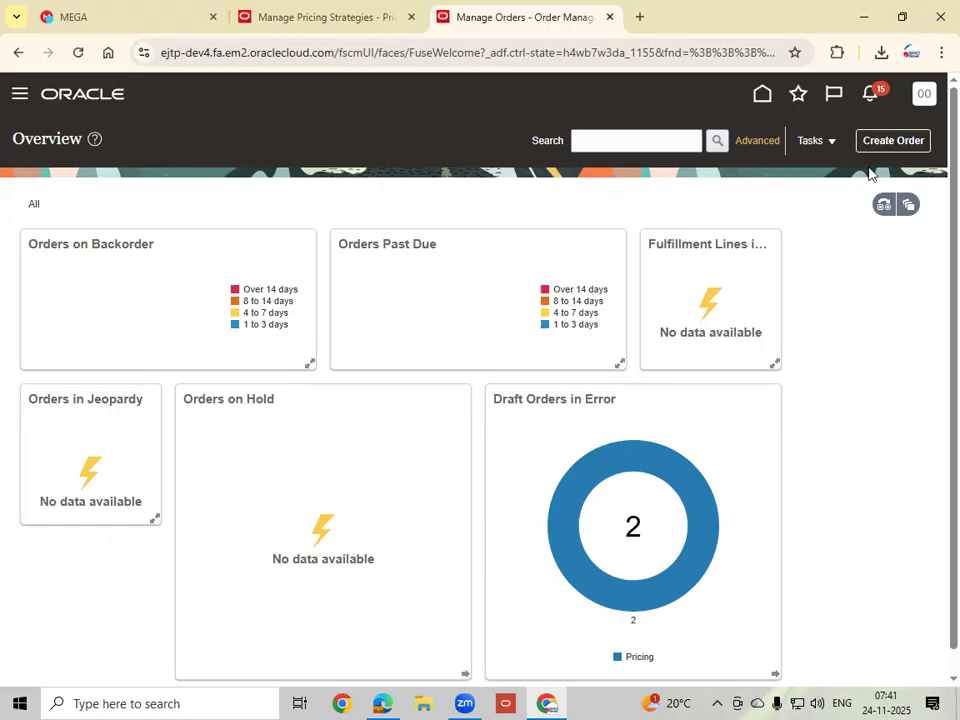
{"action": "left_click", "coordinate": [911, 141]}
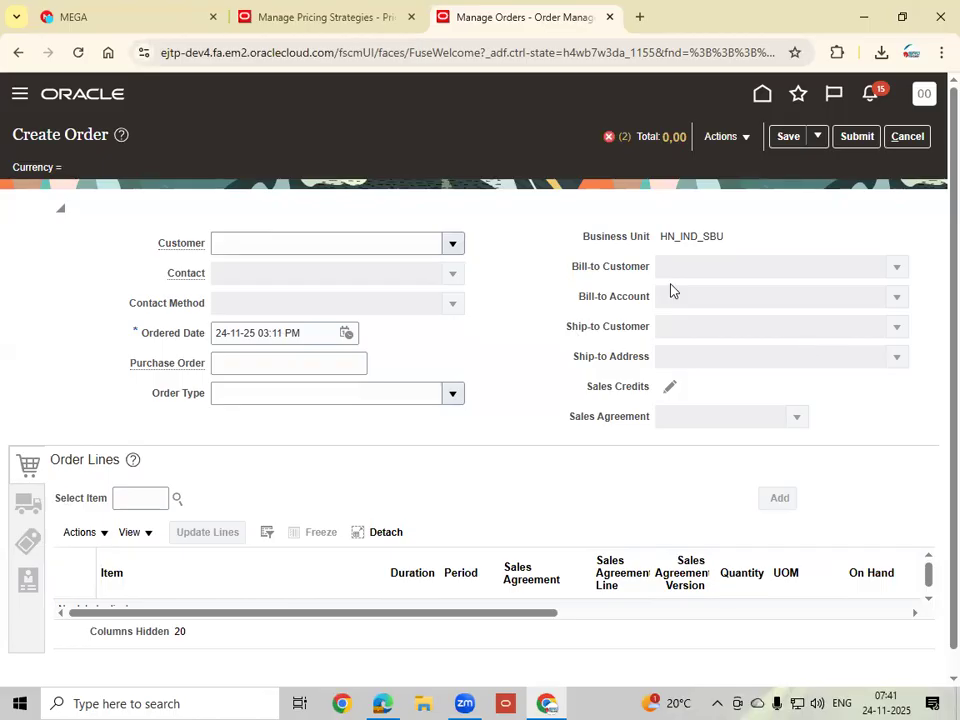
{"action": "left_click", "coordinate": [912, 137]}
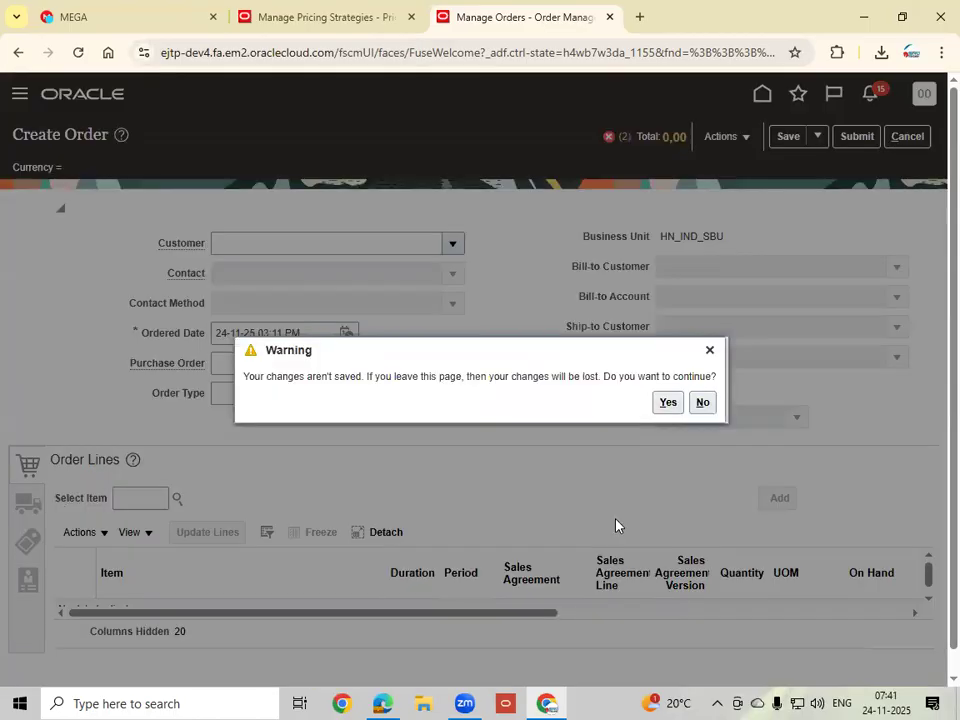
{"action": "left_click", "coordinate": [665, 405]}
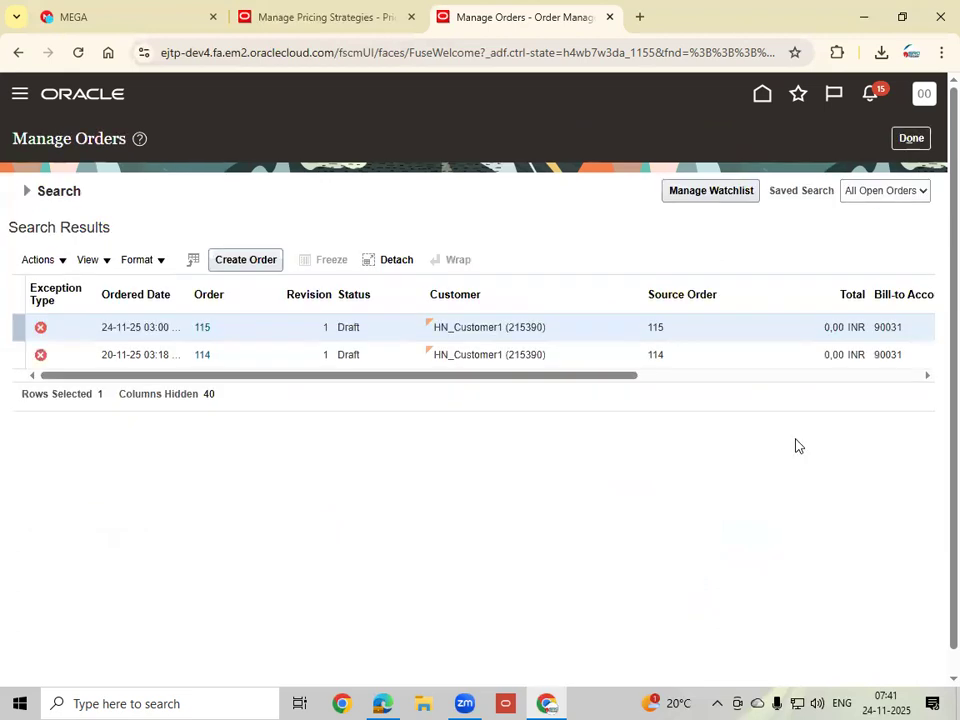
Step: Open the most recent draft order in error and examine its order line
{"action": "left_click", "coordinate": [203, 327]}
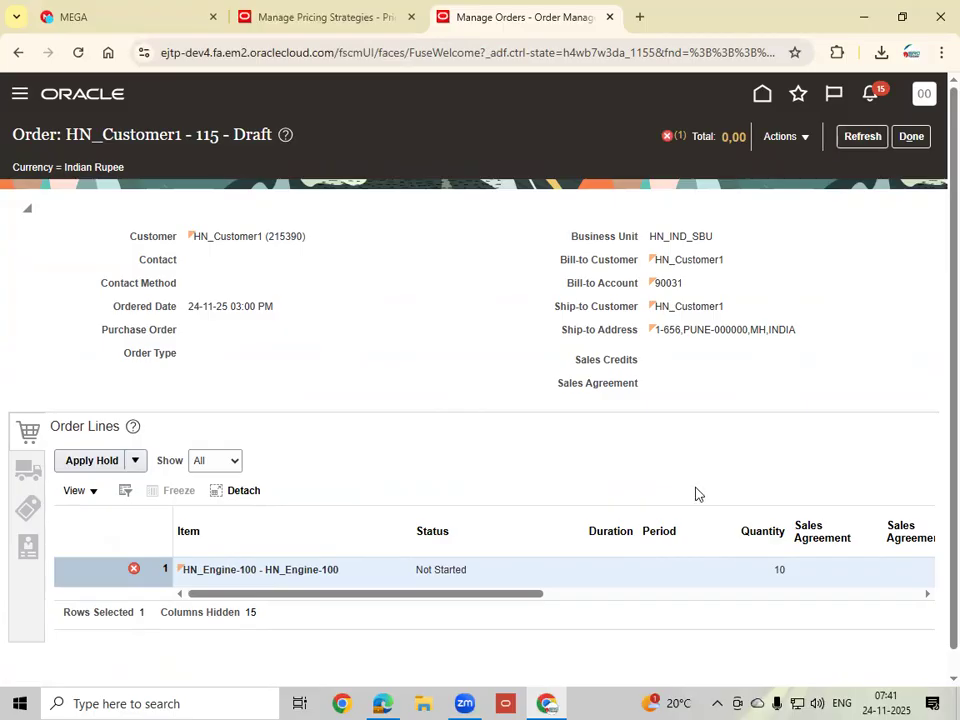
{"action": "left_click_drag", "start_coordinate": [469, 598], "coordinate": [444, 510]}
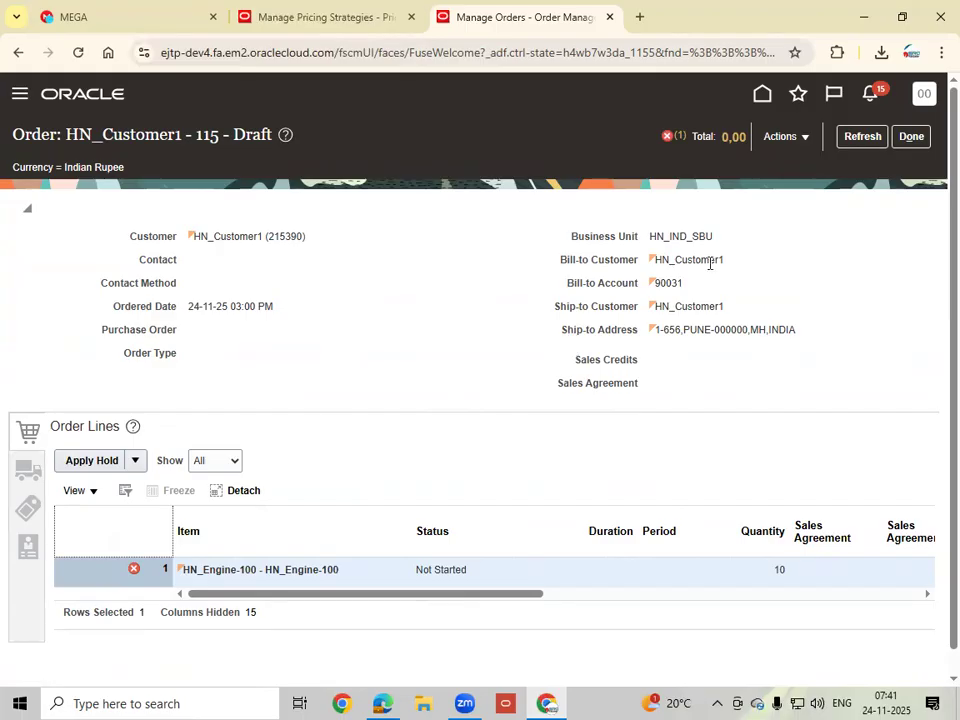
Step: Switch to the Manage Pricing Strategies browser page and go to Setup and Maintenance from there
{"action": "left_click", "coordinate": [926, 98]}
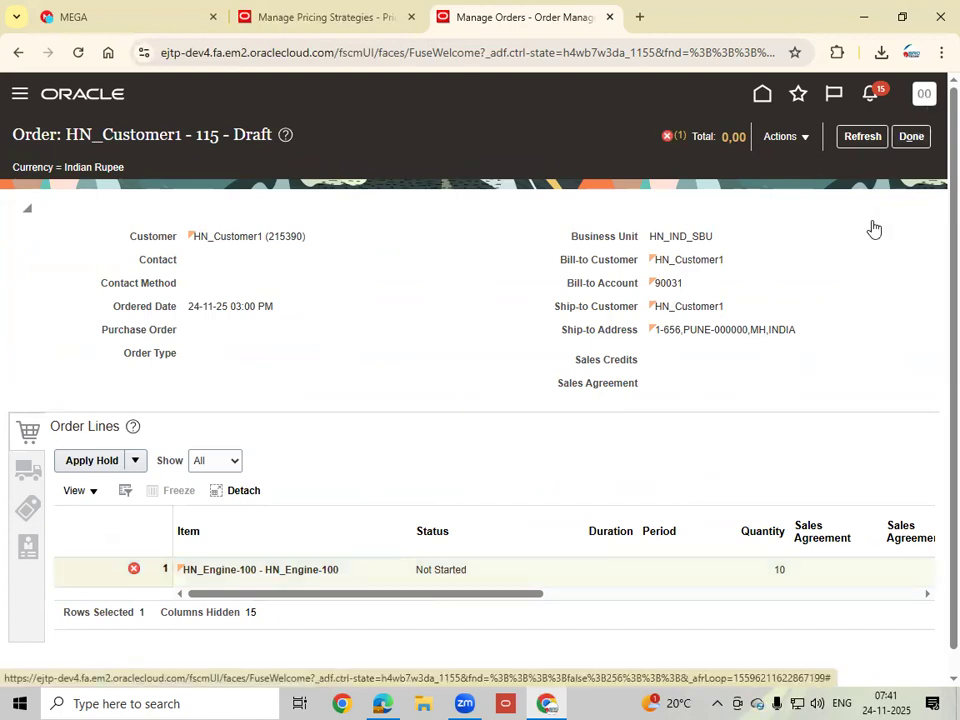
{"action": "left_click", "coordinate": [277, 30]}
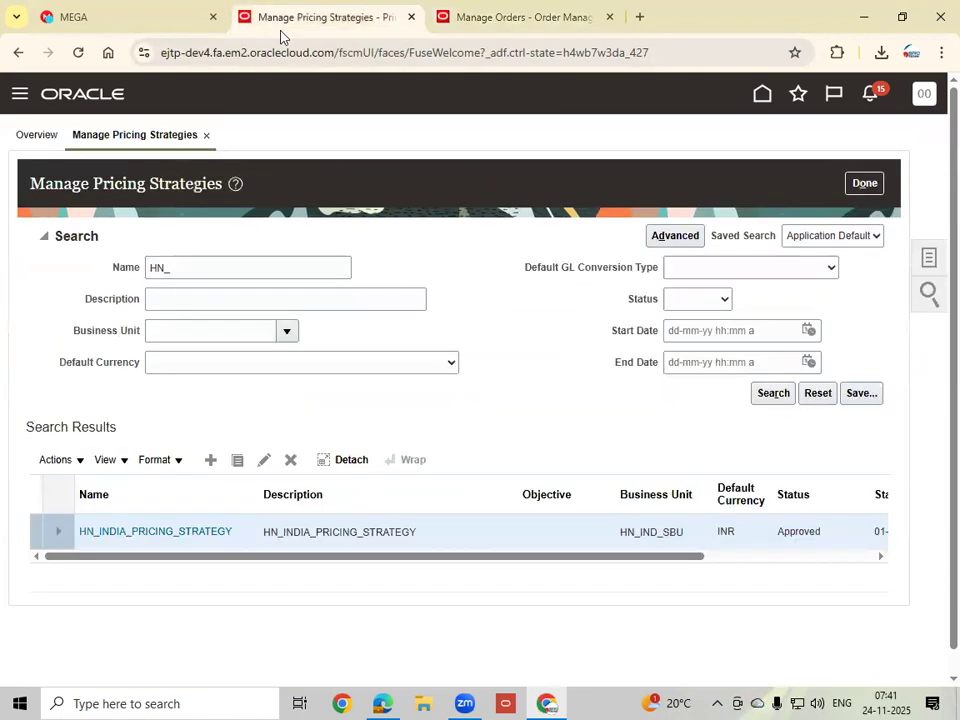
{"action": "left_click", "coordinate": [926, 98]}
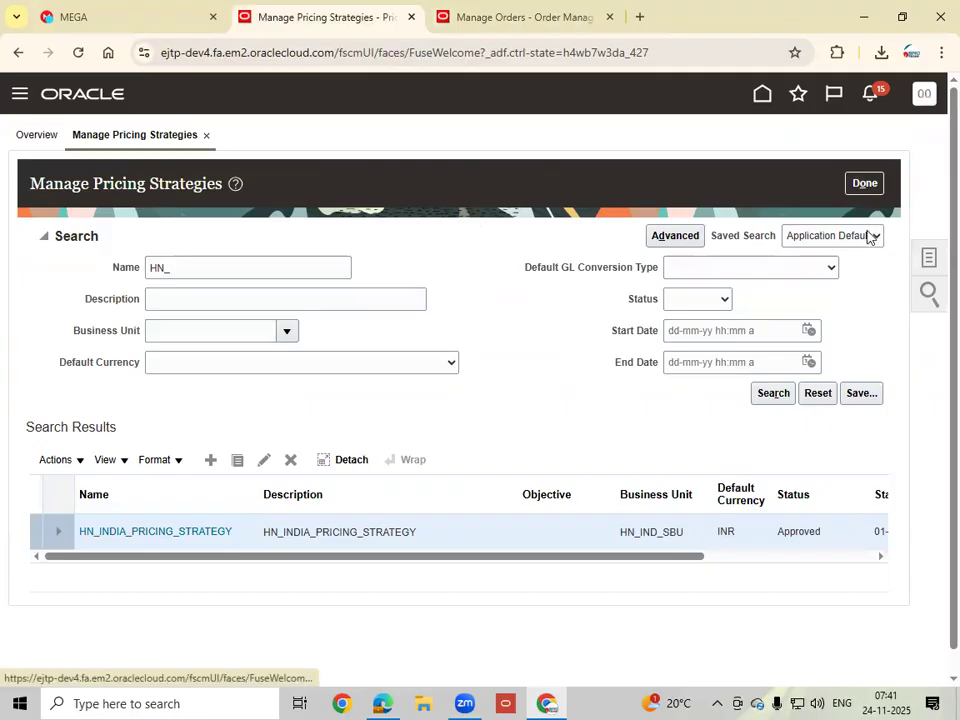
{"action": "left_click", "coordinate": [647, 350]}
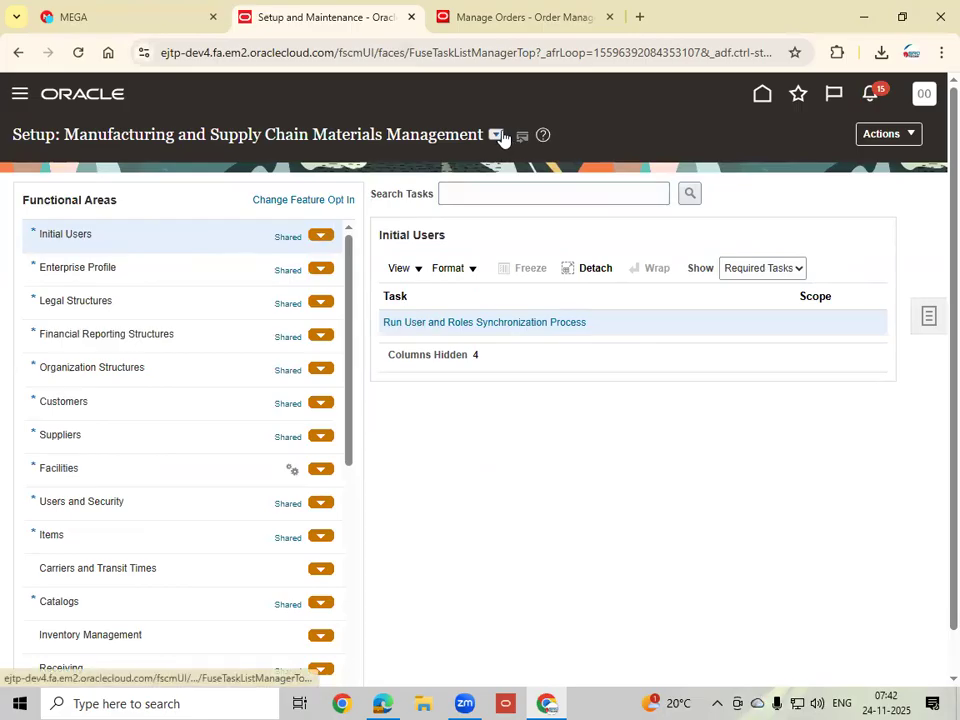
Step: Switch the setup offering from Manufacturing and Supply Chain Materials Management to Order Management
{"action": "left_click", "coordinate": [498, 135]}
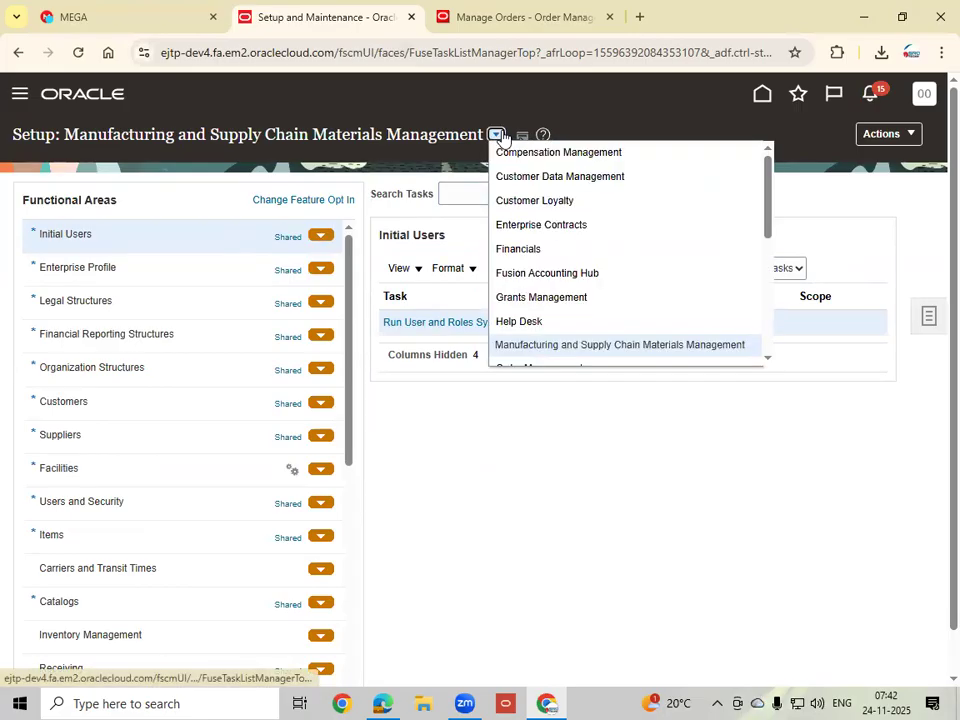
{"action": "left_click", "coordinate": [768, 360]}
{"action": "left_click", "coordinate": [768, 362]}
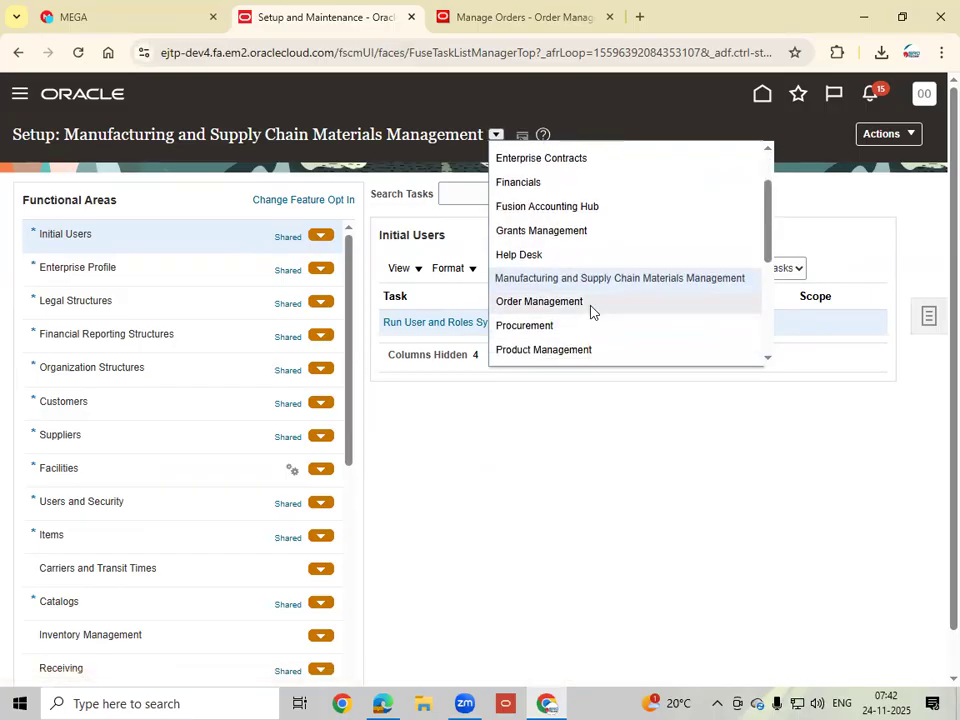
{"action": "left_click", "coordinate": [547, 303]}
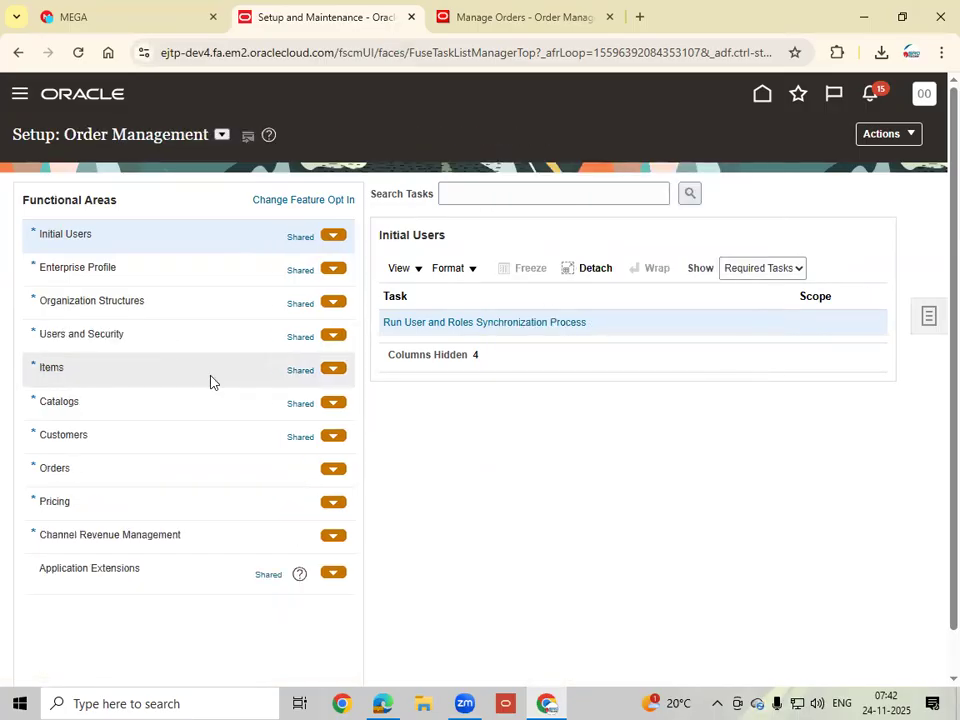
Step: Open the Orders functional area and show all of its setup tasks instead of only the required ones
{"action": "left_click", "coordinate": [101, 466]}
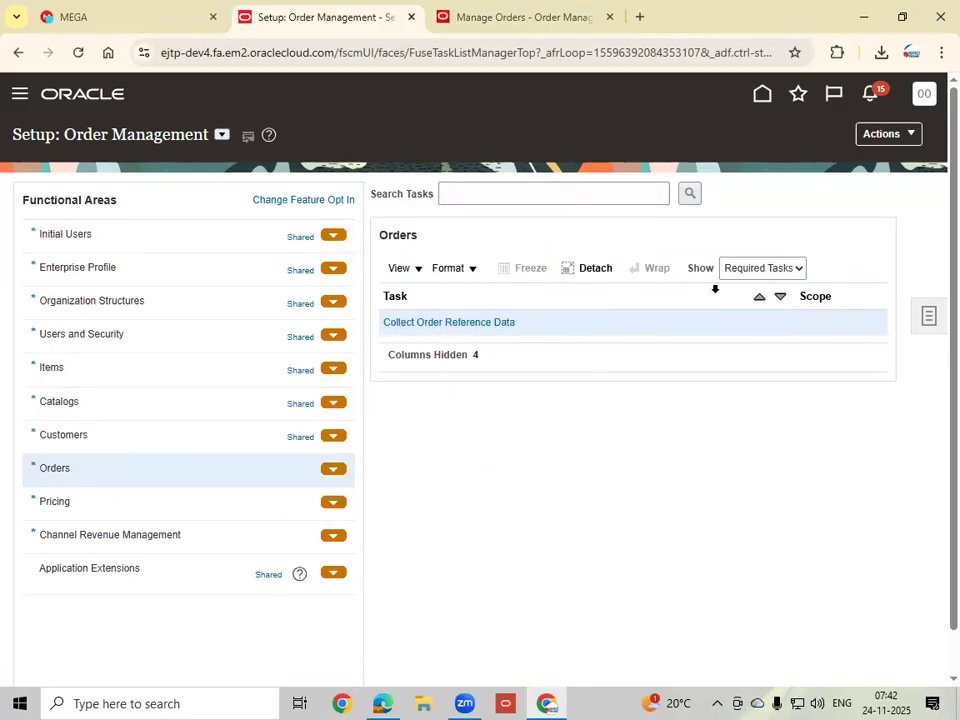
{"action": "left_click", "coordinate": [768, 270]}
{"action": "left_click", "coordinate": [760, 293]}
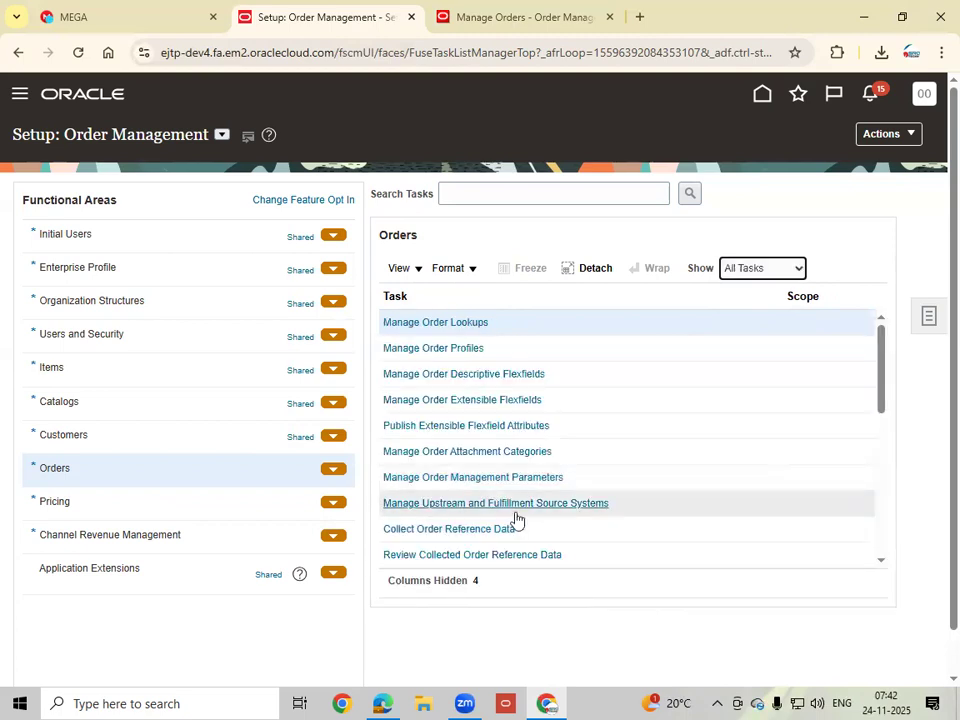
Step: Find and open the Manage Orchestration Process Definitions task among the Orders tasks
{"action": "left_click", "coordinate": [881, 561]}
{"action": "left_click", "coordinate": [881, 561]}
{"action": "left_click", "coordinate": [881, 561]}
{"action": "left_click", "coordinate": [881, 561]}
{"action": "left_click", "coordinate": [881, 561]}
{"action": "left_click", "coordinate": [881, 561]}
{"action": "left_click", "coordinate": [881, 561]}
{"action": "left_click", "coordinate": [881, 561]}
{"action": "left_click", "coordinate": [881, 561]}
{"action": "left_click", "coordinate": [881, 561]}
{"action": "left_click", "coordinate": [881, 561]}
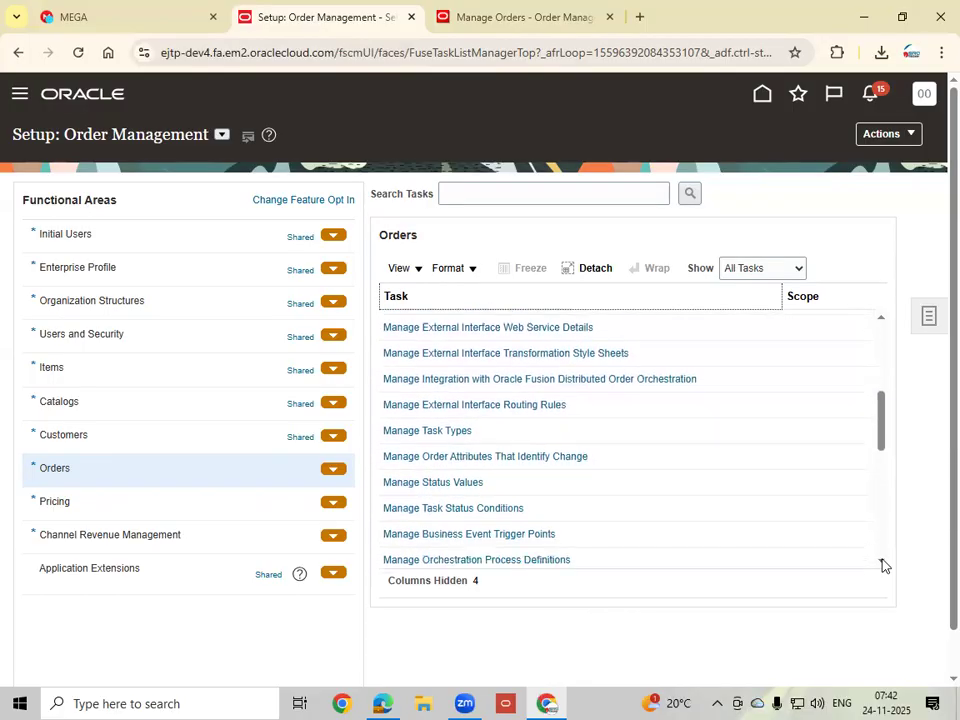
{"action": "left_click", "coordinate": [881, 561]}
{"action": "left_click", "coordinate": [881, 561]}
{"action": "left_click", "coordinate": [881, 561]}
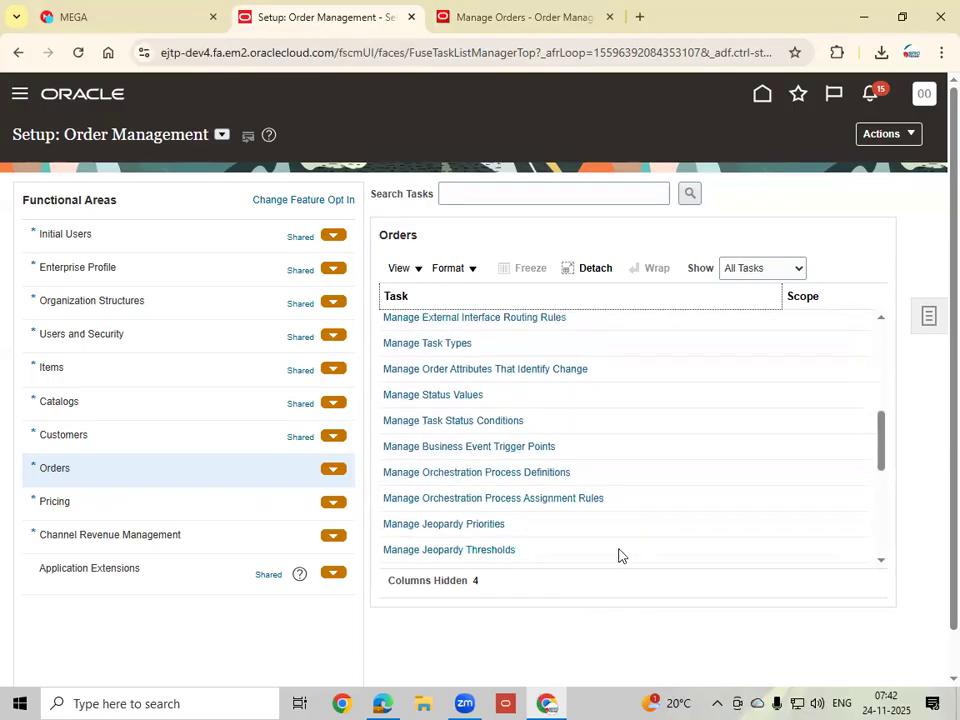
{"action": "left_click", "coordinate": [538, 474]}
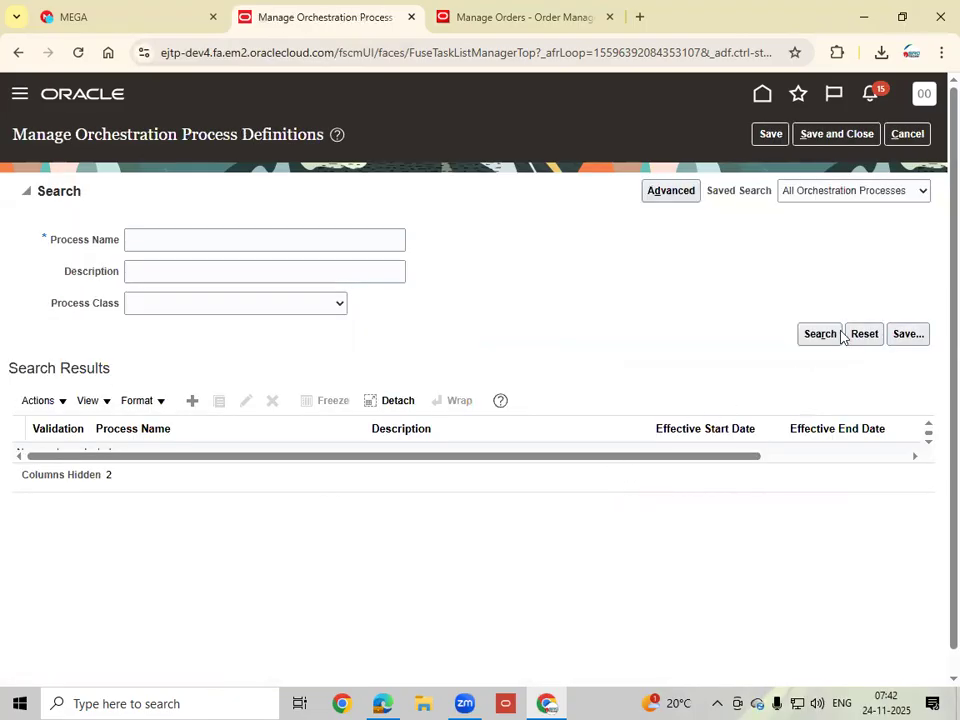
Step: Search the orchestration process definitions by the process name DOO
{"action": "left_click", "coordinate": [822, 334]}
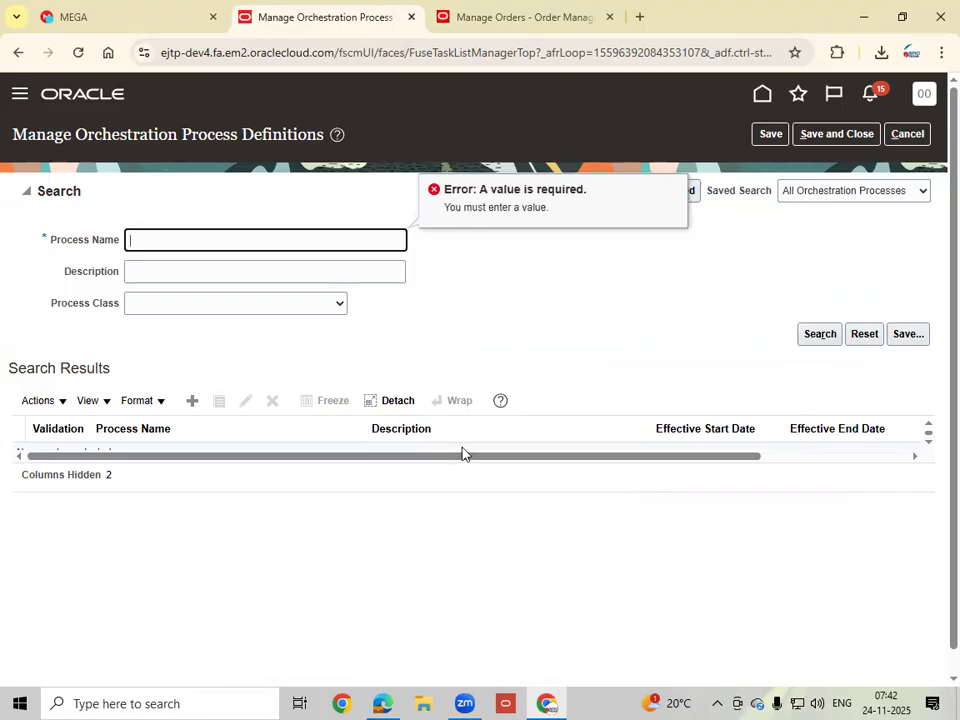
{"action": "type", "text": "DOO"}
{"action": "left_click", "coordinate": [820, 334]}
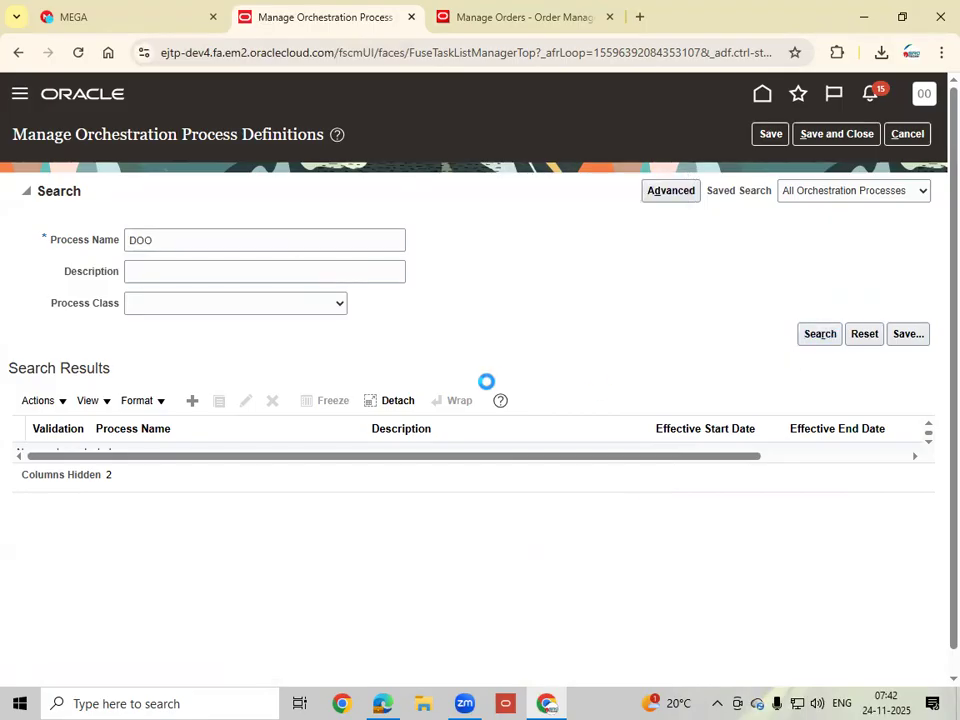
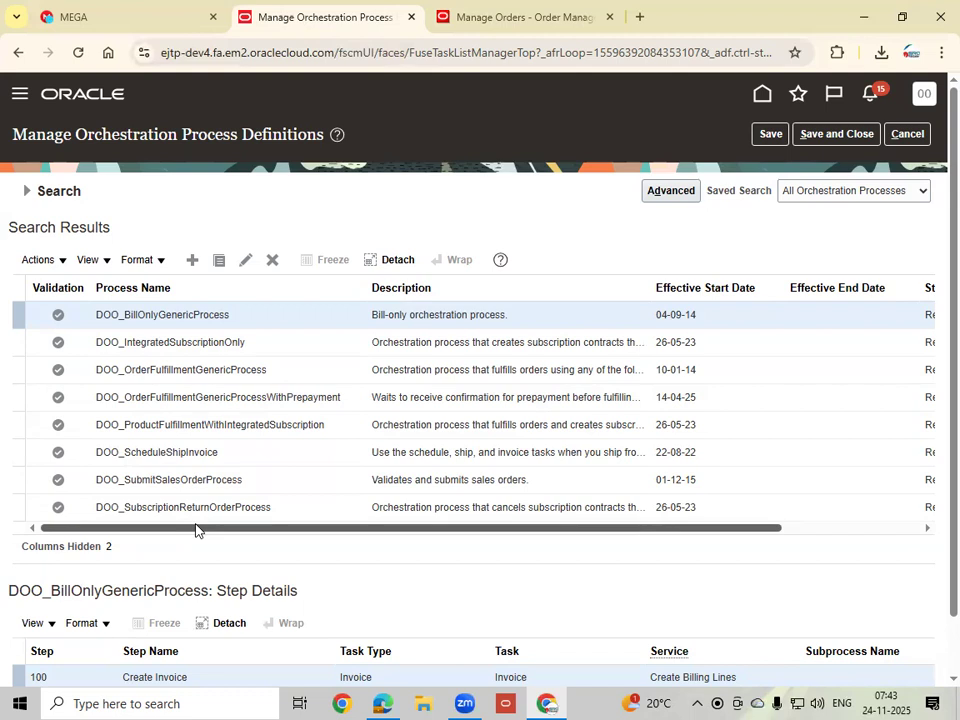
Step: Select DOO_OrderFulfillmentGenericProcess and examine its step details from Schedule, Conditional and Request Supply through to Wait for Invoice
{"action": "left_click", "coordinate": [292, 368]}
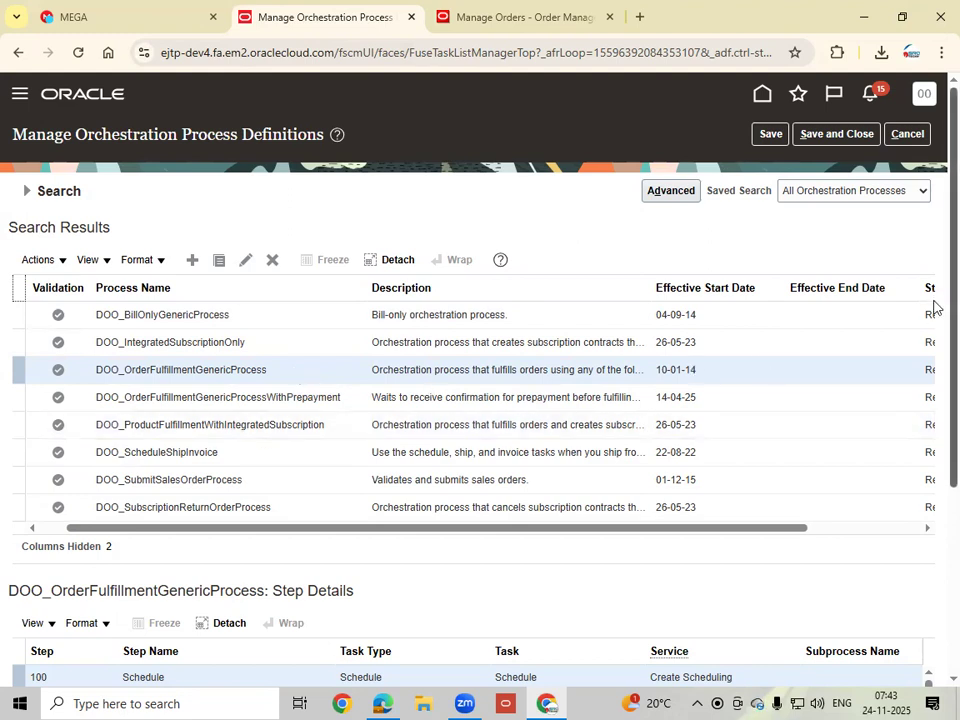
{"action": "scroll", "coordinate": [935, 308], "scroll_direction": "down", "scroll_amount": 3}
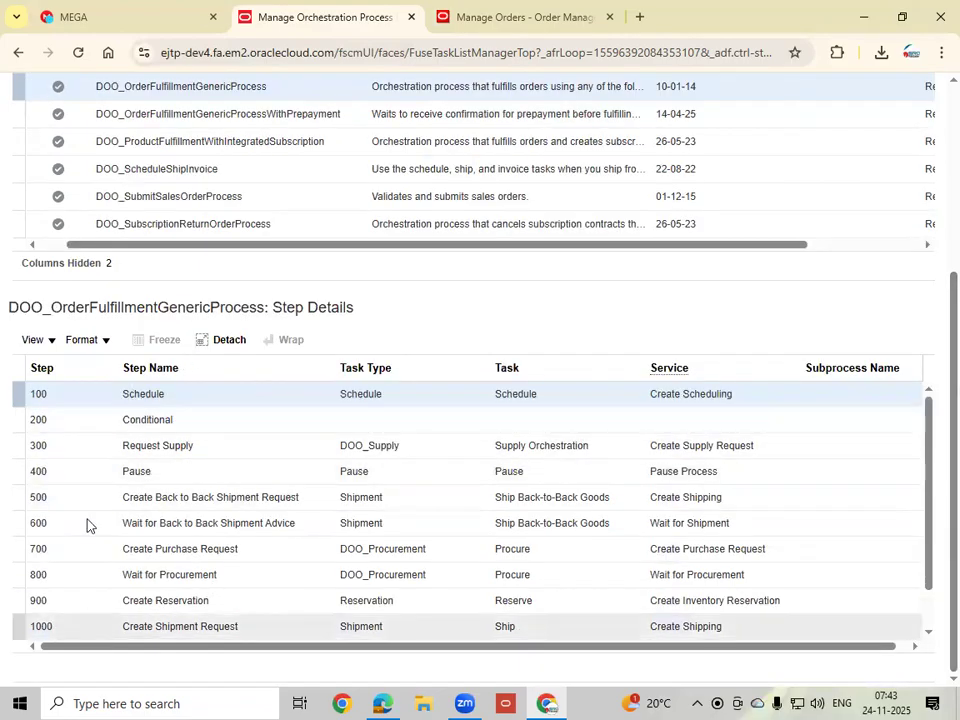
{"action": "left_click", "coordinate": [180, 394]}
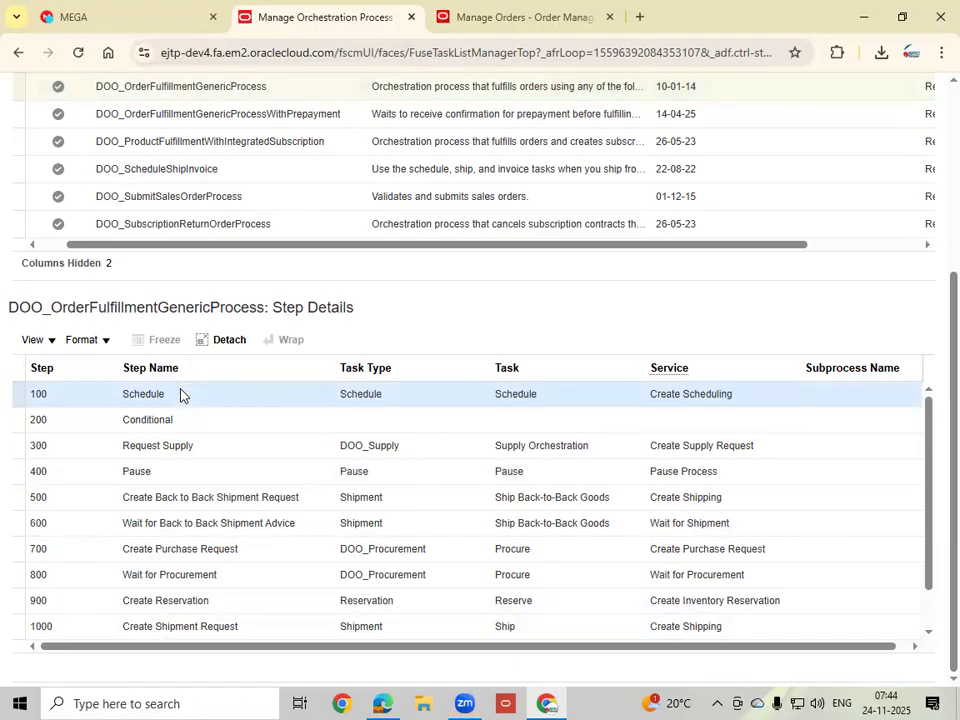
{"action": "left_click", "coordinate": [183, 420]}
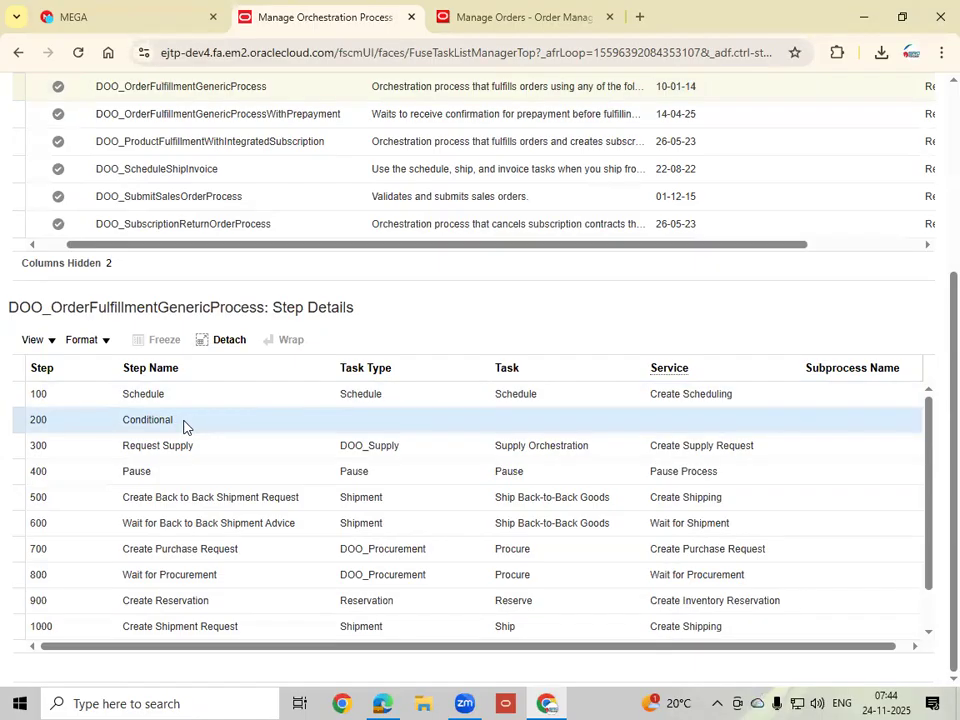
{"action": "left_click", "coordinate": [213, 450]}
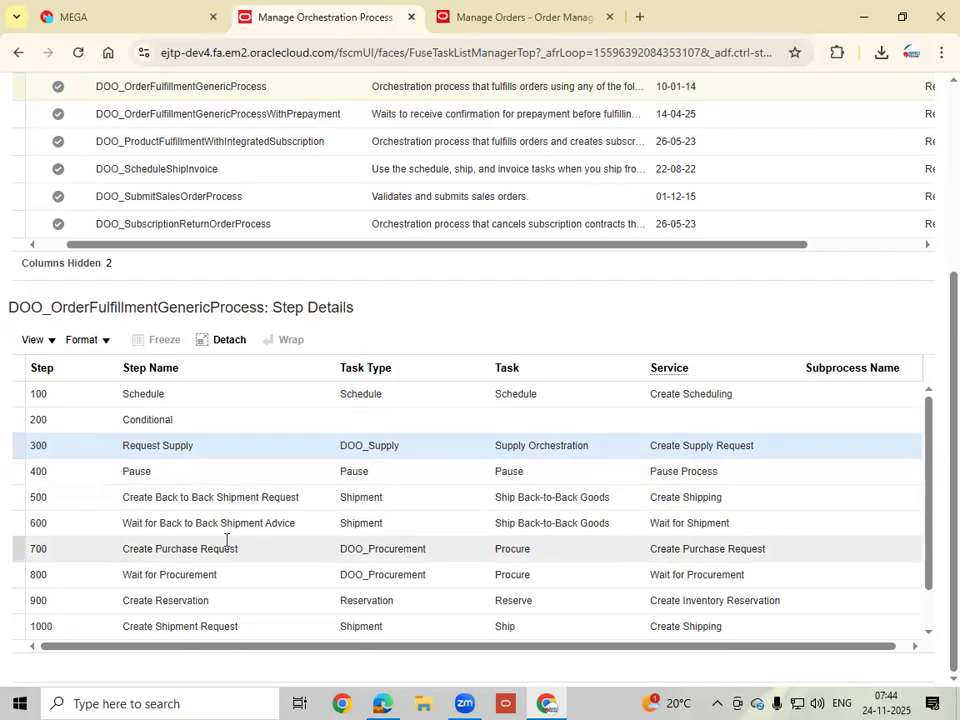
{"action": "left_click", "coordinate": [927, 628]}
{"action": "left_click", "coordinate": [926, 631]}
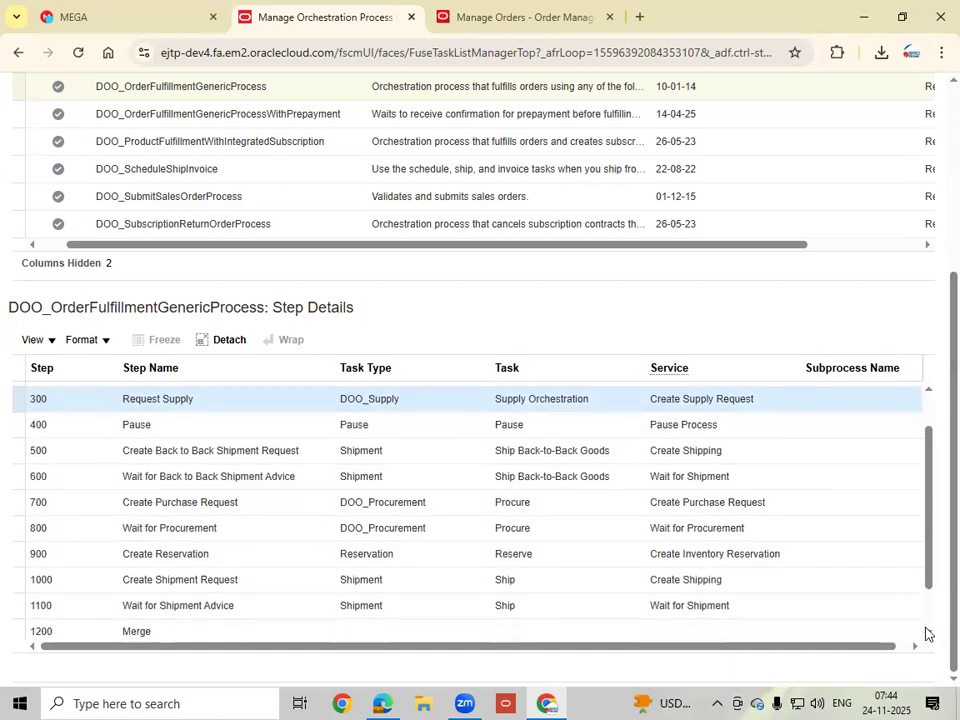
{"action": "left_click", "coordinate": [927, 632]}
{"action": "left_click", "coordinate": [928, 633]}
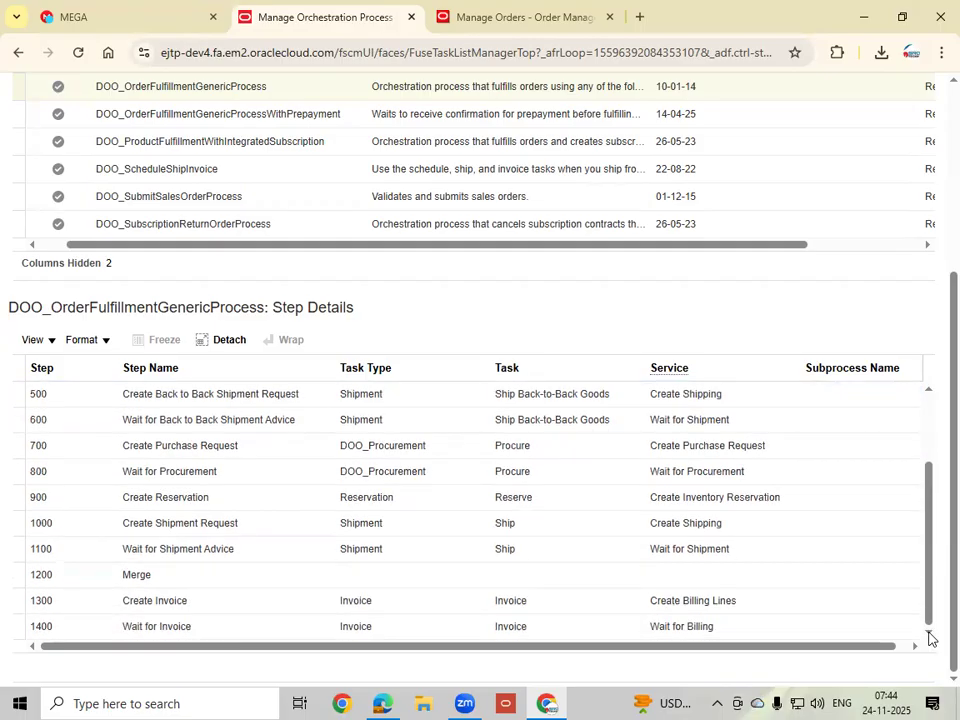
{"action": "left_click", "coordinate": [300, 523]}
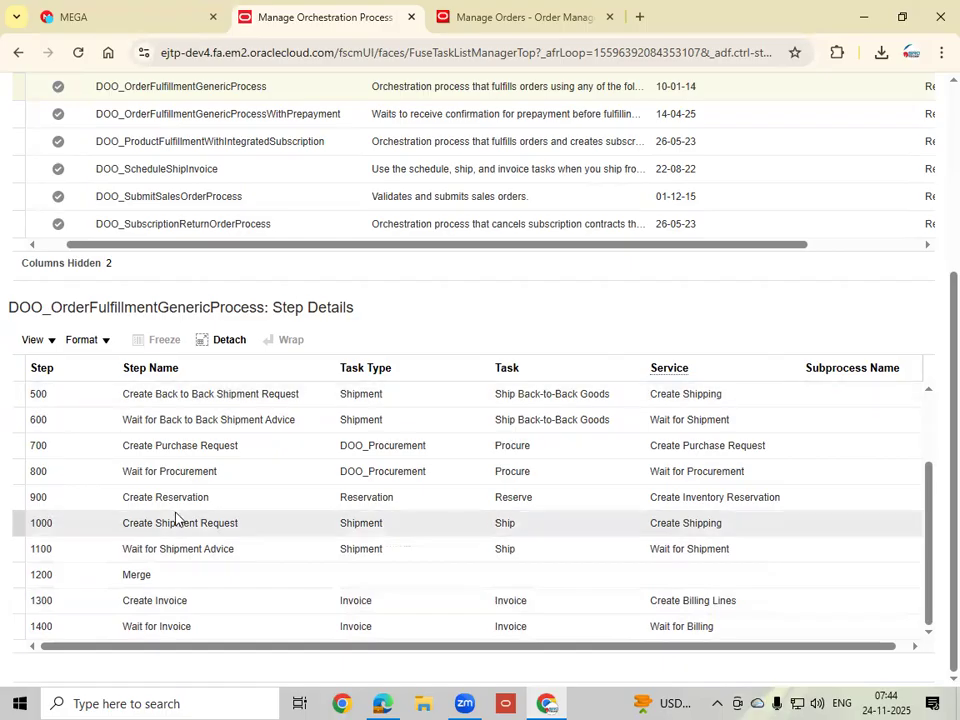
{"action": "left_click", "coordinate": [200, 492]}
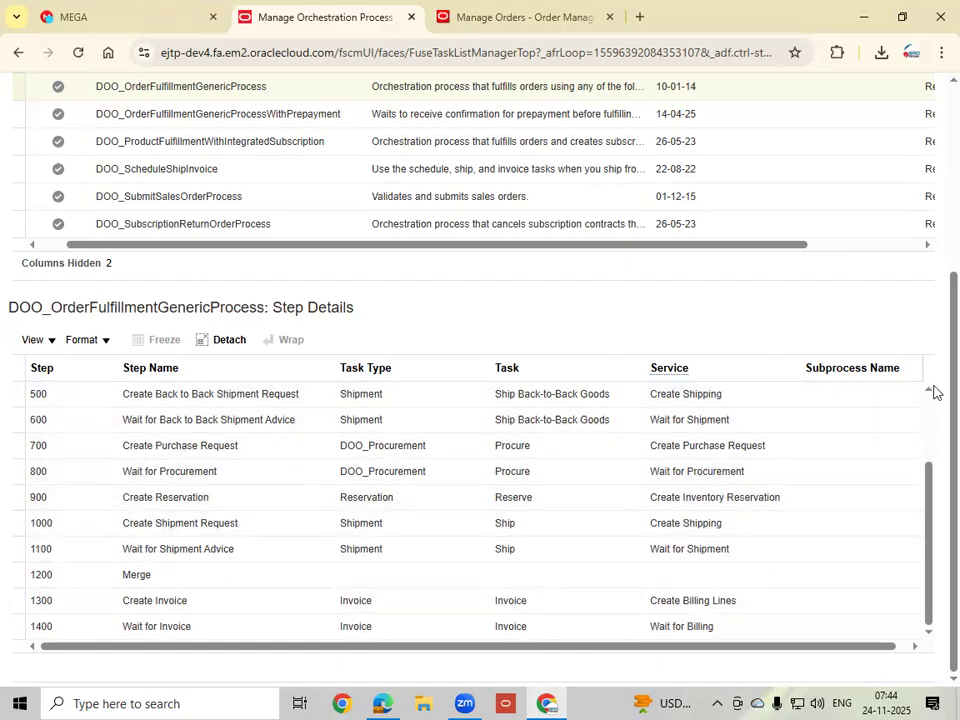
Step: Examine the Create Purchase Request, Create Reservation, Create Shipment Request and Create Invoice steps of the generic fulfillment process
{"action": "scroll", "coordinate": [930, 396], "scroll_direction": "up", "scroll_amount": 3}
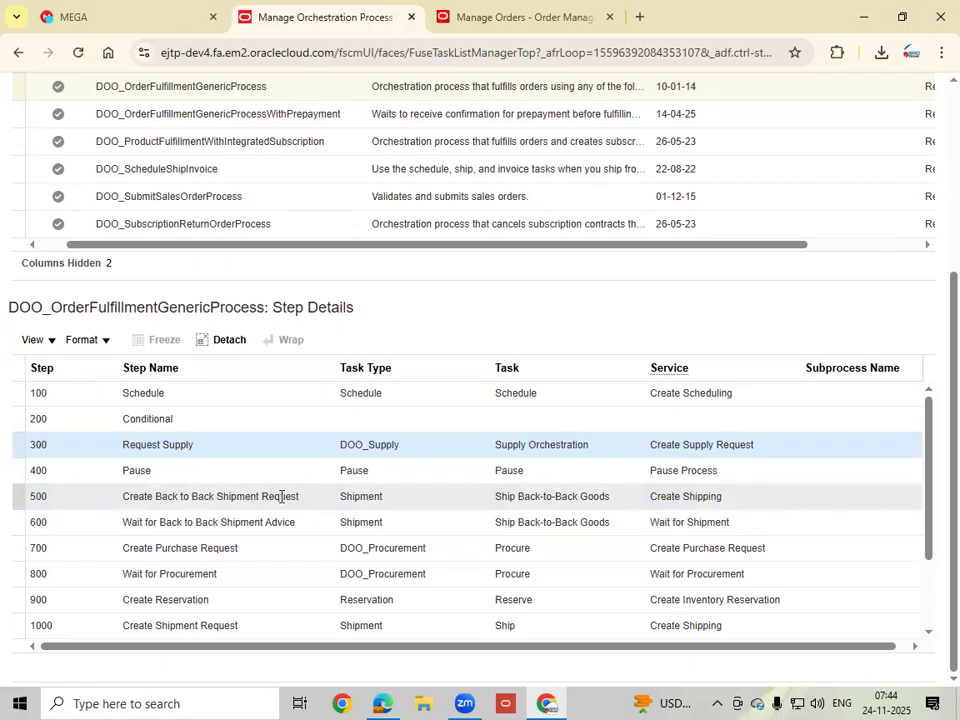
{"action": "left_click", "coordinate": [258, 549]}
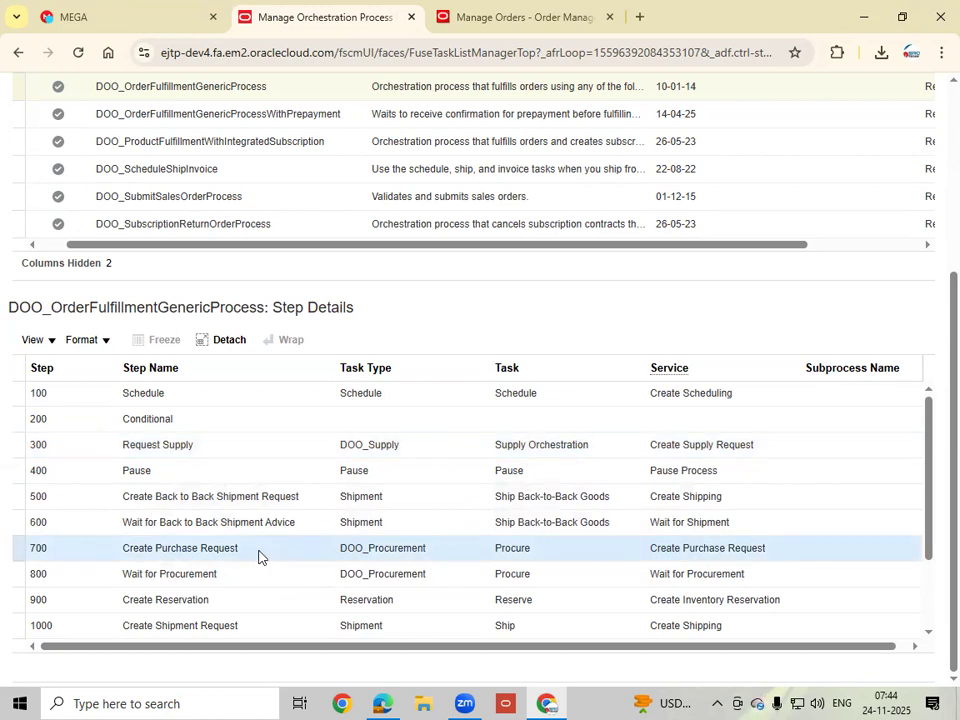
{"action": "scroll", "coordinate": [258, 557], "scroll_direction": "down", "scroll_amount": 2}
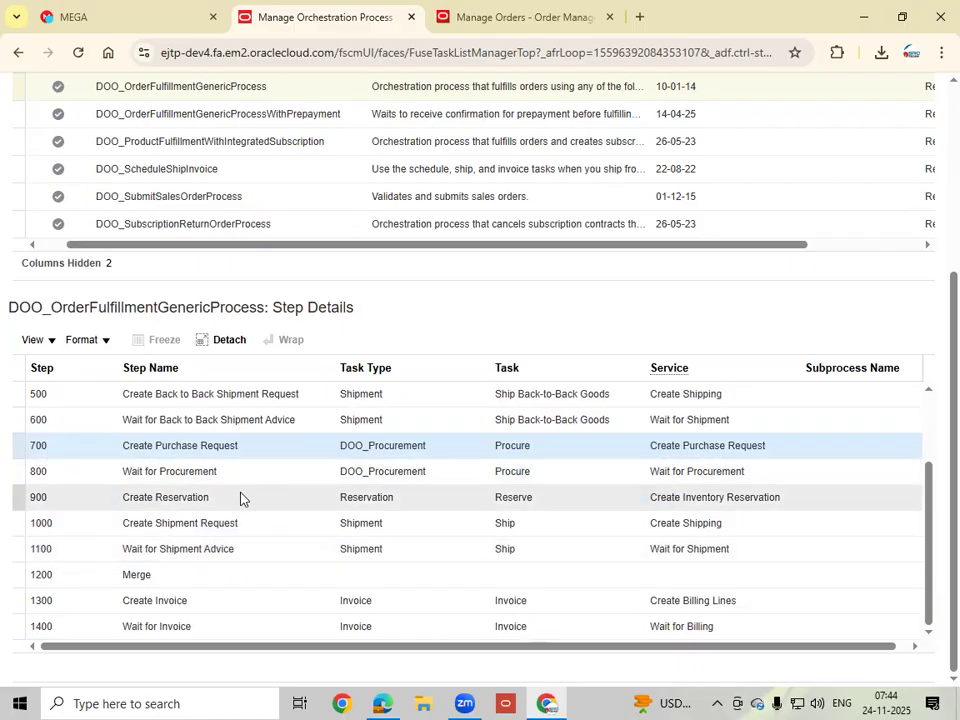
{"action": "left_click", "coordinate": [240, 498]}
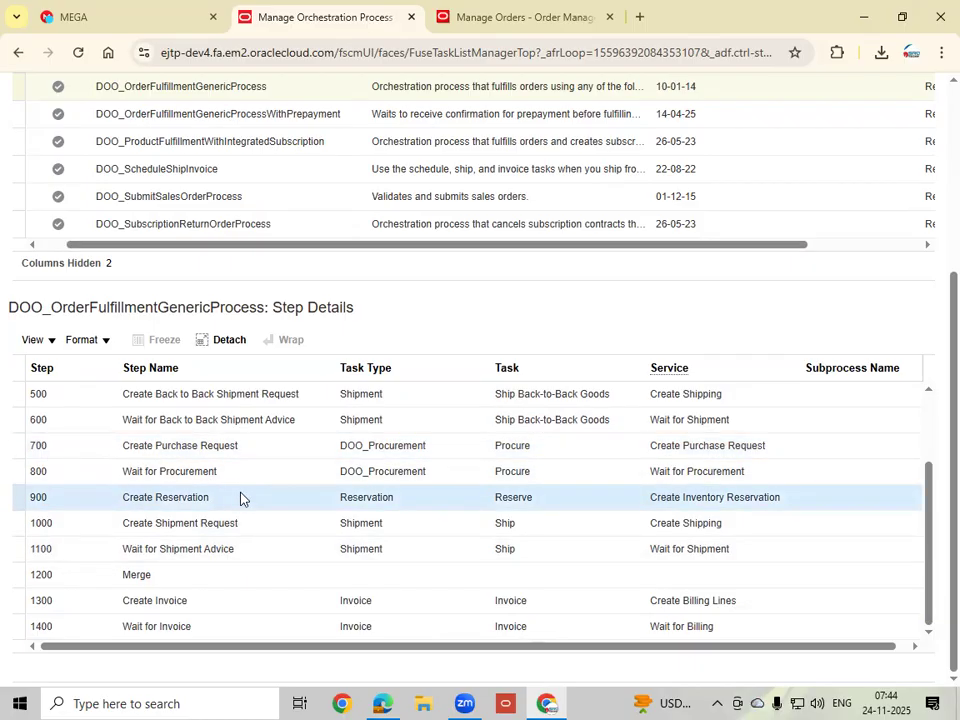
{"action": "left_click", "coordinate": [256, 524]}
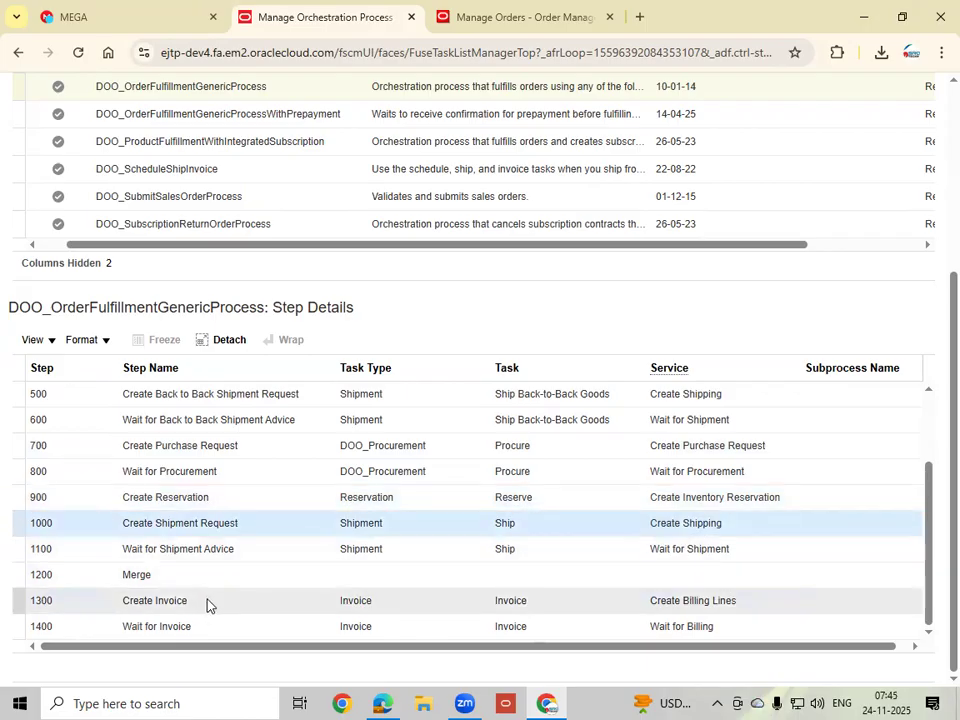
{"action": "left_click", "coordinate": [207, 604]}
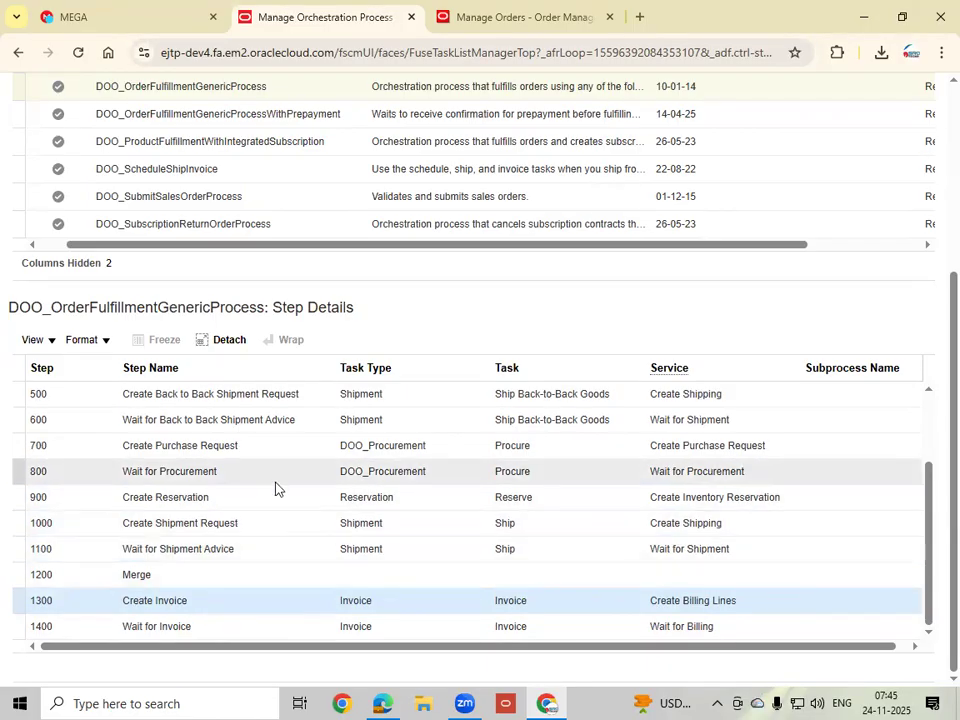
Step: Review the whole generic fulfillment step sequence again, including the Create Back to Back Shipment Request step
{"action": "scroll", "coordinate": [276, 489], "scroll_direction": "up", "scroll_amount": 5}
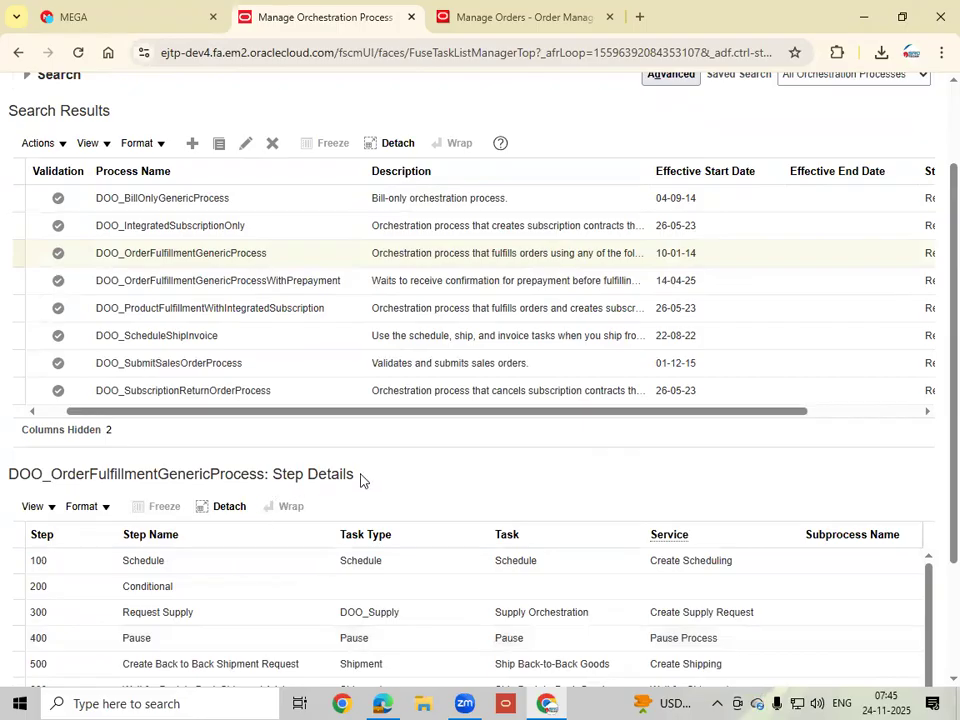
{"action": "scroll", "coordinate": [365, 480], "scroll_direction": "down", "scroll_amount": 2}
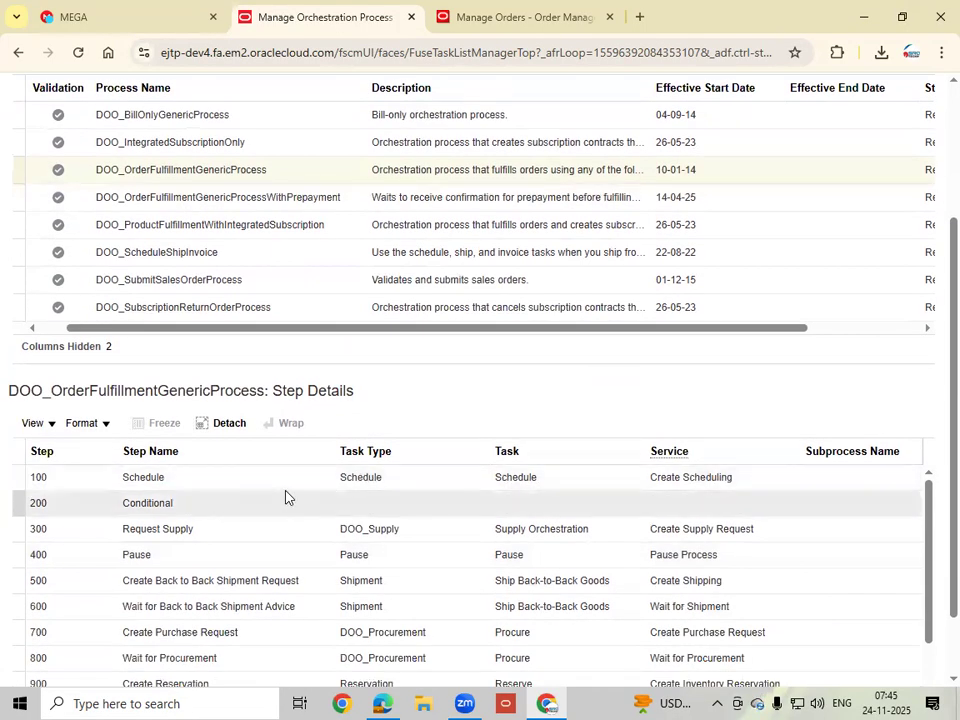
{"action": "scroll", "coordinate": [242, 574], "scroll_direction": "down", "scroll_amount": 2}
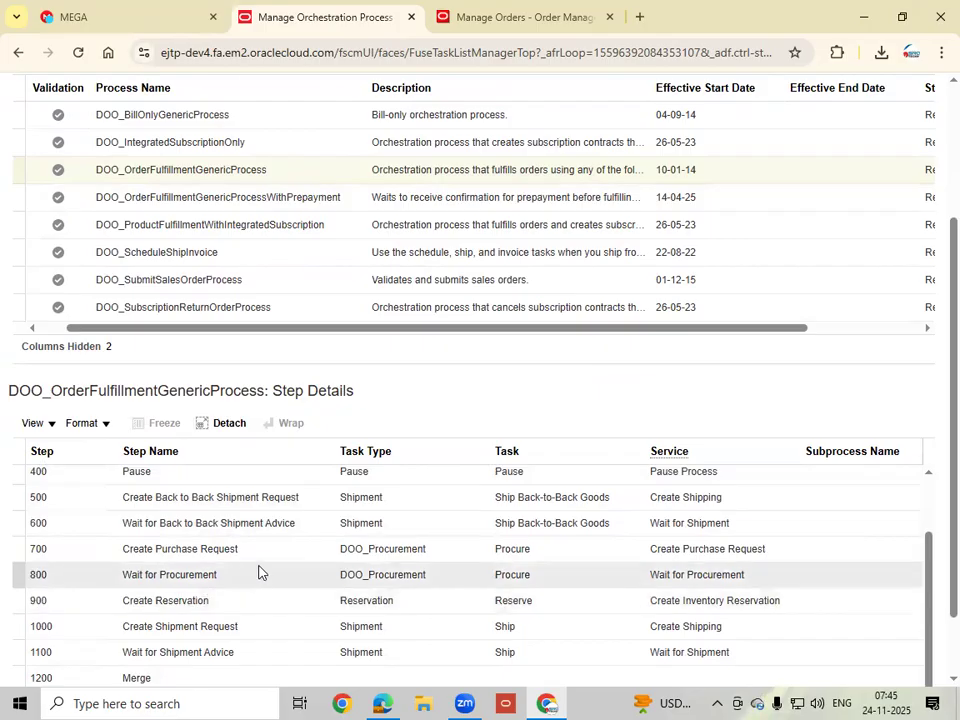
{"action": "scroll", "coordinate": [270, 561], "scroll_direction": "down", "scroll_amount": 3}
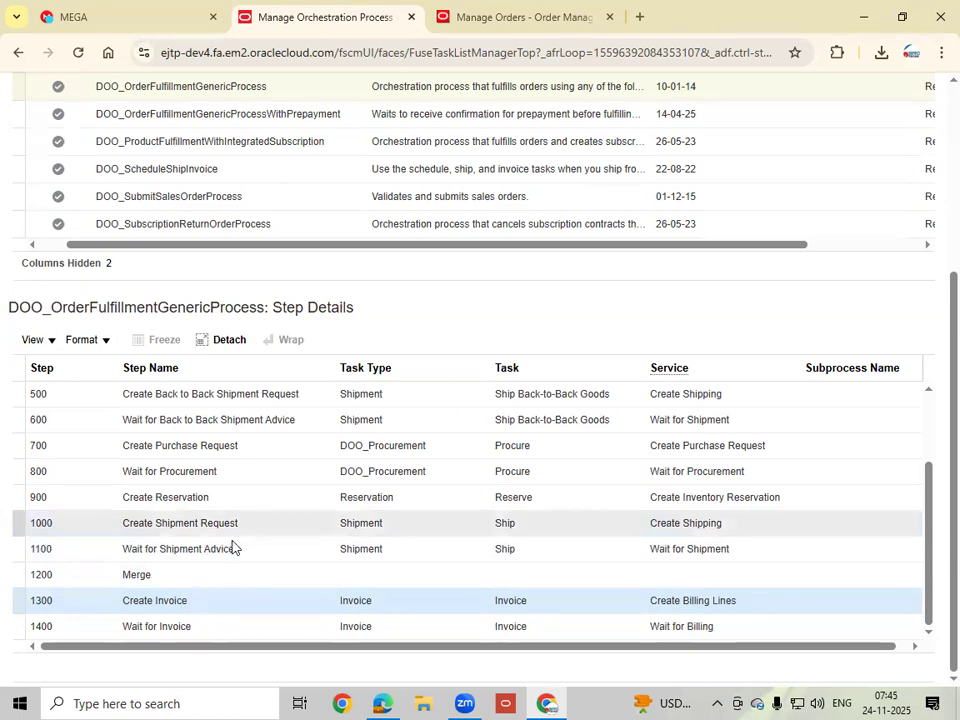
{"action": "scroll", "coordinate": [186, 440], "scroll_direction": "up", "scroll_amount": 3}
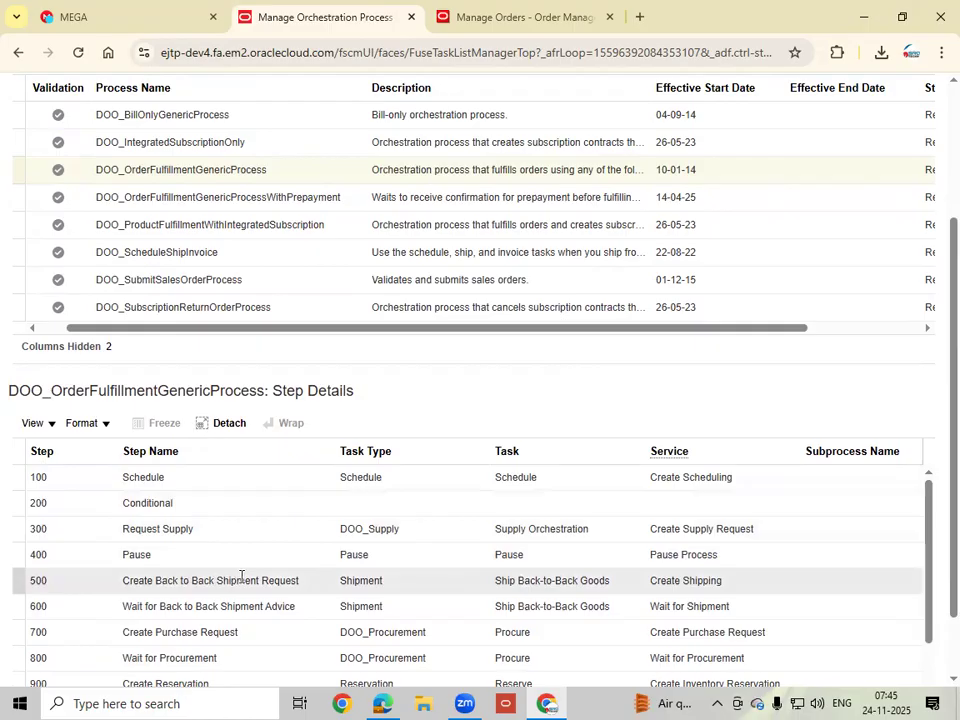
{"action": "left_click", "coordinate": [310, 583]}
{"action": "scroll", "coordinate": [310, 588], "scroll_direction": "down", "scroll_amount": 5}
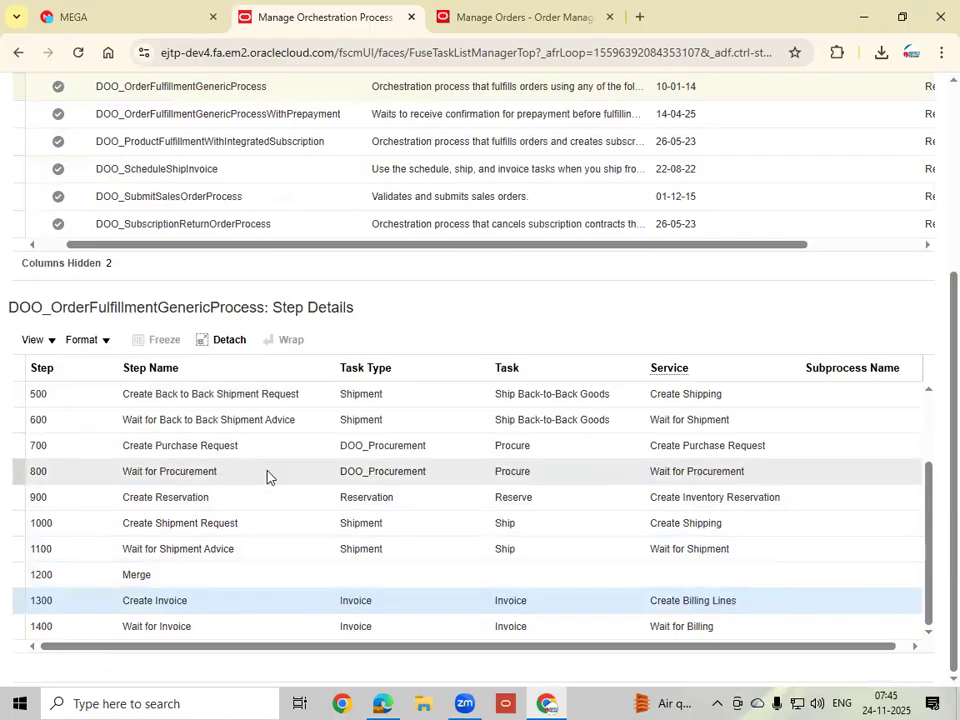
{"action": "scroll", "coordinate": [268, 466], "scroll_direction": "up", "scroll_amount": 5}
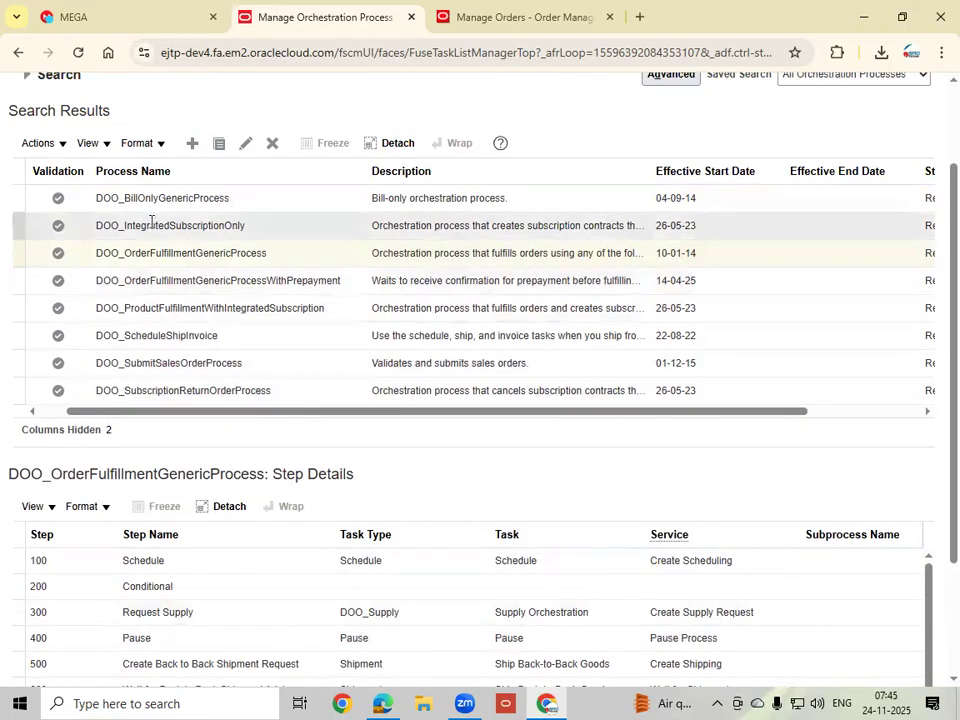
Step: View the step details of DOO_BillOnlyGenericProcess and of DOO_IntegratedSubscriptionOnly
{"action": "left_click", "coordinate": [261, 199]}
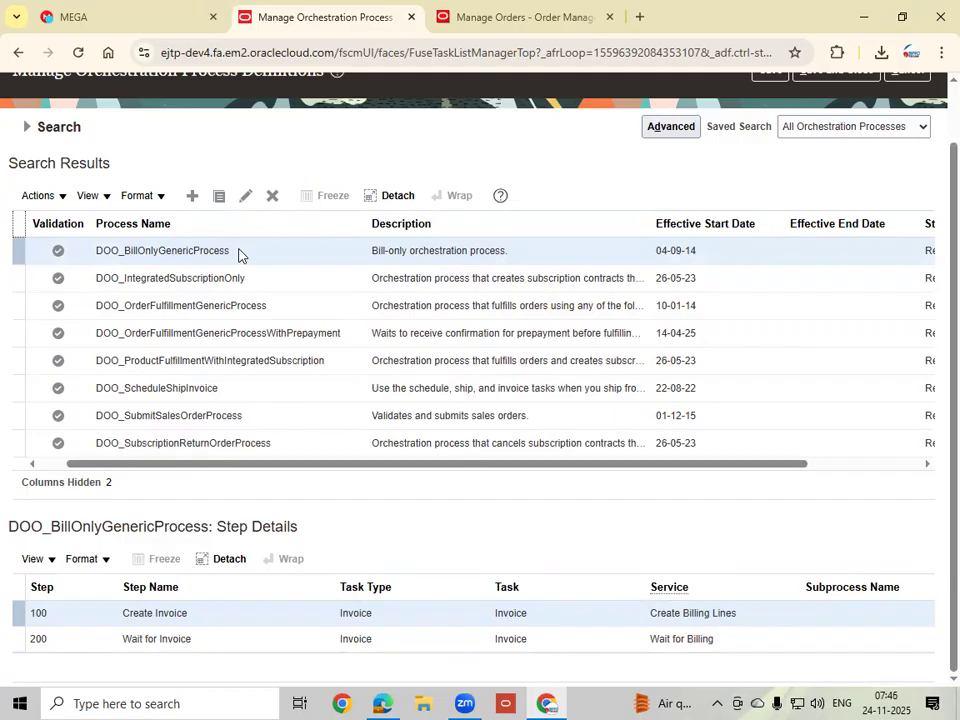
{"action": "left_click", "coordinate": [261, 278]}
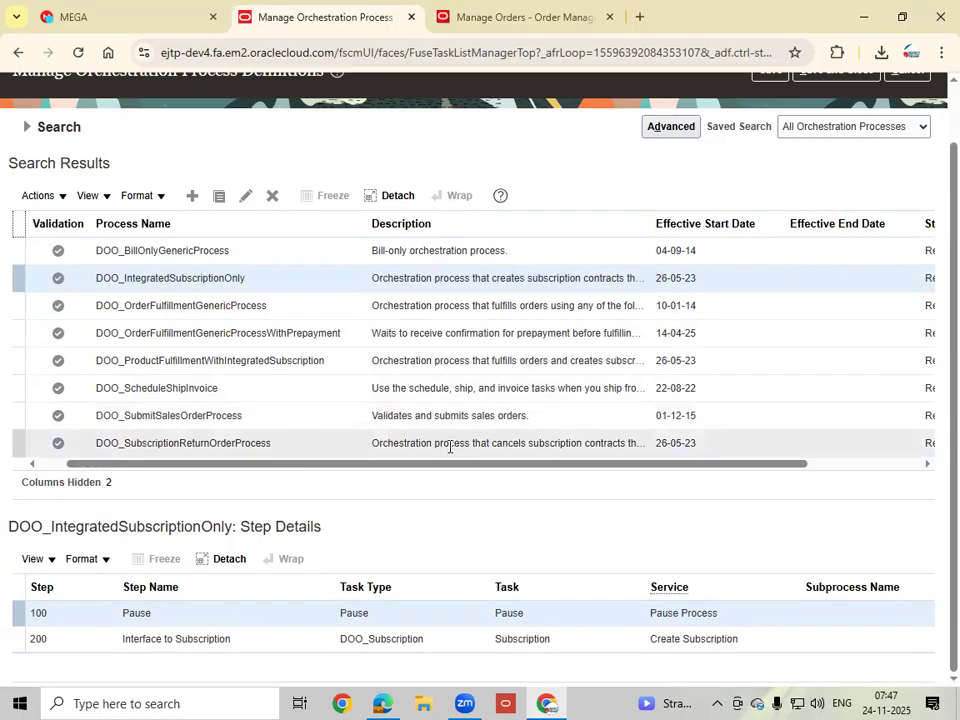
Step: Search for DOO process definitions in the Return Order Class
{"action": "left_click_drag", "start_coordinate": [598, 465], "coordinate": [360, 486]}
{"action": "scroll", "coordinate": [429, 407], "scroll_direction": "up", "scroll_amount": 1}
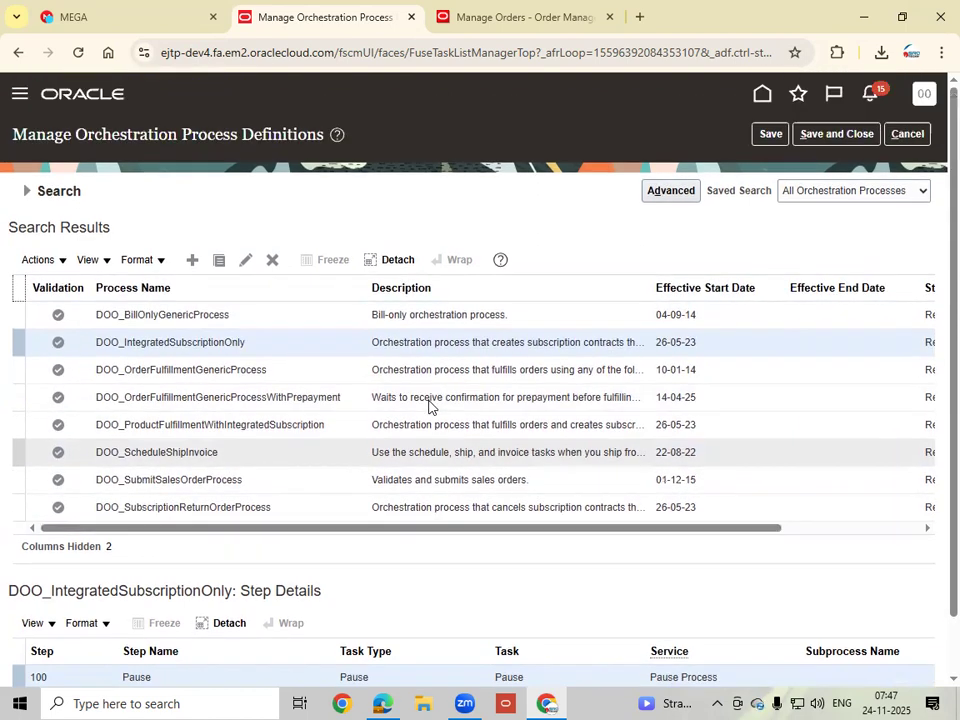
{"action": "scroll", "coordinate": [429, 407], "scroll_direction": "down", "scroll_amount": 1}
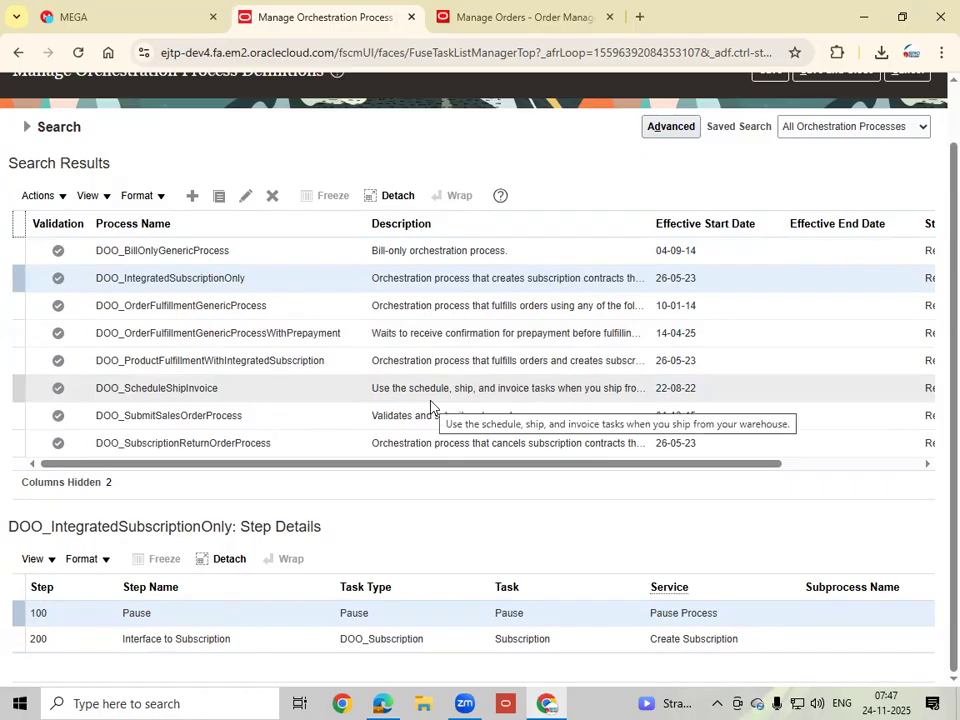
{"action": "scroll", "coordinate": [431, 407], "scroll_direction": "up", "scroll_amount": 1}
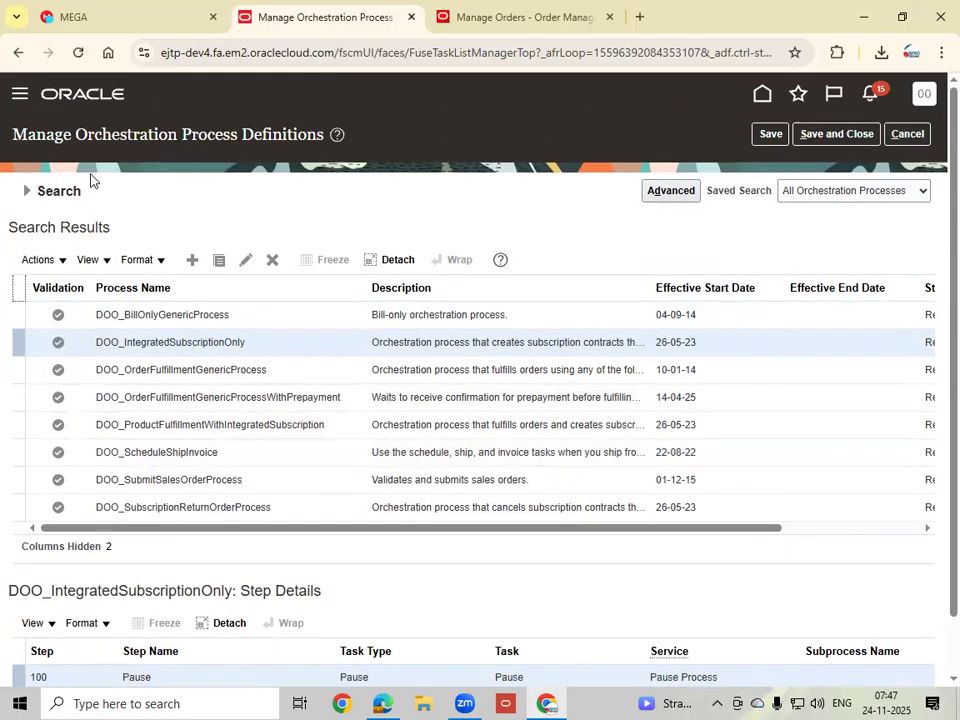
{"action": "left_click", "coordinate": [27, 191]}
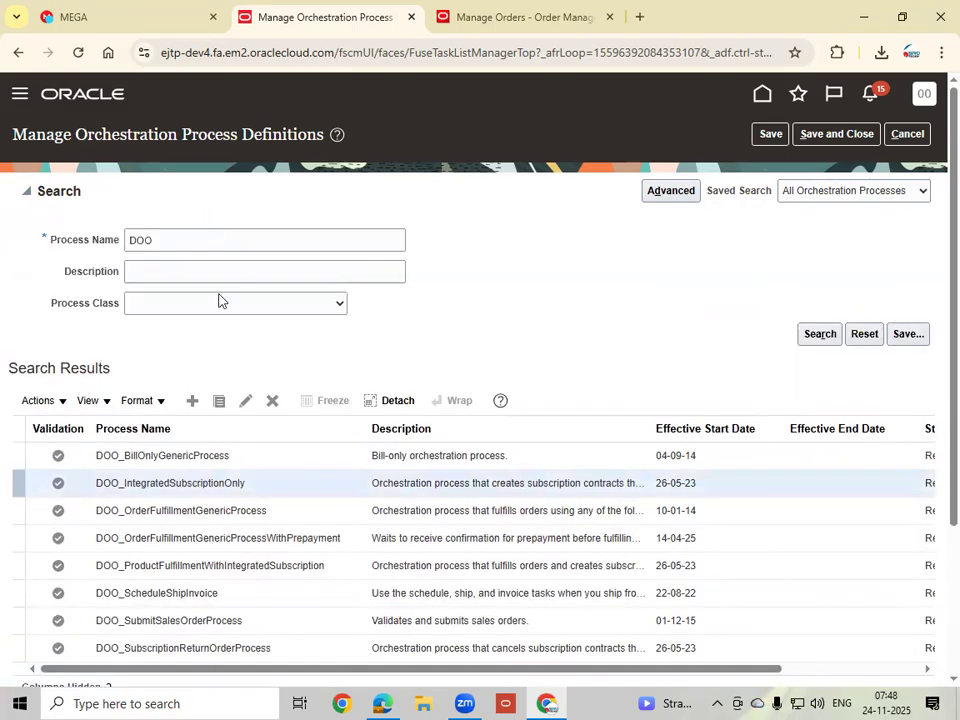
{"action": "left_click", "coordinate": [210, 303]}
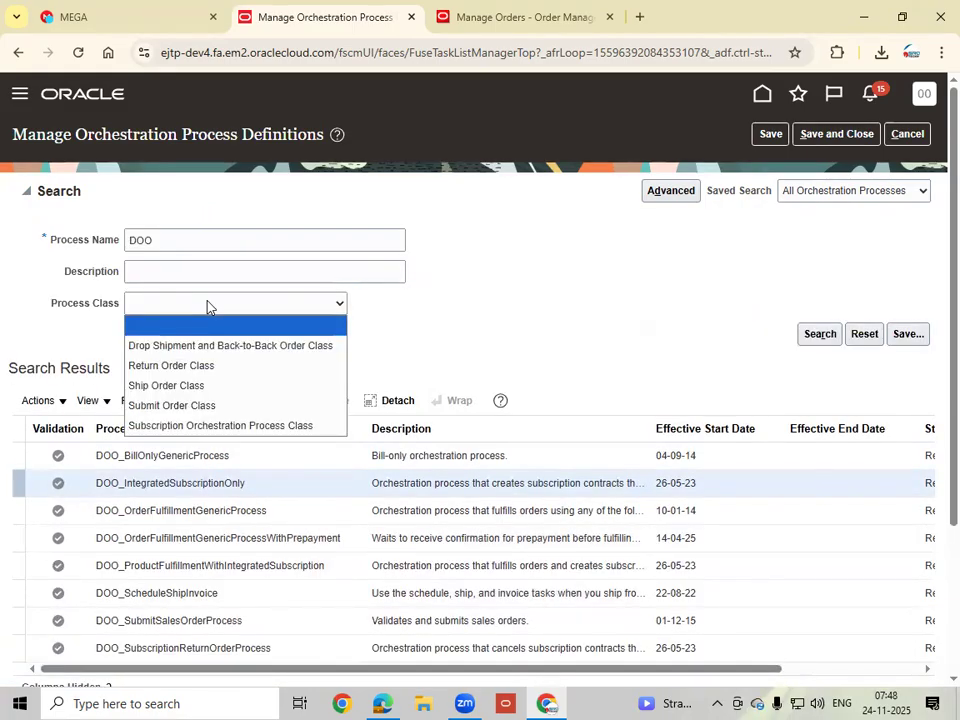
{"action": "left_click", "coordinate": [222, 367]}
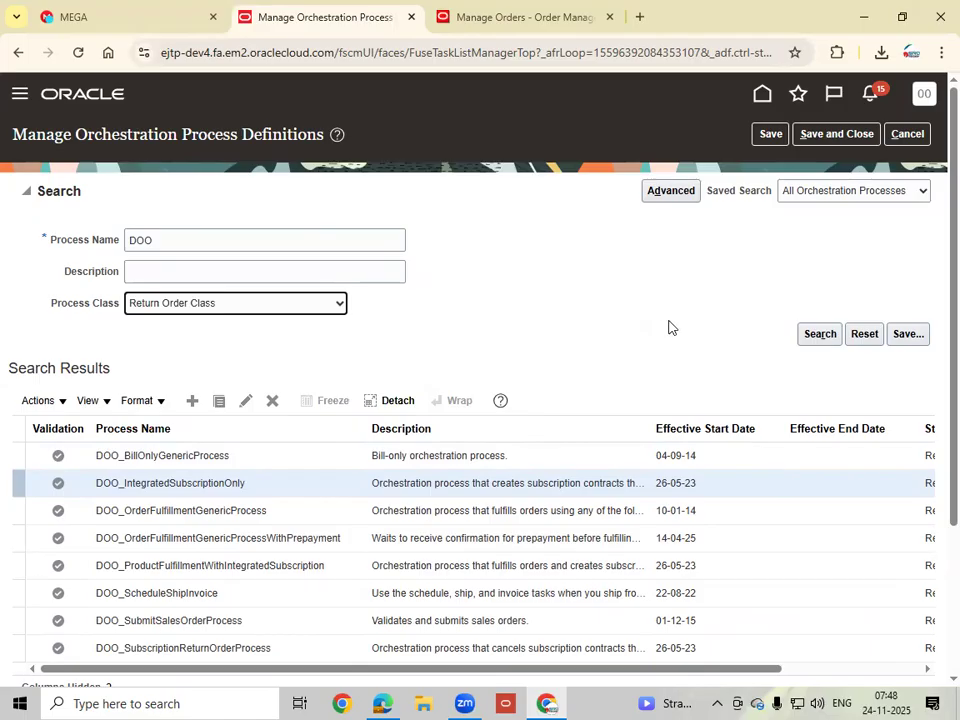
{"action": "left_click", "coordinate": [824, 343]}
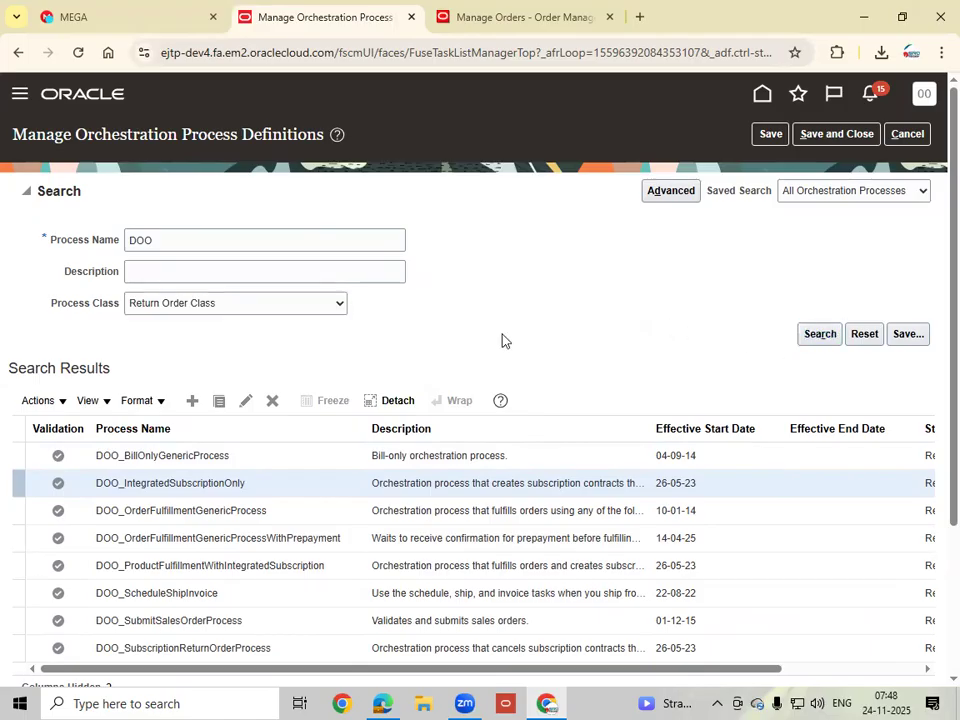
Step: Clear the process name criterion and try searching by Return Order Class alone
{"action": "left_click", "coordinate": [27, 194]}
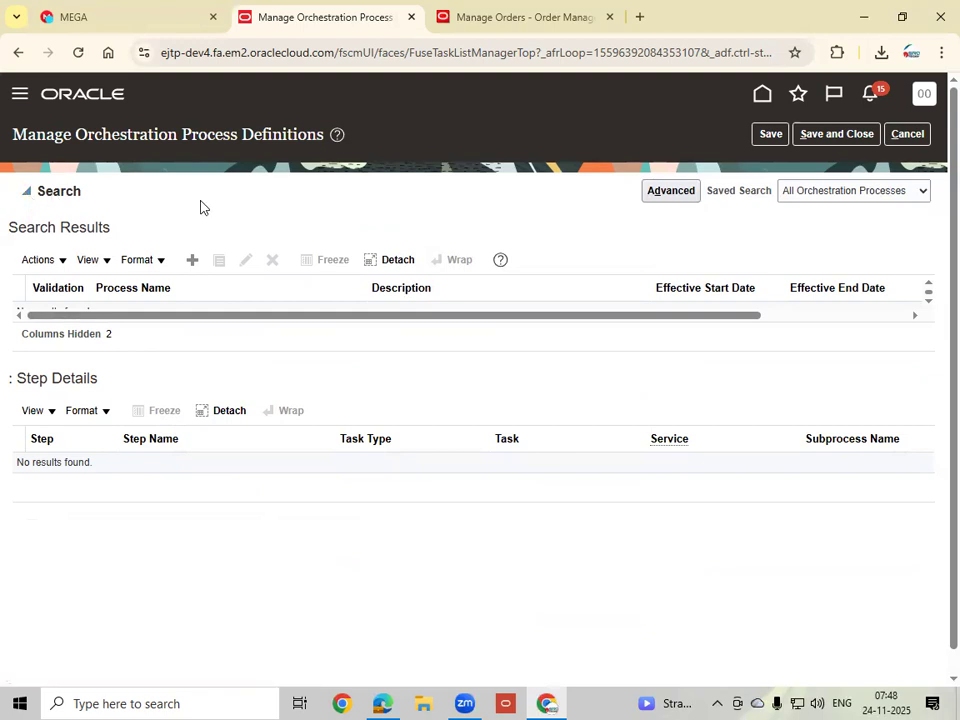
{"action": "left_click", "coordinate": [244, 310]}
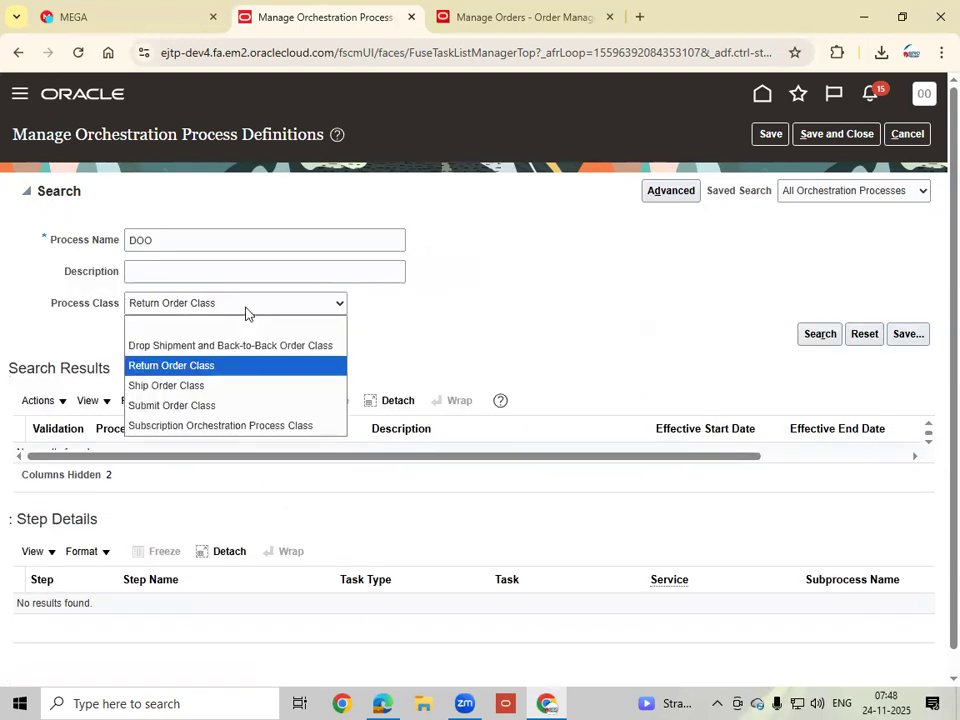
{"action": "left_click", "coordinate": [206, 367]}
{"action": "double_click", "coordinate": [177, 236]}
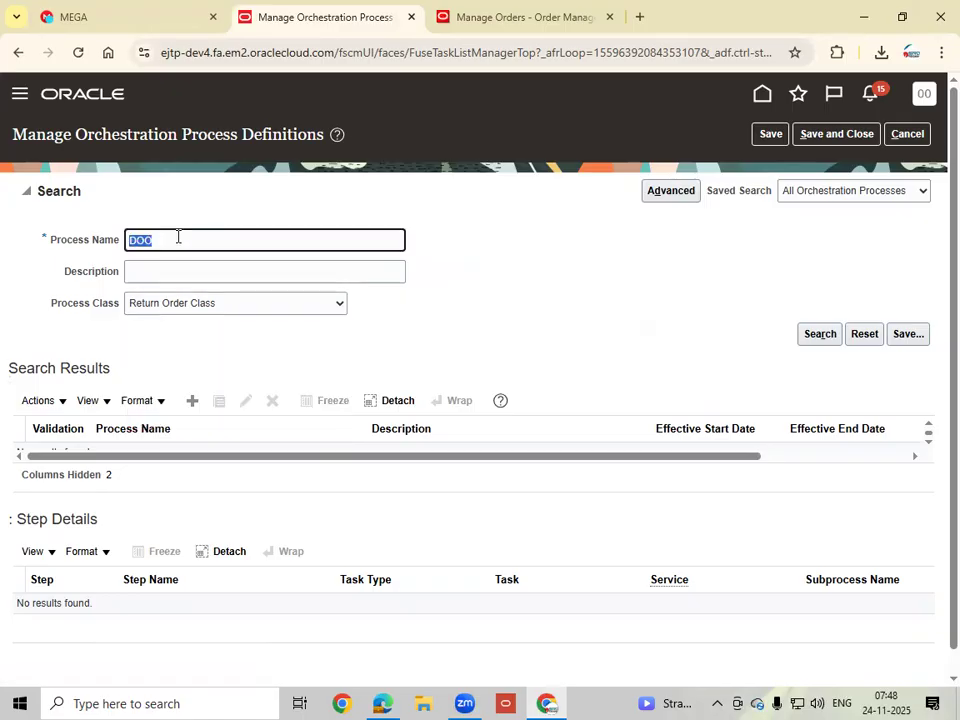
{"action": "key", "text": "BackSpace"}
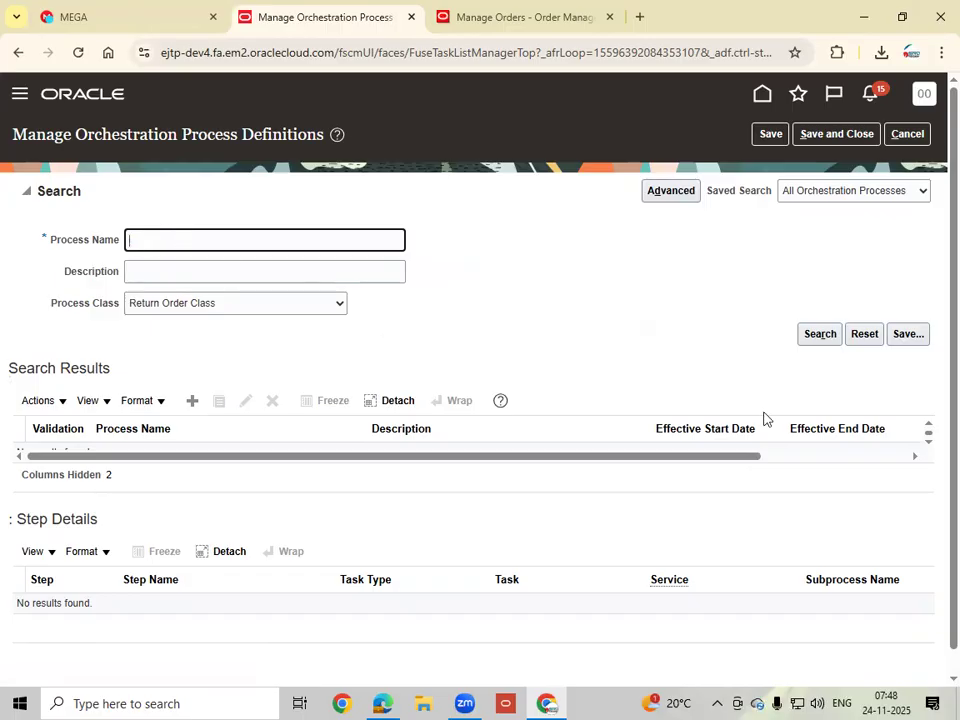
{"action": "left_click", "coordinate": [820, 334]}
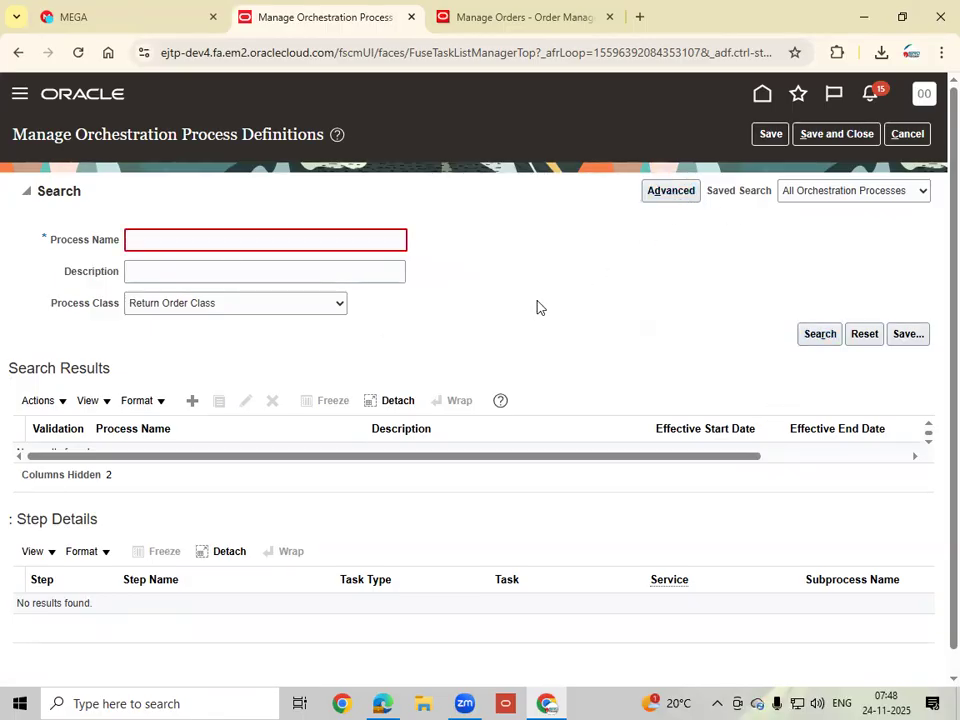
Step: Run an advanced search for Return Order Class processes whose name does not contain abc, and examine the Create RMA Invoice step
{"action": "left_click", "coordinate": [207, 240]}
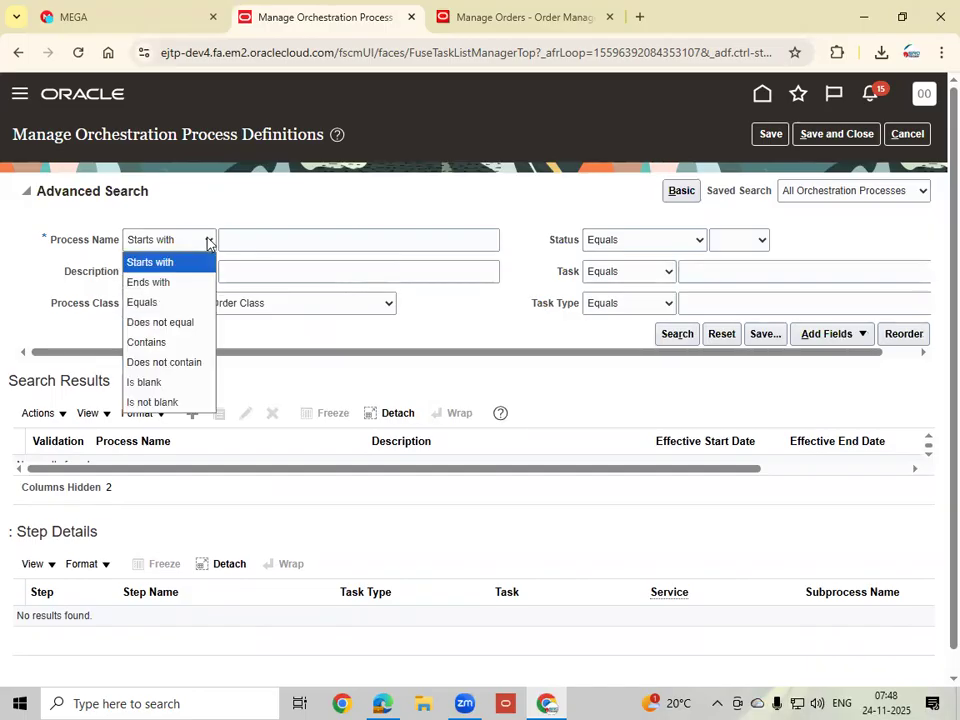
{"action": "left_click", "coordinate": [172, 343]}
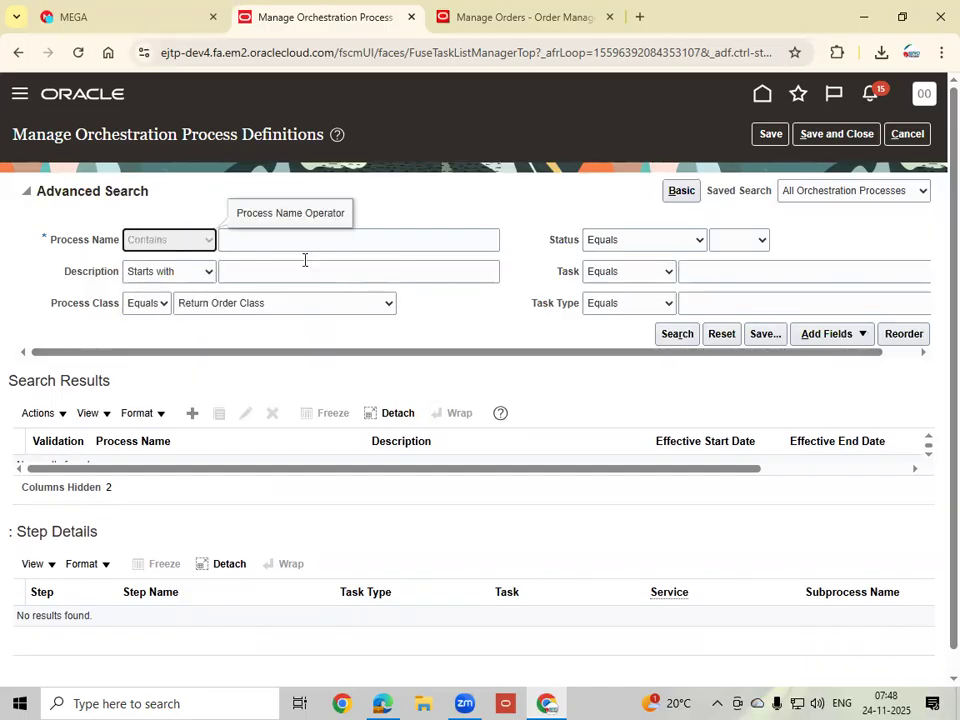
{"action": "left_click", "coordinate": [388, 240]}
{"action": "left_click", "coordinate": [200, 240]}
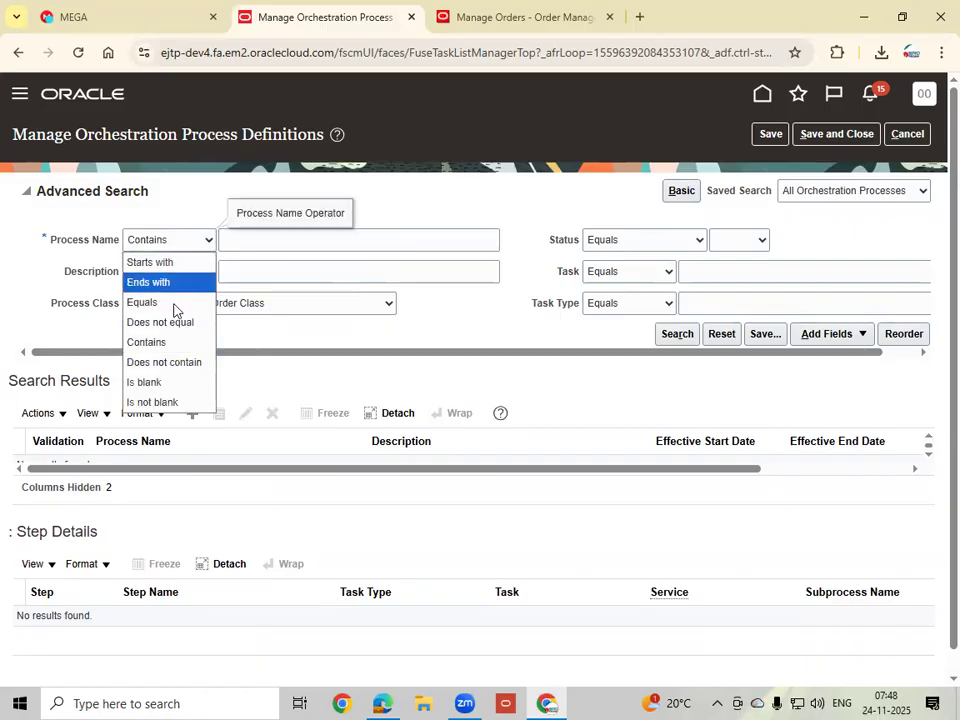
{"action": "left_click", "coordinate": [182, 362]}
{"action": "left_click", "coordinate": [369, 240]}
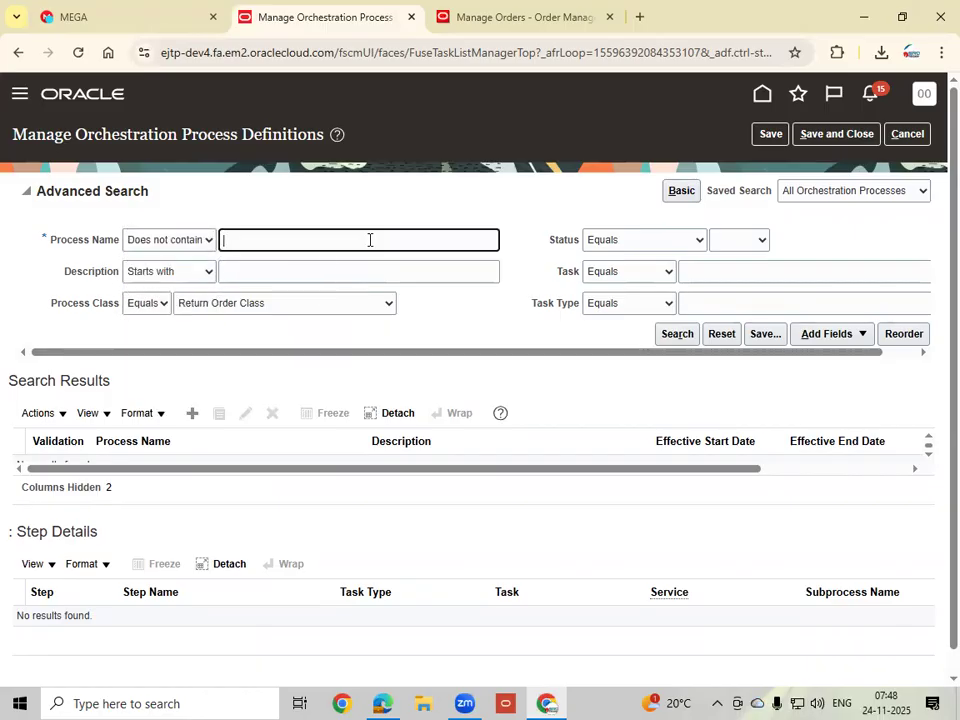
{"action": "type", "text": "abc"}
{"action": "left_click", "coordinate": [676, 336]}
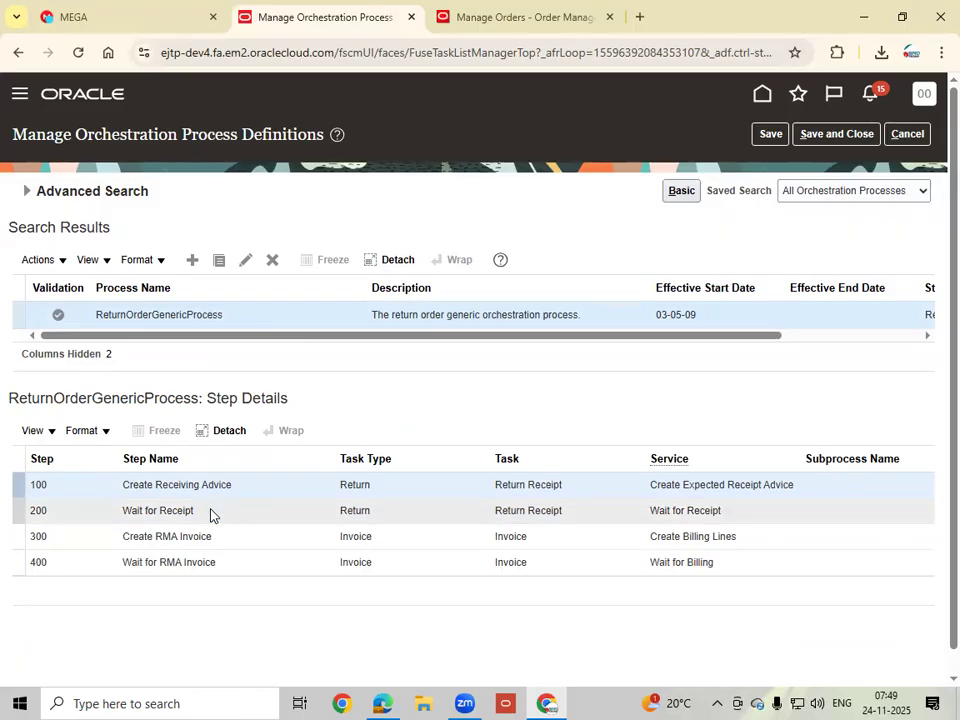
{"action": "left_click", "coordinate": [236, 536]}
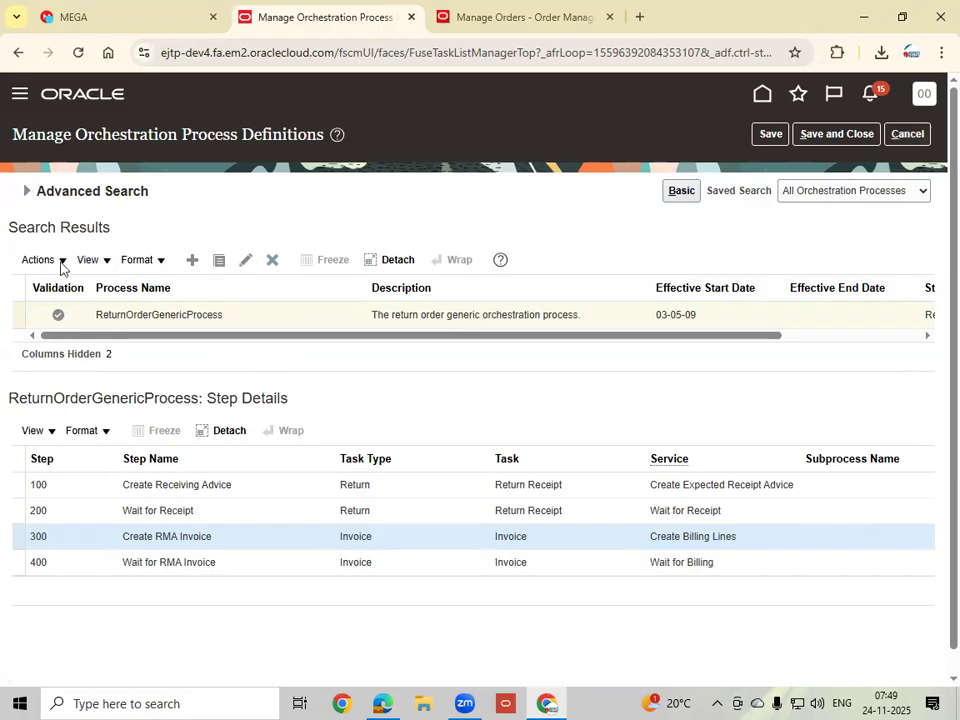
Step: Search for Ship Order Class processes and view the step details of DOO_ScheduleShipInvoice
{"action": "left_click", "coordinate": [27, 192]}
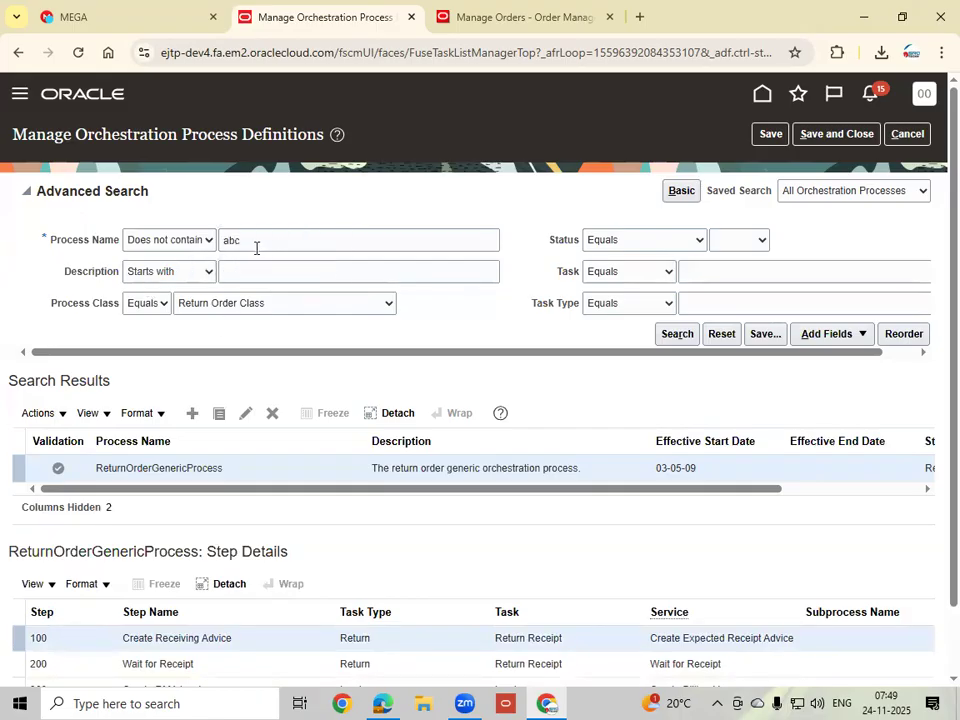
{"action": "left_click", "coordinate": [220, 303]}
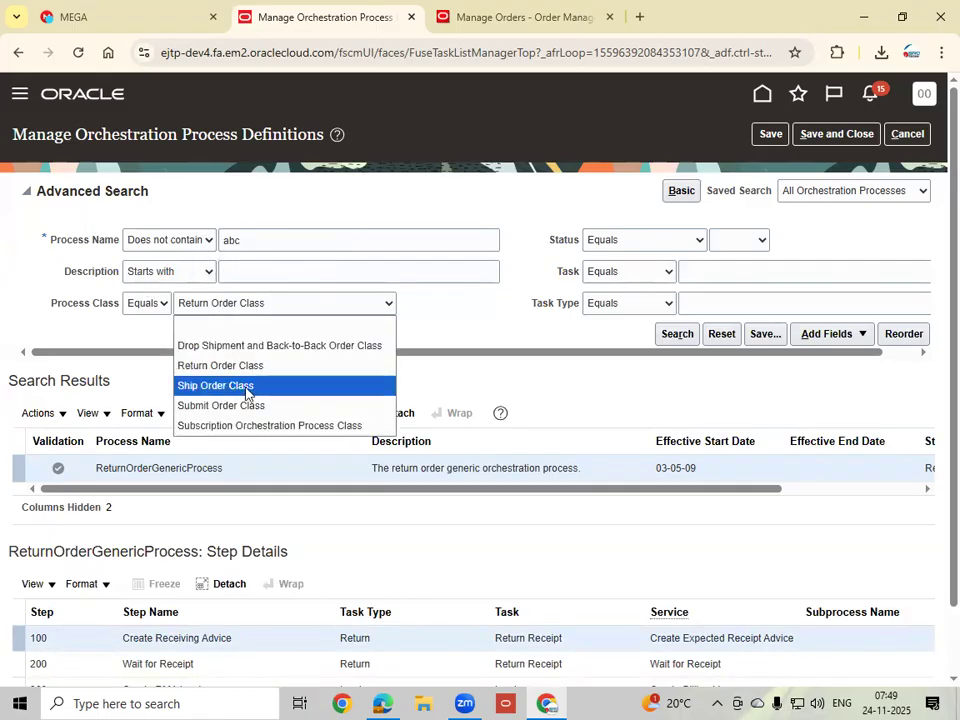
{"action": "left_click", "coordinate": [246, 388]}
{"action": "left_click", "coordinate": [676, 336]}
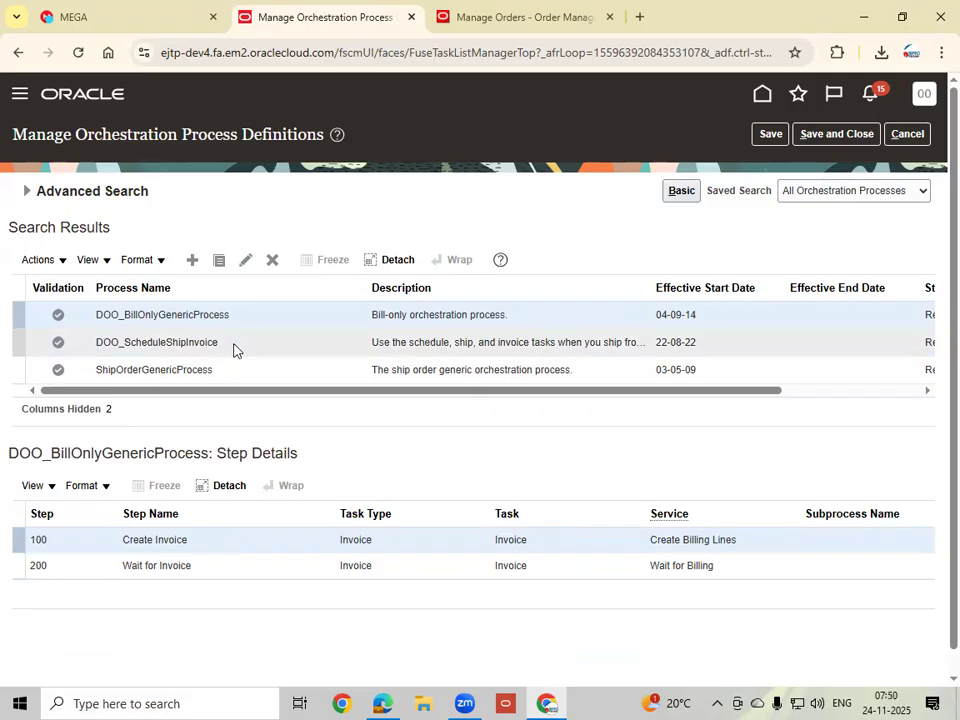
{"action": "left_click", "coordinate": [234, 348]}
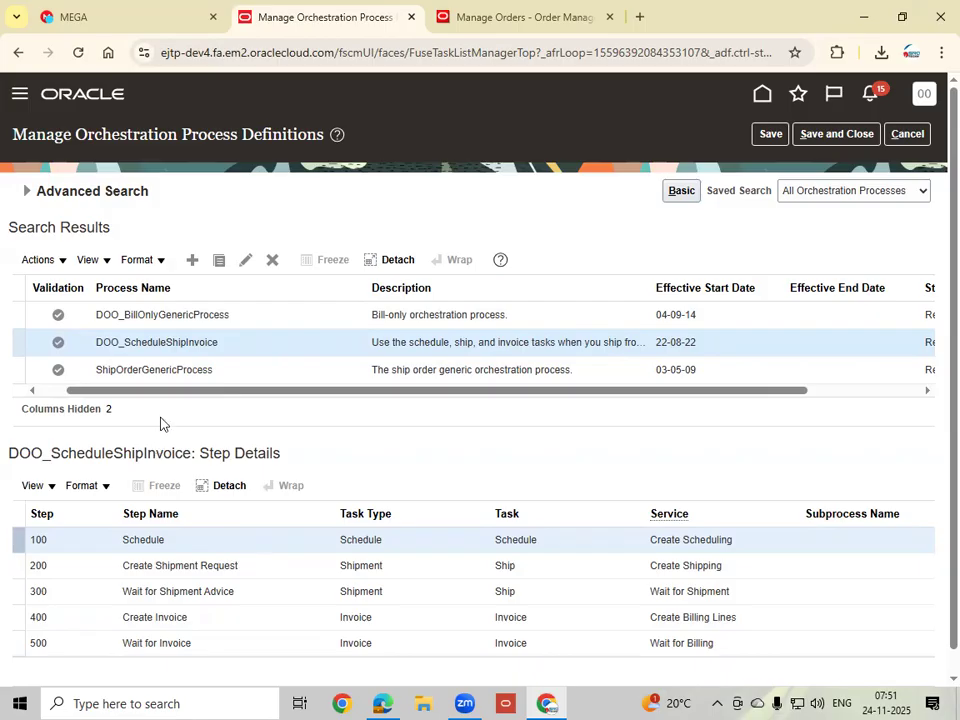
Step: Change the process class criterion to Submit Order Class and search for its process definitions
{"action": "left_click", "coordinate": [20, 192]}
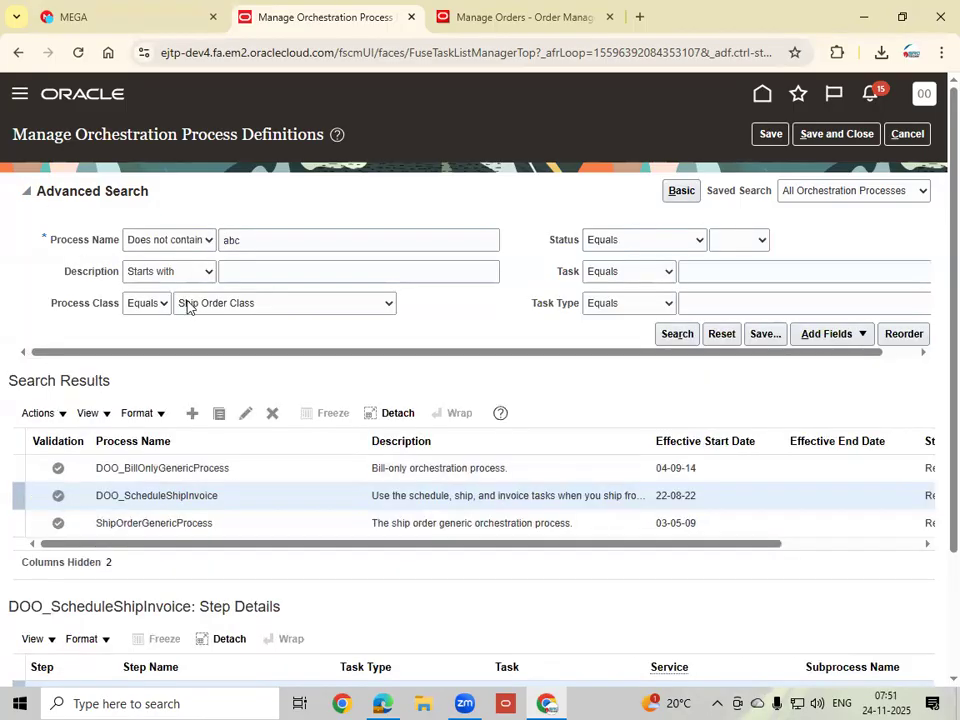
{"action": "left_click", "coordinate": [247, 306]}
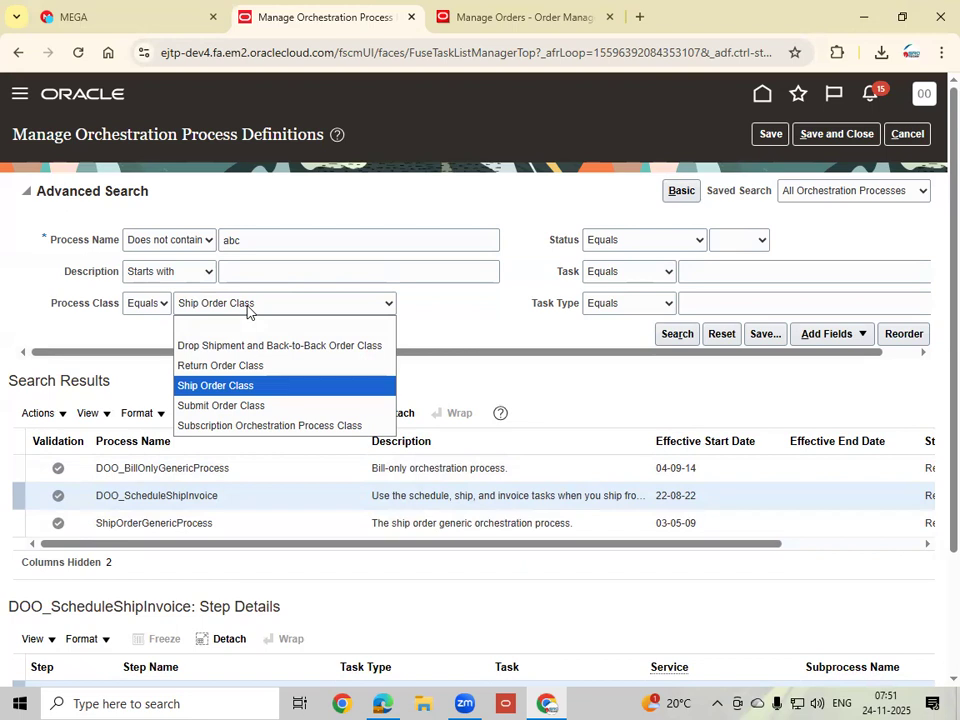
{"action": "left_click", "coordinate": [249, 405]}
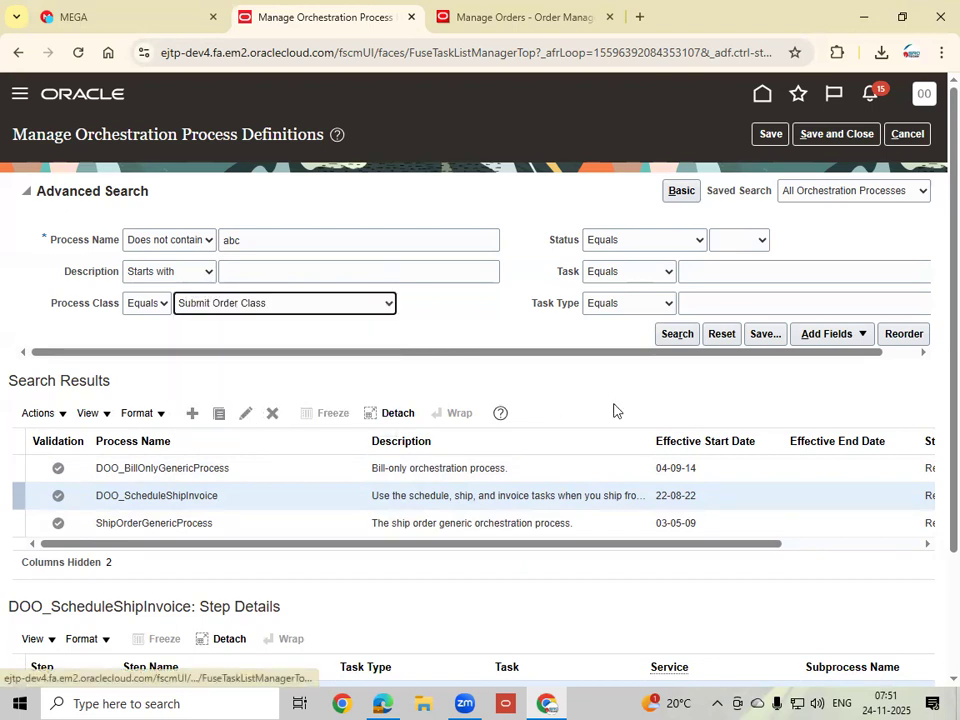
{"action": "left_click", "coordinate": [682, 340]}
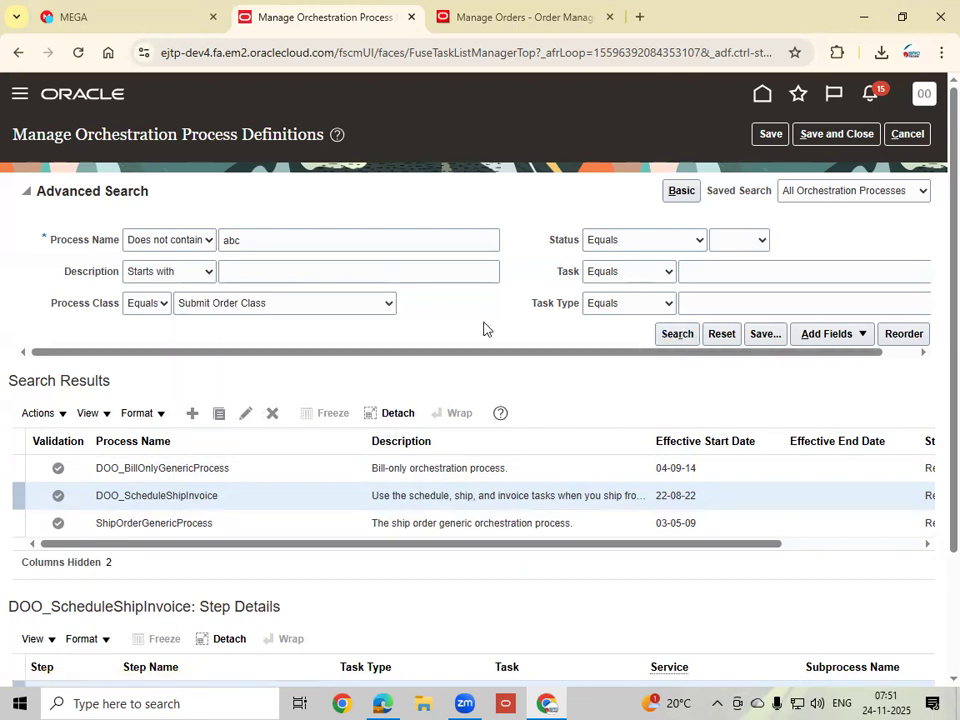
Step: Search for process definitions in the Drop Shipment and Back-to-Back Order Class
{"action": "left_click", "coordinate": [26, 190]}
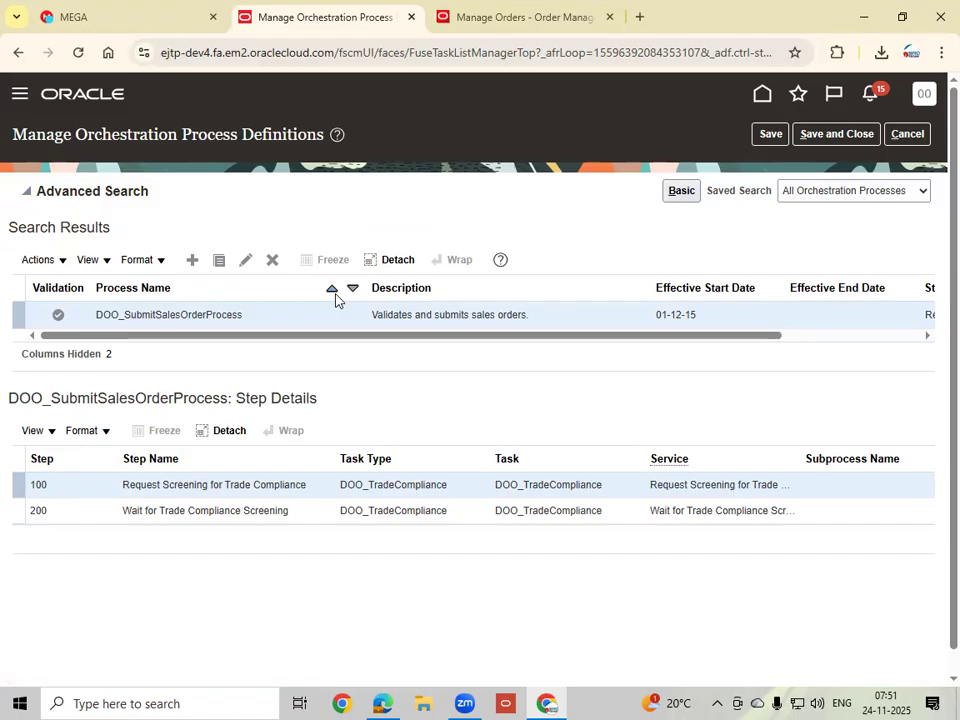
{"action": "left_click", "coordinate": [281, 305]}
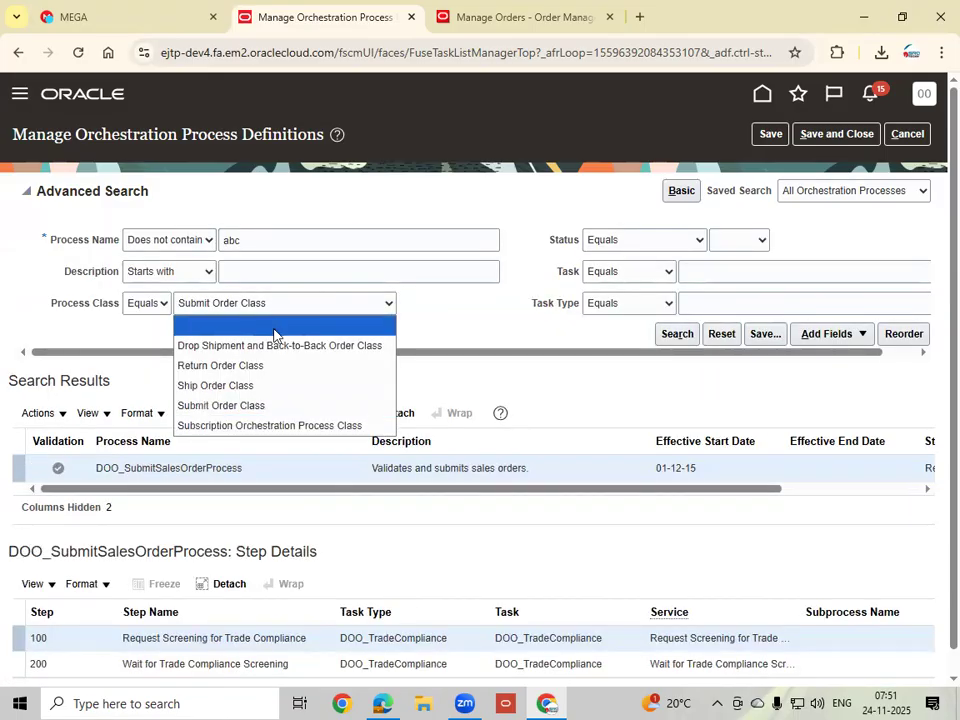
{"action": "left_click", "coordinate": [288, 347]}
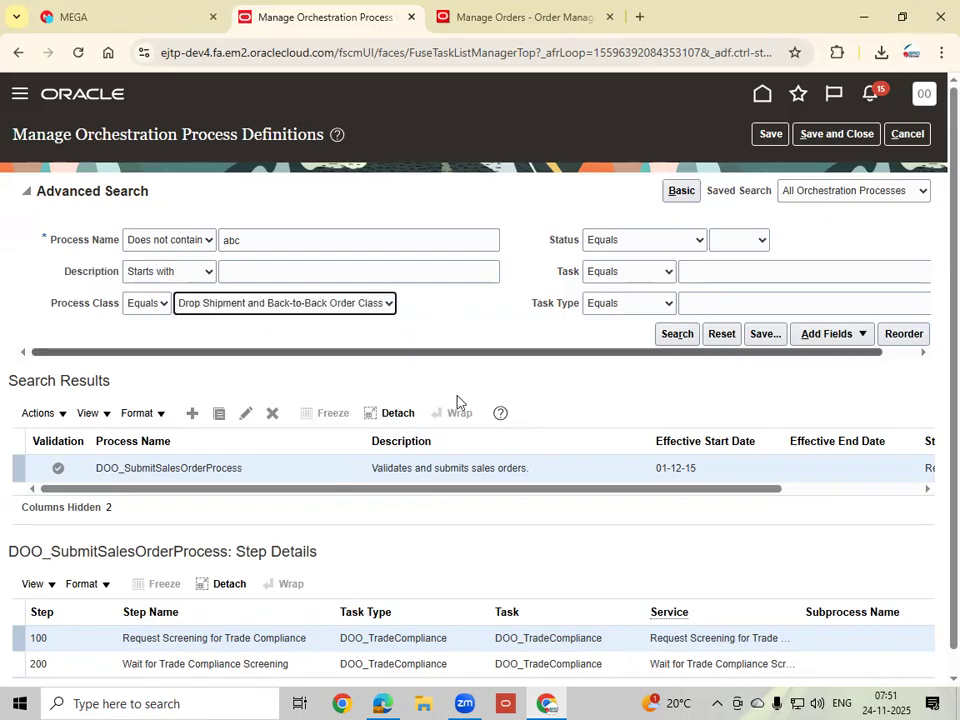
{"action": "left_click", "coordinate": [674, 335]}
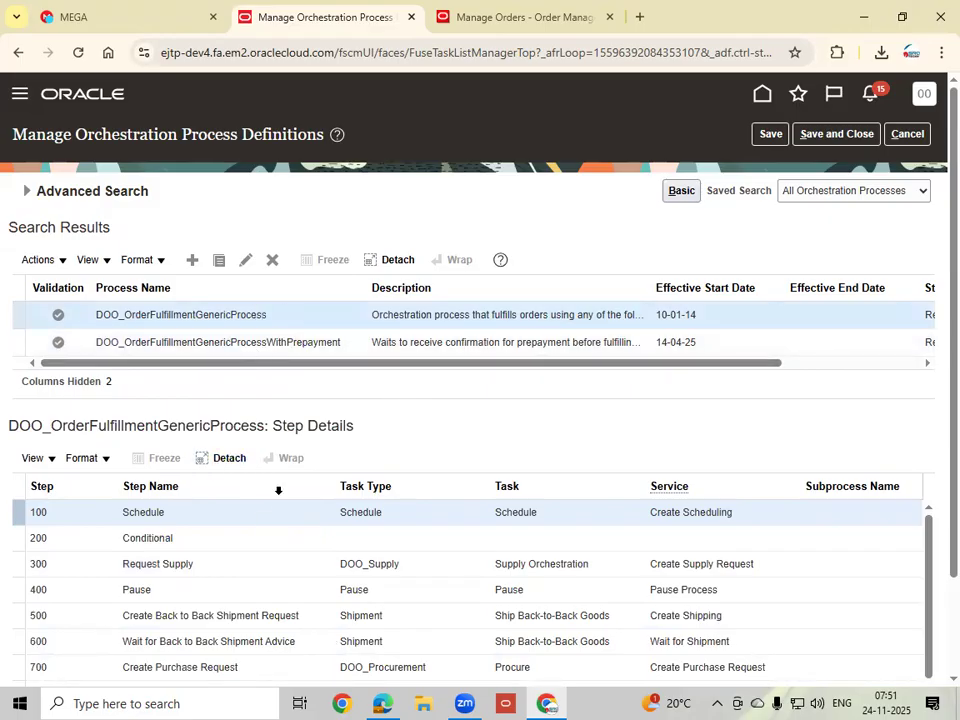
Step: Examine the step details of DOO_OrderFulfillmentGenericProcess, including the Create Reservation step
{"action": "scroll", "coordinate": [278, 490], "scroll_direction": "down", "scroll_amount": 1}
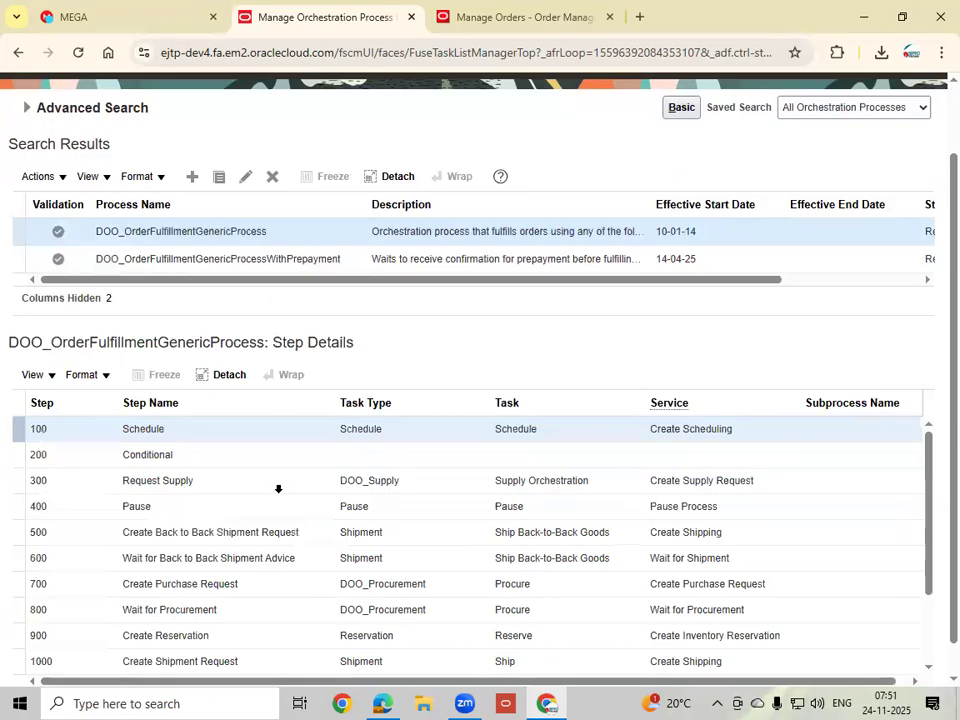
{"action": "left_click", "coordinate": [244, 637]}
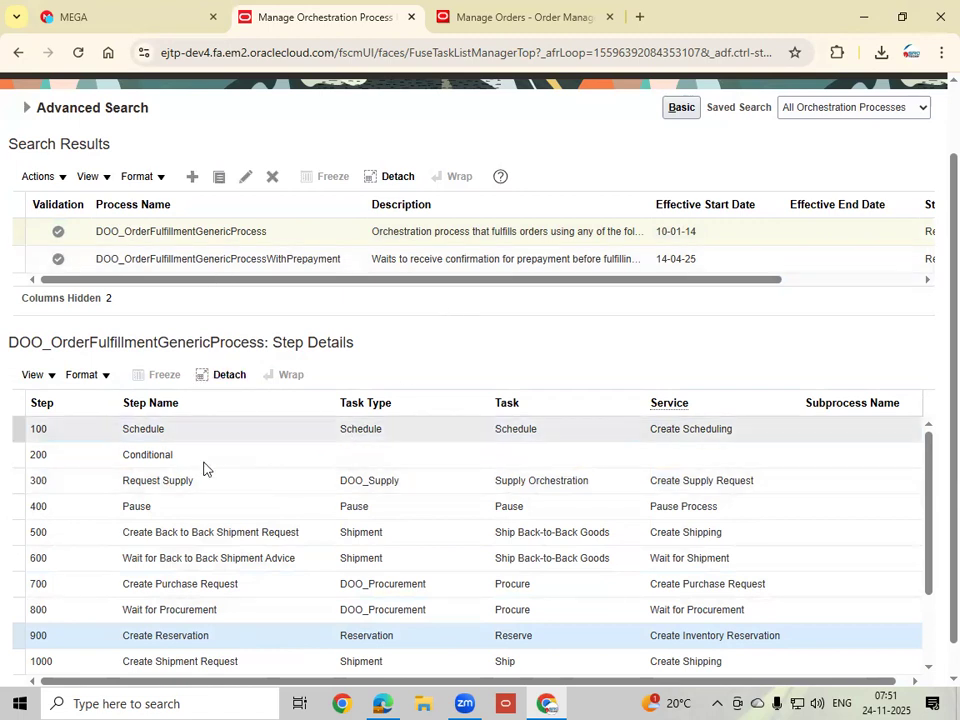
{"action": "left_click_drag", "start_coordinate": [570, 283], "coordinate": [356, 287]}
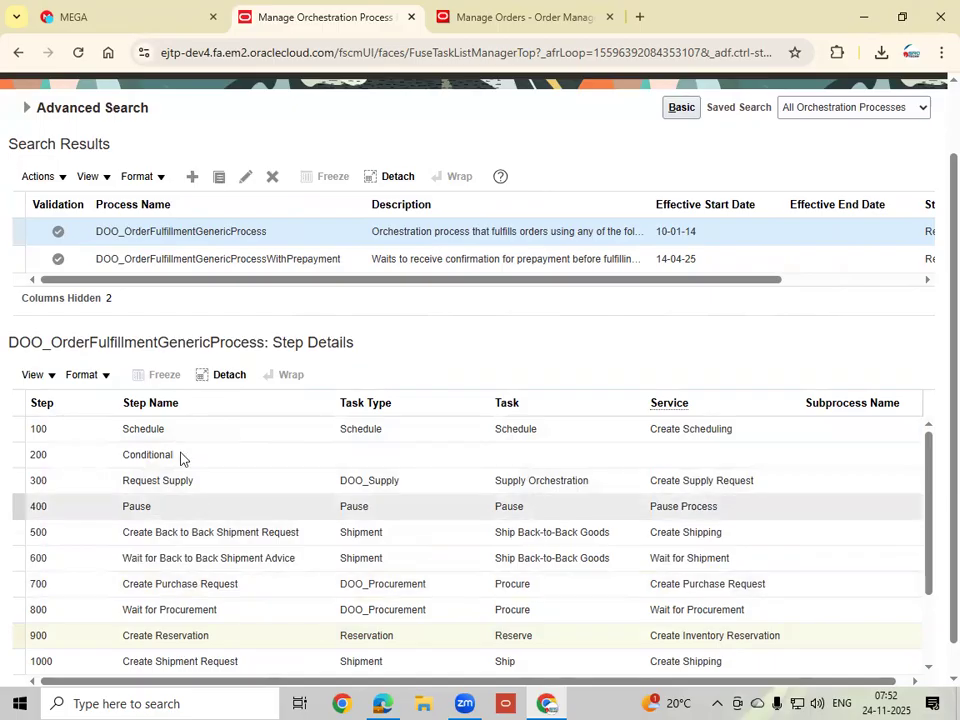
{"action": "left_click", "coordinate": [222, 643]}
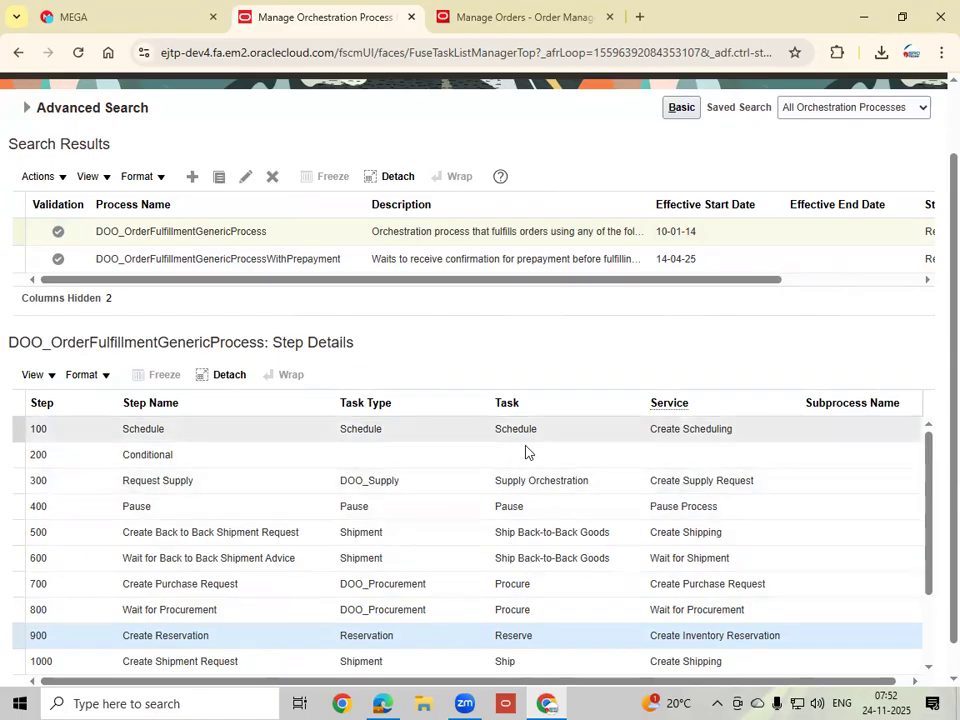
{"action": "scroll", "coordinate": [615, 342], "scroll_direction": "up", "scroll_amount": 1}
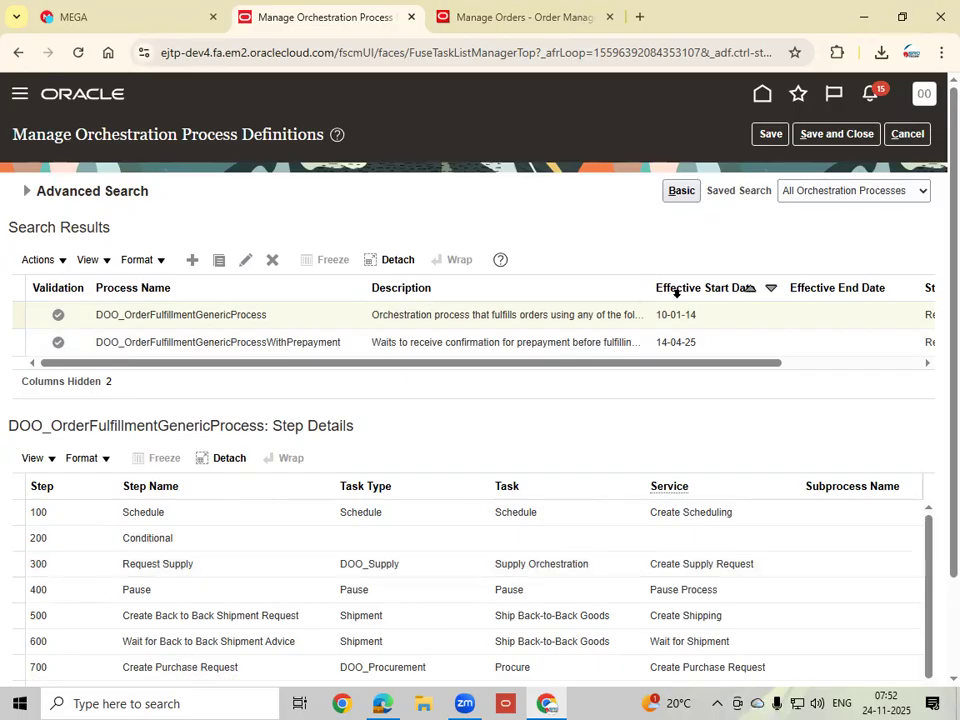
Step: Exit the orchestration process definitions without saving and review the remaining Orders setup tasks down to Manage Time Unit Mappings
{"action": "left_click", "coordinate": [924, 136]}
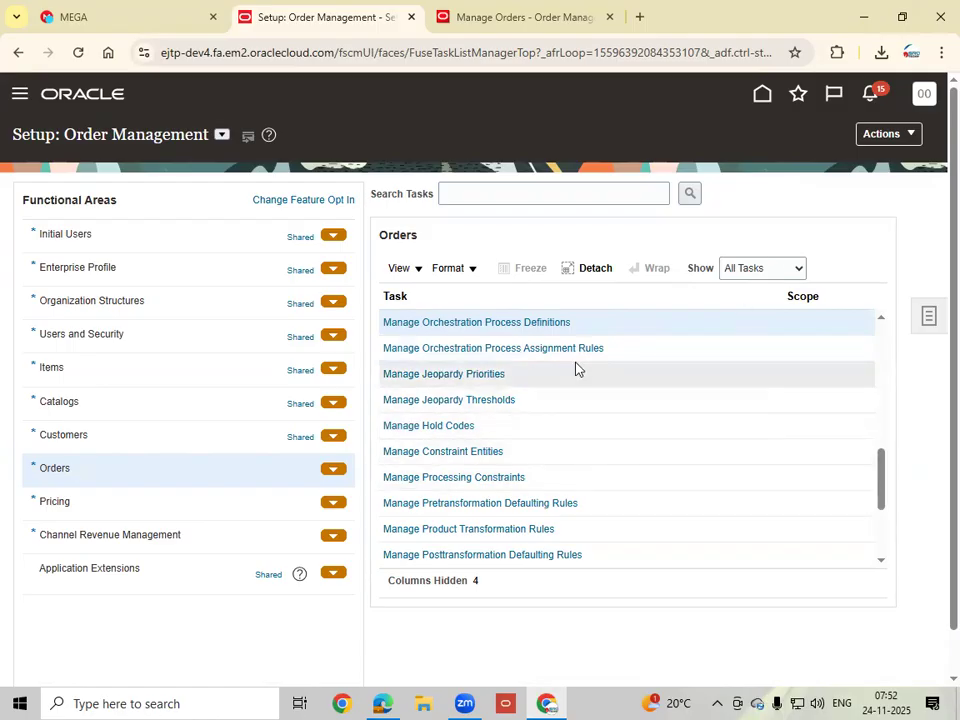
{"action": "left_click", "coordinate": [879, 562]}
{"action": "scroll", "coordinate": [879, 563], "scroll_direction": "down", "scroll_amount": 6}
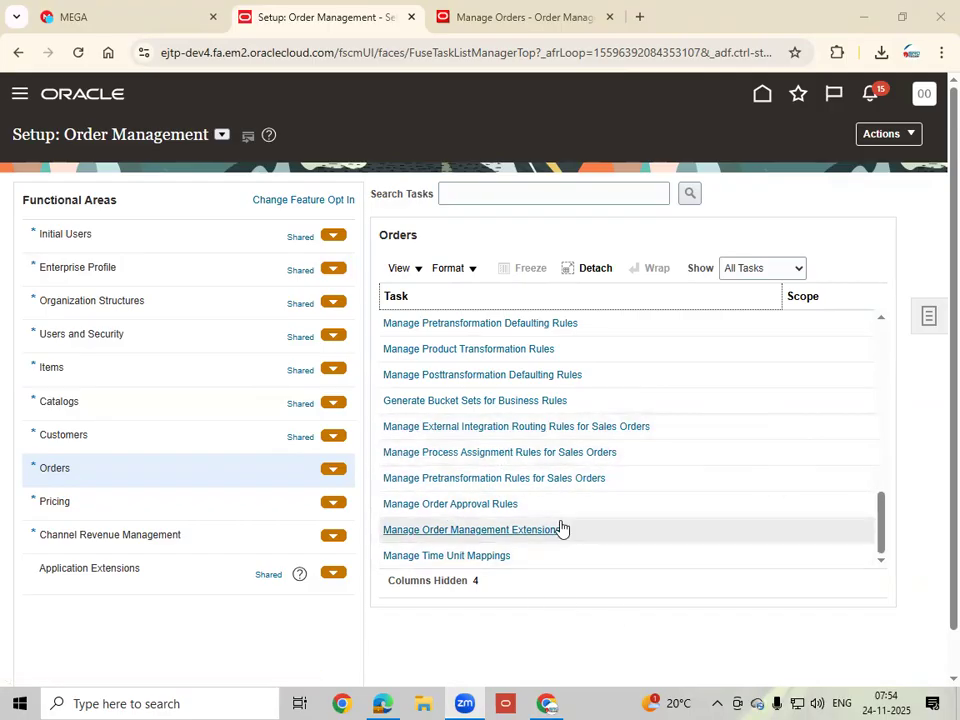
Step: Review the Orders setup tasks backward from the end of the list up to Manage Order Lookups
{"action": "left_click", "coordinate": [881, 323]}
{"action": "left_click", "coordinate": [881, 323]}
{"action": "left_click", "coordinate": [881, 323]}
{"action": "left_click", "coordinate": [881, 323]}
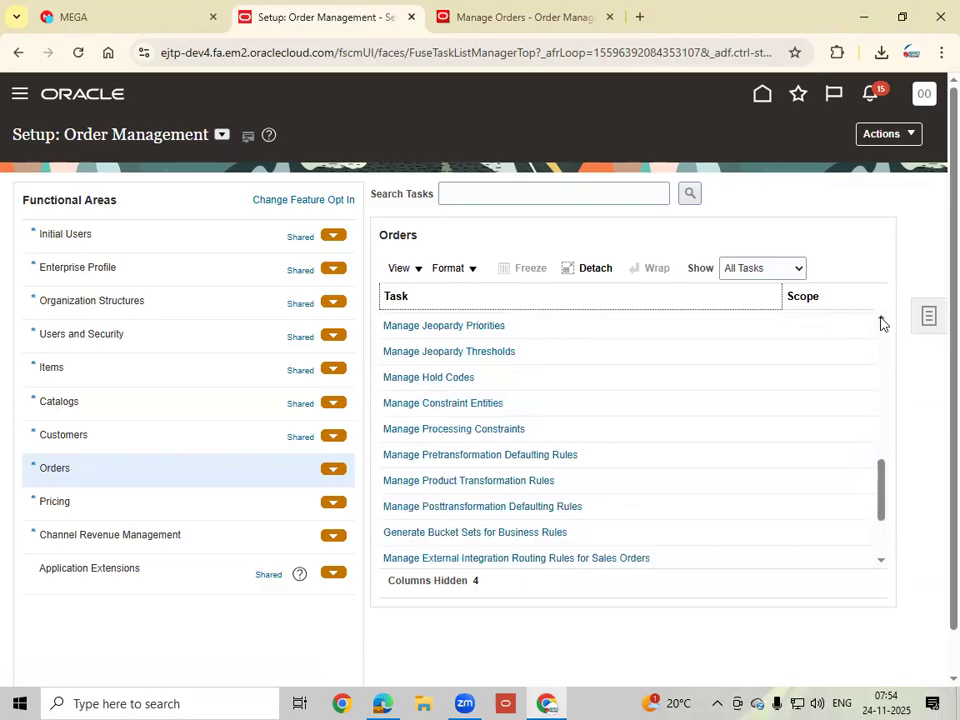
{"action": "left_click", "coordinate": [881, 323]}
{"action": "left_click", "coordinate": [881, 323]}
{"action": "left_click", "coordinate": [881, 323]}
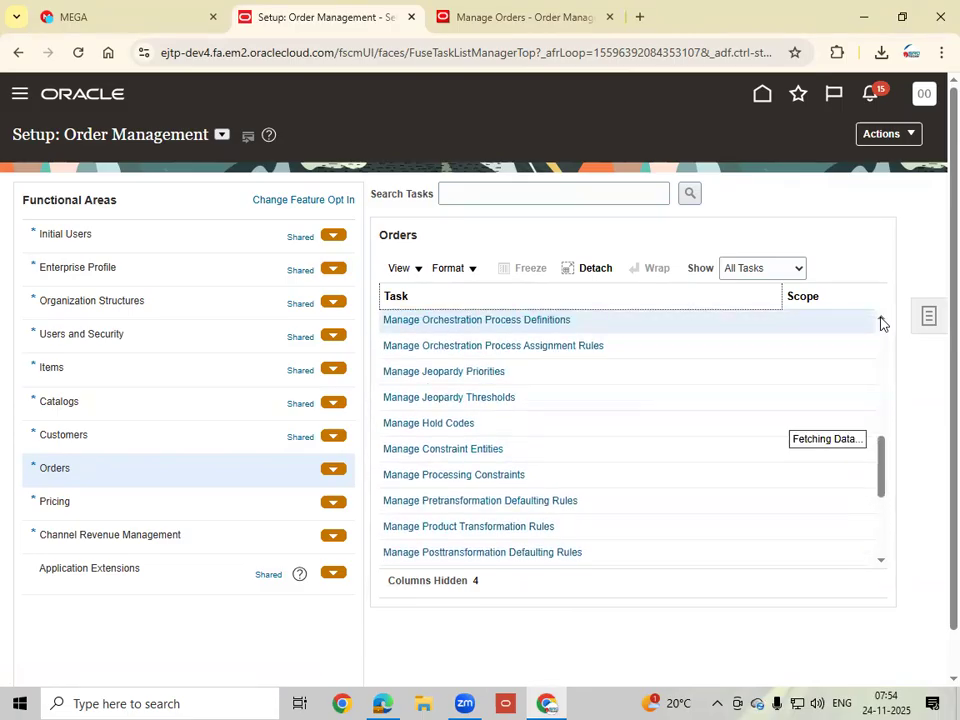
{"action": "left_click", "coordinate": [881, 323]}
{"action": "left_click", "coordinate": [881, 323]}
{"action": "left_click", "coordinate": [881, 323]}
{"action": "left_click", "coordinate": [881, 323]}
{"action": "left_click", "coordinate": [881, 323]}
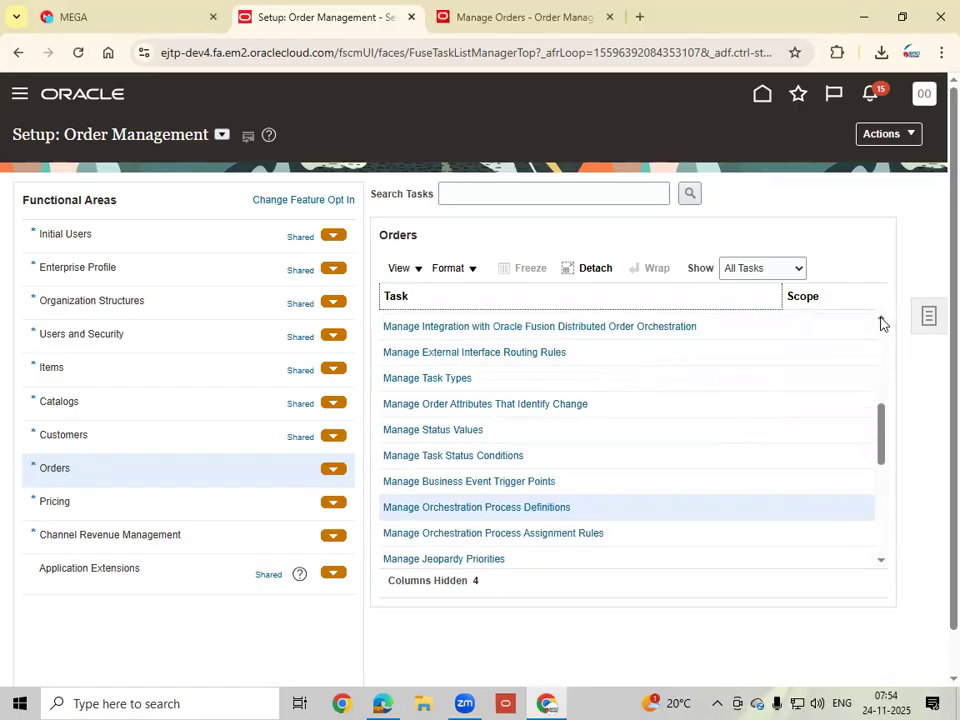
{"action": "left_click", "coordinate": [881, 323]}
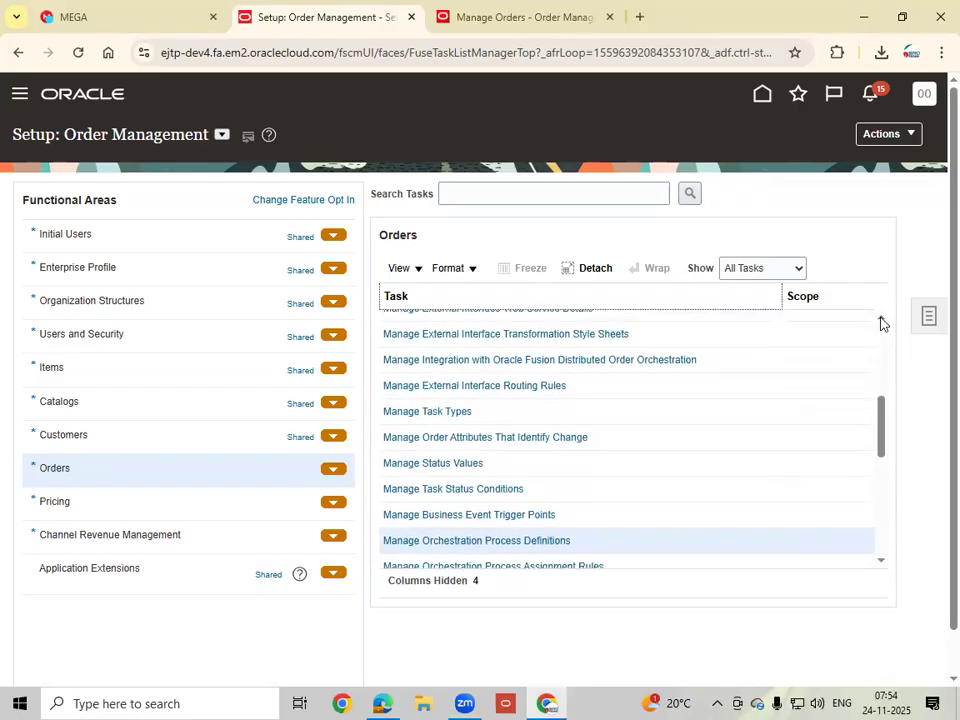
{"action": "left_click", "coordinate": [881, 323]}
{"action": "left_click", "coordinate": [881, 323]}
{"action": "left_click", "coordinate": [881, 323]}
{"action": "left_click", "coordinate": [881, 323]}
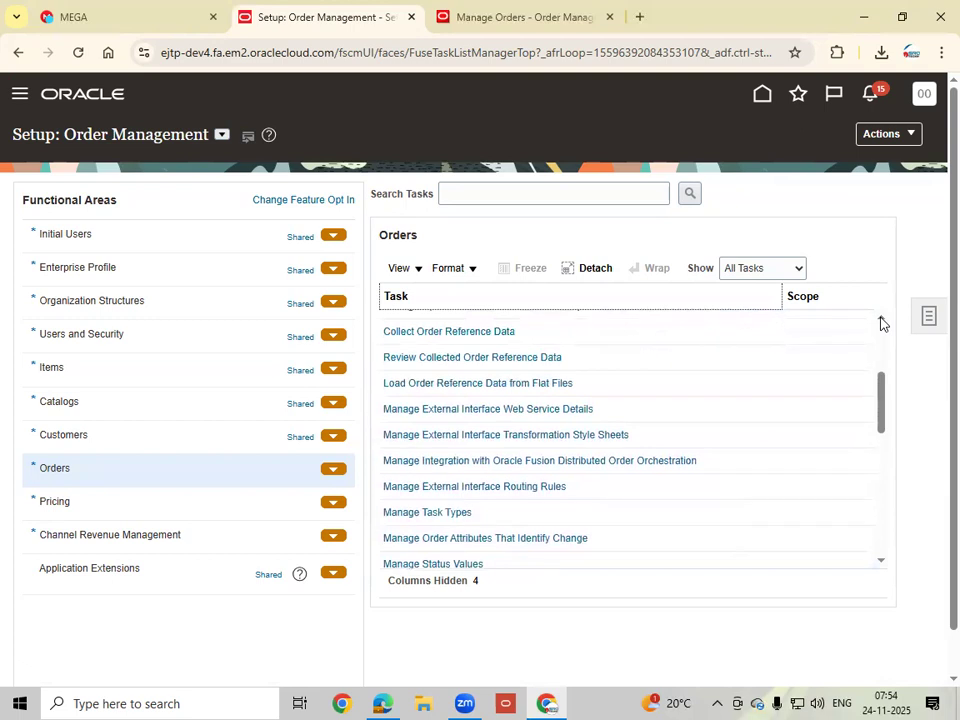
{"action": "left_click", "coordinate": [881, 323]}
{"action": "left_click", "coordinate": [881, 323]}
{"action": "left_click", "coordinate": [881, 323]}
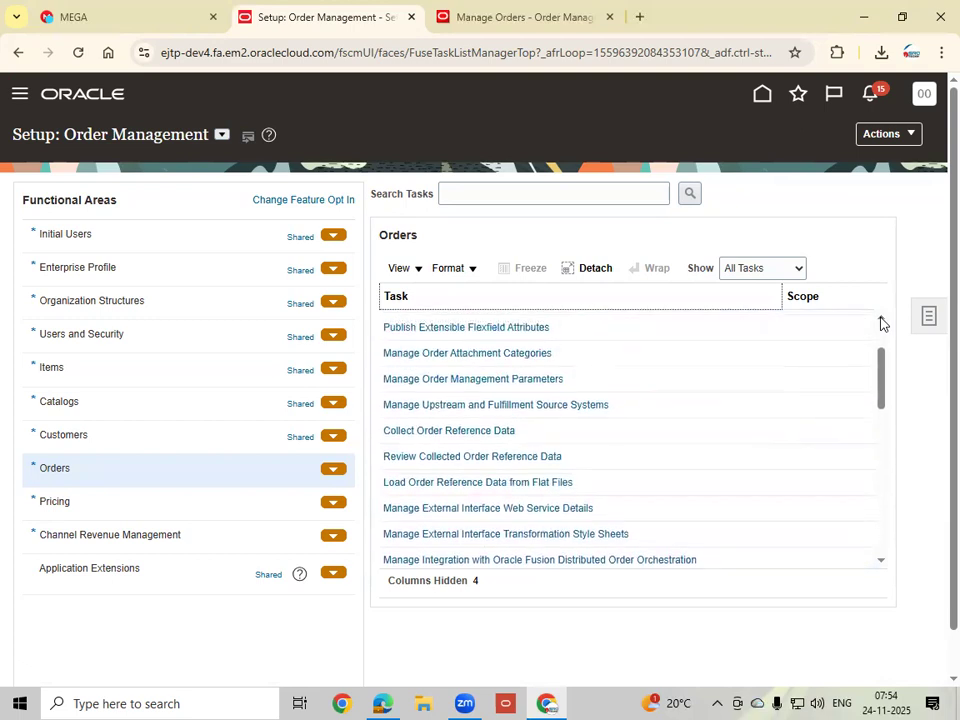
{"action": "left_click", "coordinate": [881, 323]}
{"action": "left_click", "coordinate": [881, 323]}
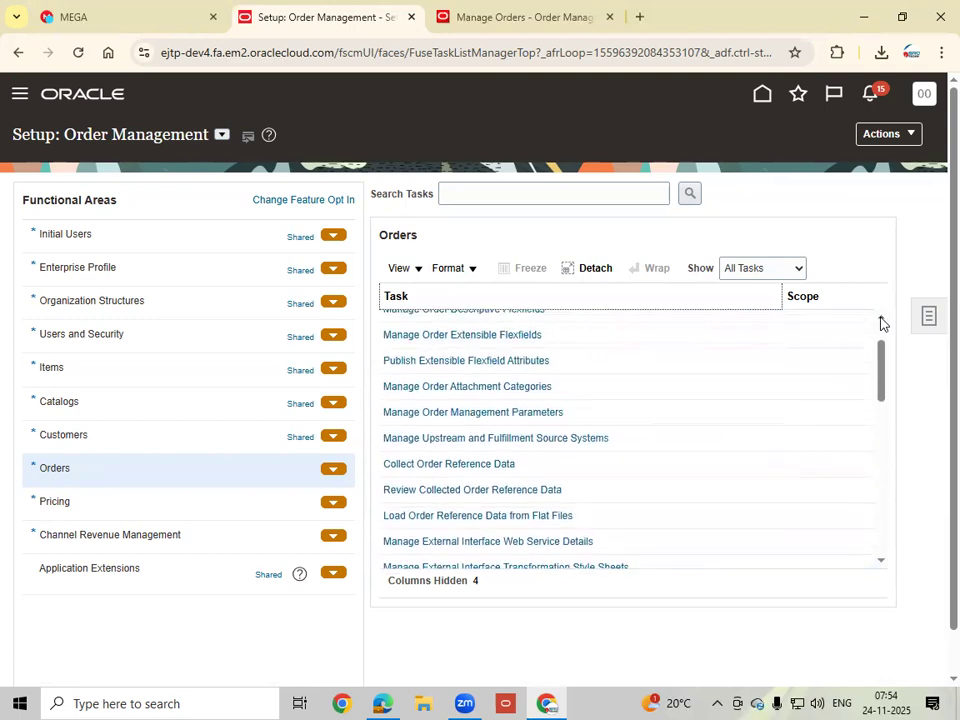
{"action": "left_click", "coordinate": [881, 323]}
{"action": "left_click", "coordinate": [881, 323]}
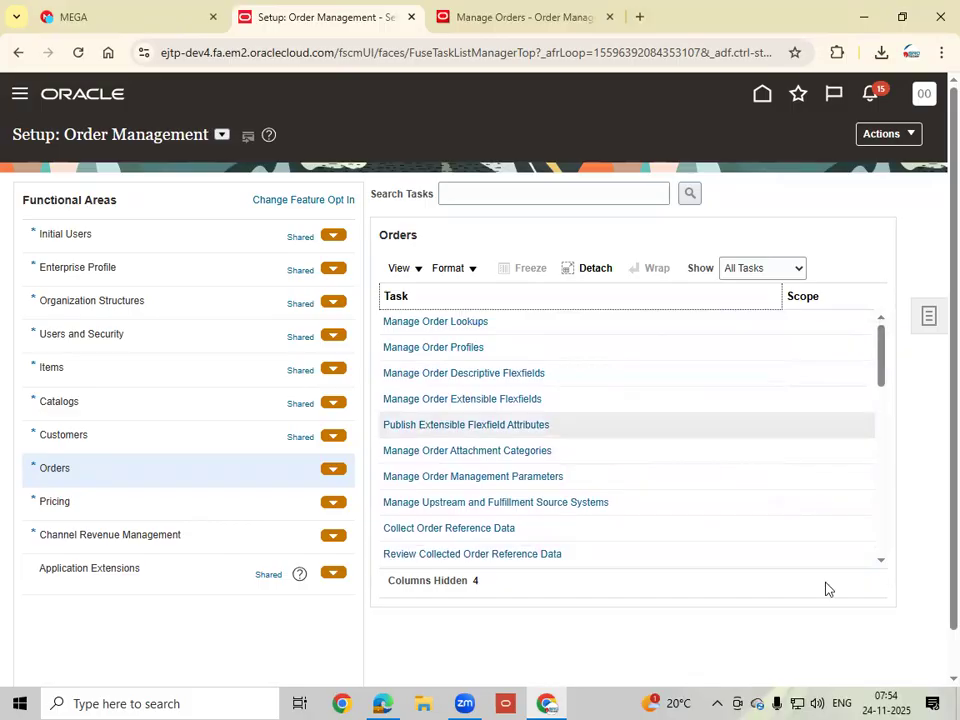
Step: Examine the Orders setup tasks from Manage Order Lookups down to Manage Process Assignment Rules for Sales Orders
{"action": "left_click", "coordinate": [881, 562]}
{"action": "left_click", "coordinate": [881, 562]}
{"action": "left_click", "coordinate": [881, 562]}
{"action": "left_click", "coordinate": [881, 562]}
{"action": "left_click", "coordinate": [881, 562]}
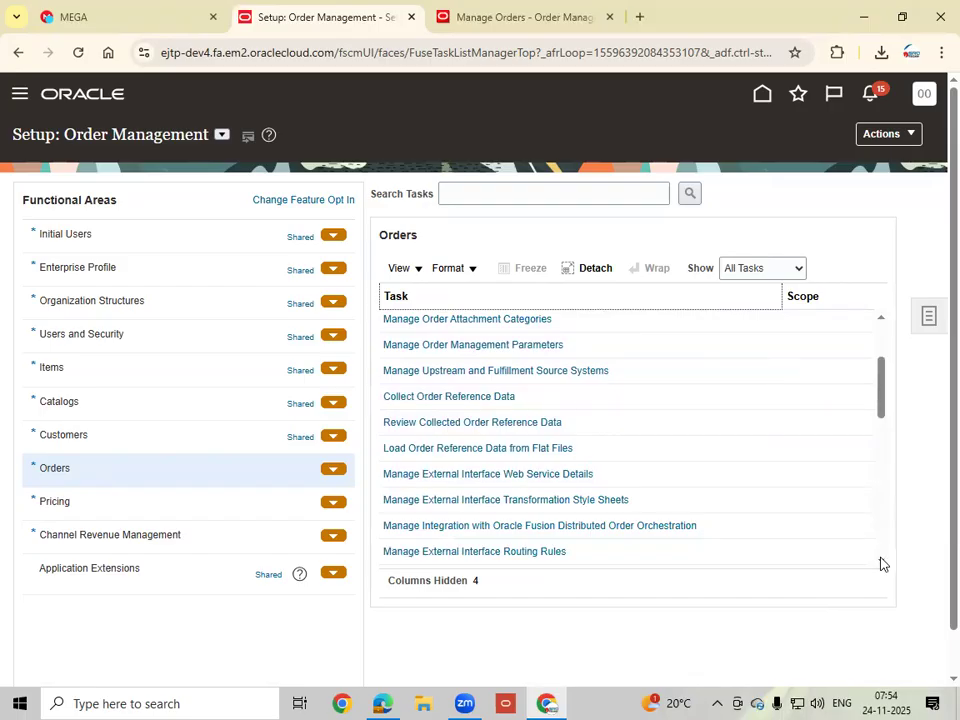
{"action": "left_click", "coordinate": [881, 562]}
{"action": "left_click", "coordinate": [881, 562]}
{"action": "left_click", "coordinate": [881, 562]}
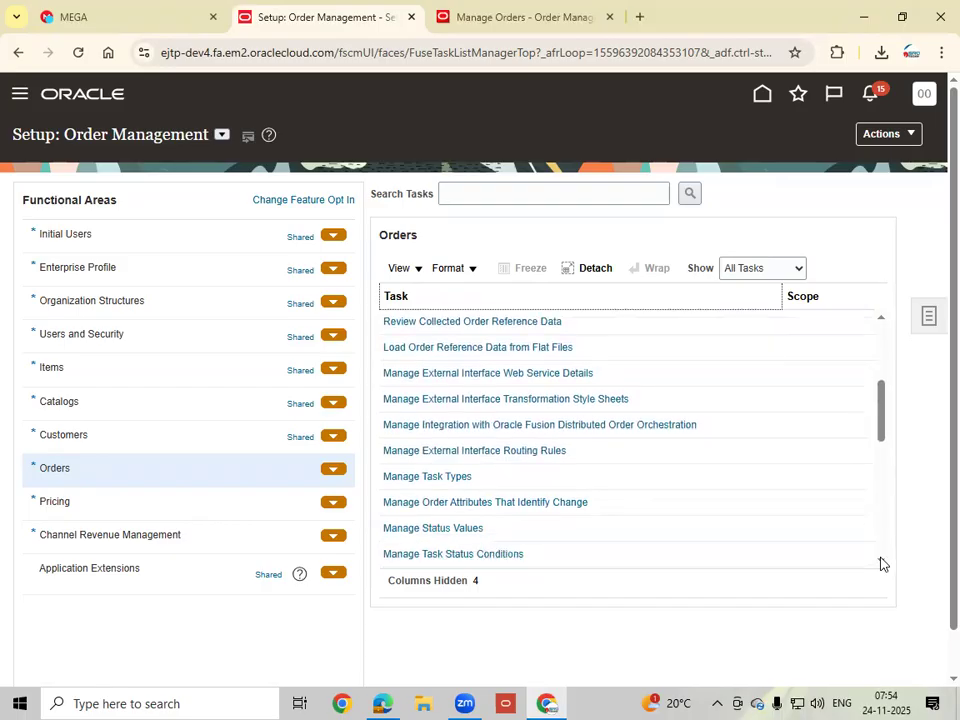
{"action": "left_click", "coordinate": [881, 562]}
{"action": "left_click", "coordinate": [881, 562]}
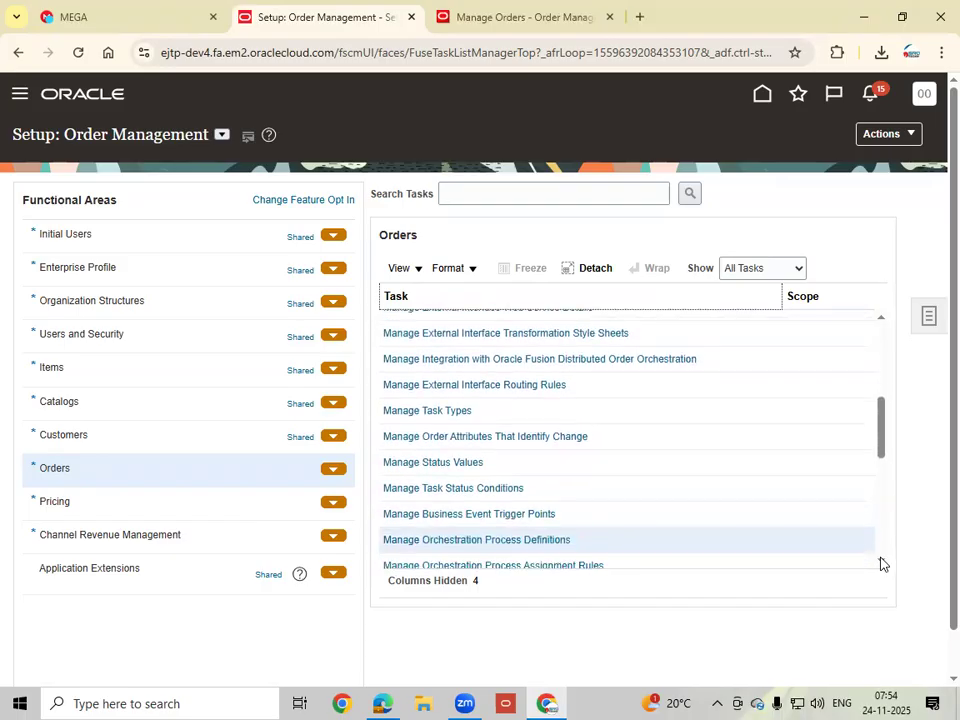
{"action": "left_click", "coordinate": [881, 562]}
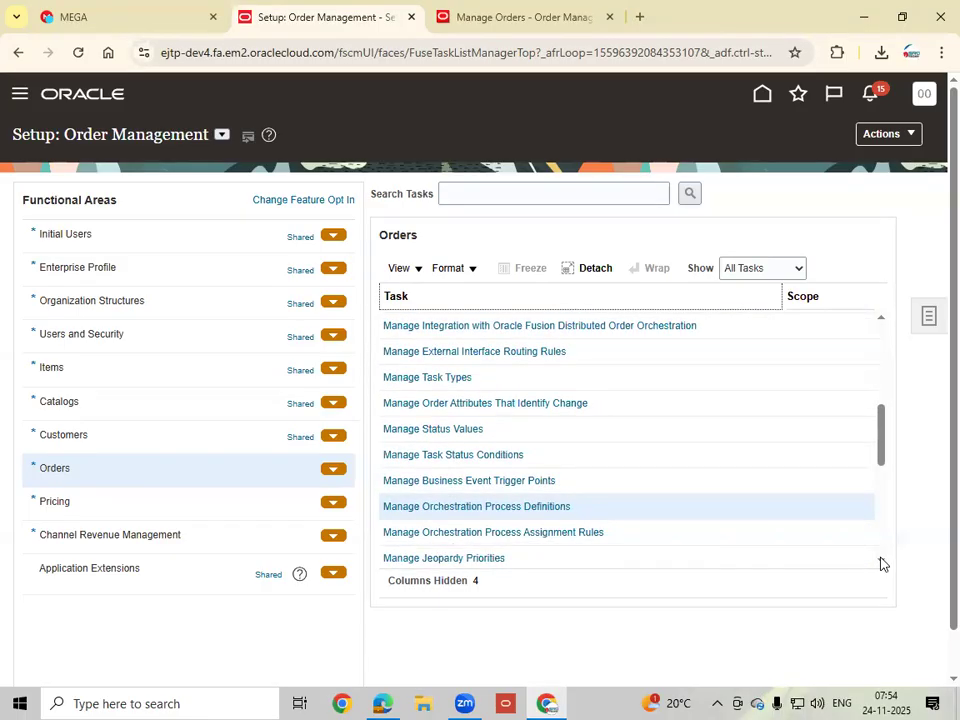
{"action": "left_click", "coordinate": [881, 562]}
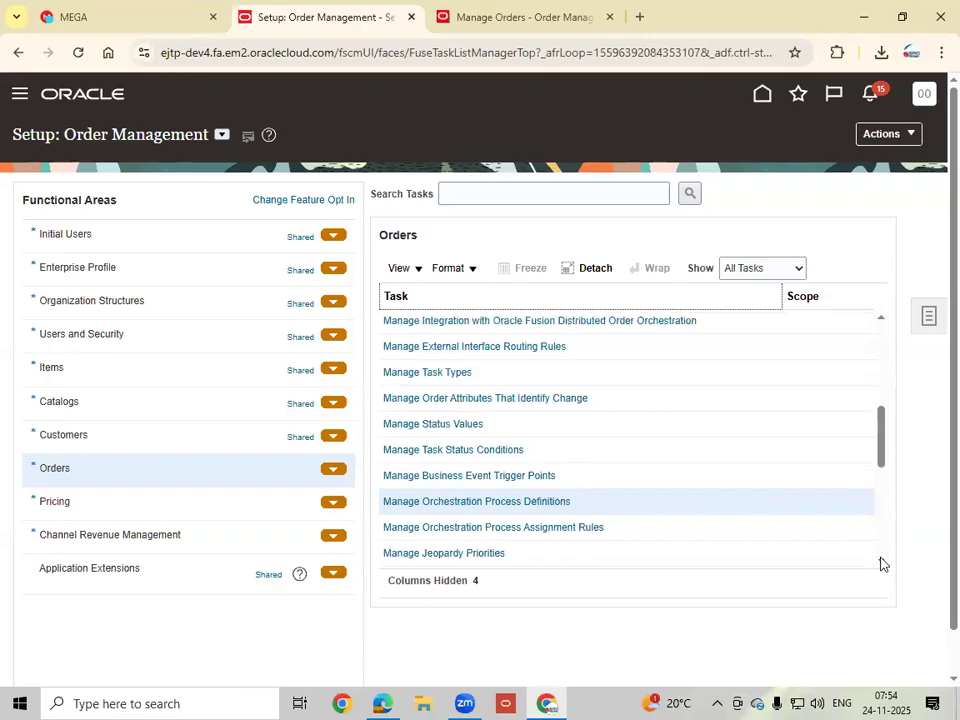
{"action": "left_click", "coordinate": [881, 562]}
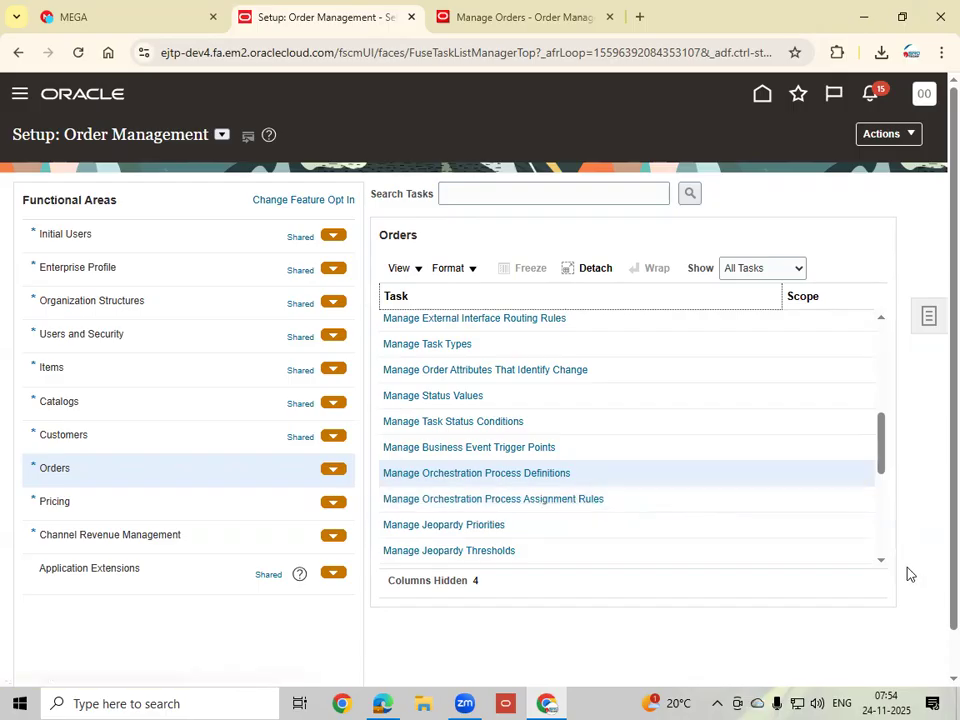
{"action": "left_click", "coordinate": [881, 562]}
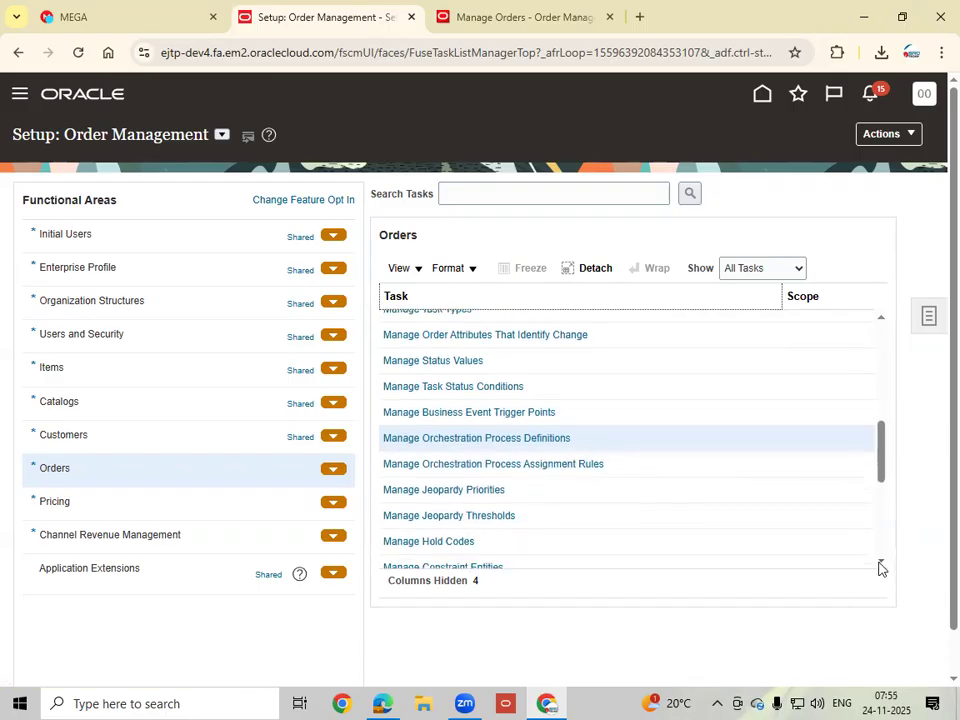
{"action": "left_click", "coordinate": [881, 562]}
{"action": "left_click", "coordinate": [881, 562]}
{"action": "left_click", "coordinate": [881, 562]}
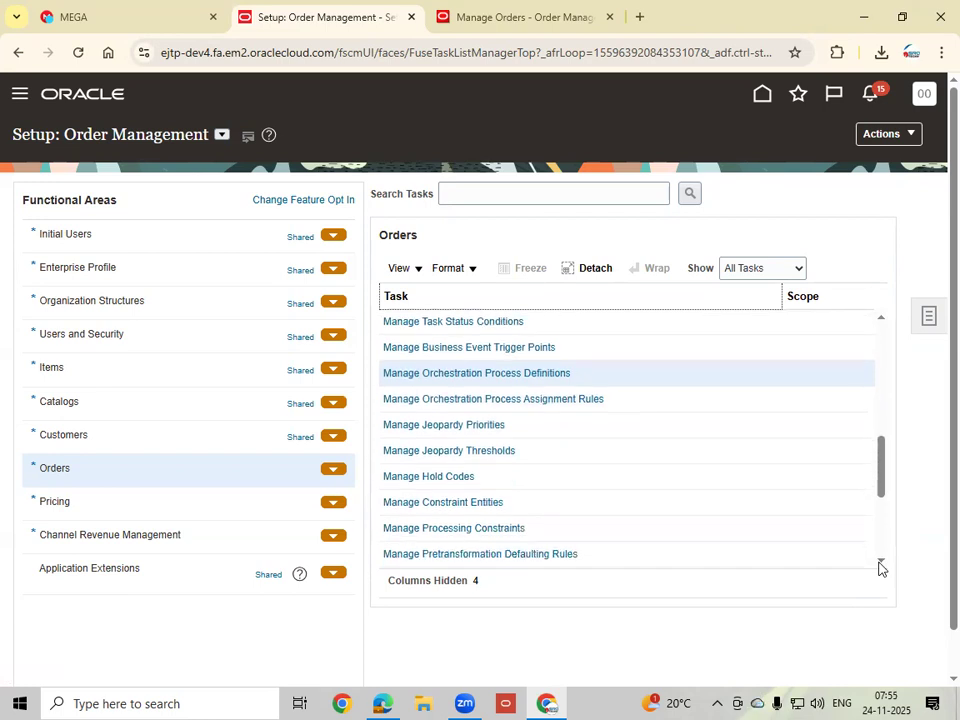
{"action": "left_click", "coordinate": [881, 562]}
{"action": "left_click", "coordinate": [881, 562]}
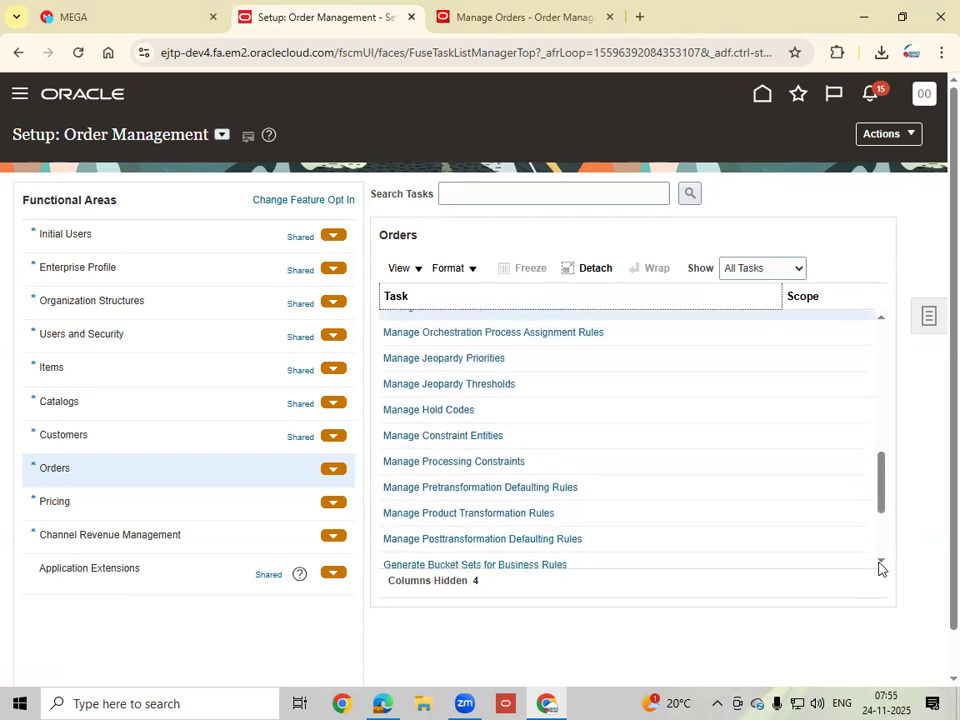
{"action": "left_click", "coordinate": [881, 562]}
{"action": "left_click", "coordinate": [881, 562]}
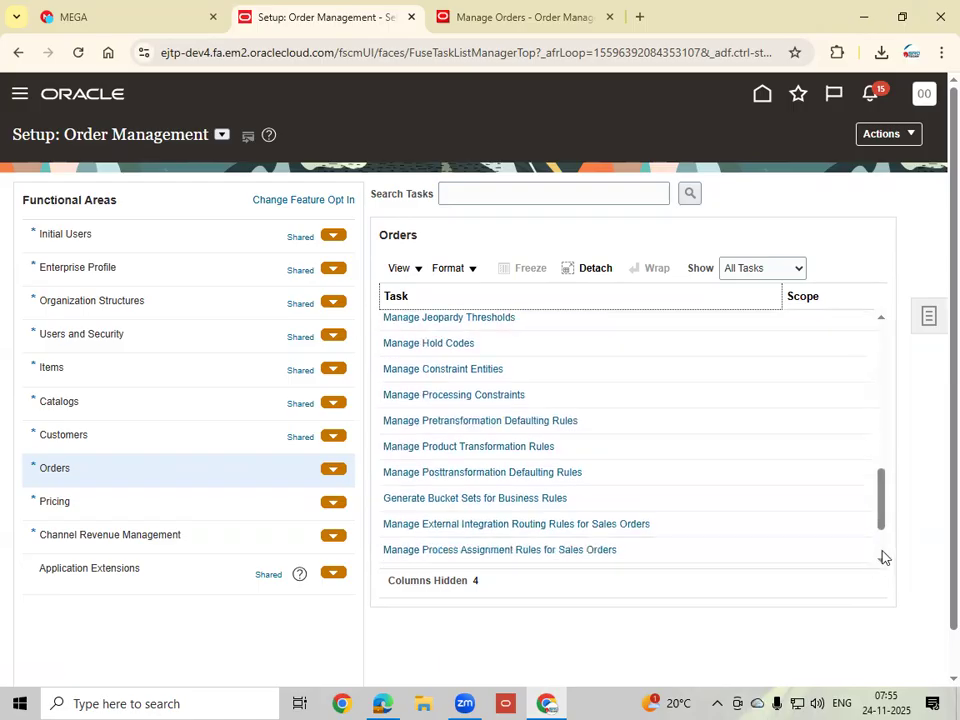
Step: Open the Manage Order Lookups task and search for all lookup types without any criteria
{"action": "left_click_drag", "start_coordinate": [879, 513], "coordinate": [885, 339]}
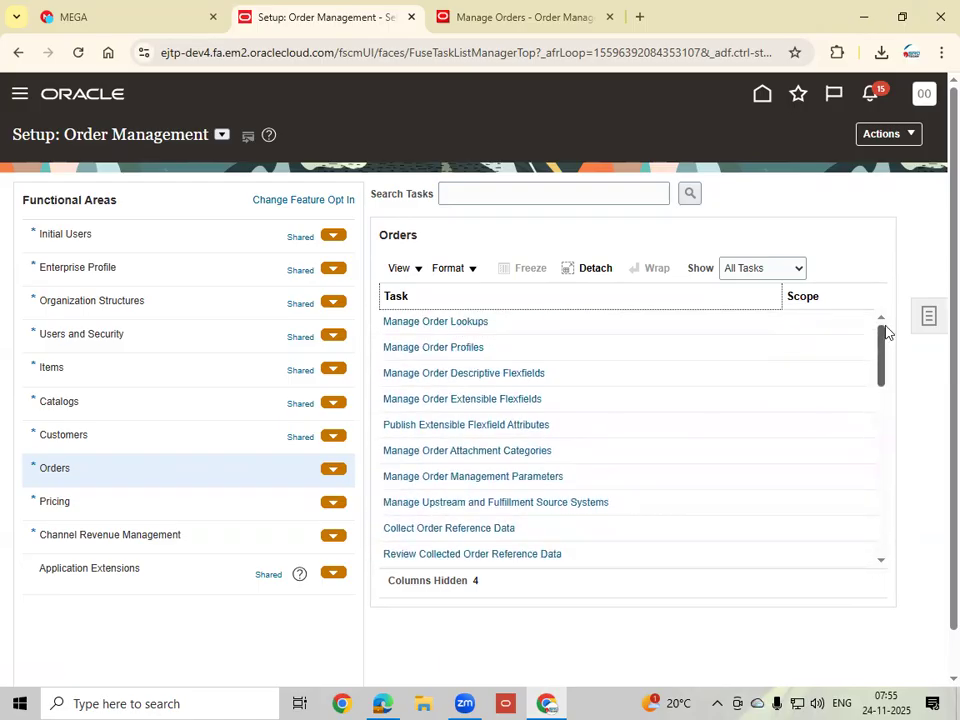
{"action": "left_click", "coordinate": [450, 320]}
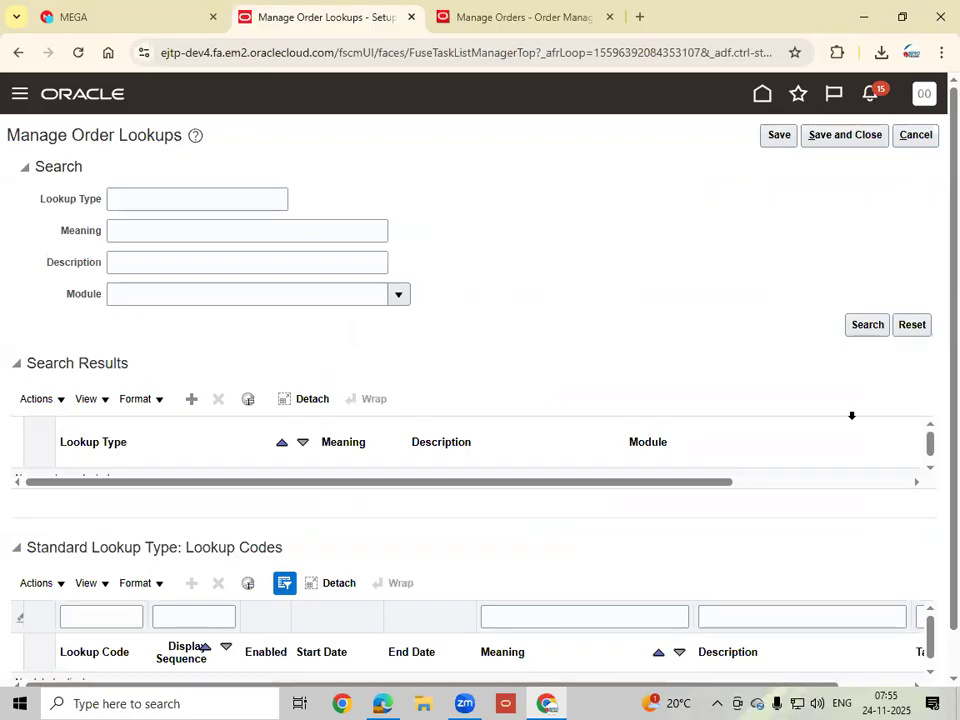
{"action": "left_click", "coordinate": [876, 330]}
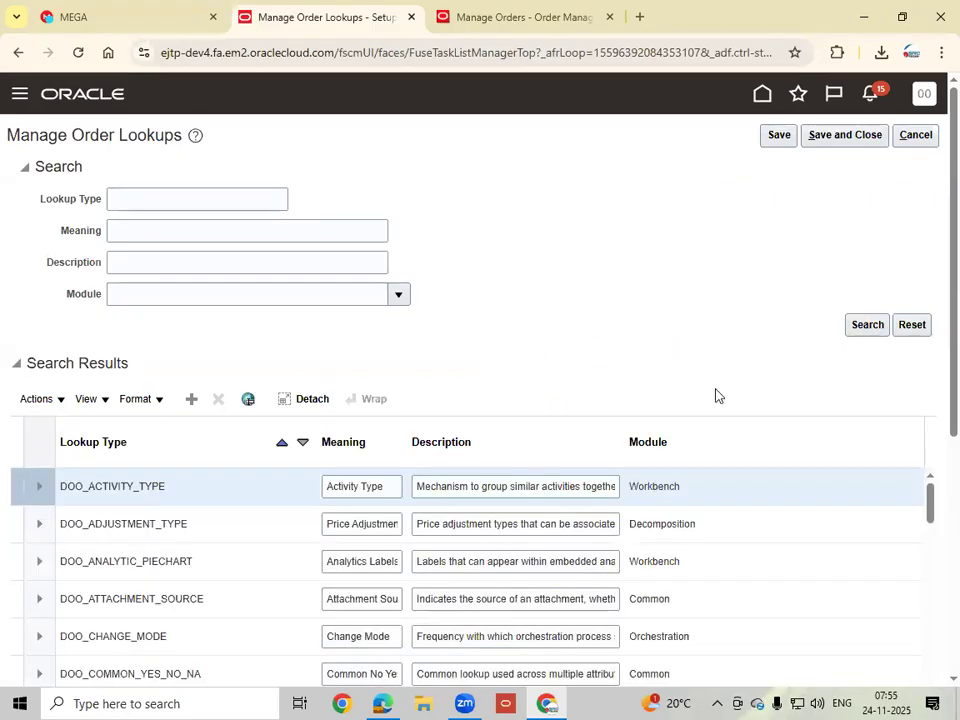
Step: Examine the lookup types in the search results from DOO_ACTIVITY_TYPE down to ORA_DOO_ORDER_TYPES
{"action": "scroll", "coordinate": [932, 437], "scroll_direction": "down", "scroll_amount": 3}
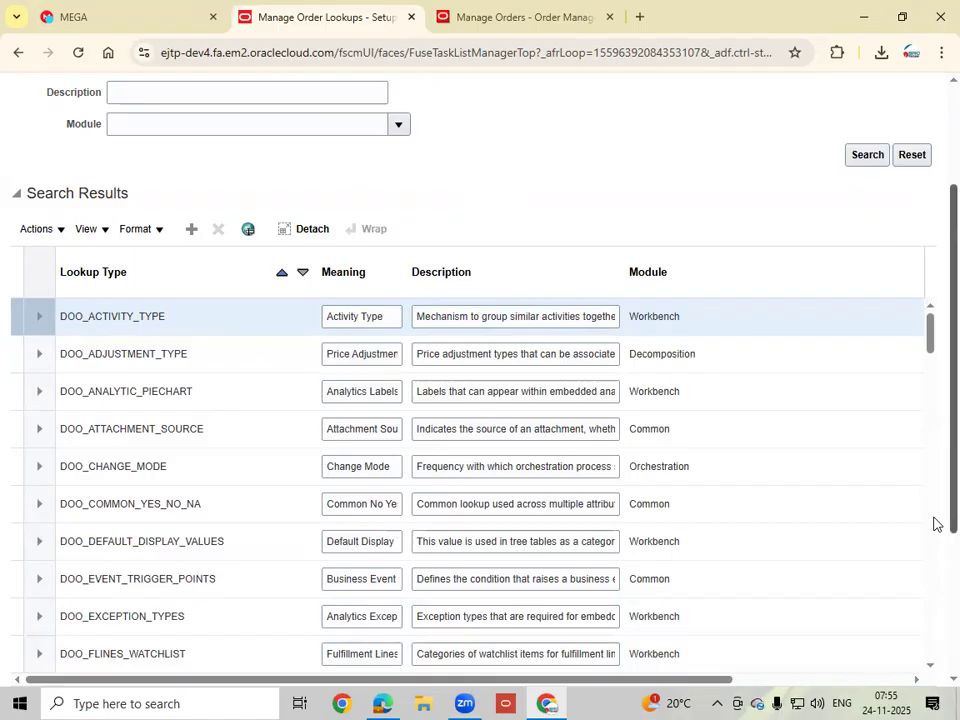
{"action": "scroll", "coordinate": [934, 525], "scroll_direction": "down", "scroll_amount": 2}
{"action": "scroll", "coordinate": [929, 560], "scroll_direction": "down", "scroll_amount": 2}
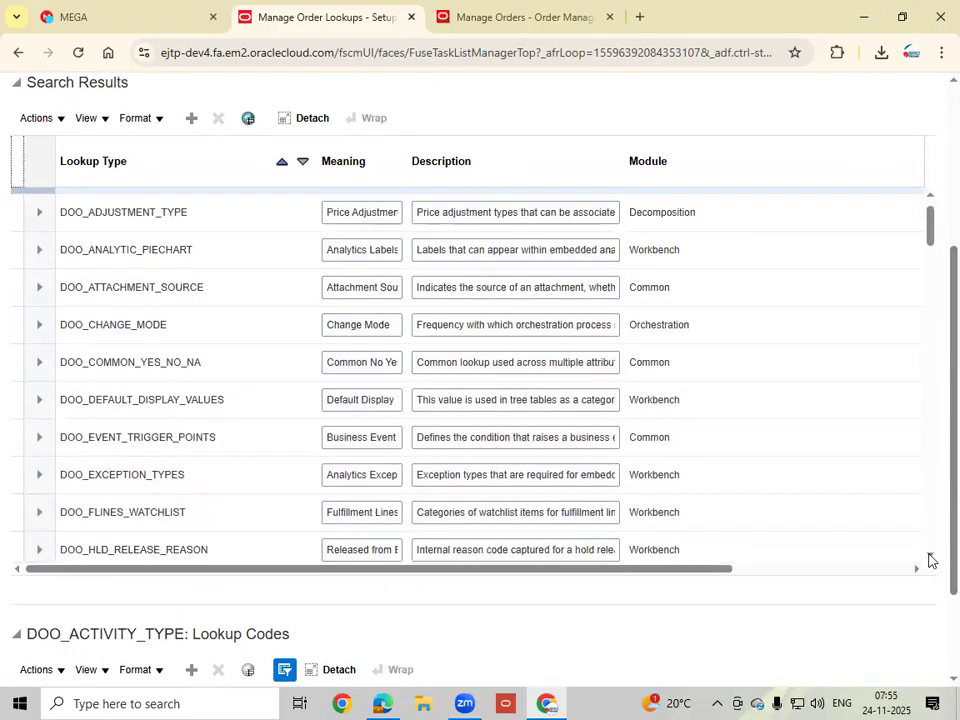
{"action": "scroll", "coordinate": [930, 560], "scroll_direction": "down", "scroll_amount": 5}
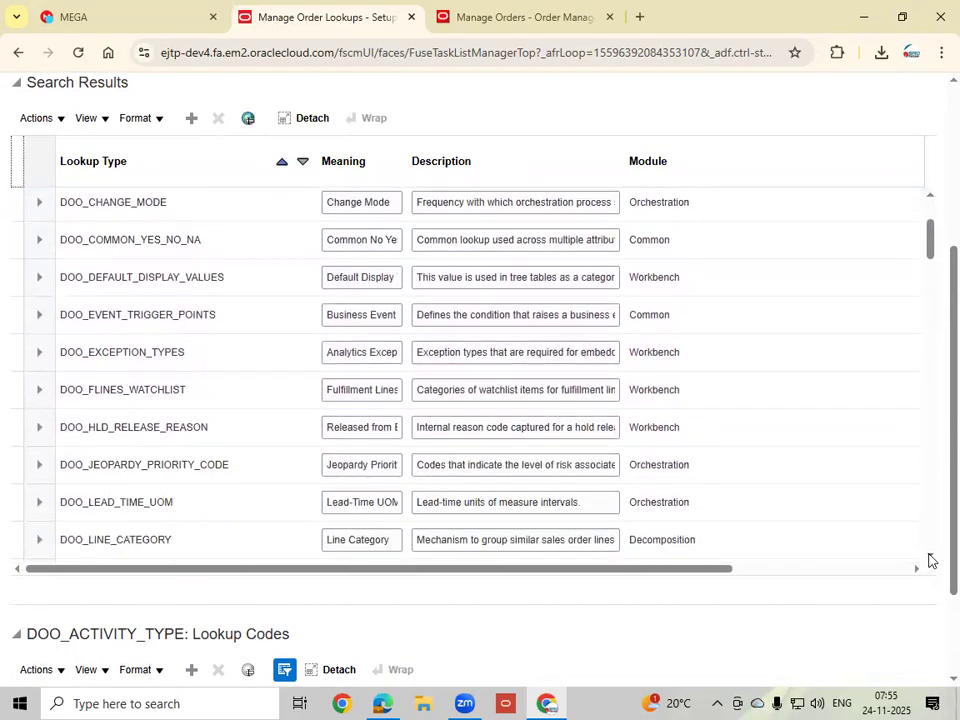
{"action": "scroll", "coordinate": [930, 560], "scroll_direction": "down", "scroll_amount": 4}
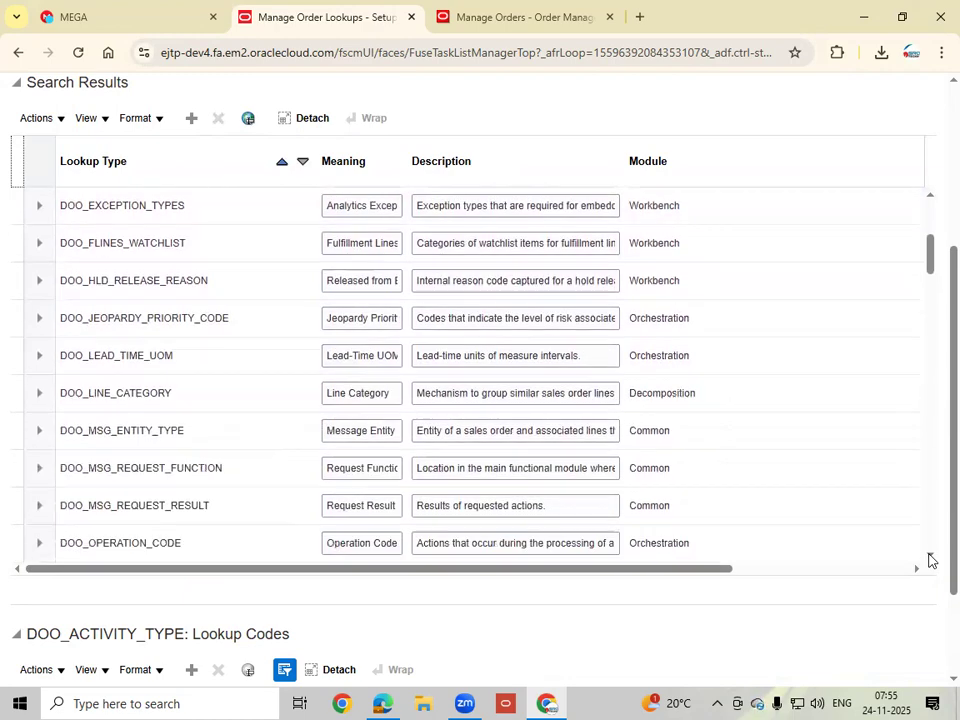
{"action": "scroll", "coordinate": [930, 560], "scroll_direction": "down", "scroll_amount": 4}
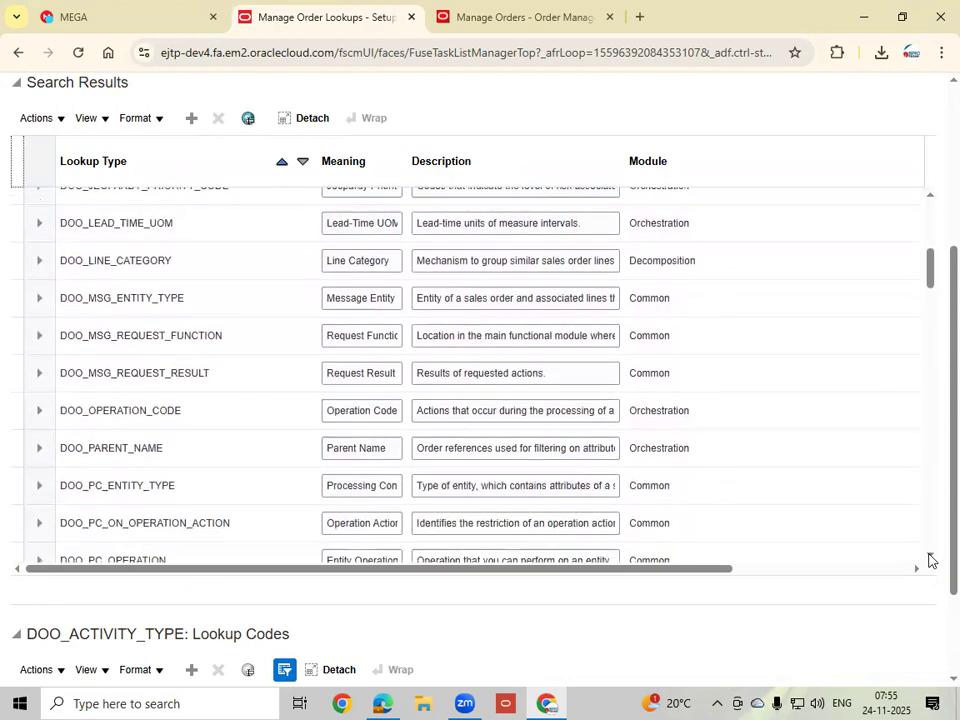
{"action": "scroll", "coordinate": [930, 560], "scroll_direction": "down", "scroll_amount": 4}
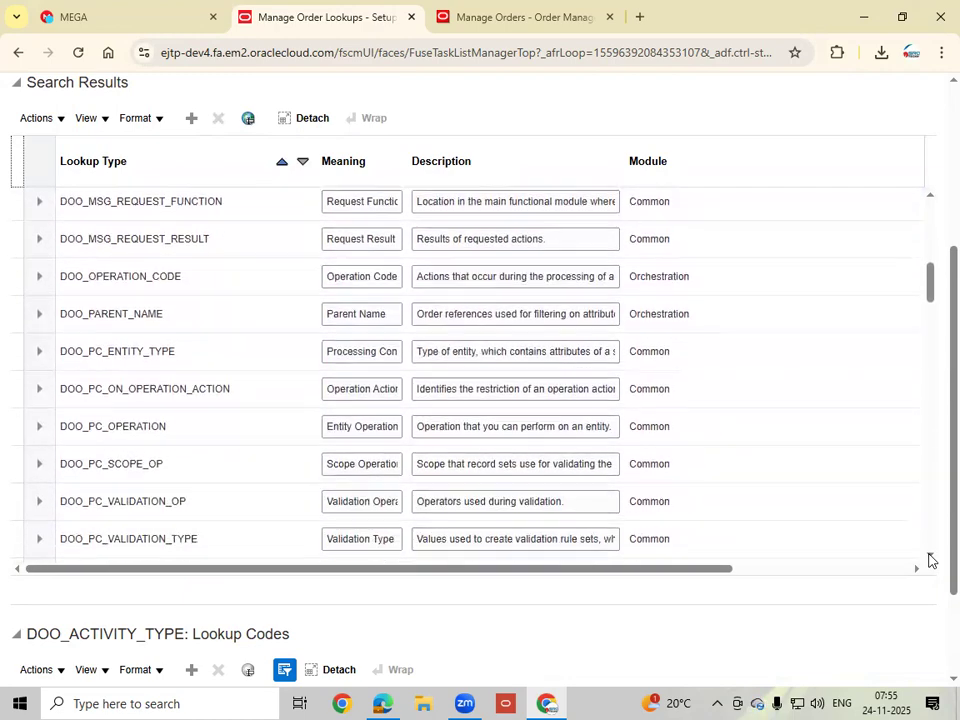
{"action": "scroll", "coordinate": [930, 560], "scroll_direction": "down", "scroll_amount": 6}
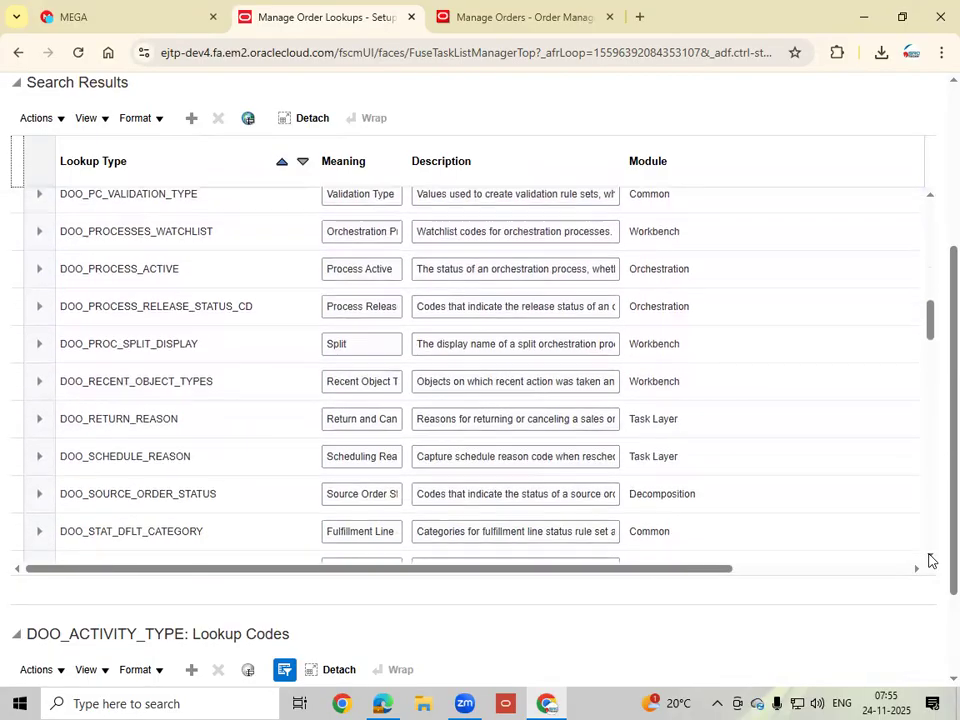
{"action": "scroll", "coordinate": [930, 560], "scroll_direction": "down", "scroll_amount": 4}
{"action": "scroll", "coordinate": [930, 560], "scroll_direction": "down", "scroll_amount": 3}
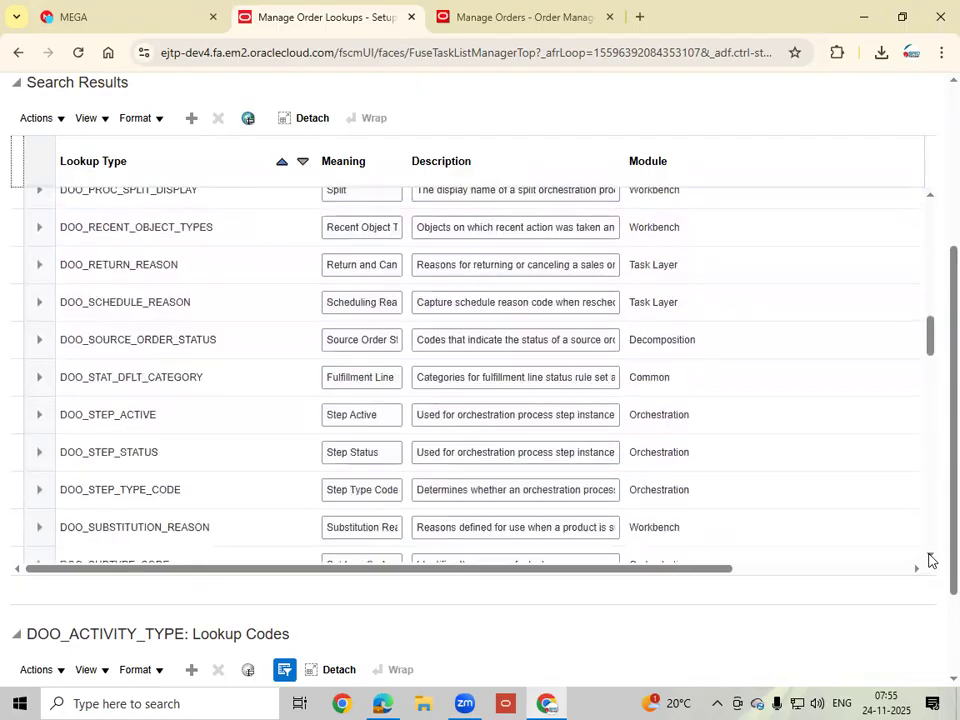
{"action": "scroll", "coordinate": [930, 560], "scroll_direction": "down", "scroll_amount": 5}
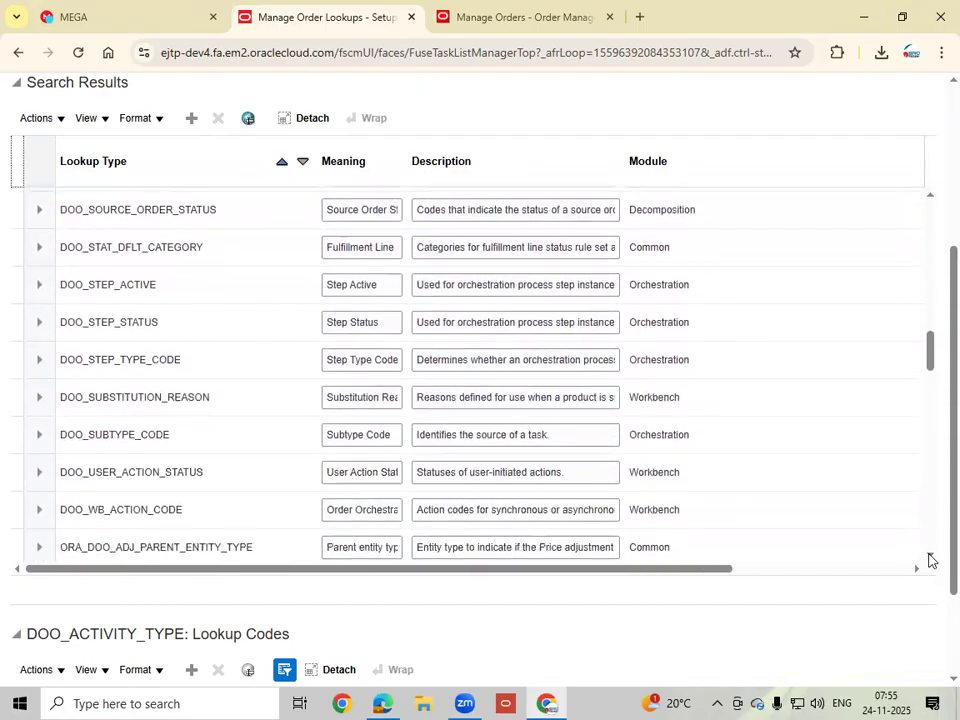
{"action": "scroll", "coordinate": [930, 560], "scroll_direction": "down", "scroll_amount": 4}
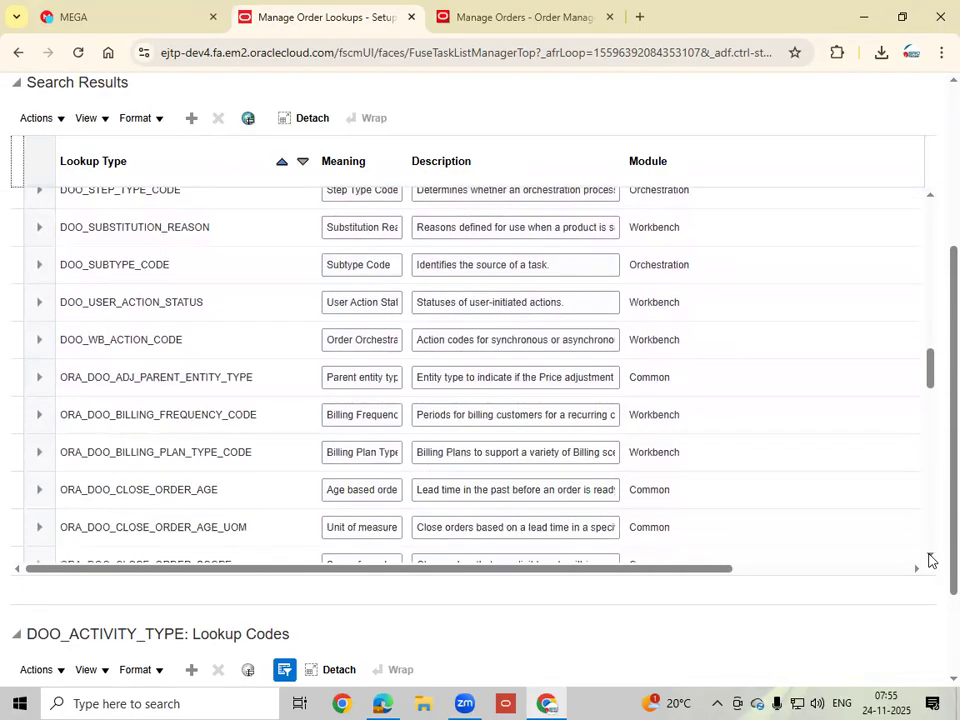
{"action": "scroll", "coordinate": [930, 560], "scroll_direction": "down", "scroll_amount": 3}
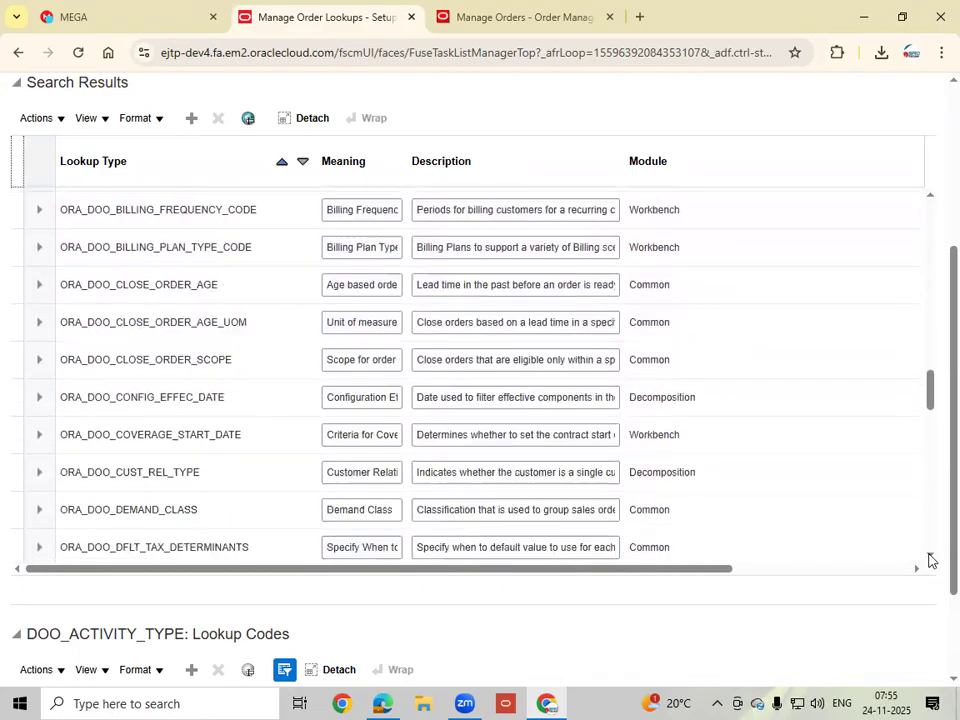
{"action": "scroll", "coordinate": [930, 560], "scroll_direction": "down", "scroll_amount": 5}
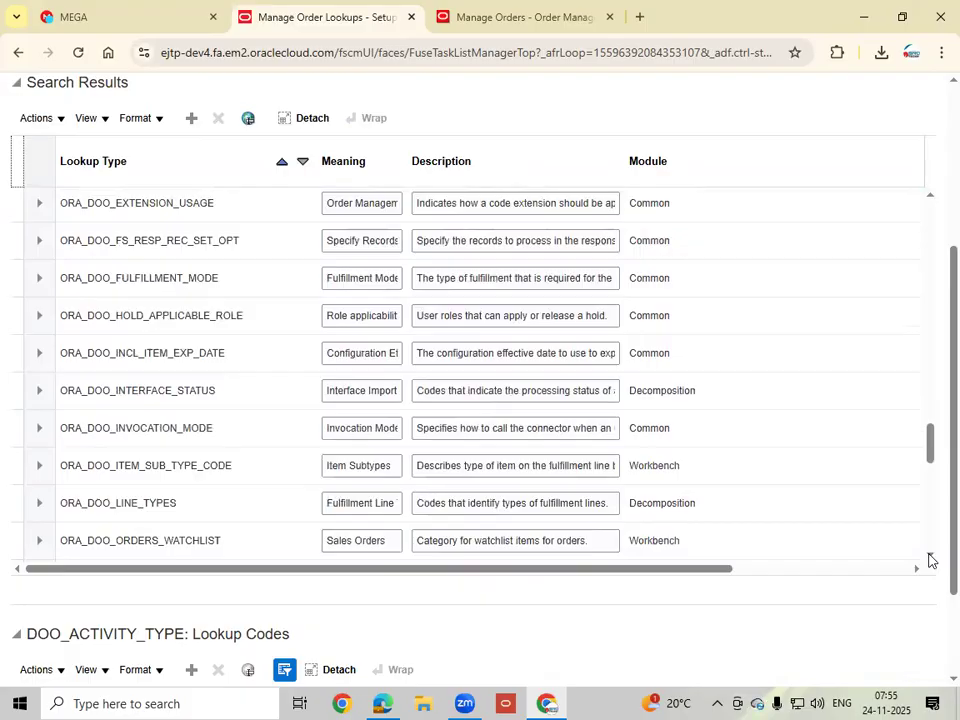
{"action": "scroll", "coordinate": [930, 560], "scroll_direction": "down", "scroll_amount": 4}
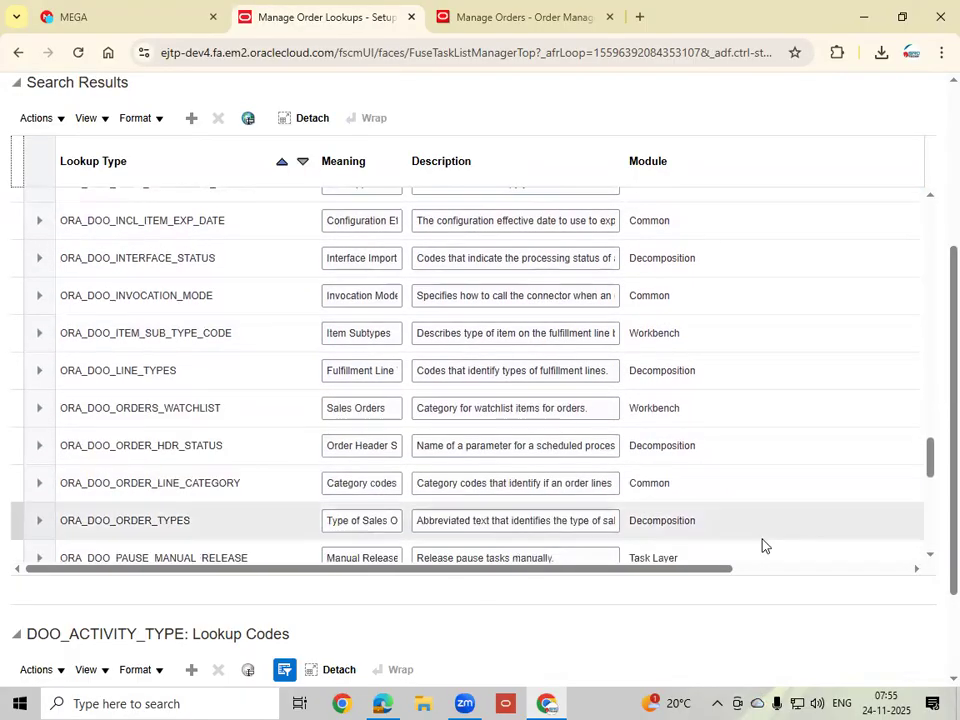
Step: Select the ORA_DOO_ORDER_TYPES lookup type and add a blank row to its lookup codes
{"action": "left_click", "coordinate": [218, 522]}
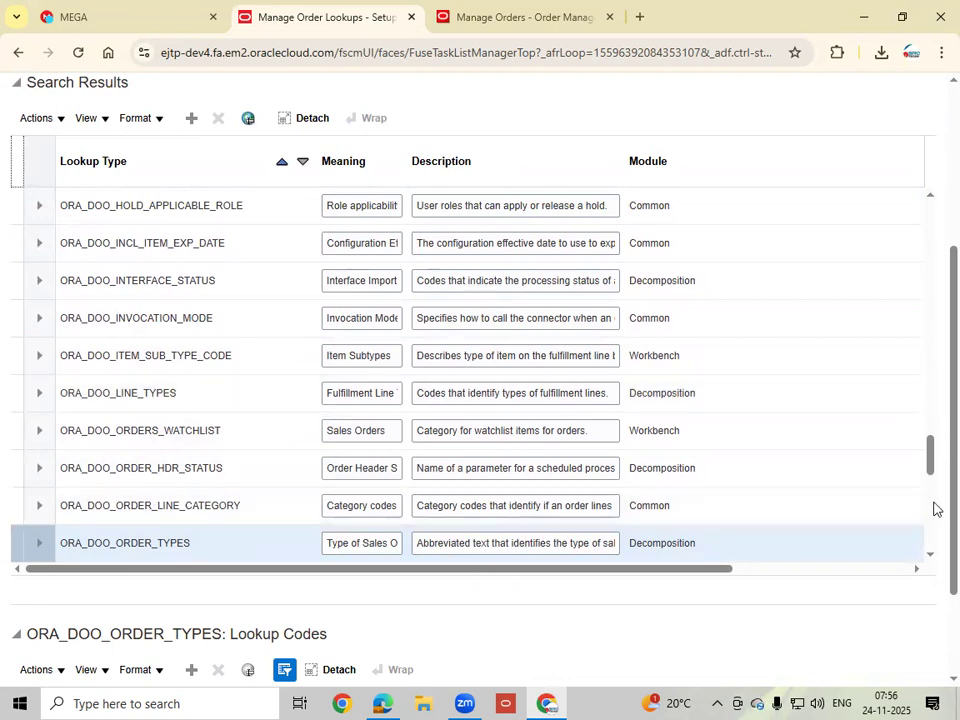
{"action": "left_click", "coordinate": [481, 358]}
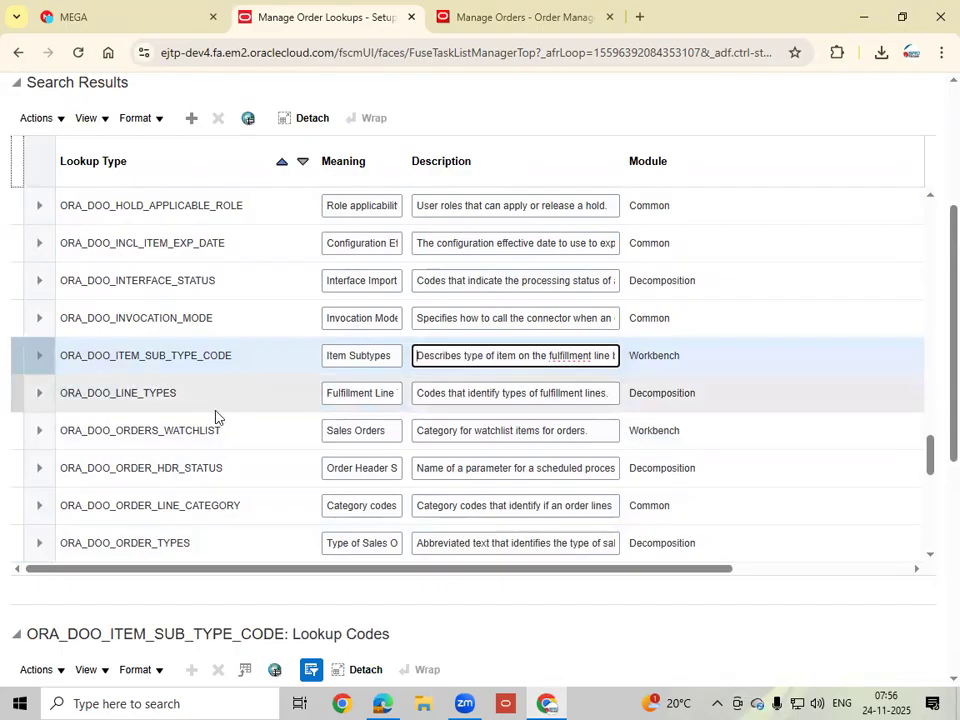
{"action": "left_click", "coordinate": [253, 552]}
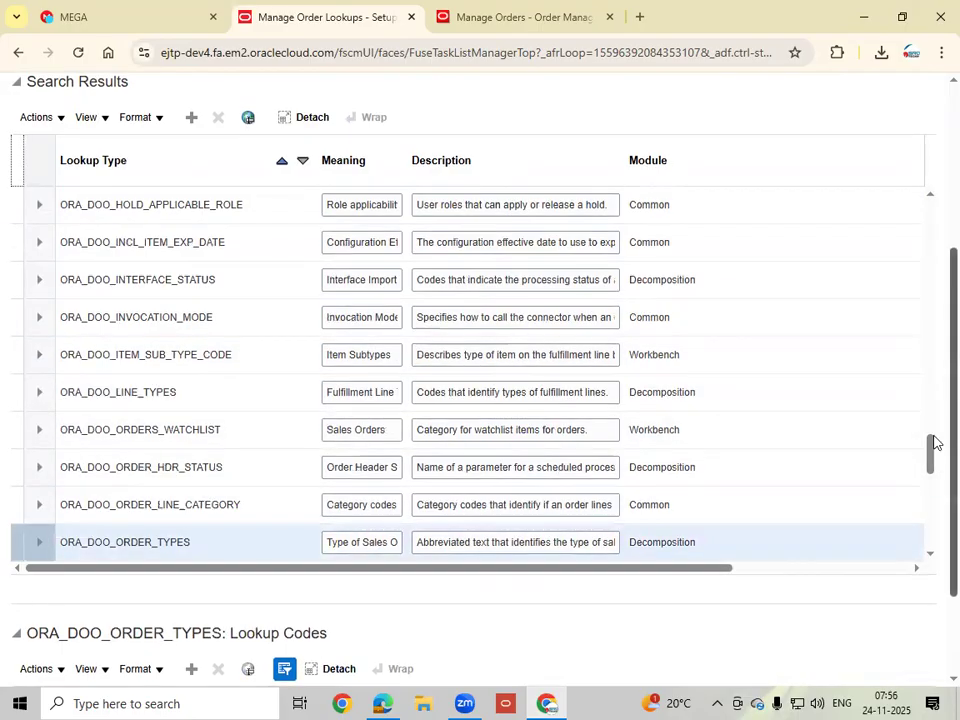
{"action": "scroll", "coordinate": [853, 617], "scroll_direction": "down", "scroll_amount": 1}
{"action": "left_click", "coordinate": [193, 539]}
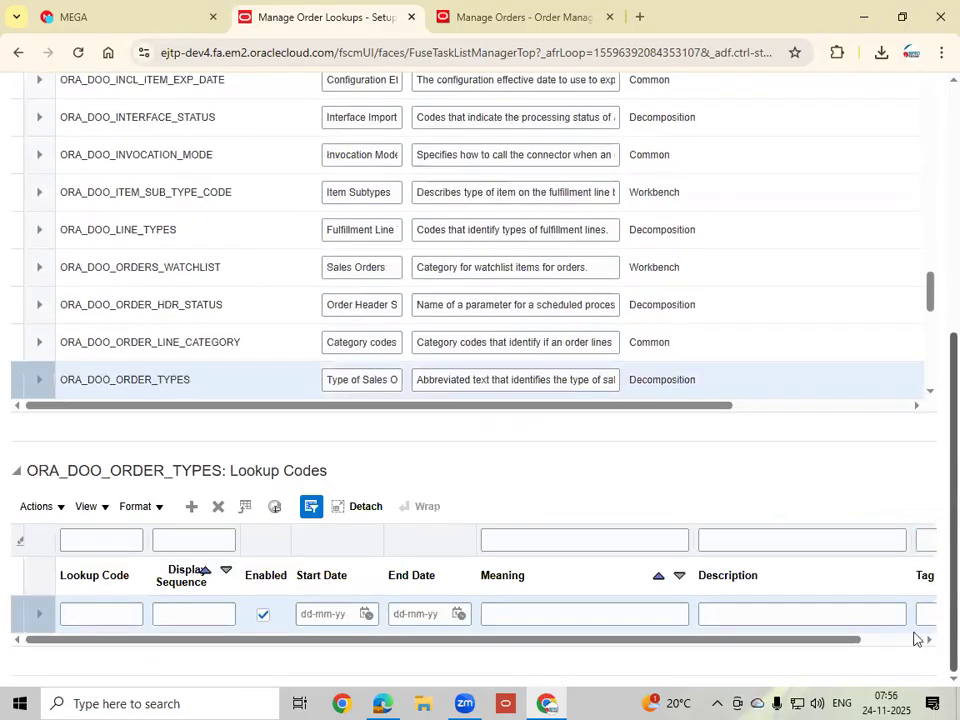
Step: Fill the new order type row with lookup code HN_STD_SO and meaning "HN_Standard Sales order", leaving it enabled
{"action": "left_click", "coordinate": [107, 612]}
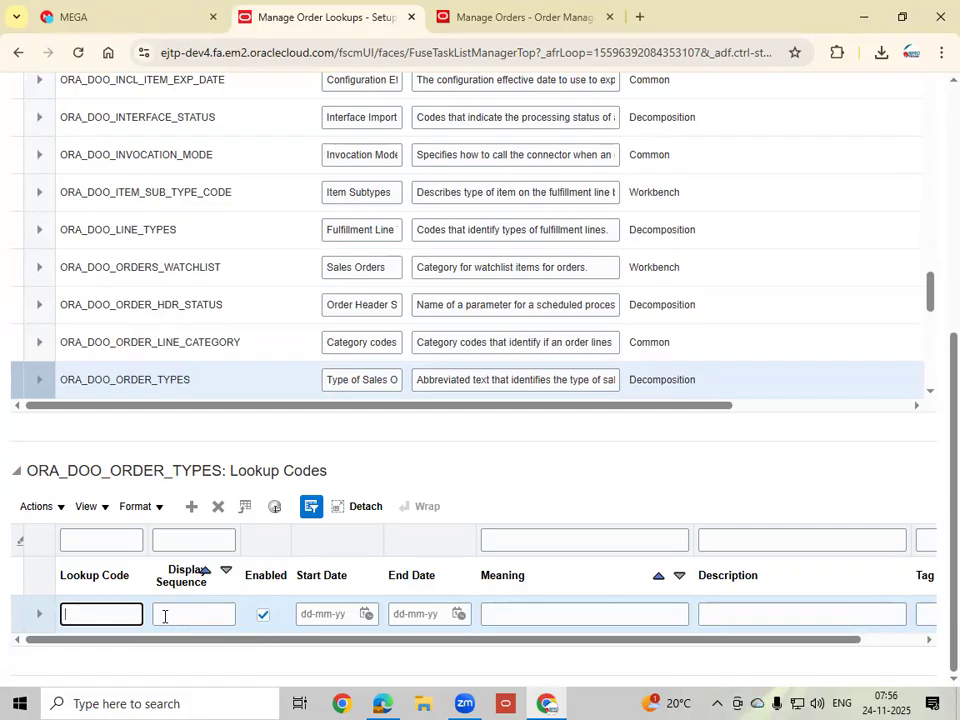
{"action": "type", "text": "TD_SO"}
{"action": "key", "text": "Tab"}
{"action": "key", "text": "shift+Tab"}
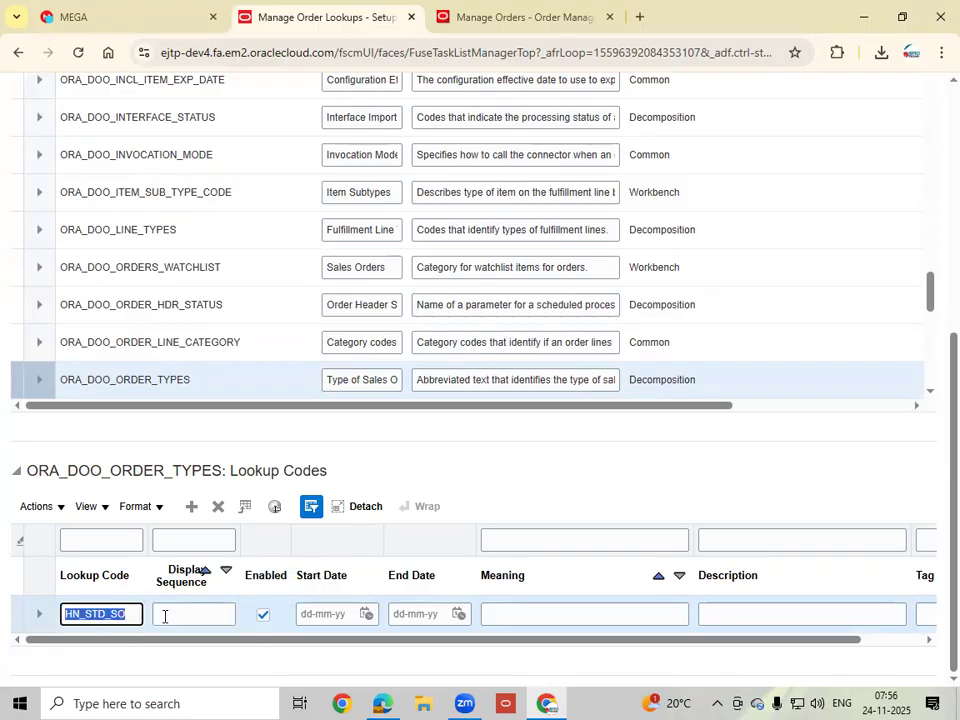
{"action": "key", "text": "Tab"}
{"action": "key", "text": "Tab"}
{"action": "key", "text": "Tab"}
{"action": "key", "text": "Tab"}
{"action": "key", "text": "Tab"}
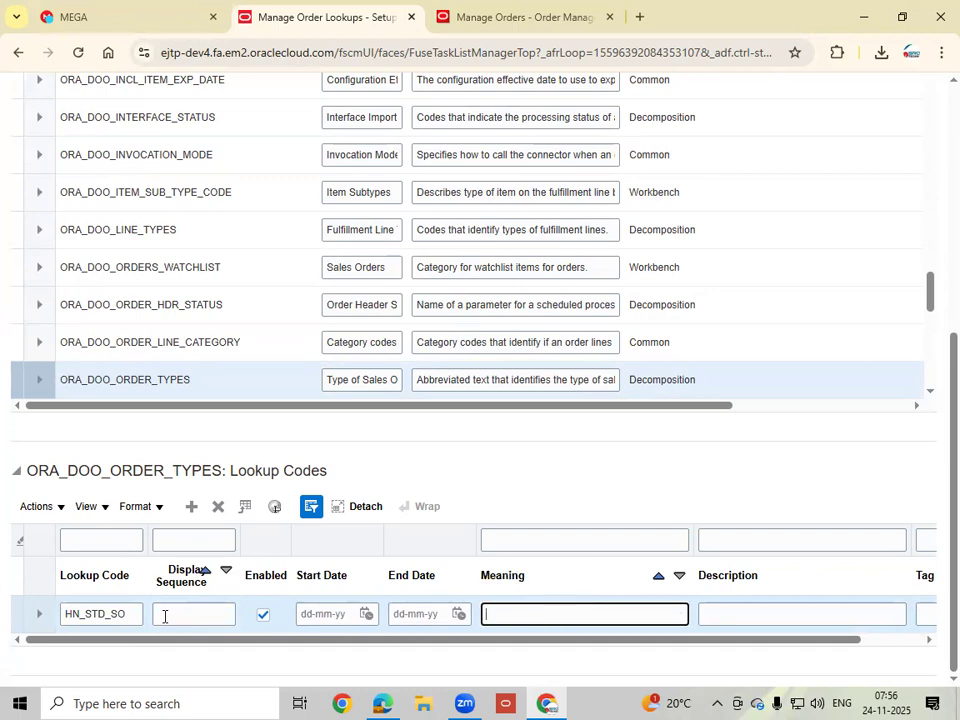
{"action": "type", "text": "HN_Standard Sales order"}
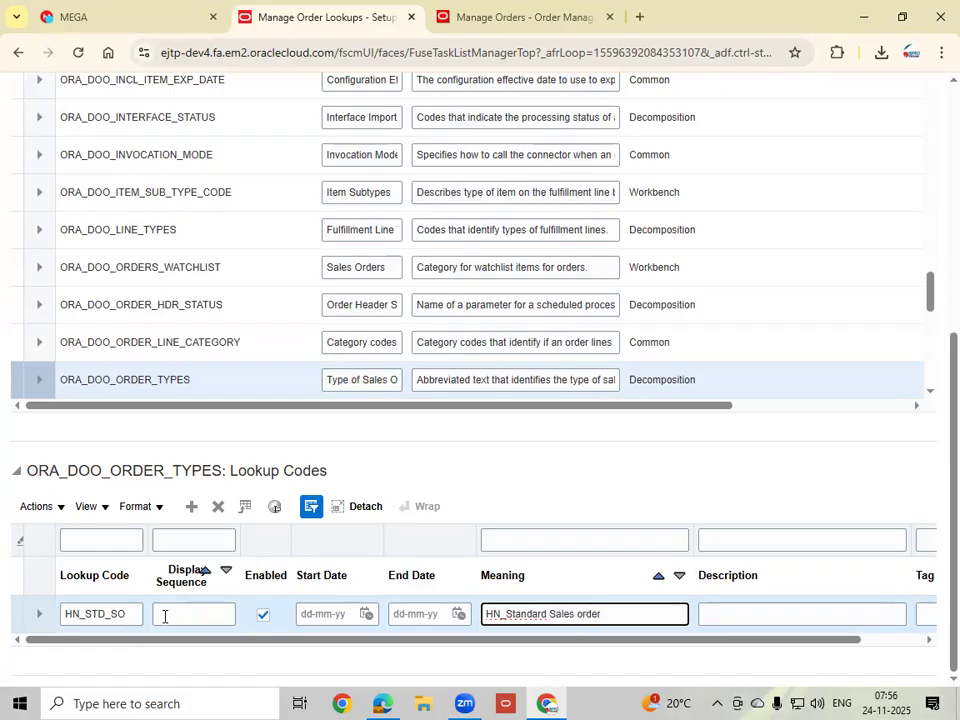
Step: Add a second order type lookup code HN_DROP_SHIP with the meaning "HN_Dropshi Order"
{"action": "left_click", "coordinate": [188, 553]}
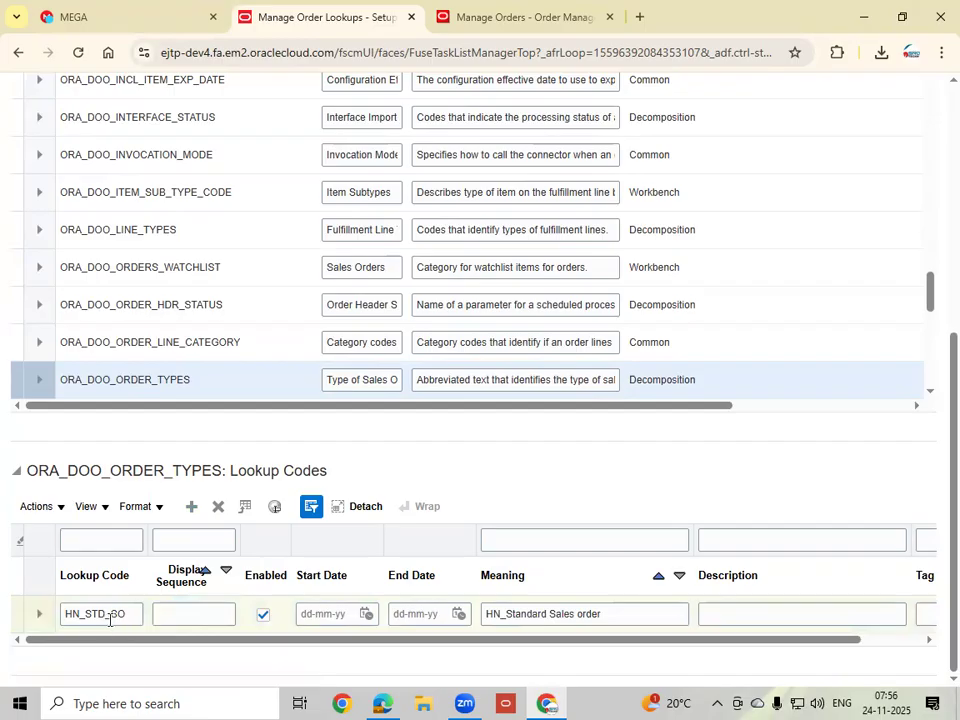
{"action": "scroll", "coordinate": [96, 630], "scroll_direction": "up", "scroll_amount": 3}
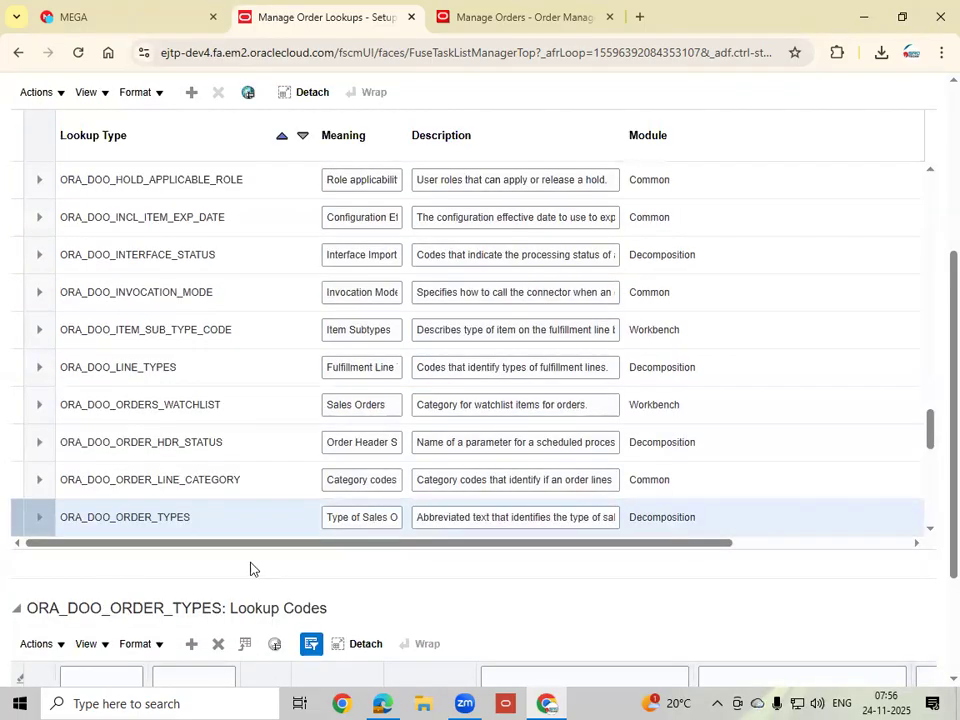
{"action": "scroll", "coordinate": [250, 568], "scroll_direction": "down", "scroll_amount": 4}
{"action": "left_click", "coordinate": [99, 578]}
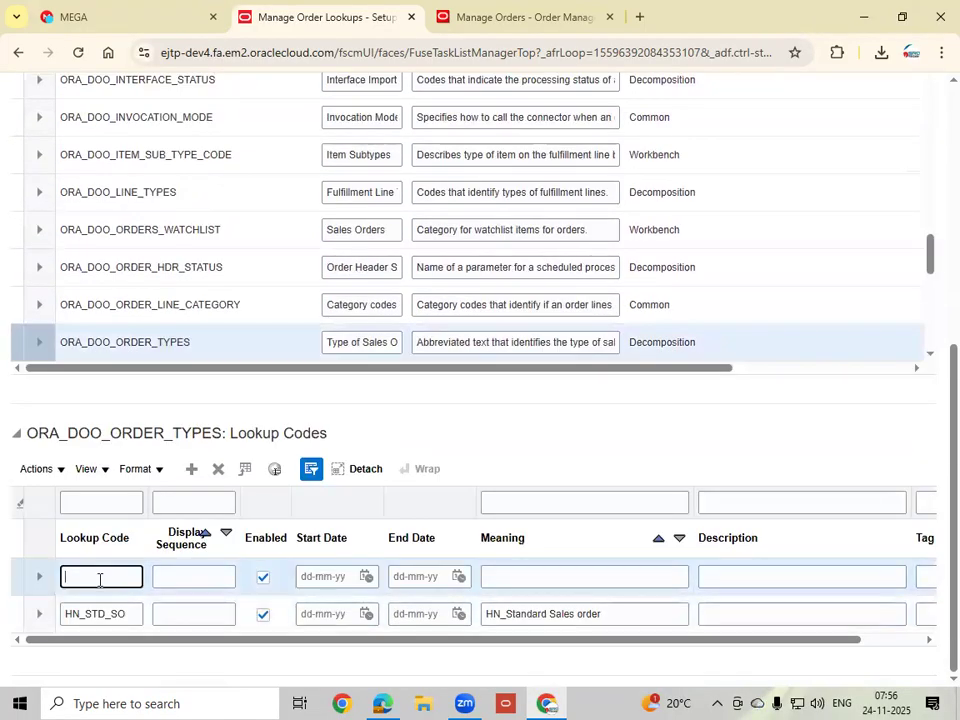
{"action": "type", "text": "HN_DROP_SHIP"}
{"action": "key", "text": "Tab"}
{"action": "key", "text": "Tab"}
{"action": "key", "text": "Tab"}
{"action": "key", "text": "Tab"}
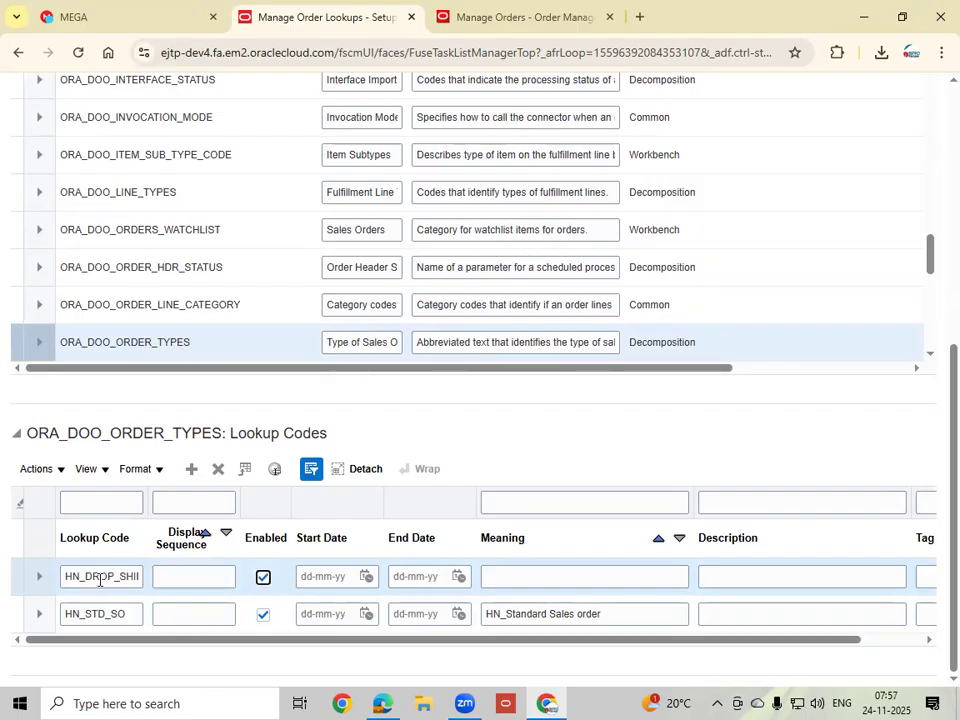
{"action": "key", "text": "Tab"}
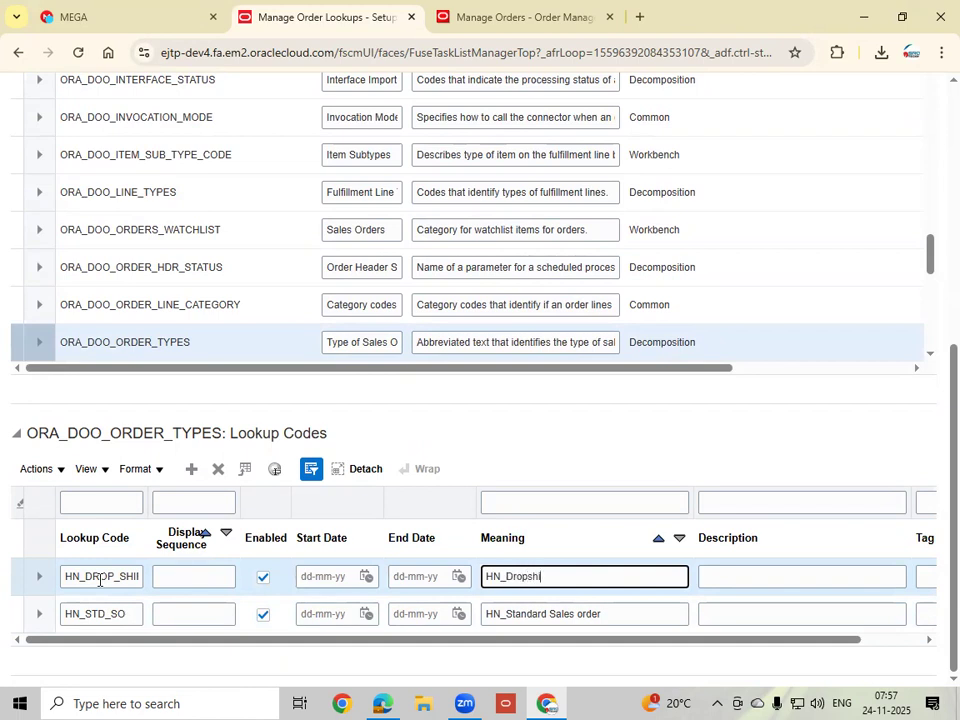
{"action": "type", "text": "HN_Dropshi Order"}
Step: Save the new order type lookup codes and close Manage Order Lookups
{"action": "scroll", "coordinate": [684, 424], "scroll_direction": "up", "scroll_amount": 5}
{"action": "scroll", "coordinate": [684, 424], "scroll_direction": "up", "scroll_amount": 5}
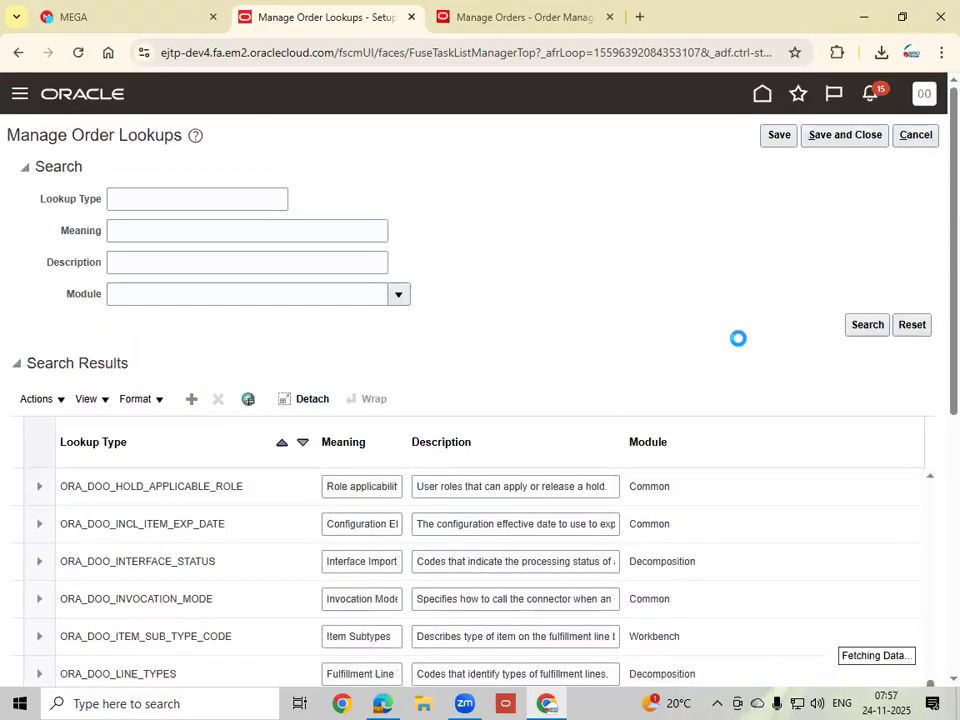
{"action": "left_click", "coordinate": [843, 135]}
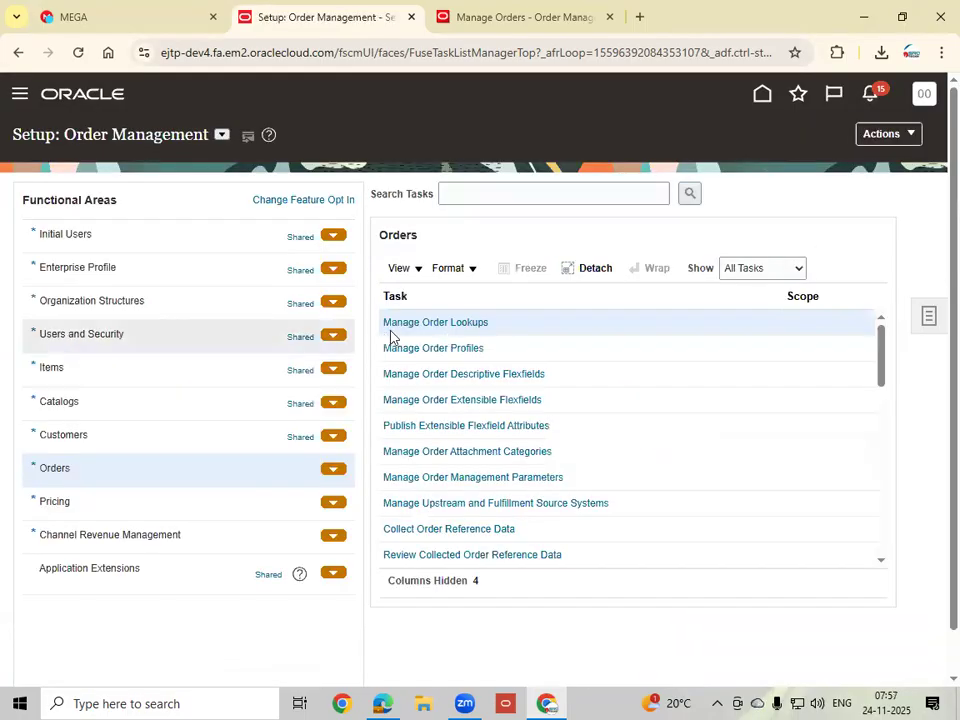
Step: Reopen the Manage Order Lookups task and search for lookup types matching %ORDER%TYPE%
{"action": "left_click", "coordinate": [463, 325]}
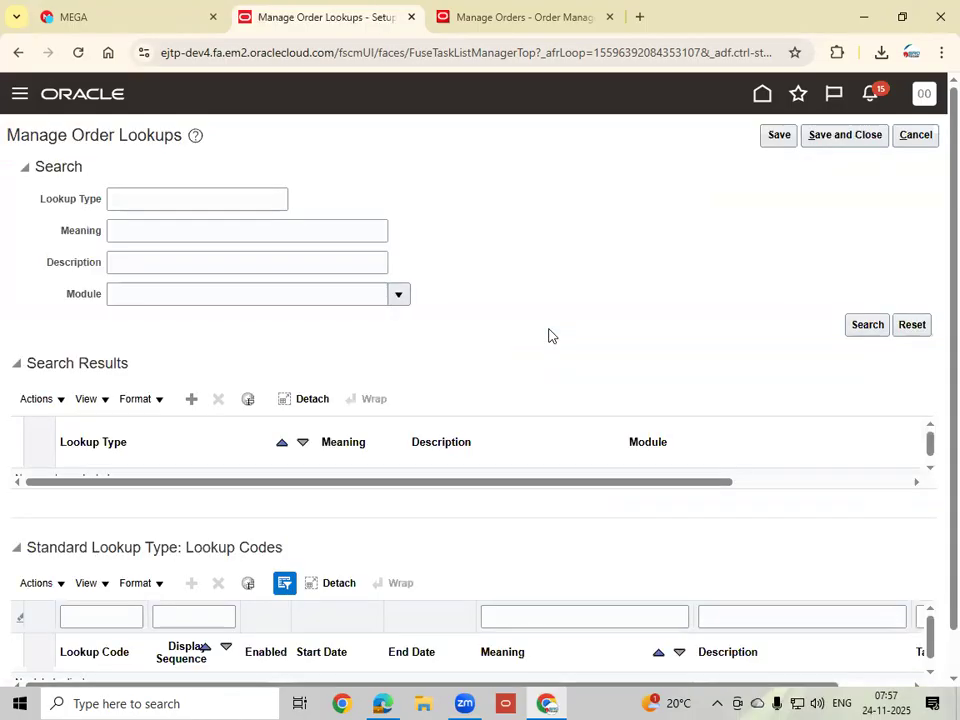
{"action": "left_click", "coordinate": [233, 201]}
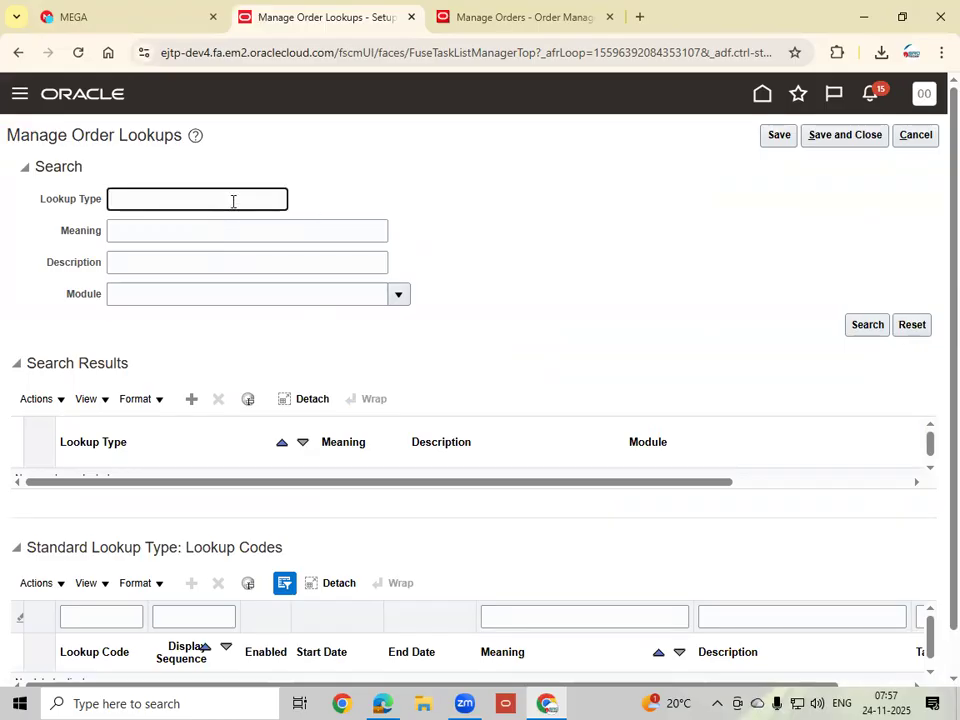
{"action": "type", "text": "%ORDER%TYPE%"}
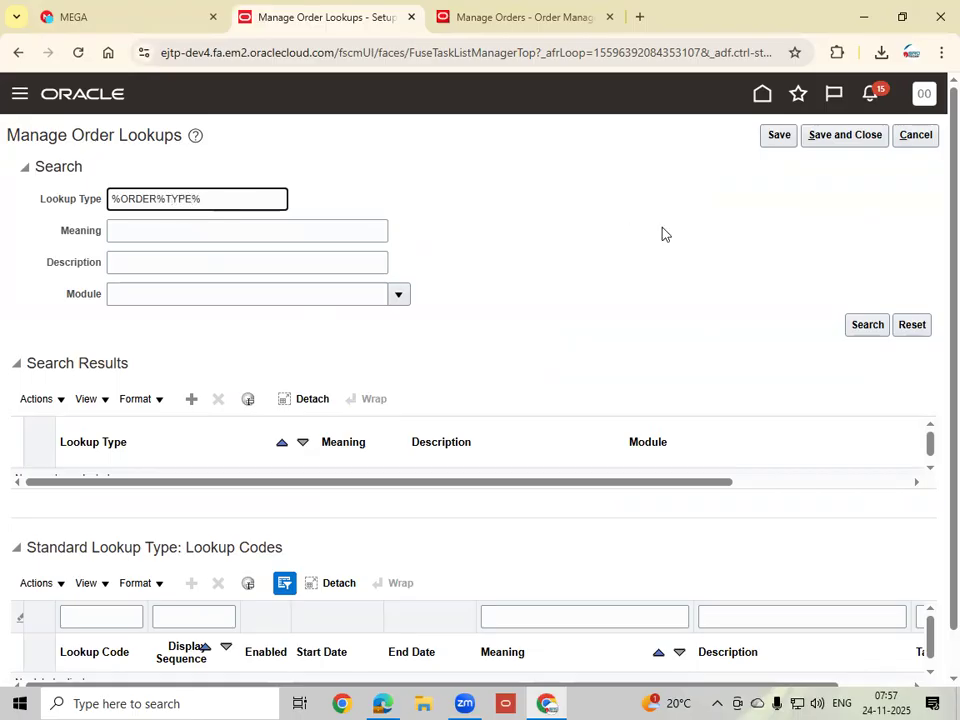
{"action": "left_click", "coordinate": [849, 331]}
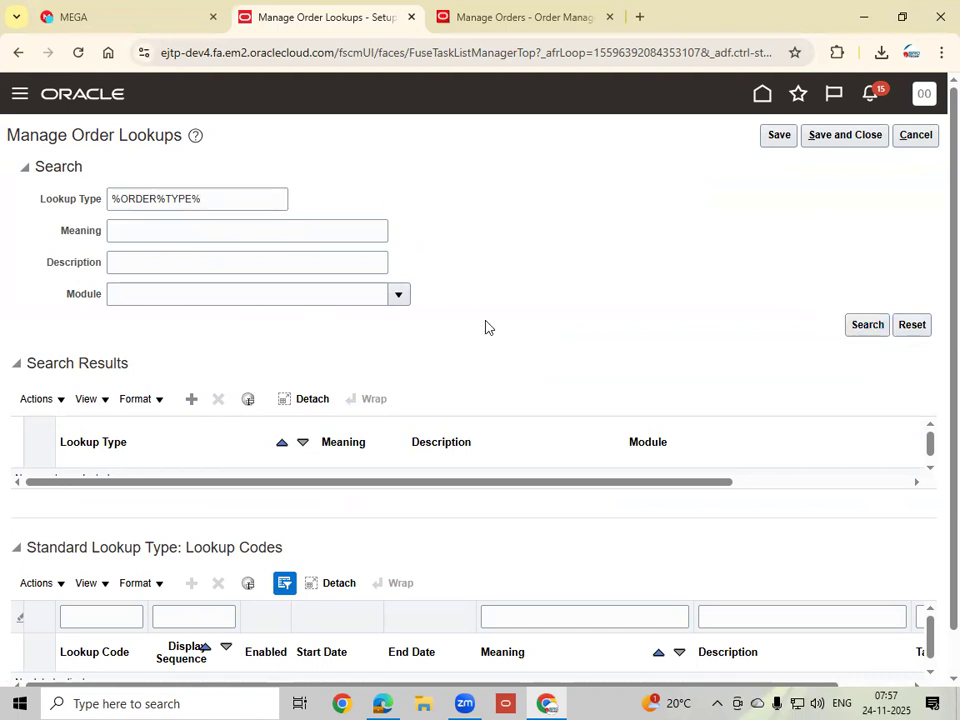
Step: Check the saved lookup codes of ORA_DOO_ORDER_TYPES and leave the lookups page without saving
{"action": "scroll", "coordinate": [521, 364], "scroll_direction": "down", "scroll_amount": 3}
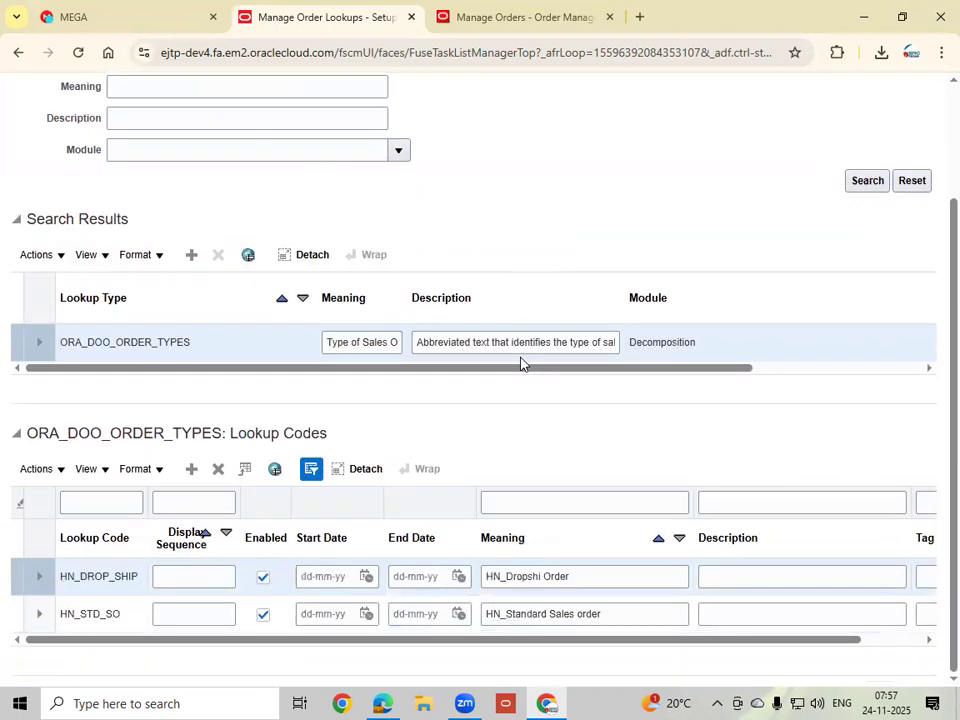
{"action": "scroll", "coordinate": [700, 390], "scroll_direction": "up", "scroll_amount": 3}
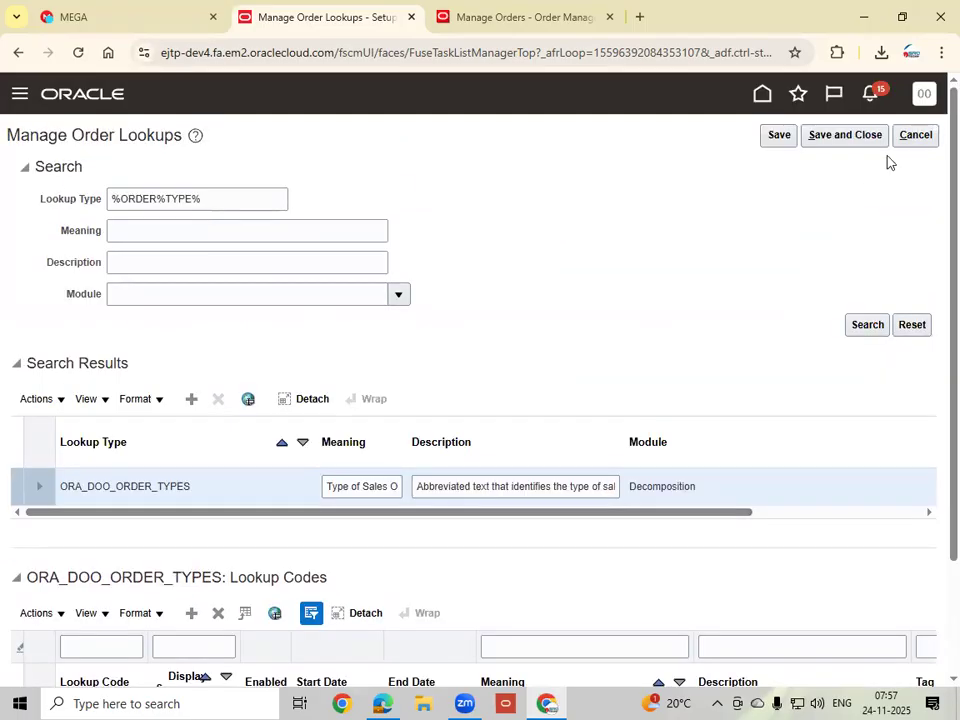
{"action": "left_click", "coordinate": [925, 134]}
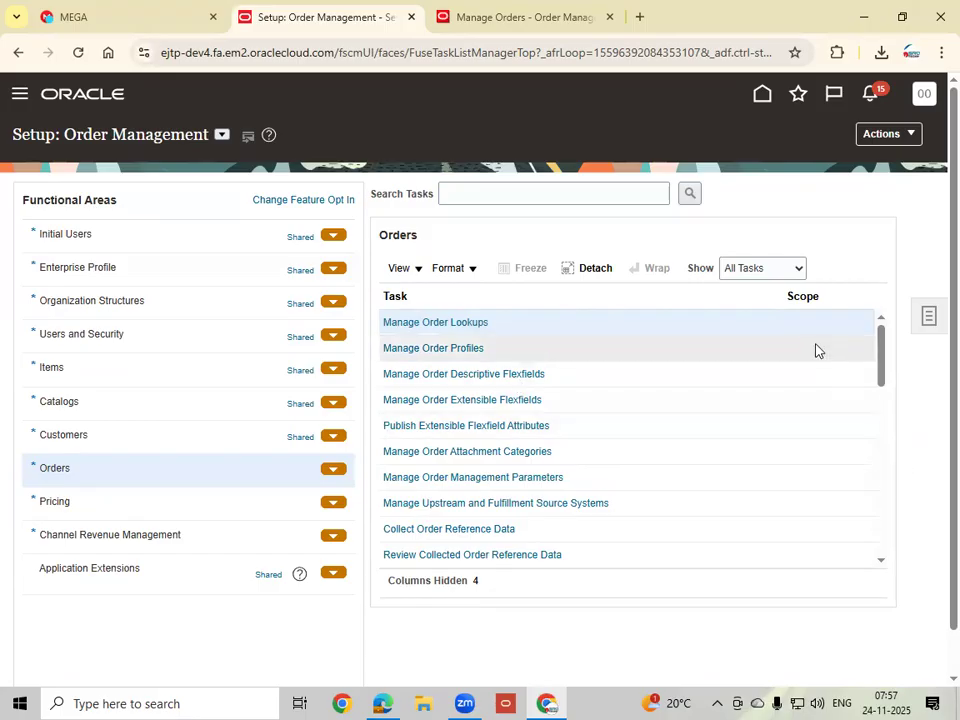
Step: Open the Setup and Maintenance search page and search for %Order%Assig%Sales%
{"action": "left_click", "coordinate": [927, 317]}
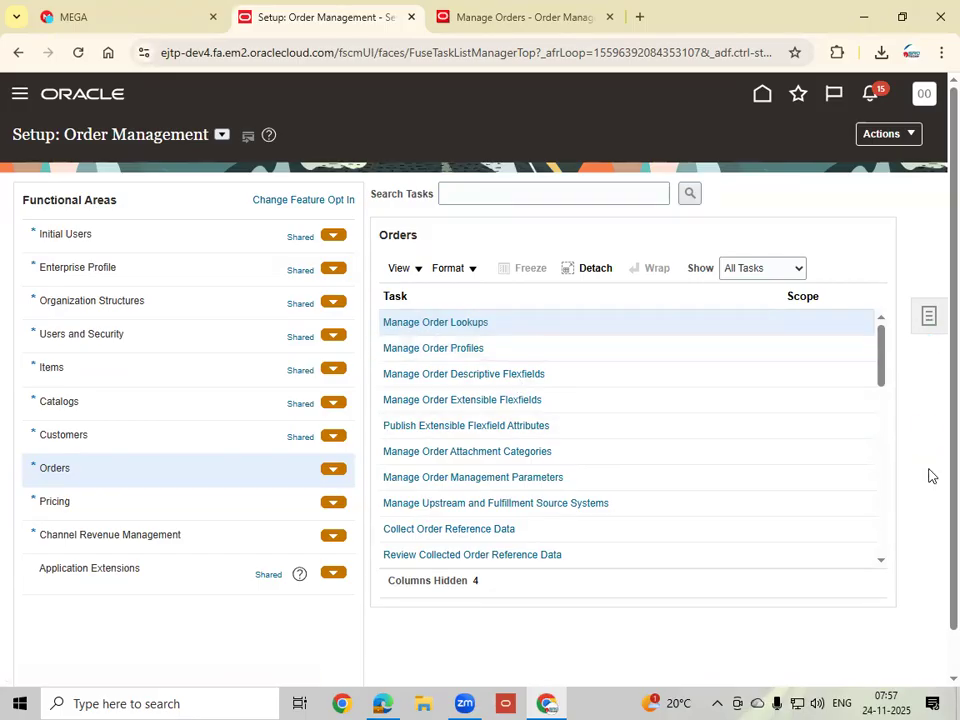
{"action": "left_click", "coordinate": [845, 372]}
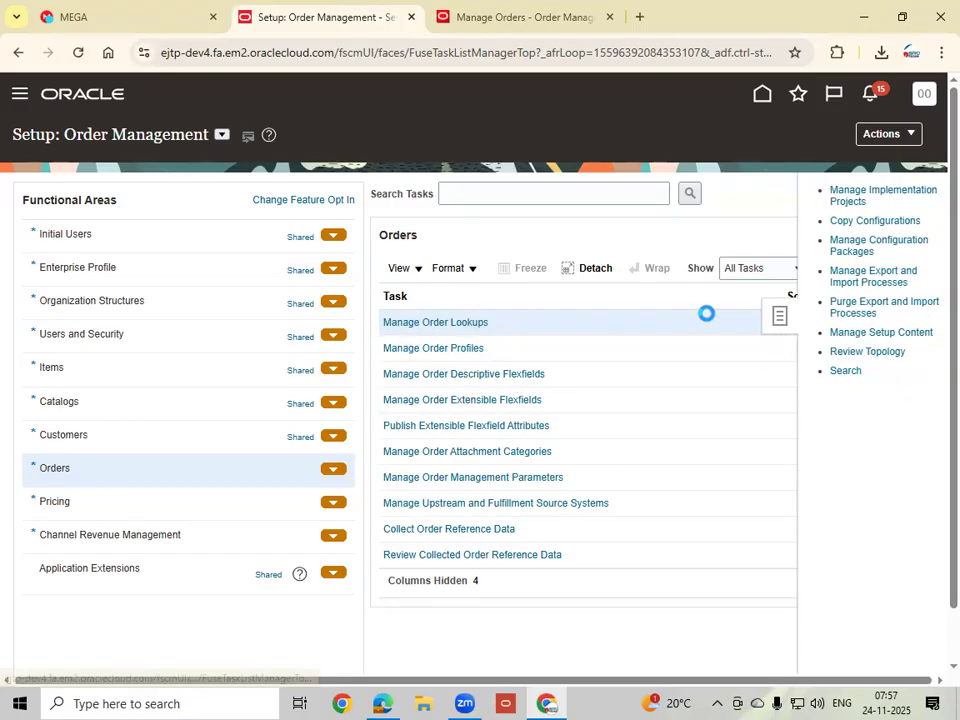
{"action": "left_click", "coordinate": [417, 193]}
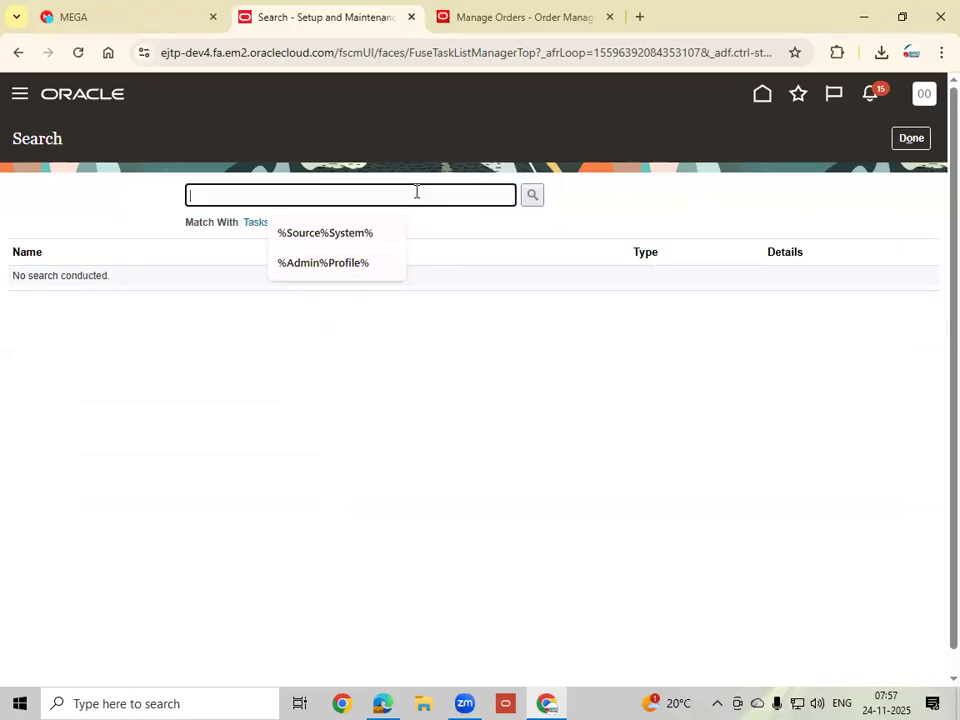
{"action": "type", "text": "%Order"}
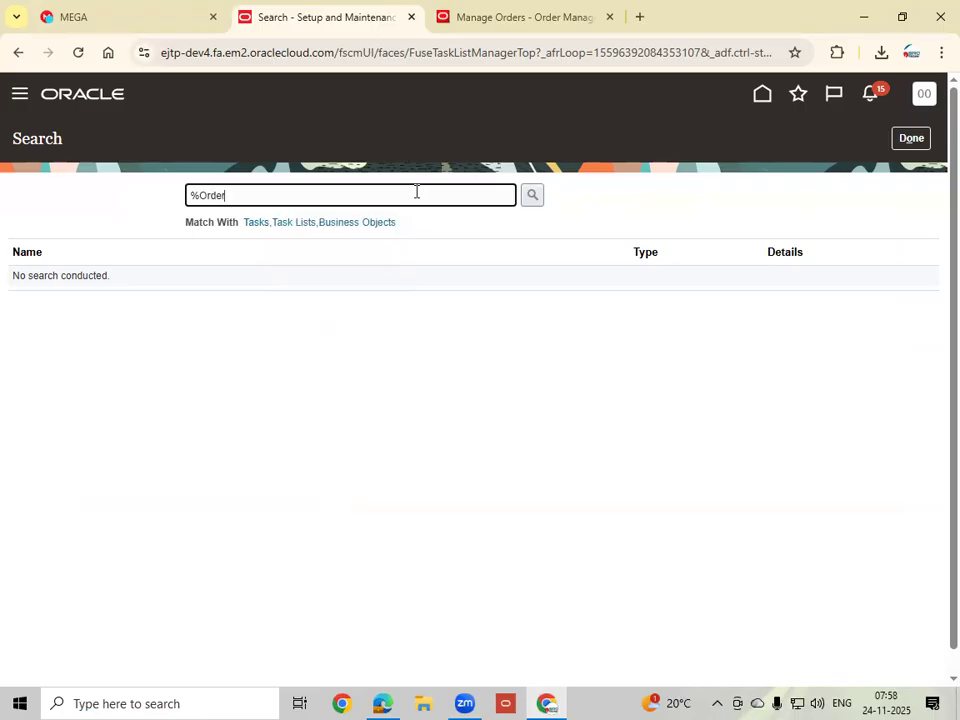
{"action": "type", "text": "%Assig%"}
{"action": "left_click", "coordinate": [532, 195]}
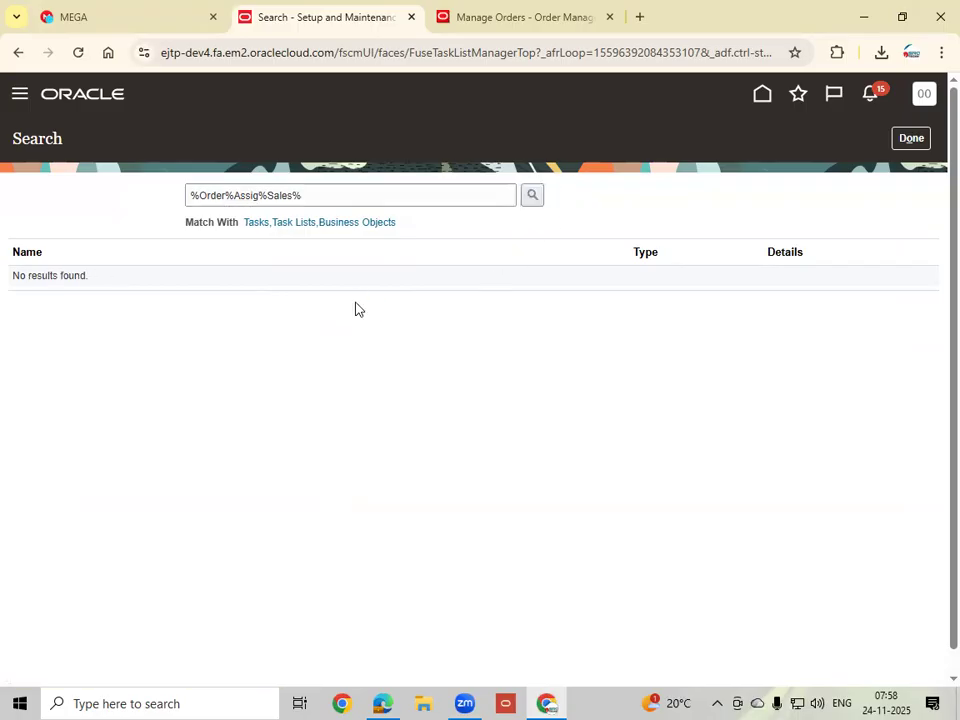
Step: Remove Assig from the search term and search for %Order%%Sales%
{"action": "left_click", "coordinate": [251, 194]}
{"action": "double_click", "coordinate": [251, 194]}
{"action": "key", "text": "BackSpace"}
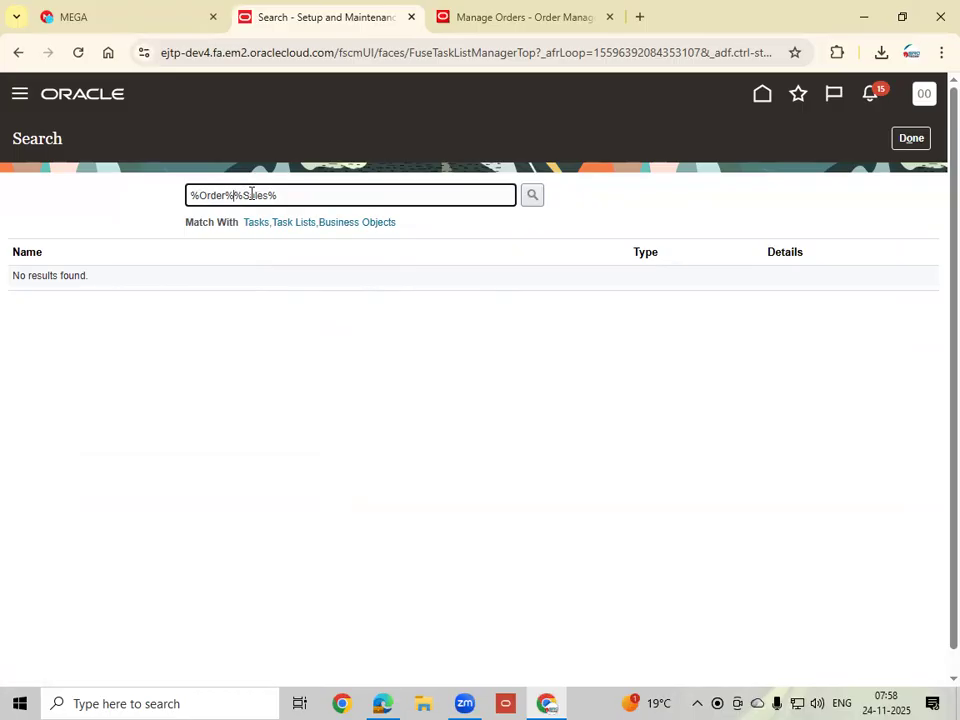
{"action": "left_click", "coordinate": [536, 196]}
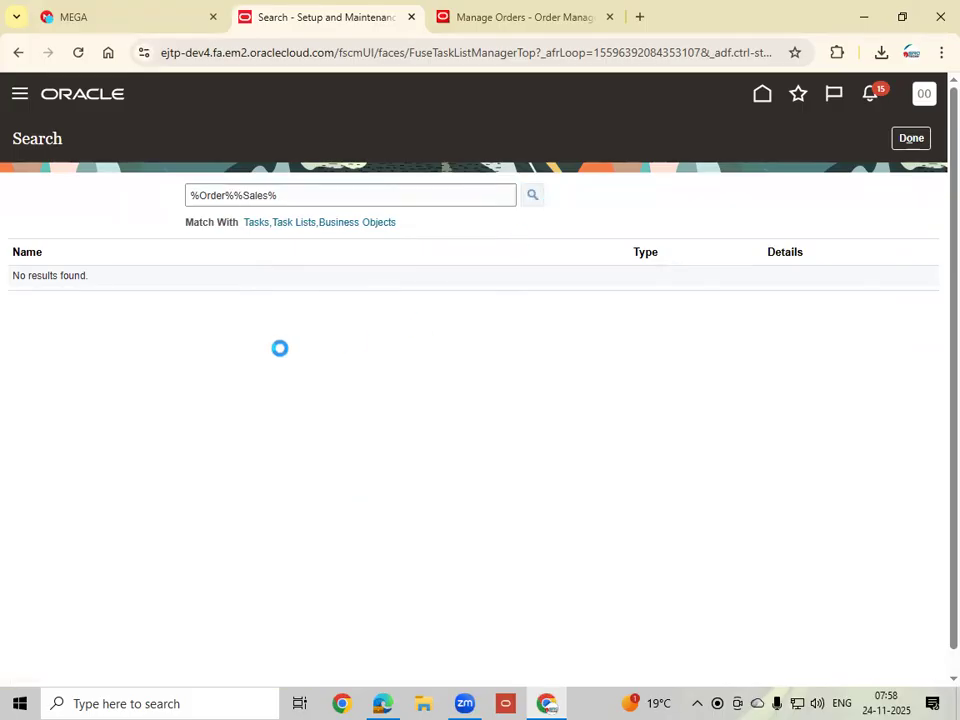
Step: Search for %Assi%Sales%Order% and open the Manage Process Assignment Rules for Sales Orders task
{"action": "left_click", "coordinate": [236, 194]}
{"action": "key", "text": "BackSpace"}
{"action": "key", "text": "BackSpace"}
{"action": "key", "text": "BackSpace"}
{"action": "key", "text": "BackSpace"}
{"action": "key", "text": "BackSpace"}
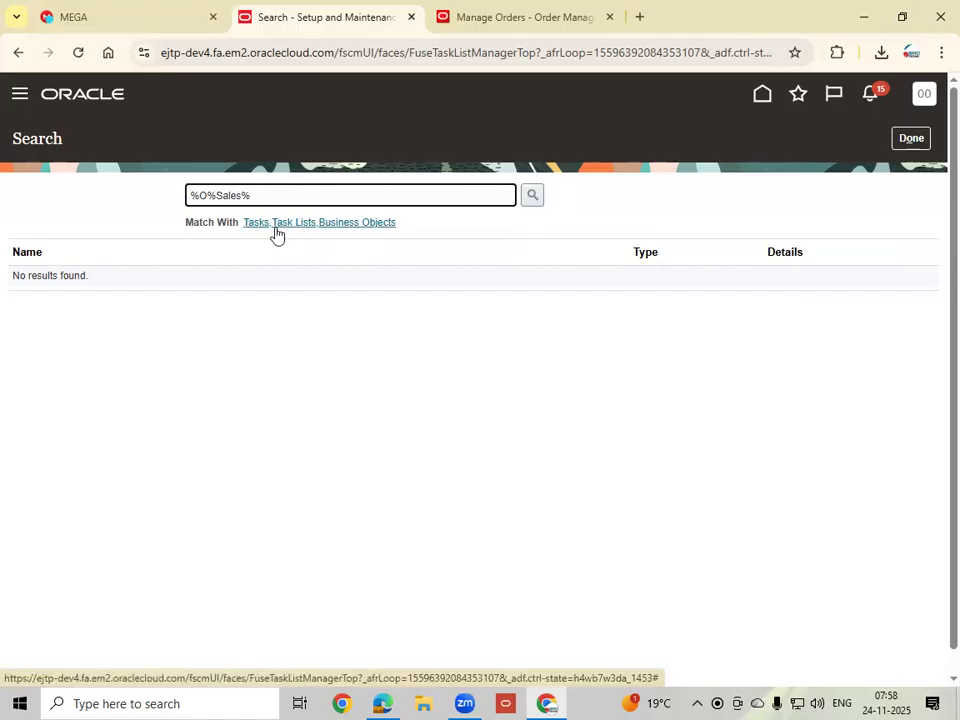
{"action": "key", "text": "BackSpace"}
{"action": "type", "text": "Ass"}
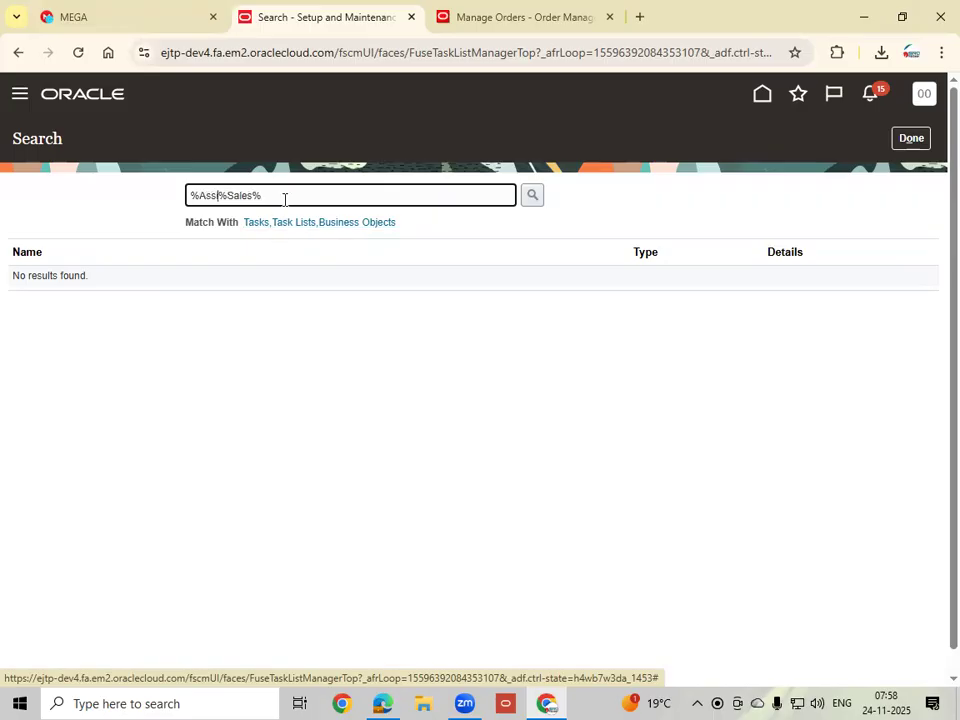
{"action": "left_click", "coordinate": [294, 188]}
{"action": "type", "text": "order%"}
{"action": "scroll", "coordinate": [290, 186], "scroll_direction": "down", "scroll_amount": 1}
{"action": "left_click", "coordinate": [266, 170]}
{"action": "key", "text": "BackSpace"}
{"action": "type", "text": "O"}
{"action": "left_click", "coordinate": [534, 173]}
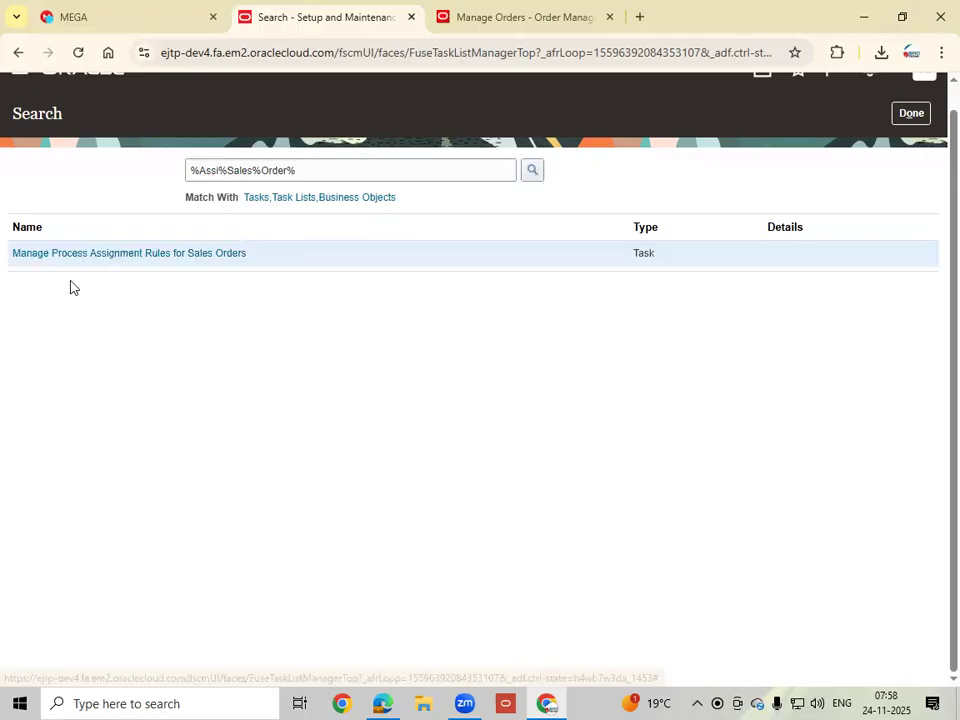
{"action": "left_click", "coordinate": [124, 257]}
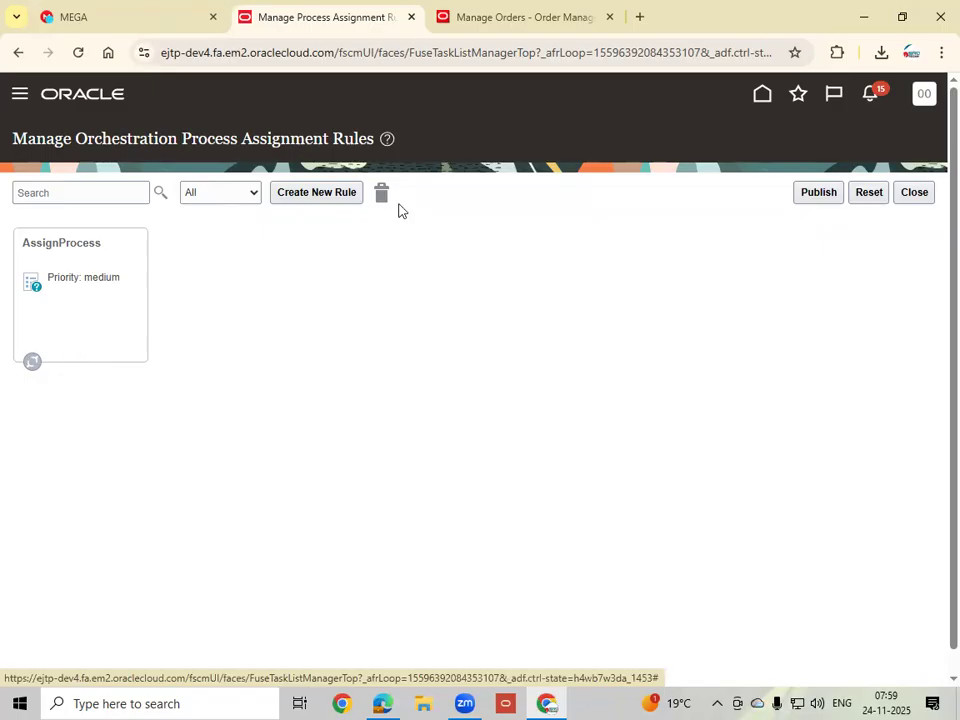
Step: Create a new orchestration process assignment rule named HN_Standard Sales Order Rule, copying the name for reuse
{"action": "left_click", "coordinate": [326, 194]}
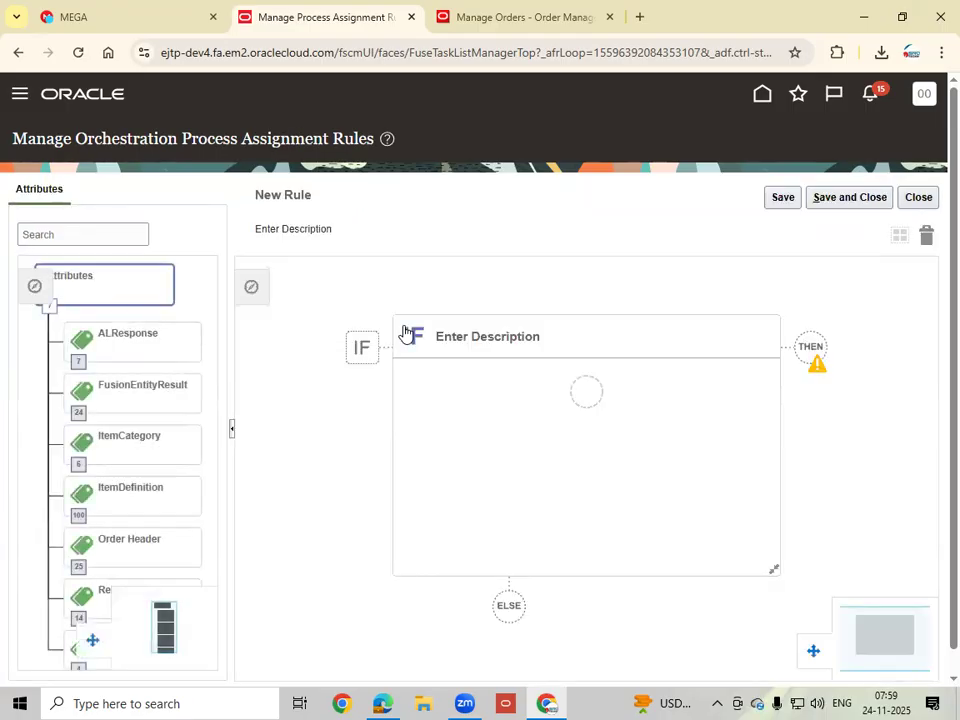
{"action": "left_click", "coordinate": [287, 197]}
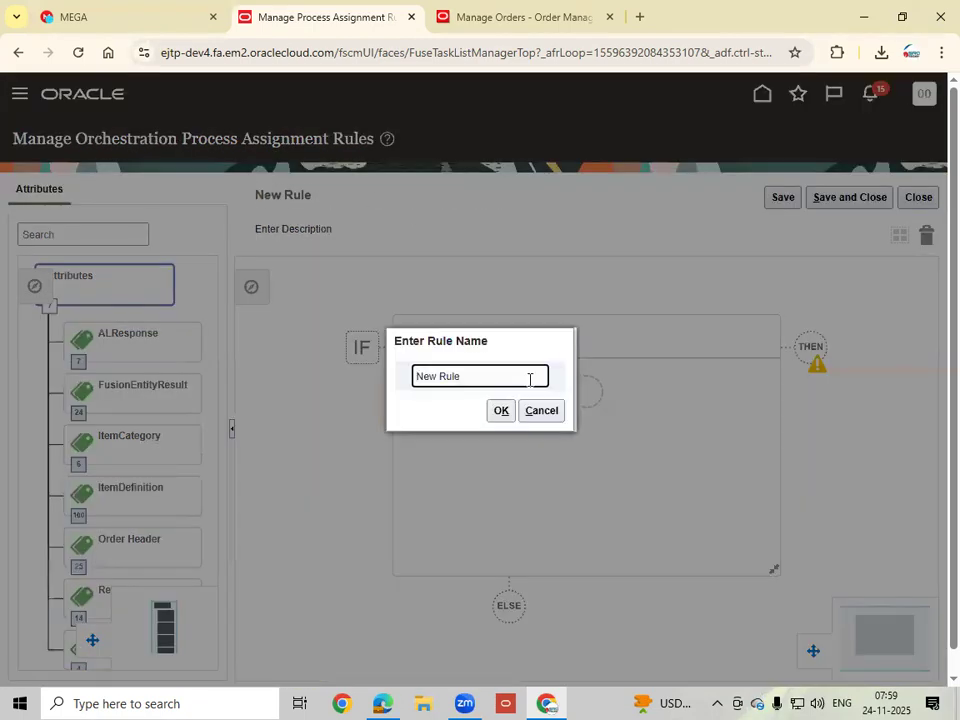
{"action": "type", "text": "HN_"}
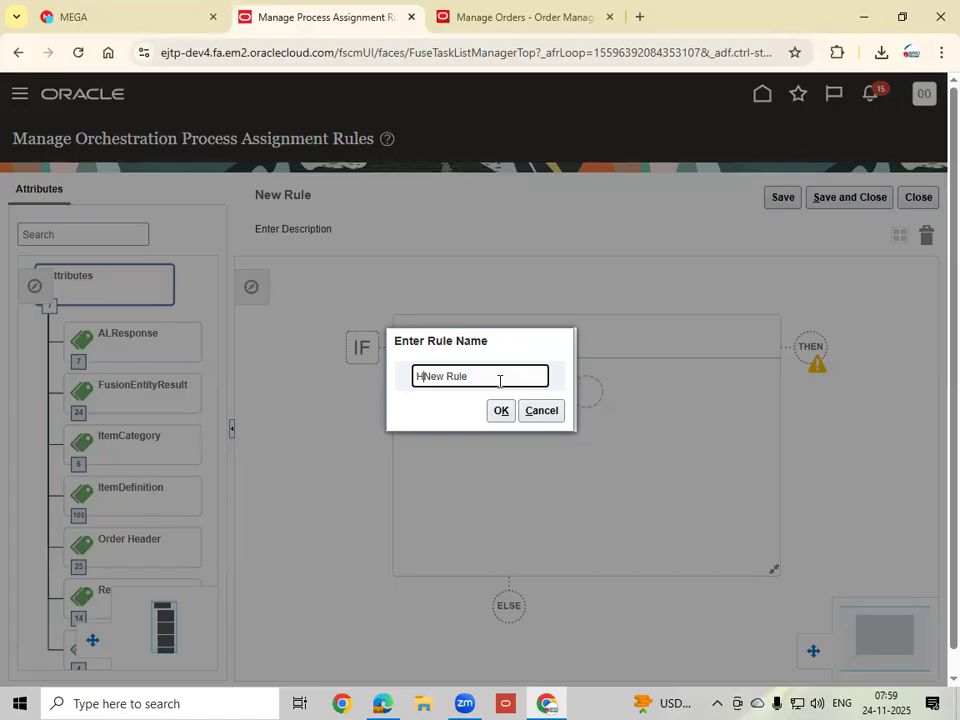
{"action": "key", "text": "Right"}
{"action": "key", "text": "Right"}
{"action": "key", "text": "BackSpace"}
{"action": "key", "text": "BackSpace"}
{"action": "key", "text": "BackSpace"}
{"action": "type", "text": "Sa"}
{"action": "key", "text": "BackSpace"}
{"action": "type", "text": "tandard Sales Order"}
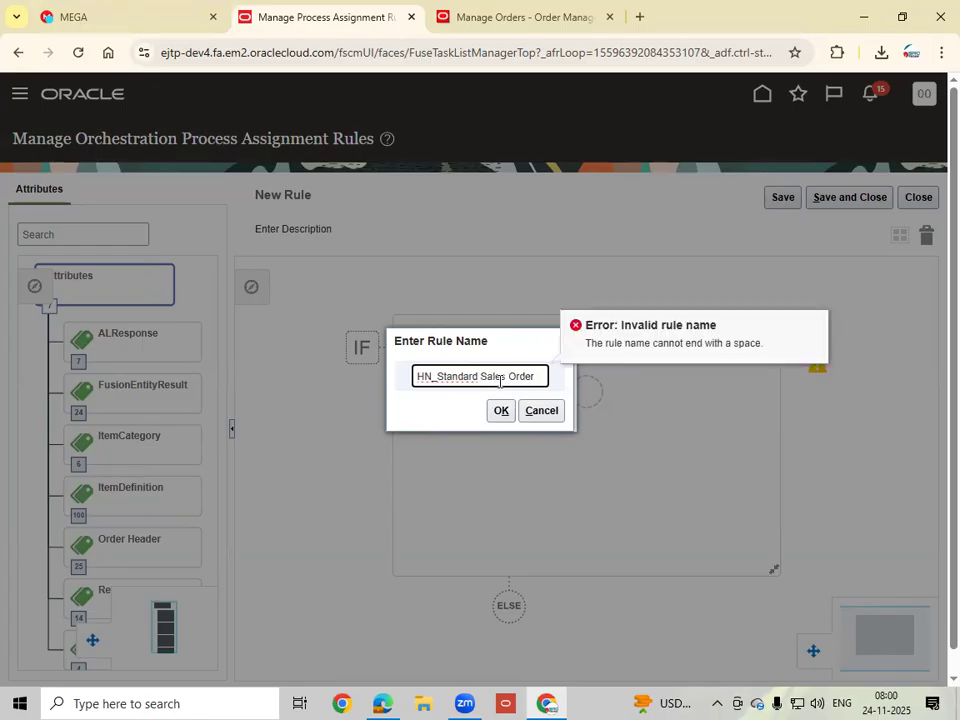
{"action": "type", "text": " Rule"}
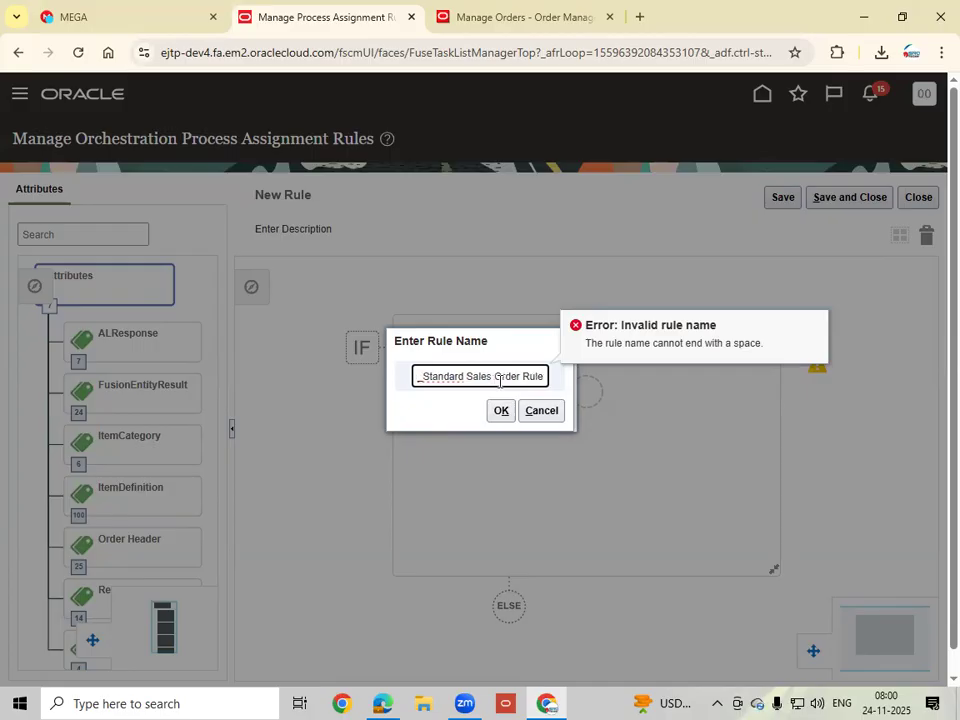
{"action": "key", "text": "ctrl+a"}
{"action": "key", "text": "ctrl+c"}
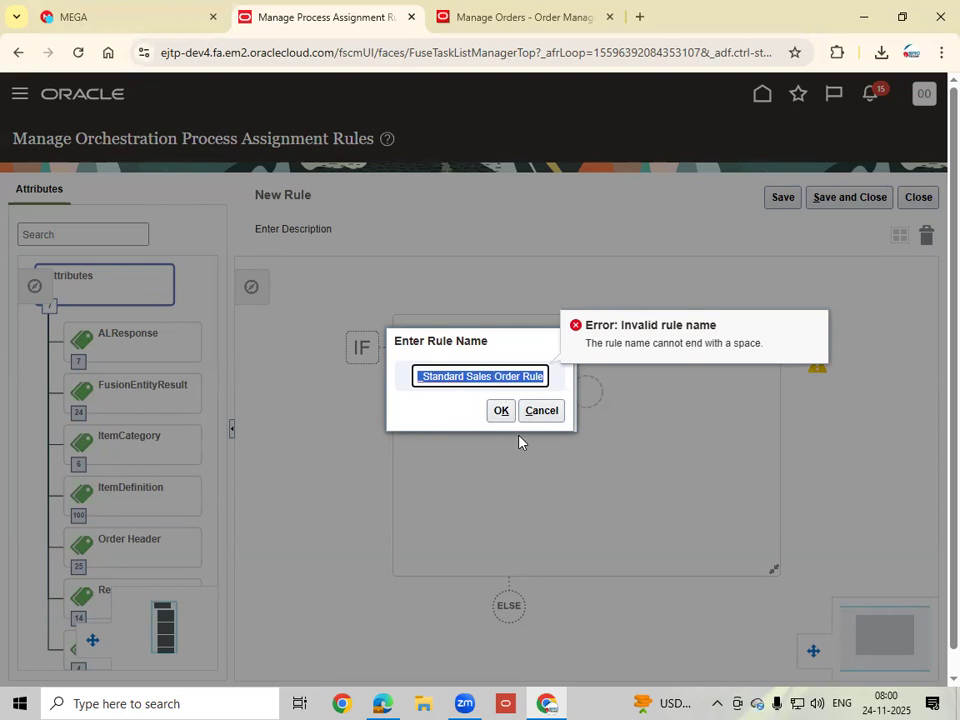
{"action": "left_click", "coordinate": [500, 410]}
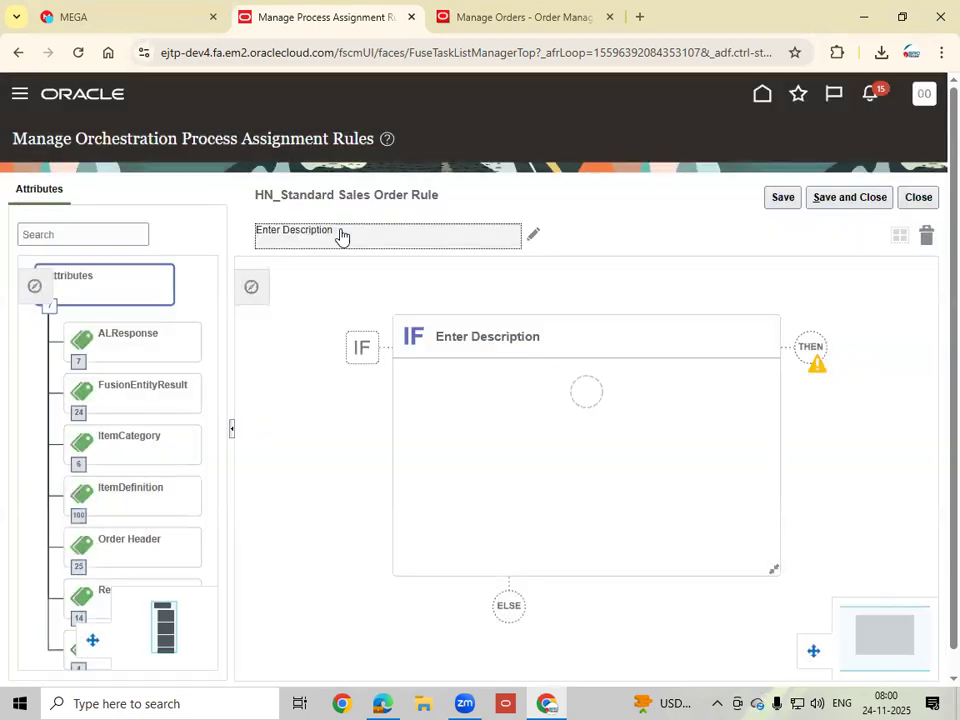
Step: Set the rule description to HN_Standard Sales Order Rule
{"action": "left_click", "coordinate": [533, 241]}
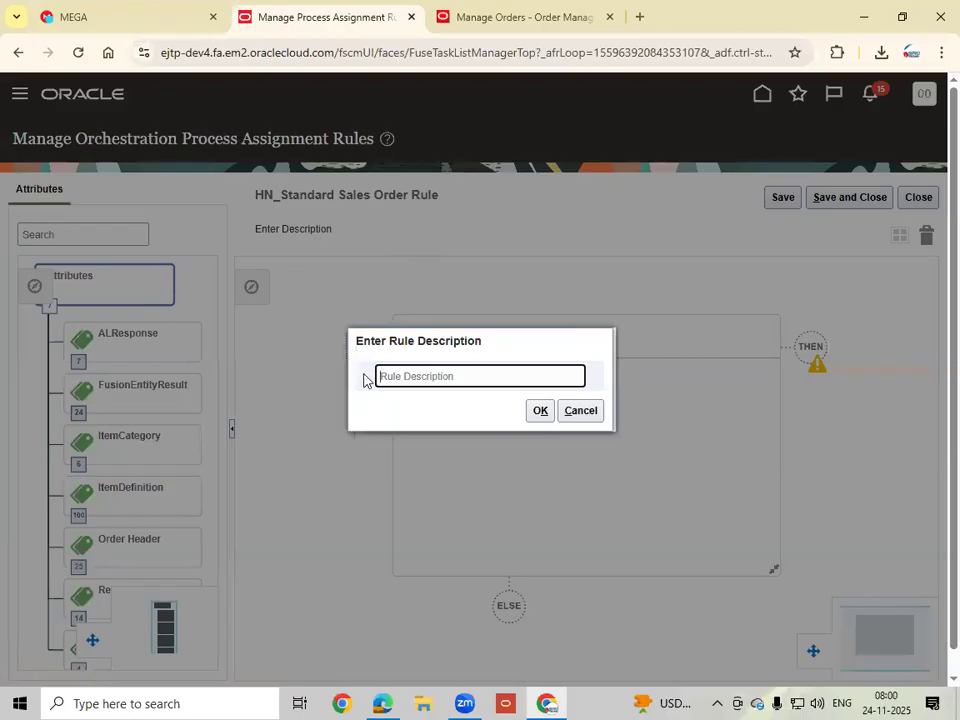
{"action": "key", "text": "ctrl+v"}
{"action": "left_click", "coordinate": [539, 410]}
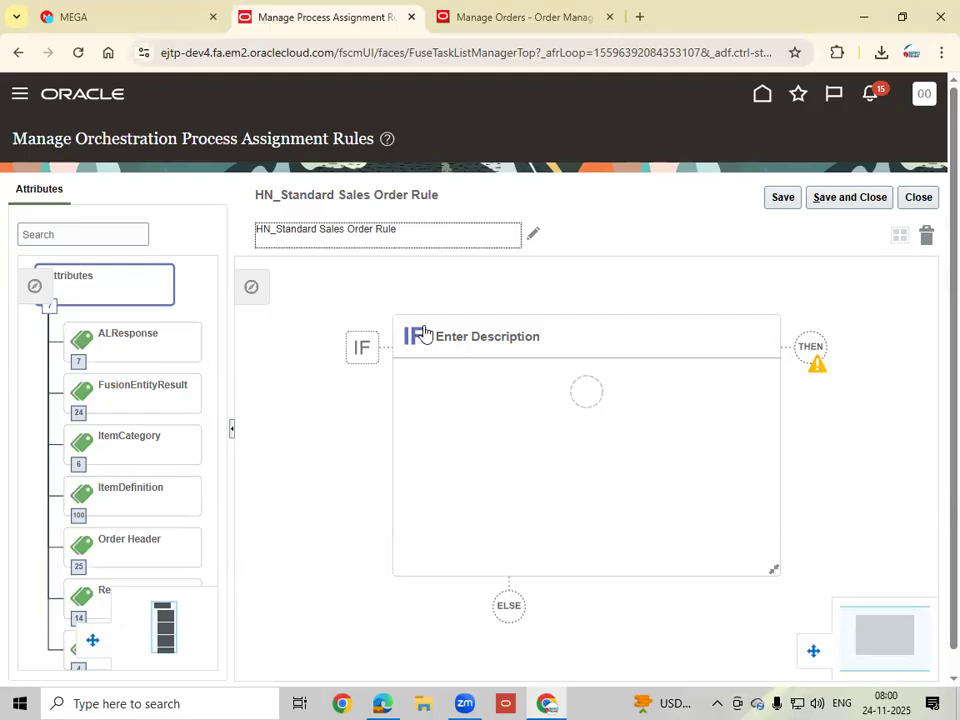
Step: Add an IF condition to the rule: Order Type (Order Header) is equal to HN_Standard Sales order
{"action": "left_click", "coordinate": [594, 395]}
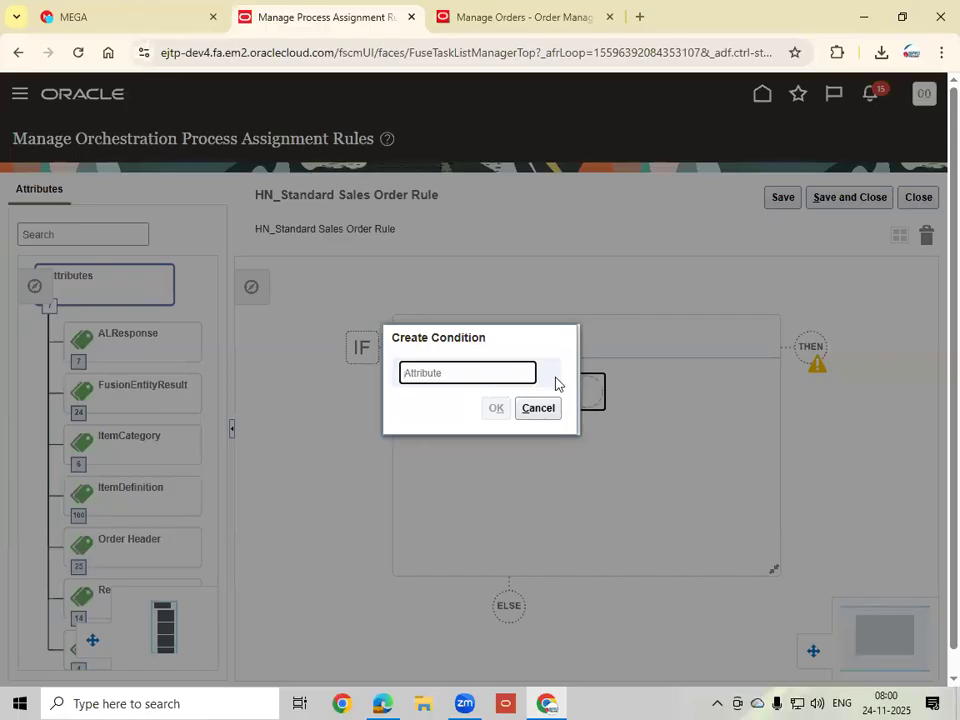
{"action": "type", "text": "Order"}
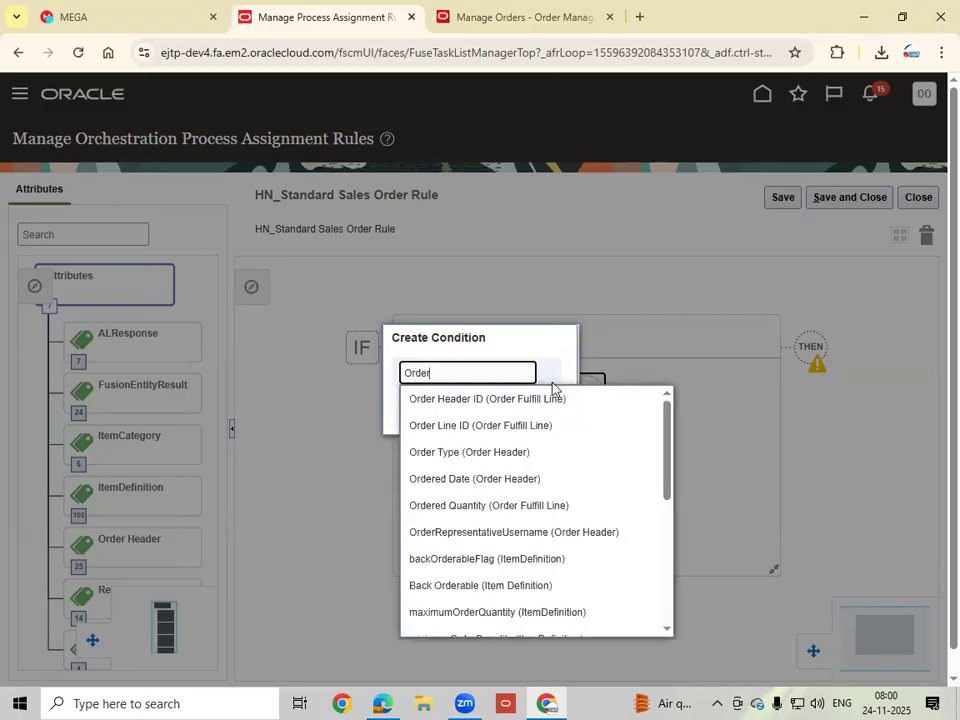
{"action": "left_click", "coordinate": [452, 454]}
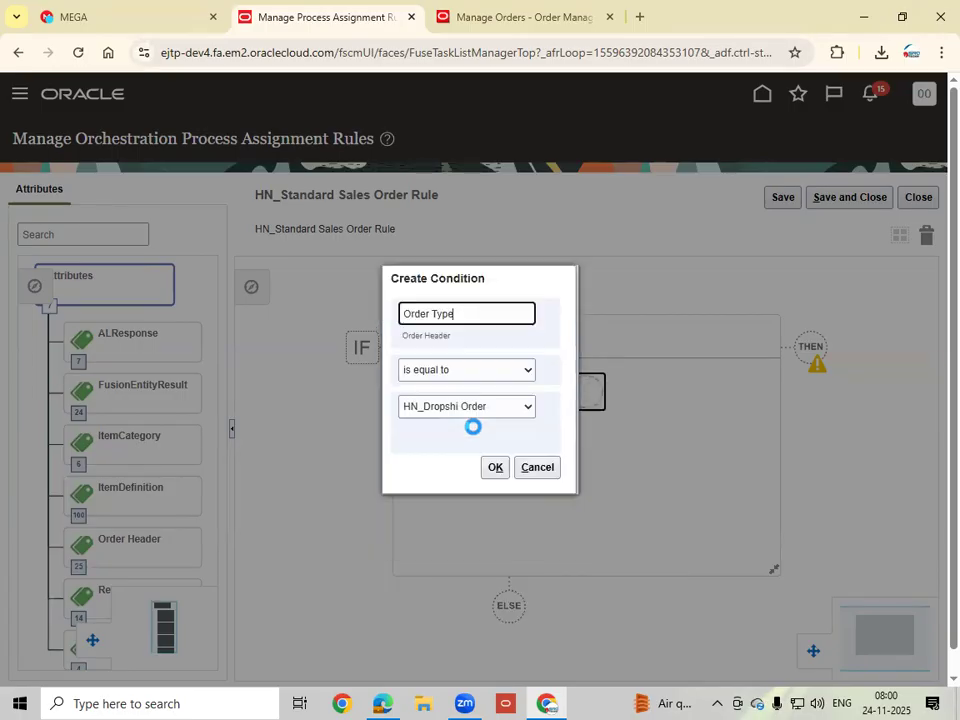
{"action": "left_click", "coordinate": [487, 408]}
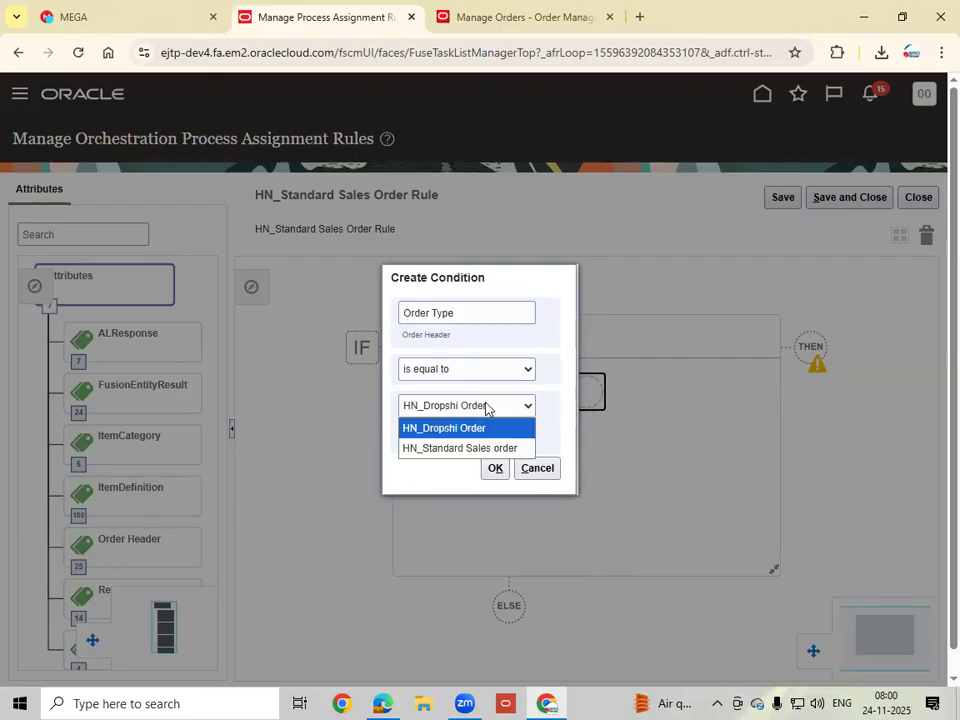
{"action": "left_click", "coordinate": [453, 449]}
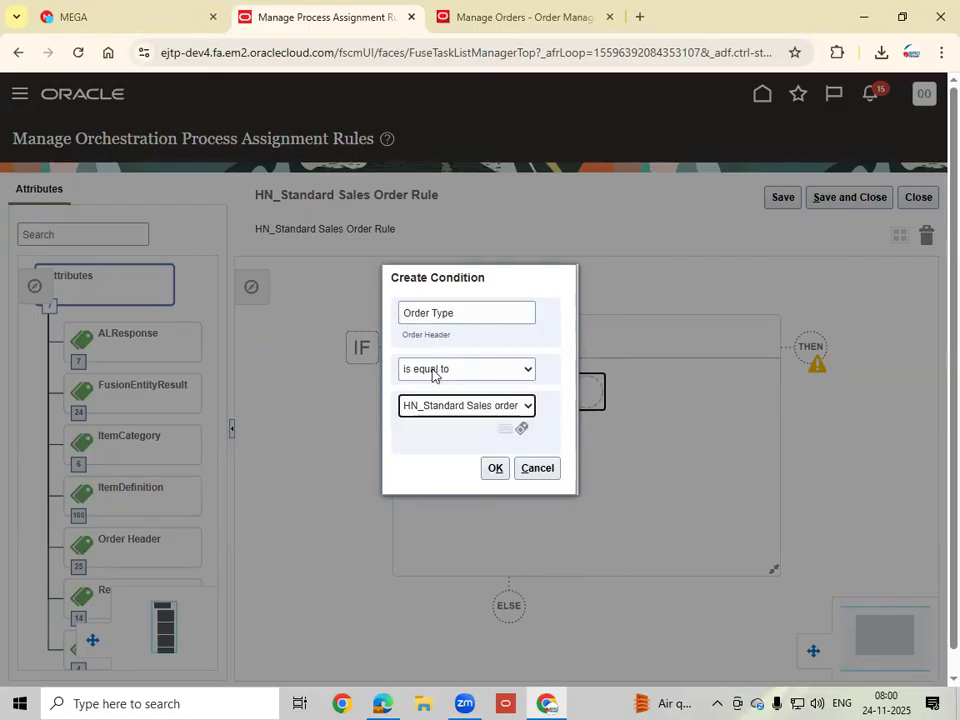
{"action": "left_click", "coordinate": [497, 472]}
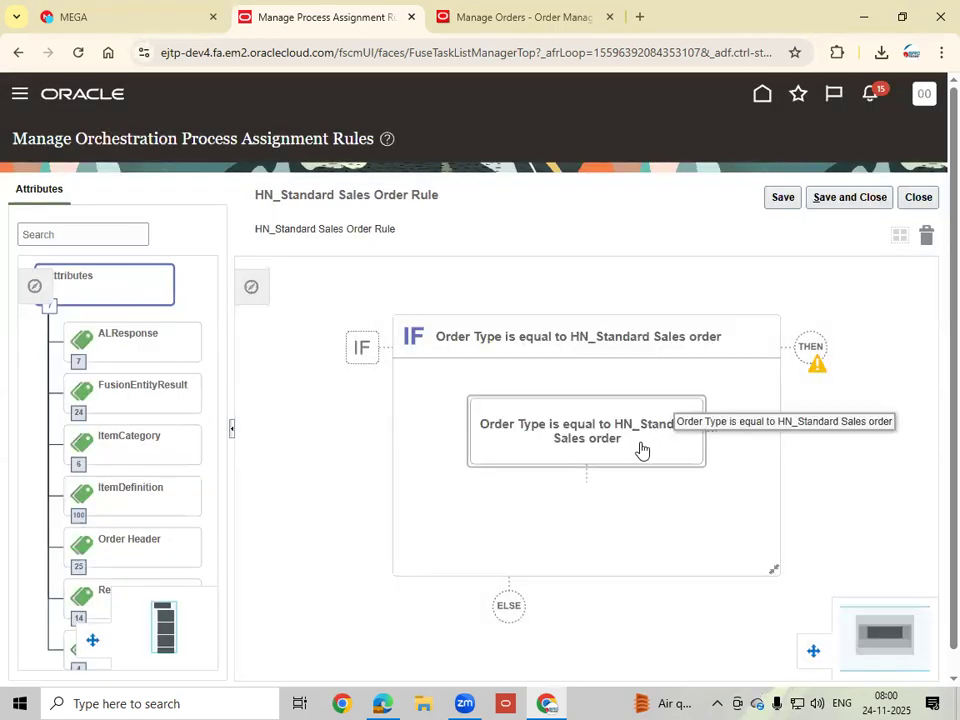
Step: Add a THEN DO action that sets Process Name (Order Fulfill Line) to DOO_ScheduleShipInvoice
{"action": "left_click", "coordinate": [816, 352]}
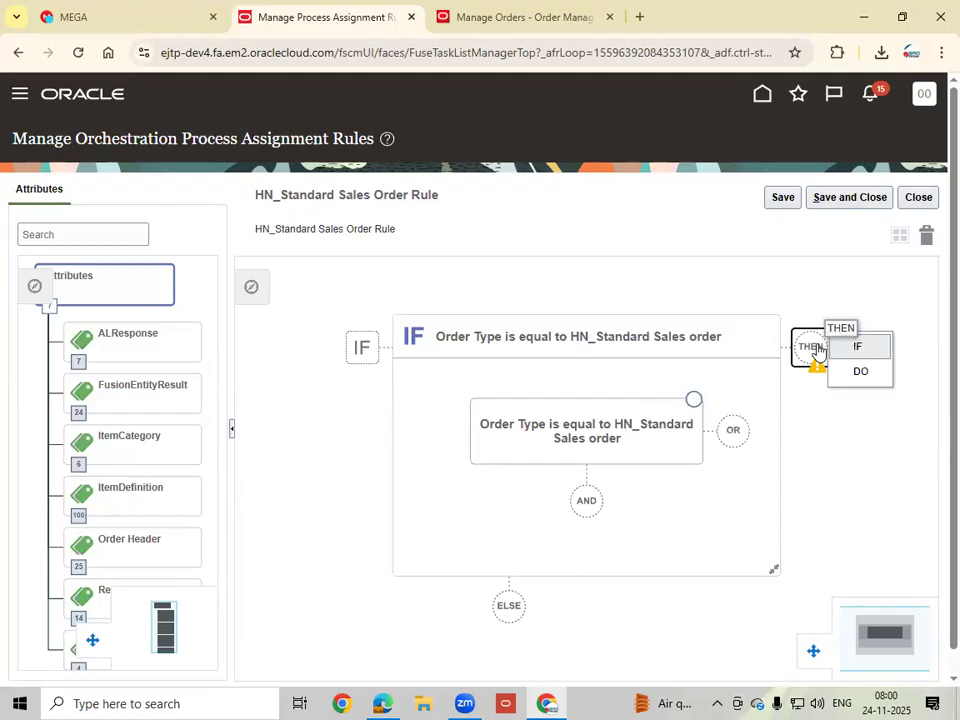
{"action": "left_click", "coordinate": [861, 372]}
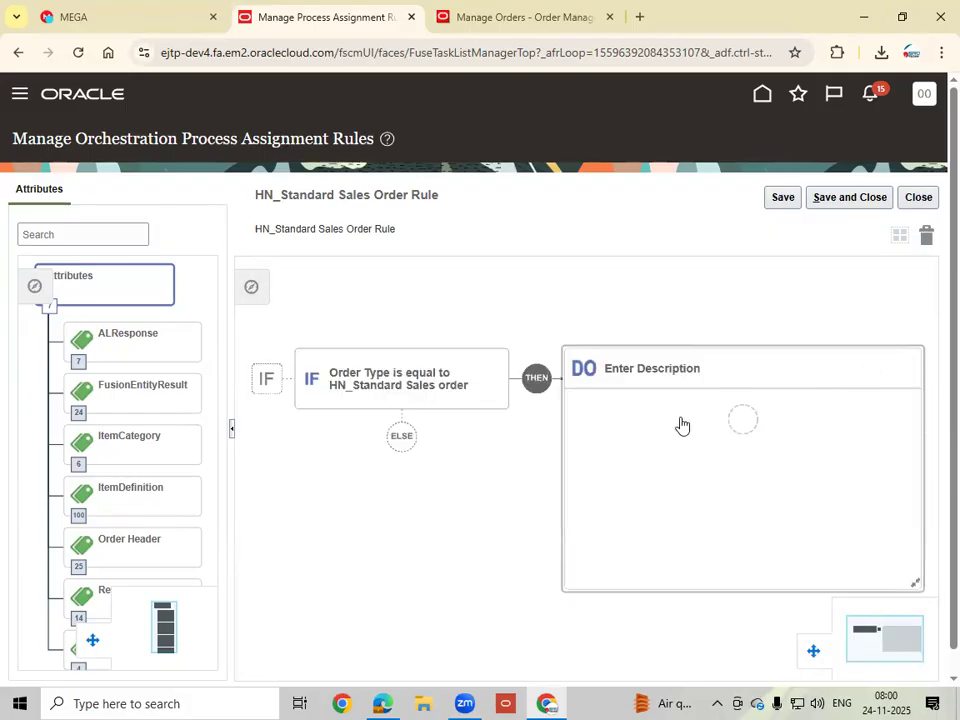
{"action": "left_click", "coordinate": [746, 425]}
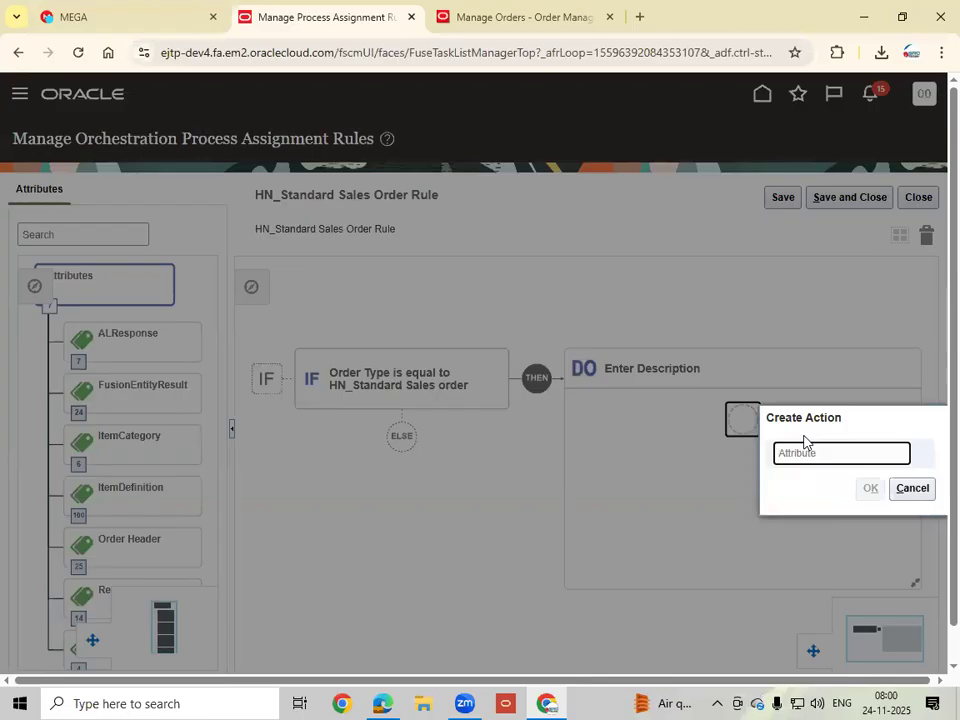
{"action": "type", "text": "pr"}
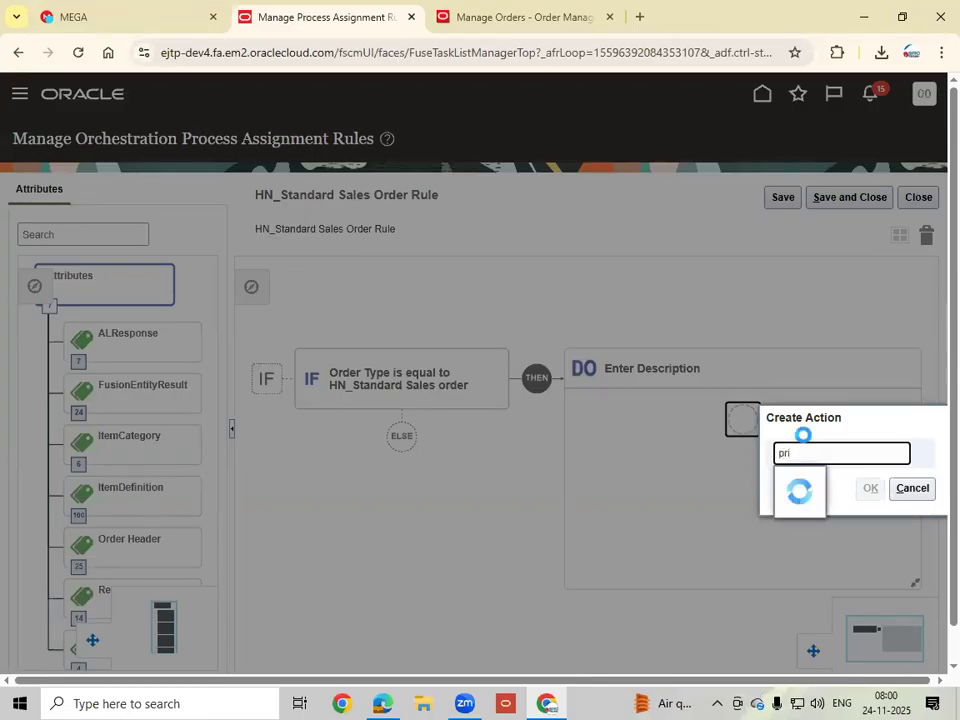
{"action": "type", "text": "oce"}
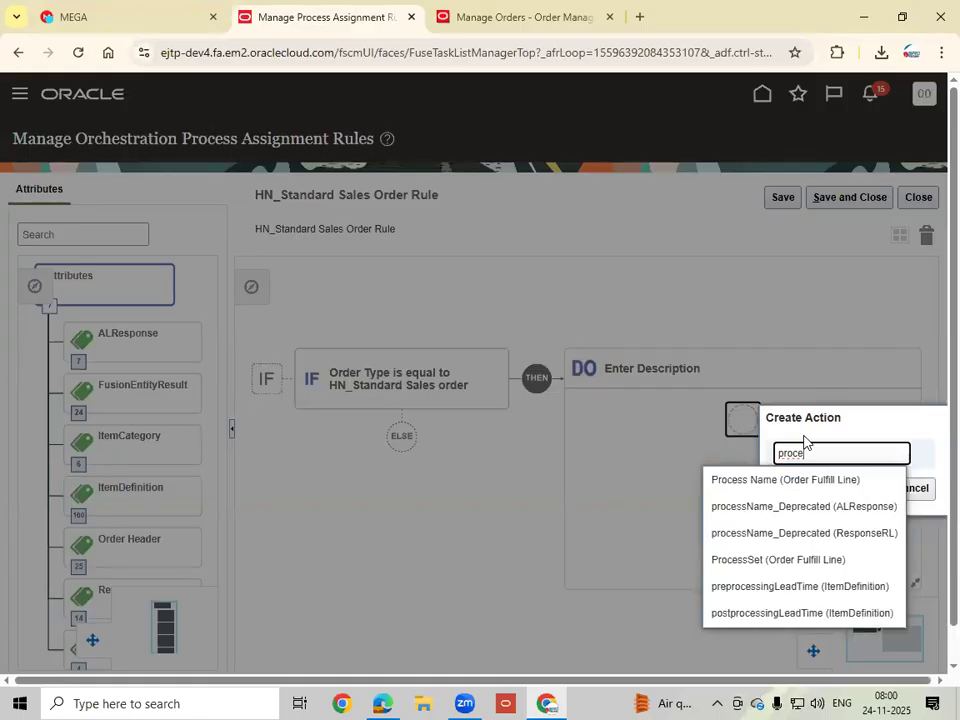
{"action": "left_click", "coordinate": [771, 484]}
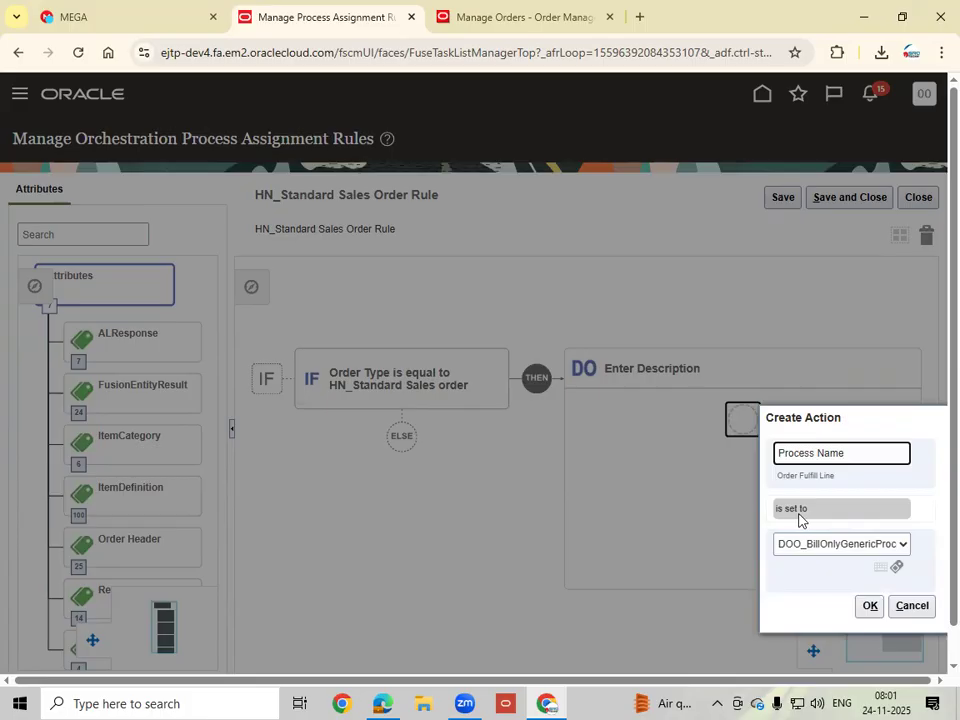
{"action": "left_click", "coordinate": [900, 545]}
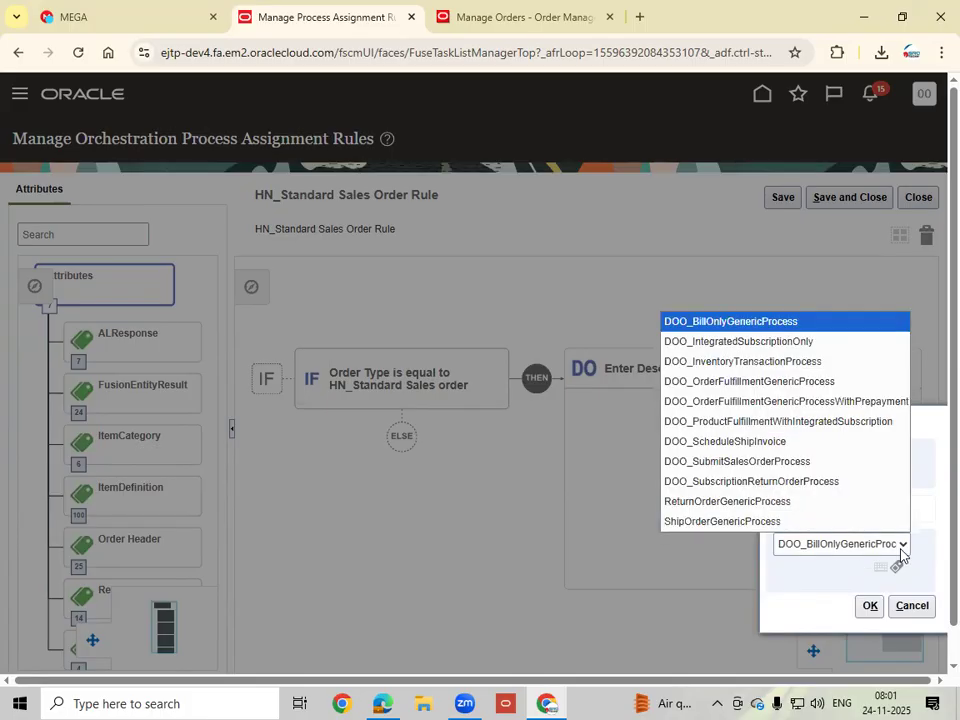
{"action": "left_click", "coordinate": [727, 443]}
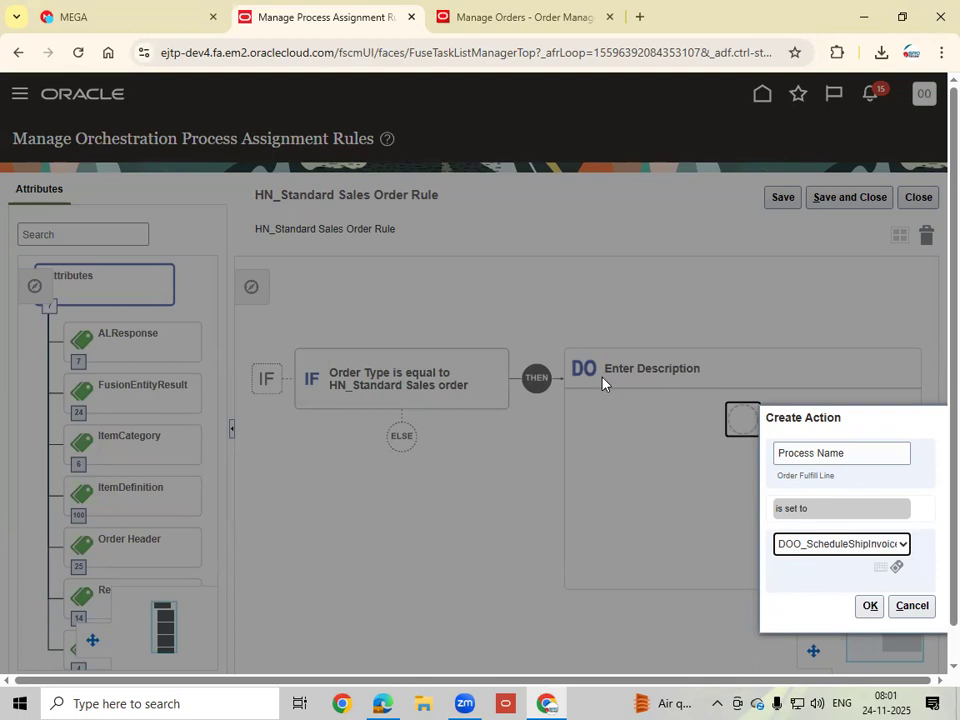
{"action": "left_click", "coordinate": [869, 605]}
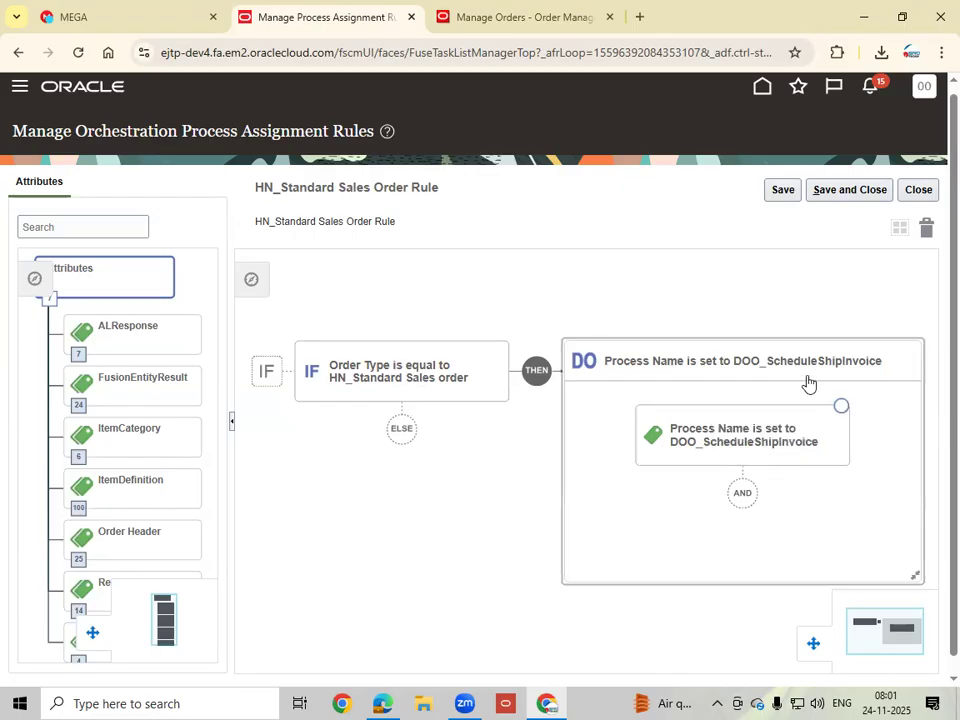
Step: Save the HN_Standard Sales Order Rule and return to the list of orchestration process assignment rules
{"action": "left_click", "coordinate": [782, 190]}
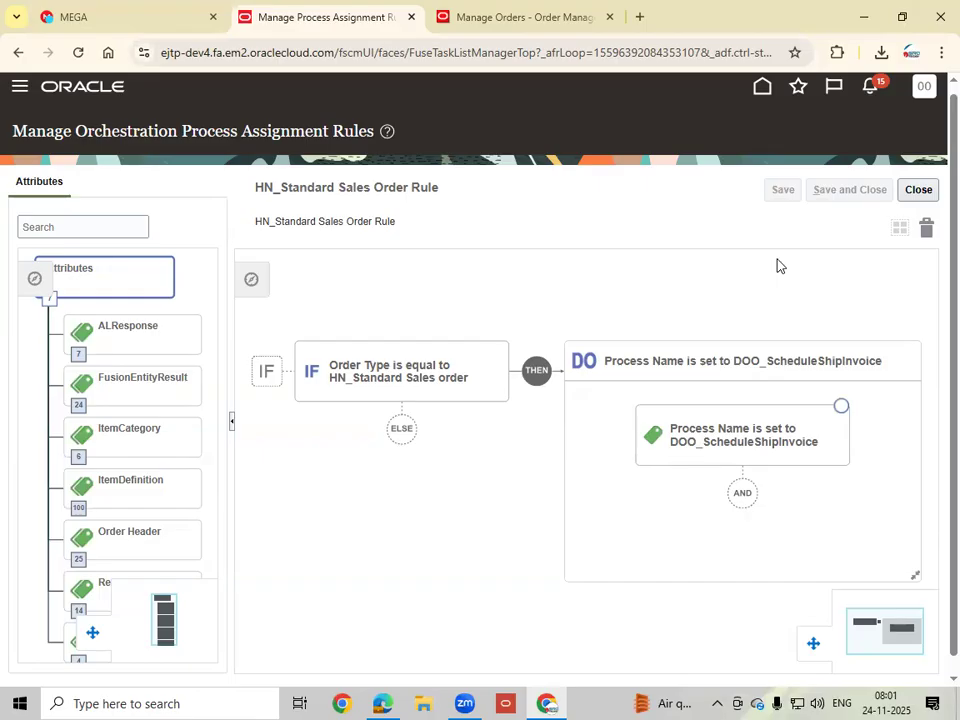
{"action": "left_click", "coordinate": [919, 191]}
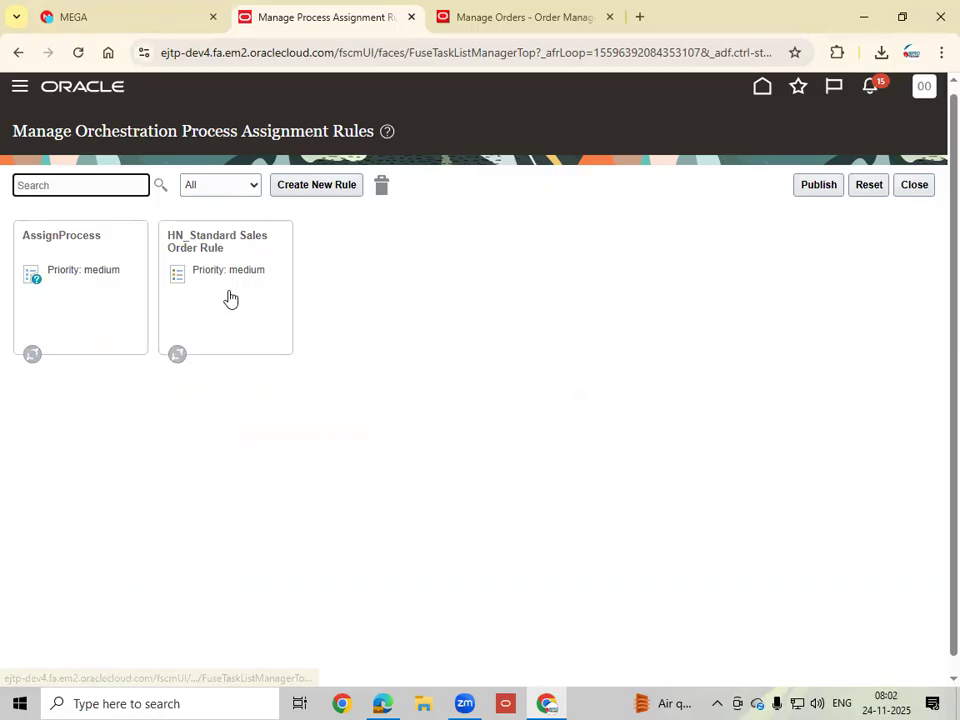
Step: Activate the HN_Standard Sales Order Rule with an effective start date of 01-11-25 02:32 AM and save it
{"action": "left_click", "coordinate": [176, 357]}
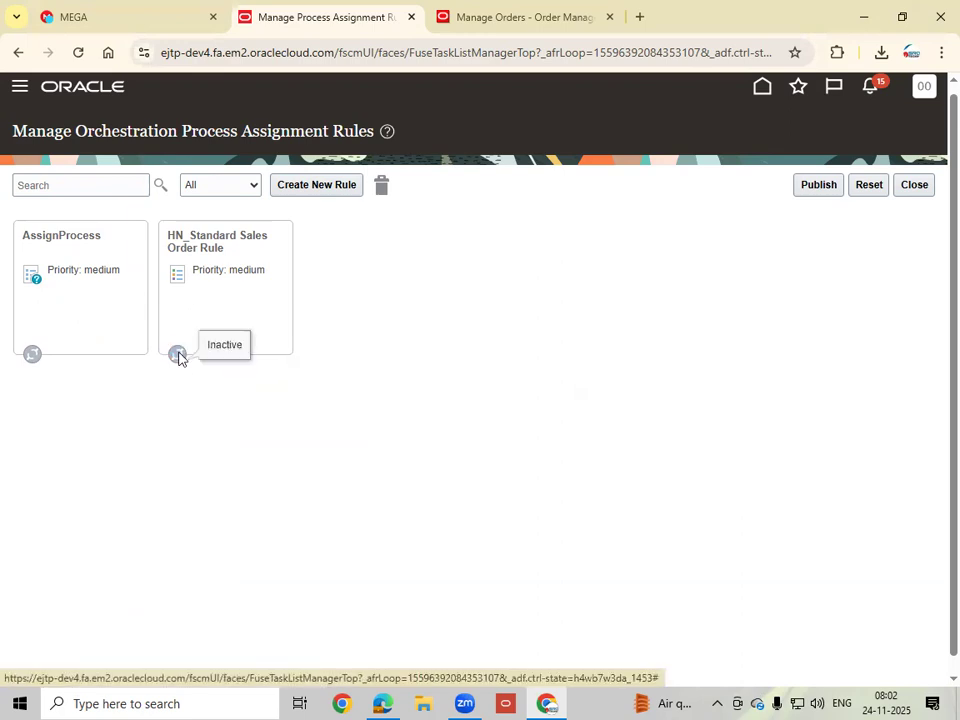
{"action": "left_click", "coordinate": [195, 314]}
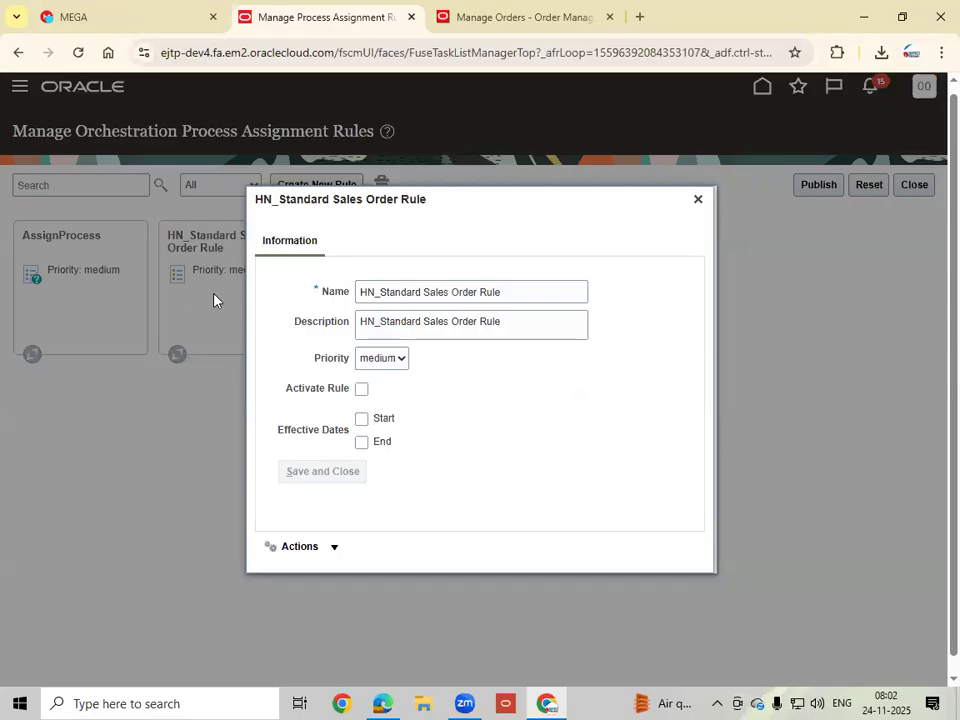
{"action": "left_click", "coordinate": [362, 421]}
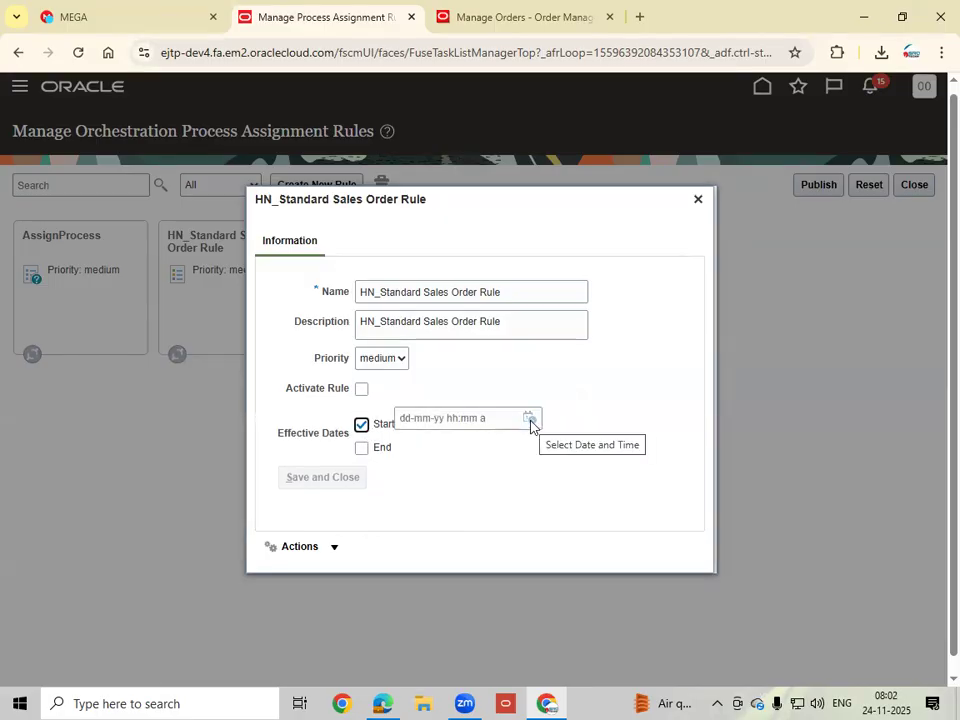
{"action": "left_click", "coordinate": [362, 389]}
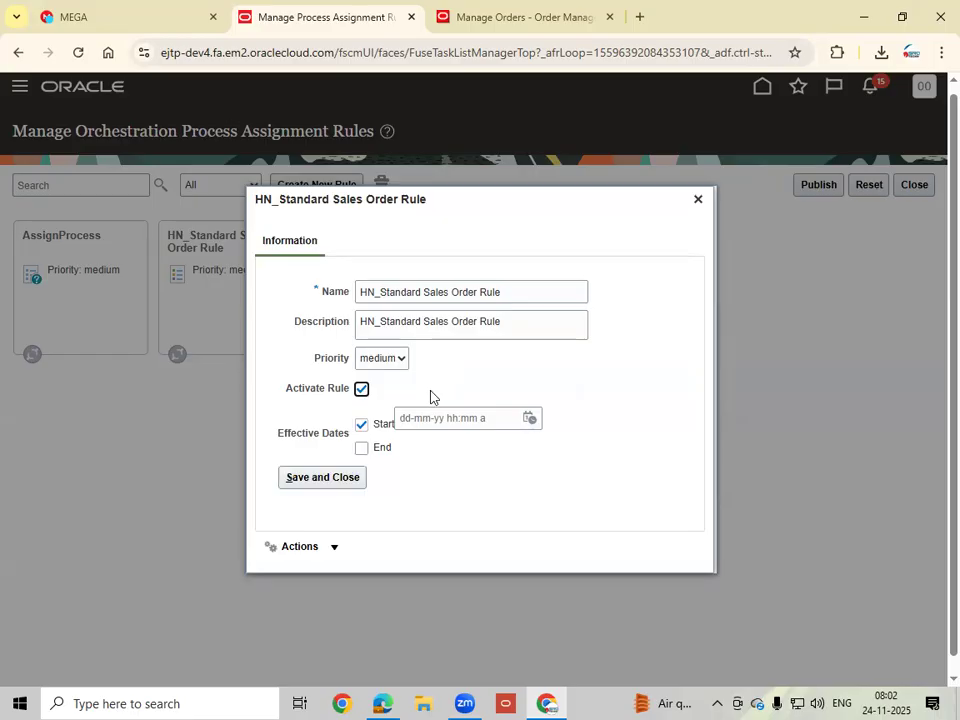
{"action": "left_click", "coordinate": [527, 419]}
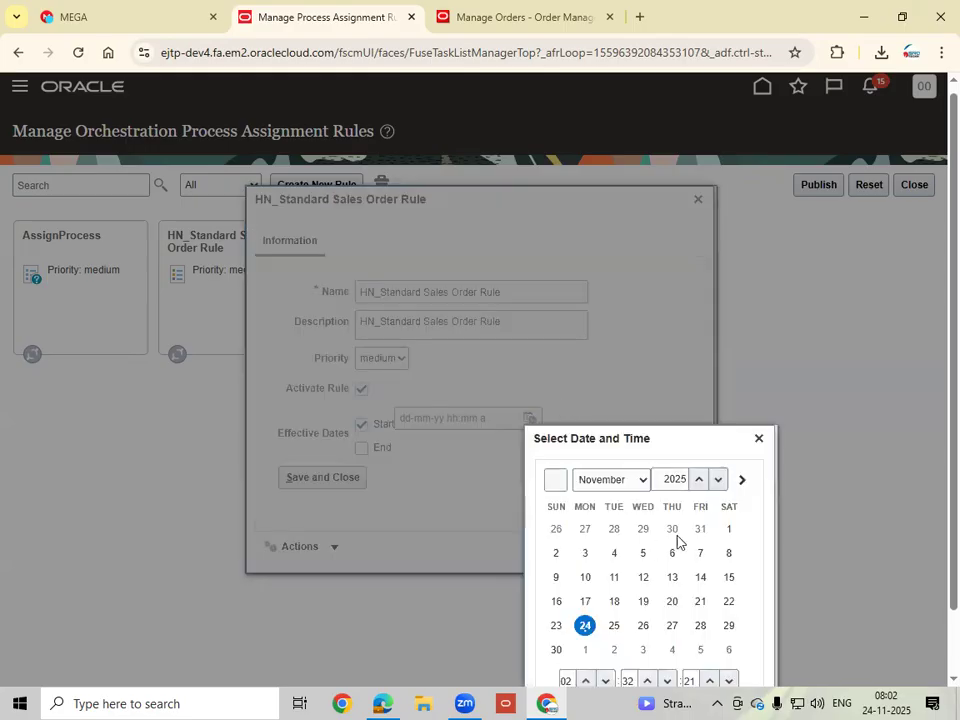
{"action": "left_click", "coordinate": [729, 529]}
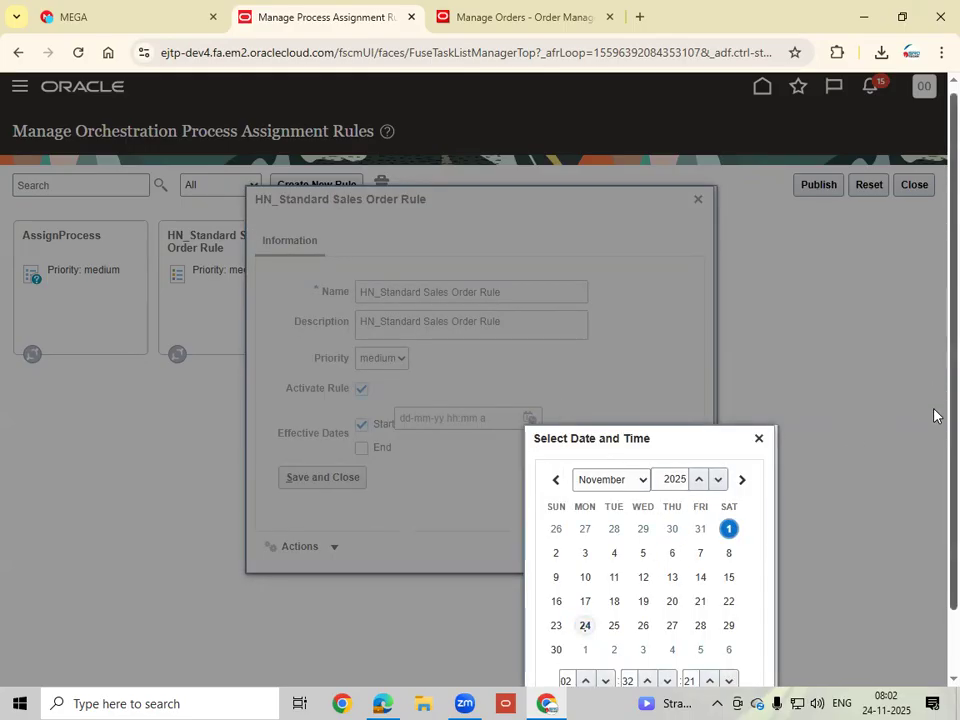
{"action": "scroll", "coordinate": [935, 415], "scroll_direction": "down", "scroll_amount": 2}
{"action": "left_click", "coordinate": [700, 664]}
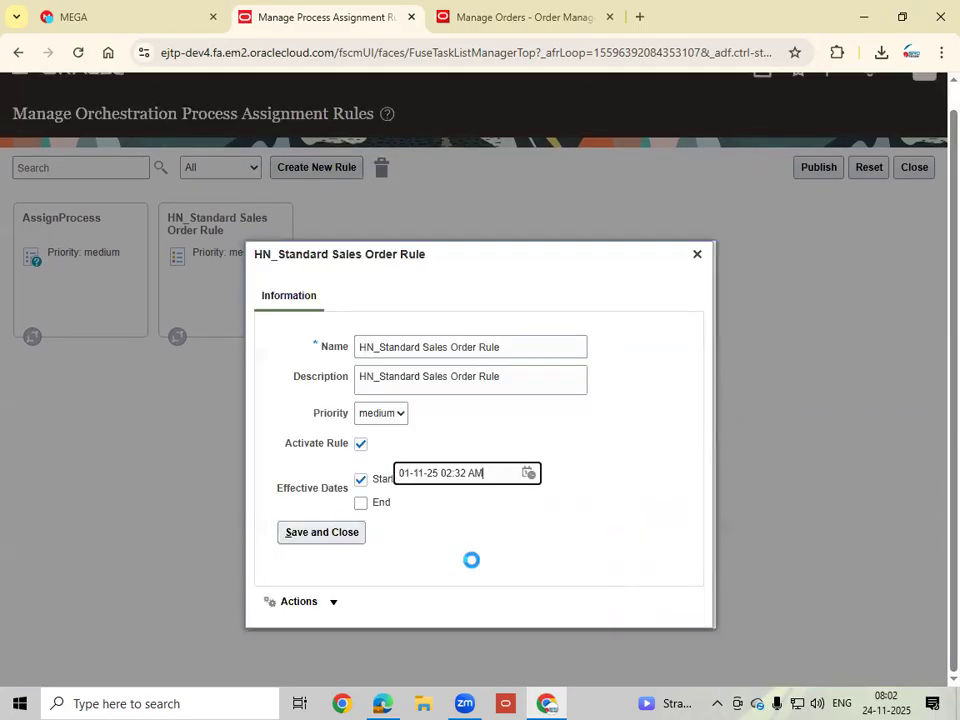
{"action": "left_click", "coordinate": [340, 479]}
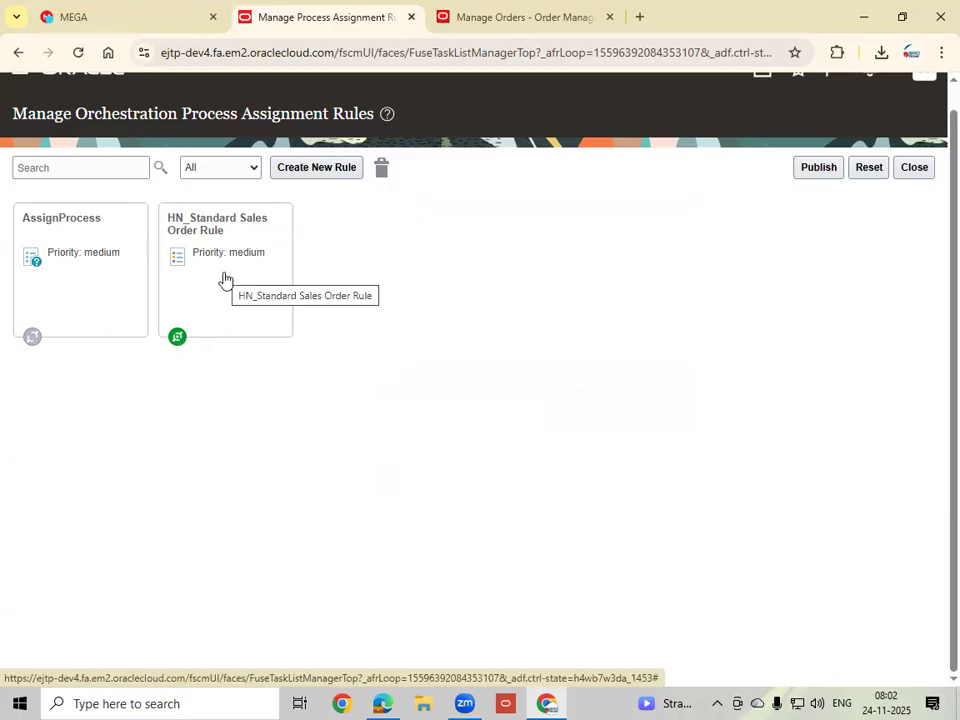
Step: Publish the draft assignment rule changes to production and return to the Order Management setup page
{"action": "left_click", "coordinate": [818, 170]}
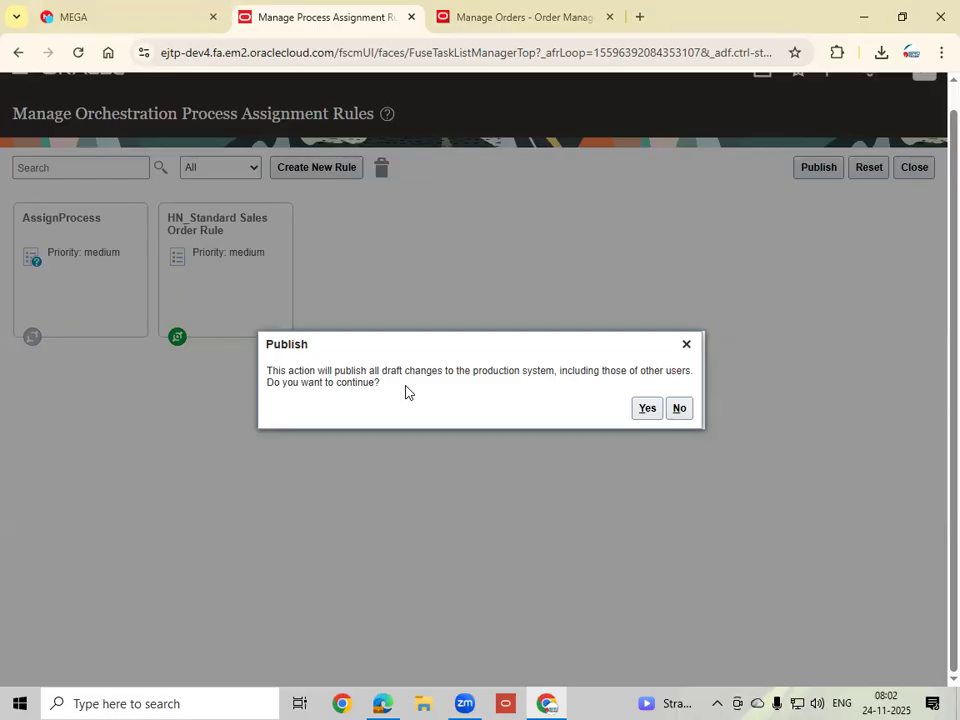
{"action": "left_click", "coordinate": [645, 409]}
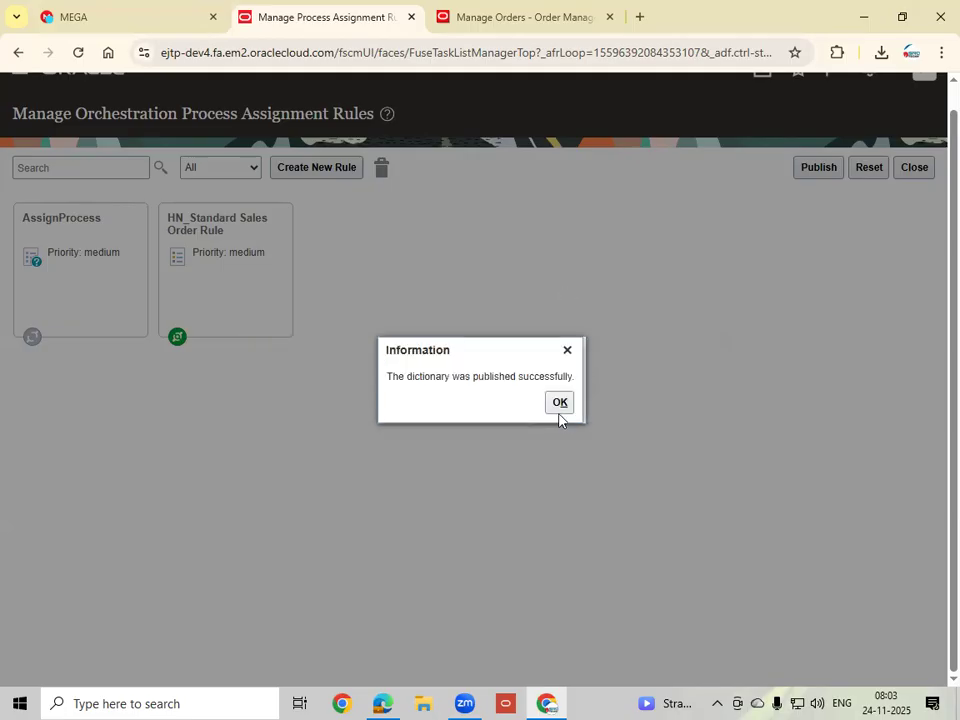
{"action": "left_click", "coordinate": [560, 403]}
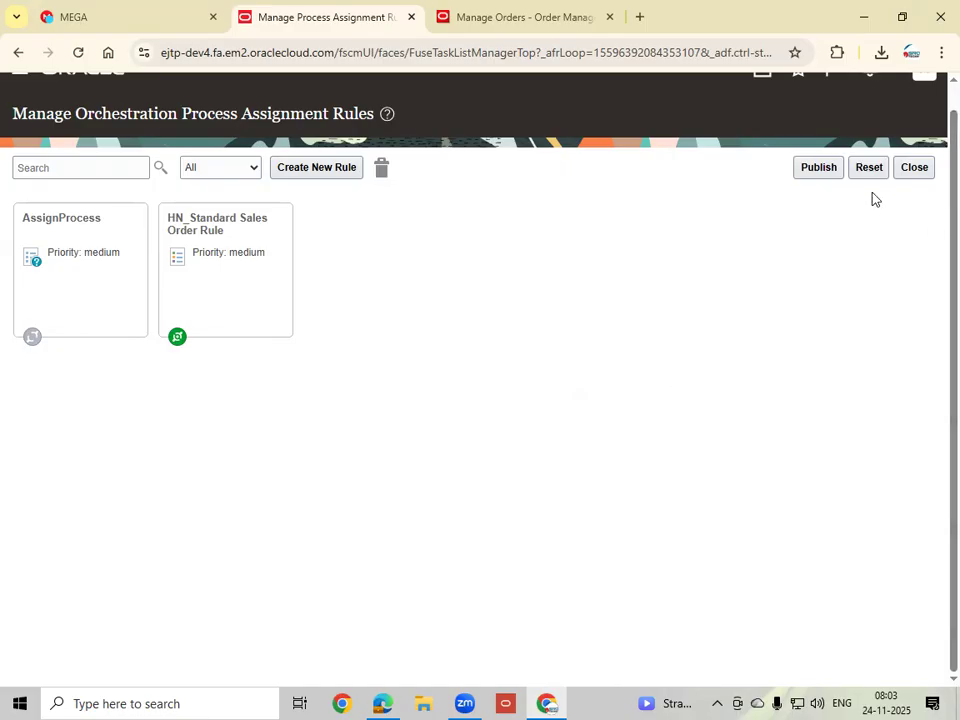
{"action": "left_click", "coordinate": [913, 170]}
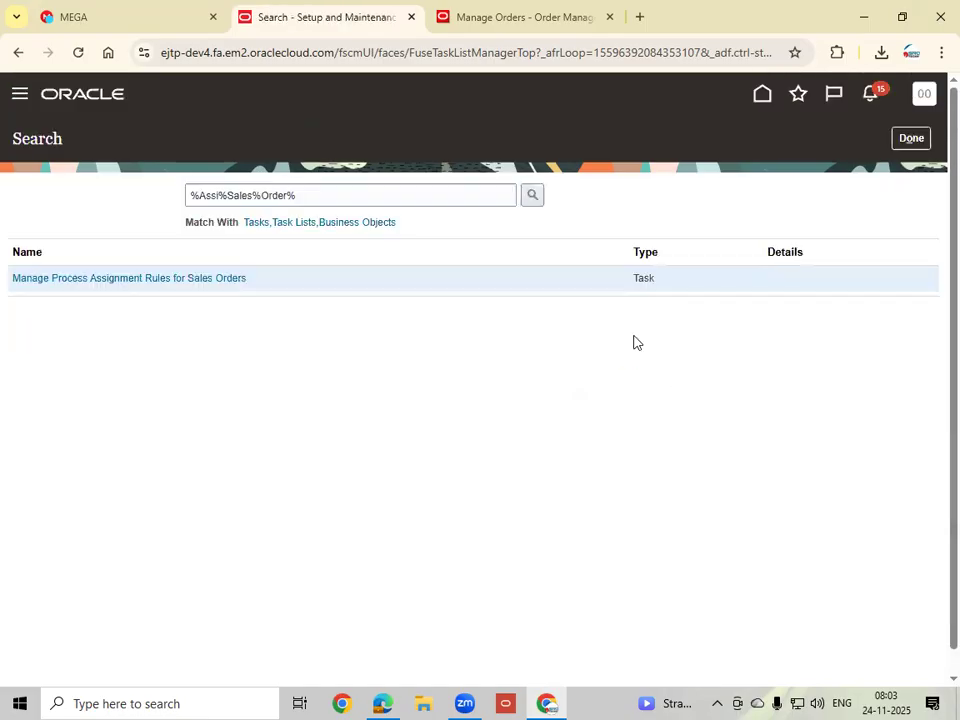
{"action": "left_click", "coordinate": [920, 138]}
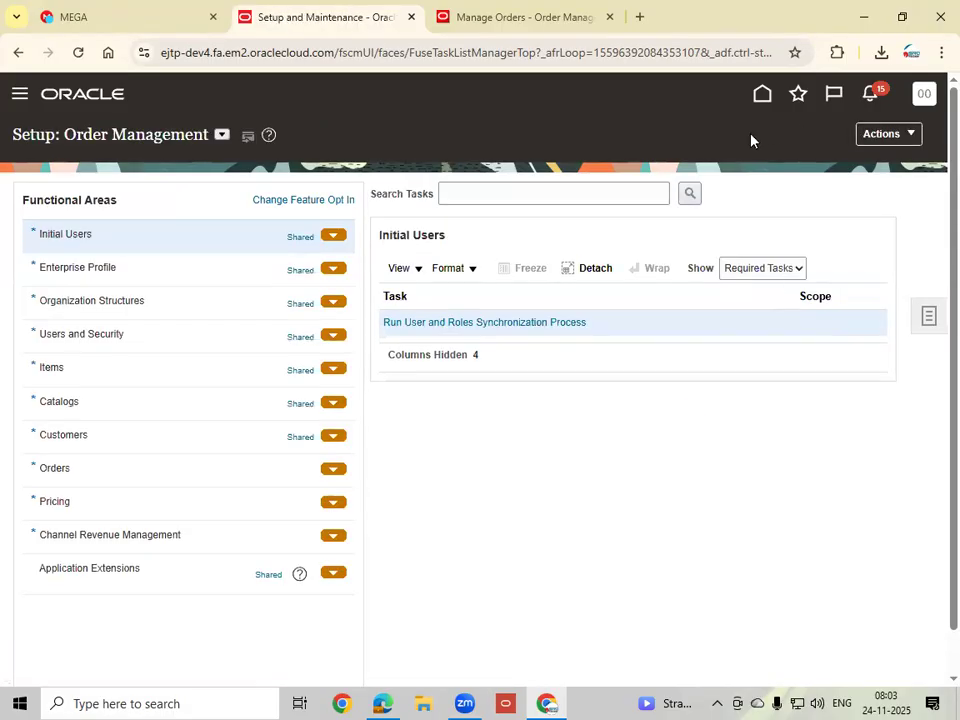
Step: Go to the Order Management work area from the home page and start a new order
{"action": "left_click", "coordinate": [762, 96]}
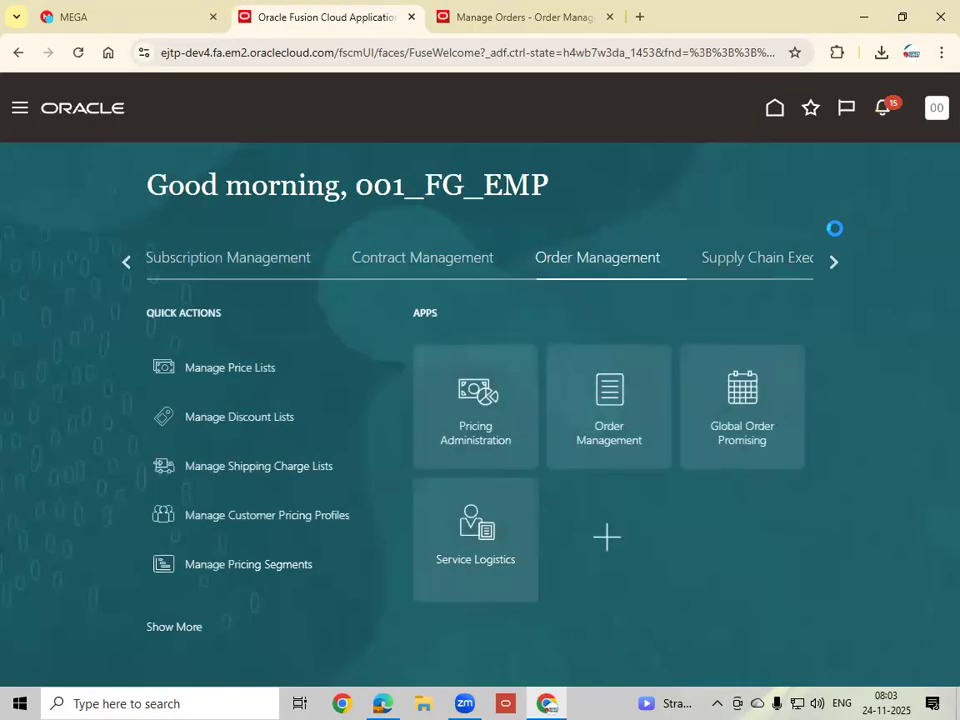
{"action": "left_click", "coordinate": [611, 443]}
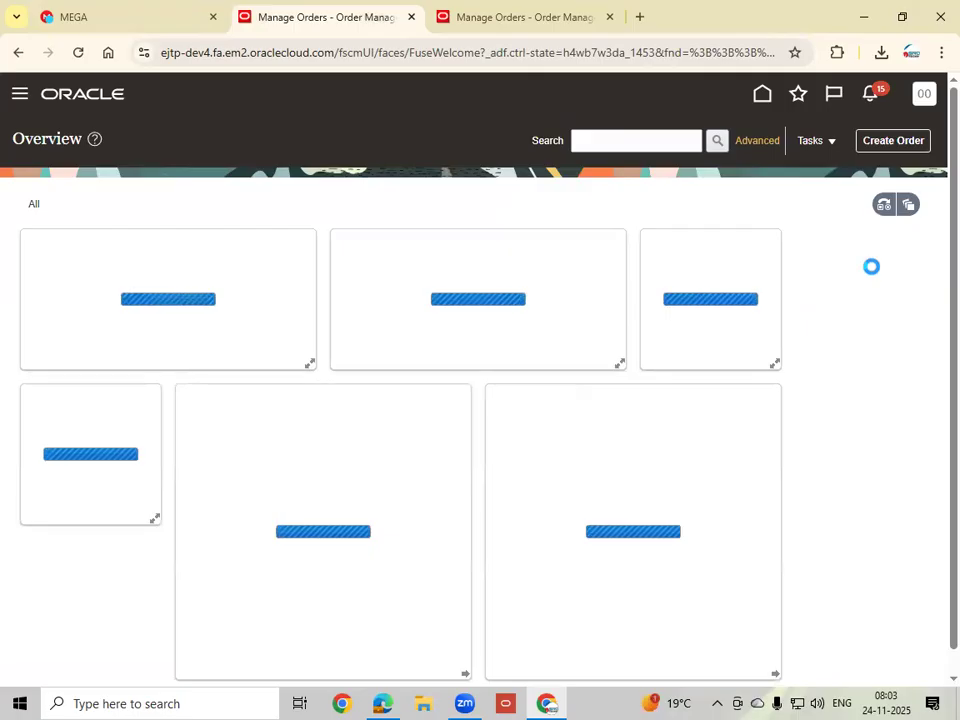
{"action": "left_click", "coordinate": [891, 142]}
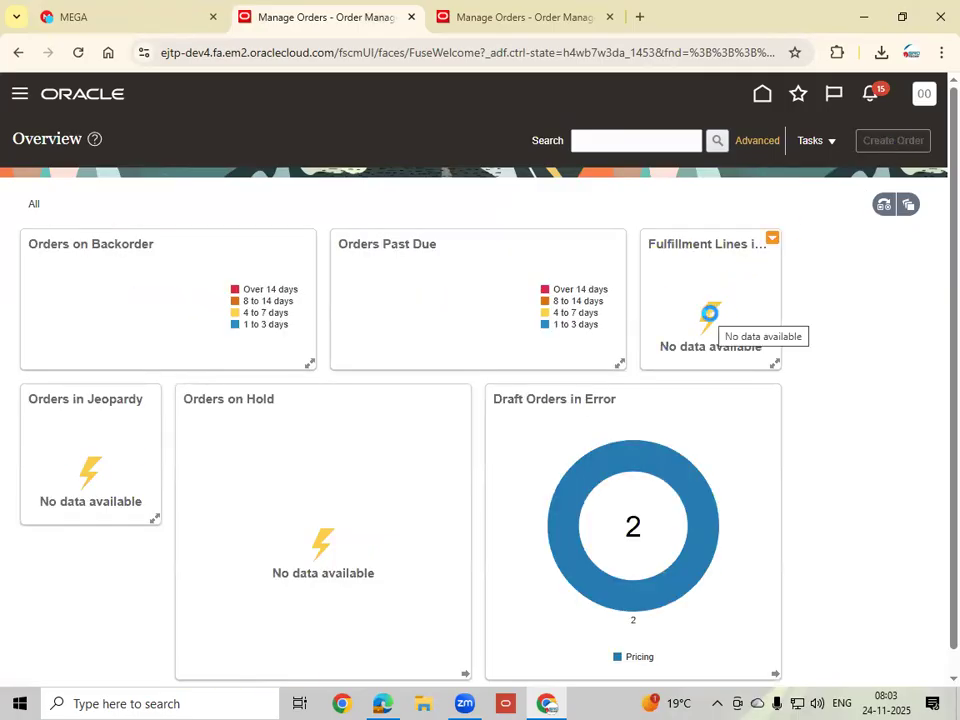
Step: Set the order's customer to HN_Customer1 and its order type to HN_Standard Sales order, and save the order
{"action": "left_click", "coordinate": [298, 239]}
{"action": "type", "text": "HN_"}
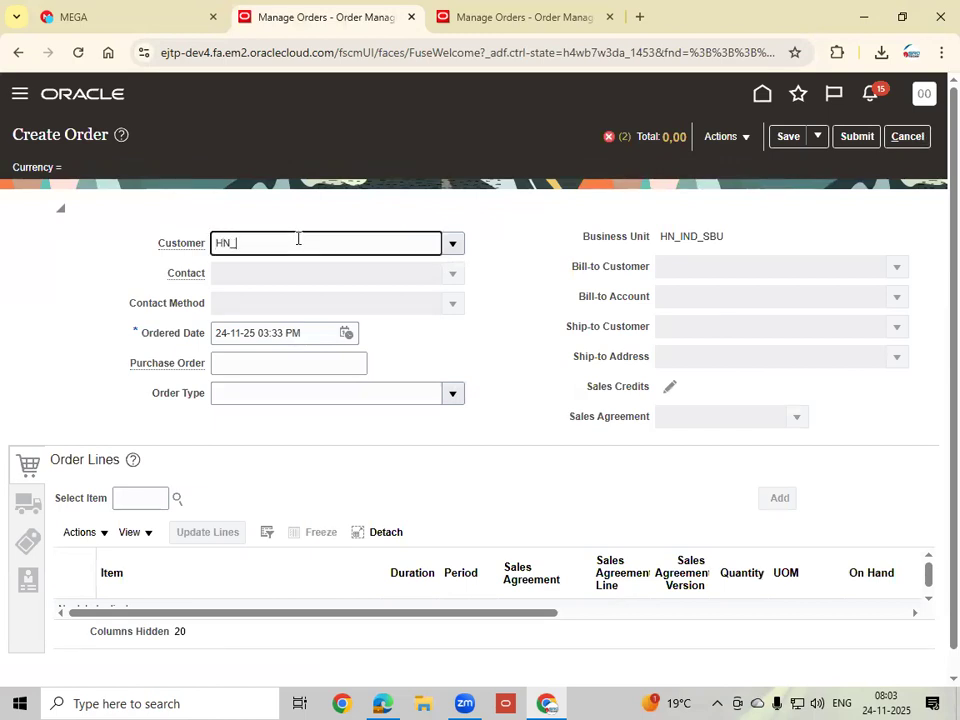
{"action": "left_click", "coordinate": [267, 272]}
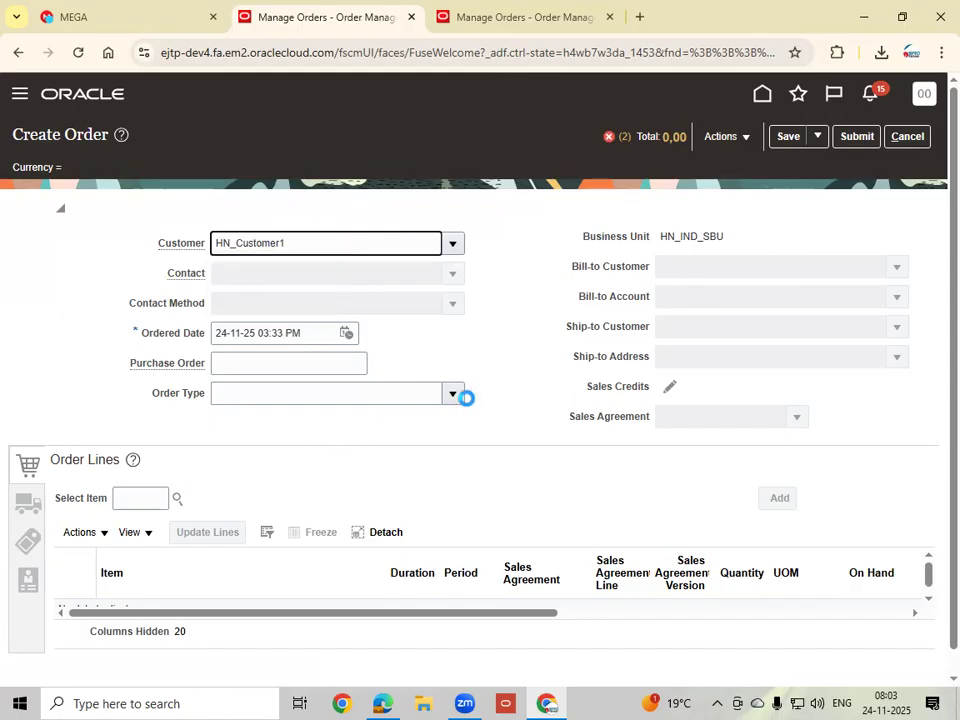
{"action": "left_click", "coordinate": [456, 397]}
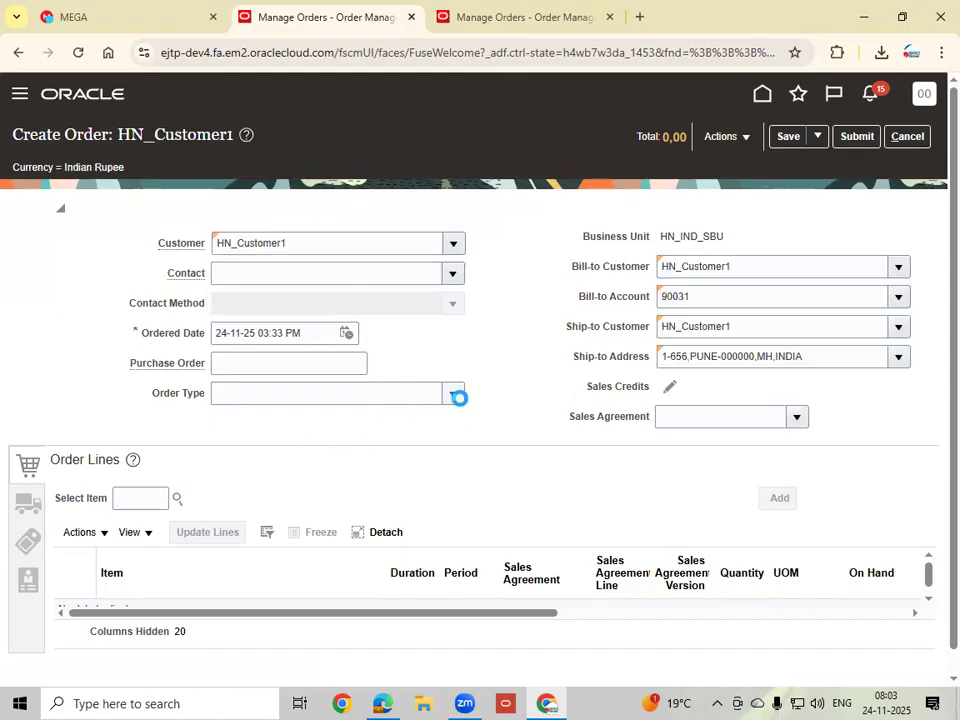
{"action": "left_click", "coordinate": [311, 469]}
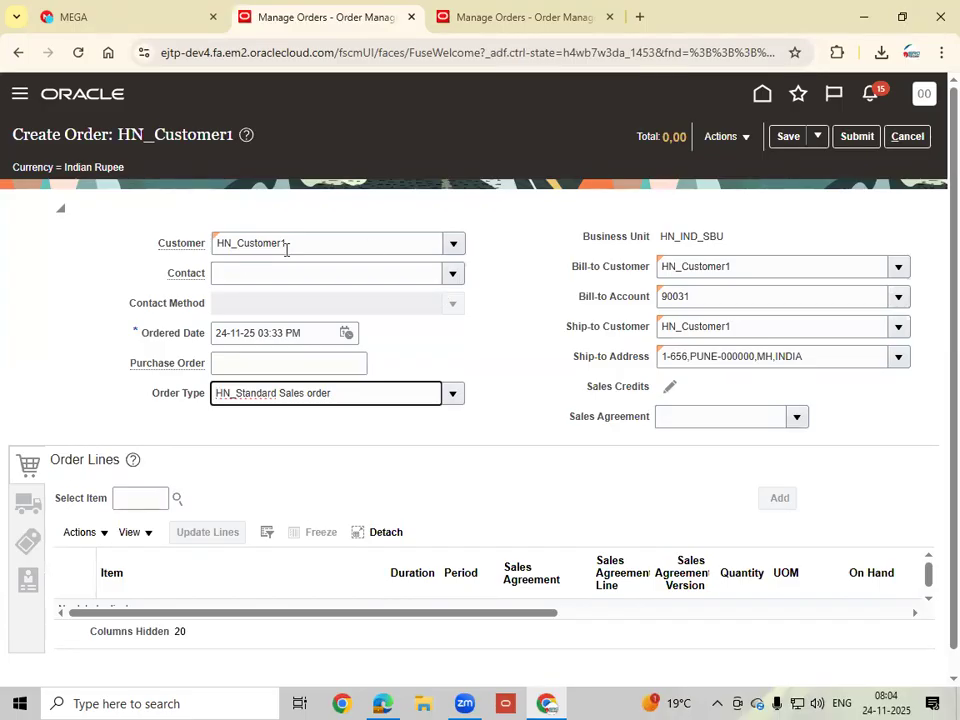
{"action": "left_click", "coordinate": [668, 295]}
{"action": "left_click", "coordinate": [786, 138]}
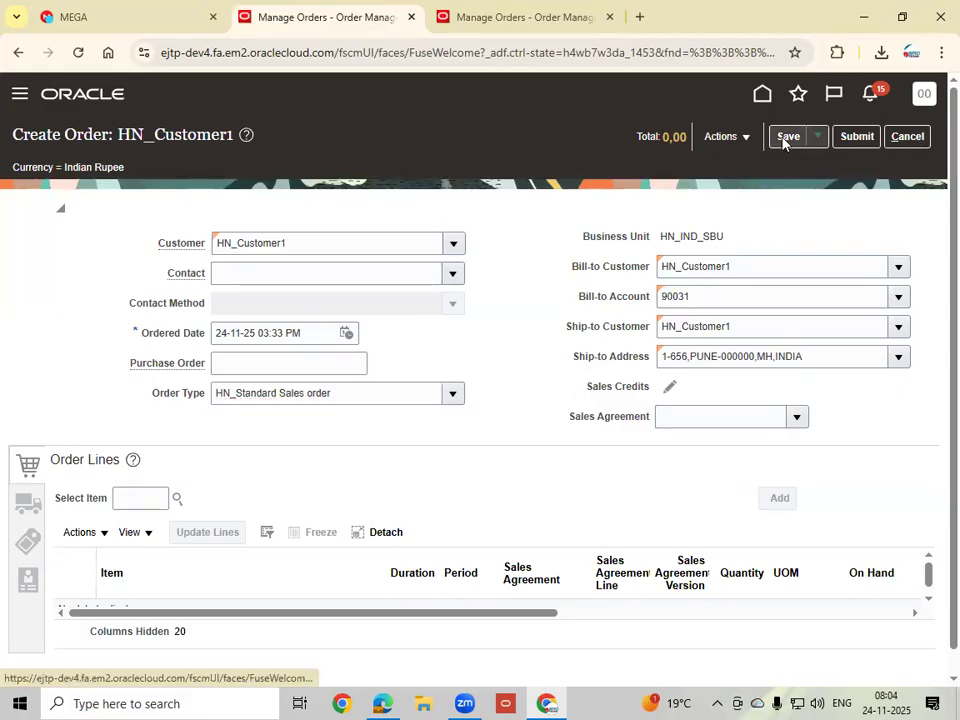